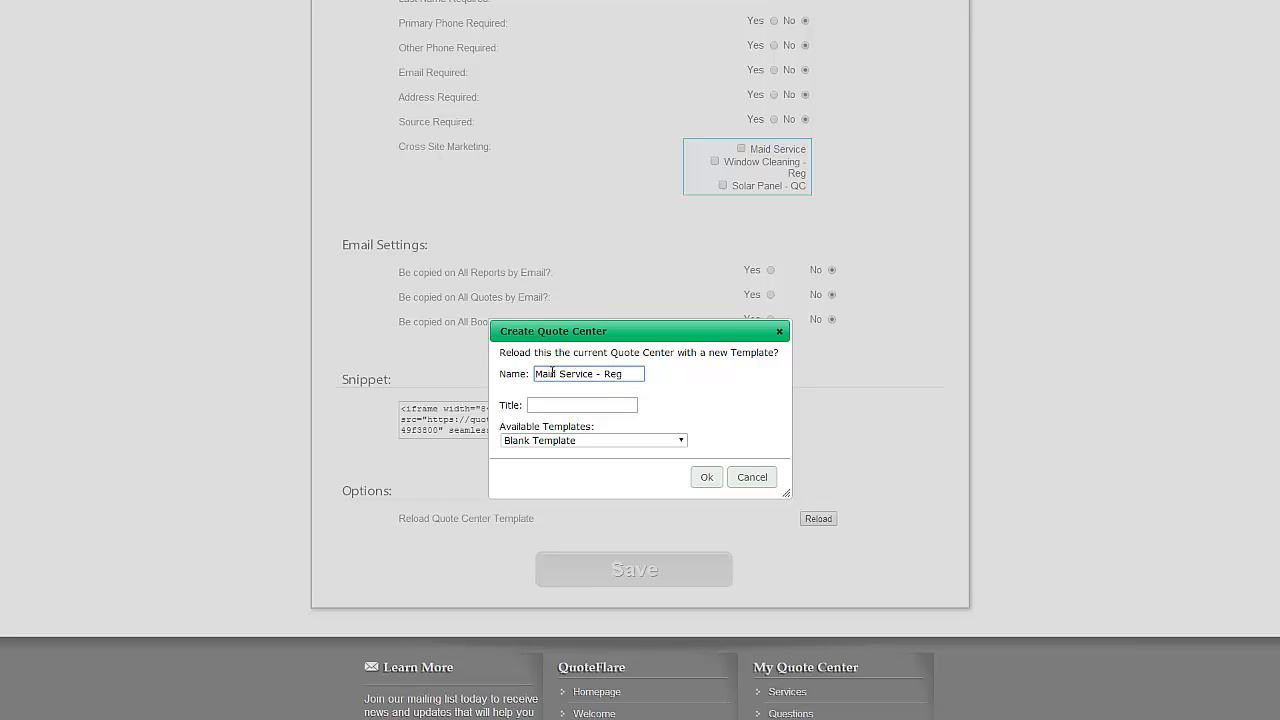
- Reload the Maid Service - Reg quote center with the title Maid Service and the Maid Service 2 template
click(550, 406)
text(Maid)
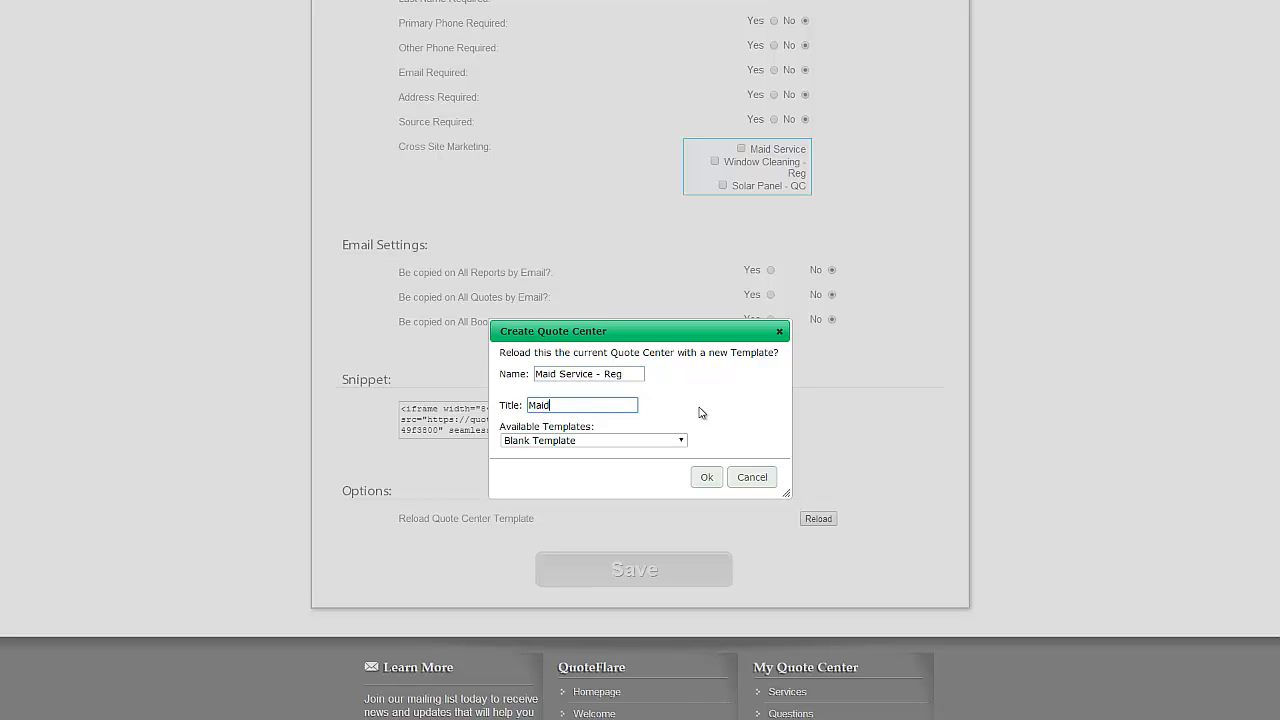
text( Service)
click(630, 441)
click(630, 441)
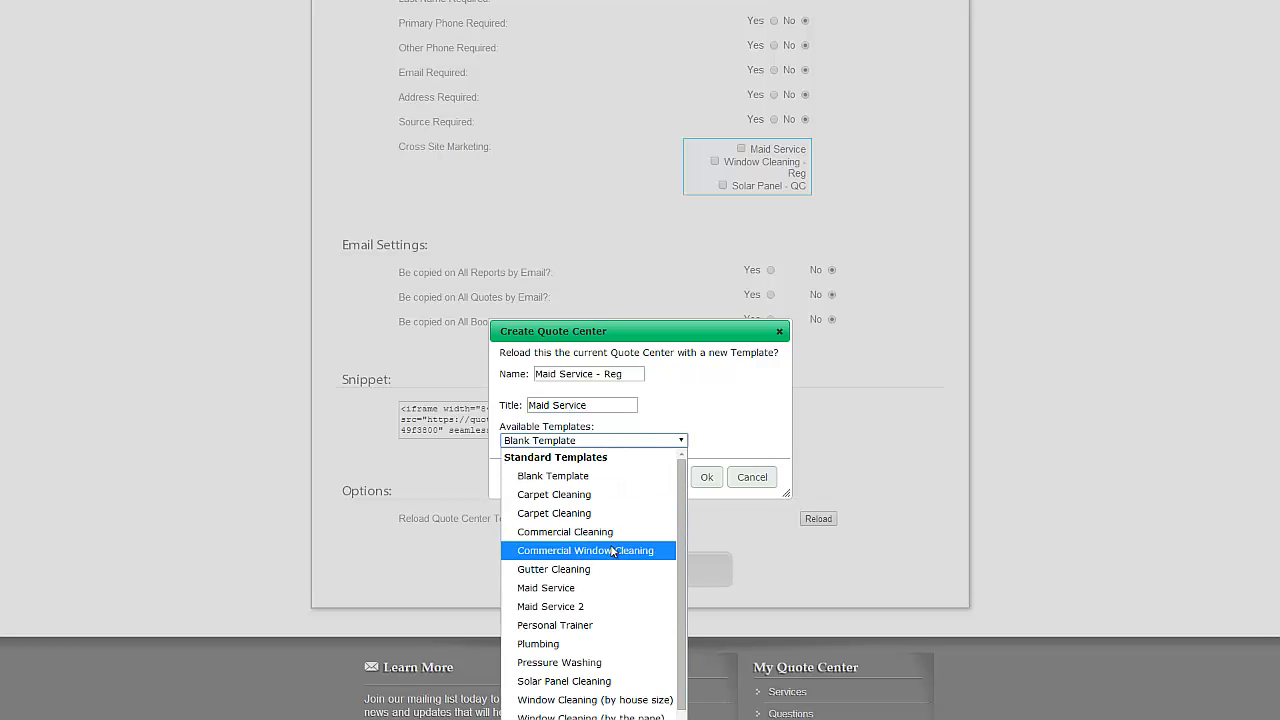
scroll(587, 612, down, 1)
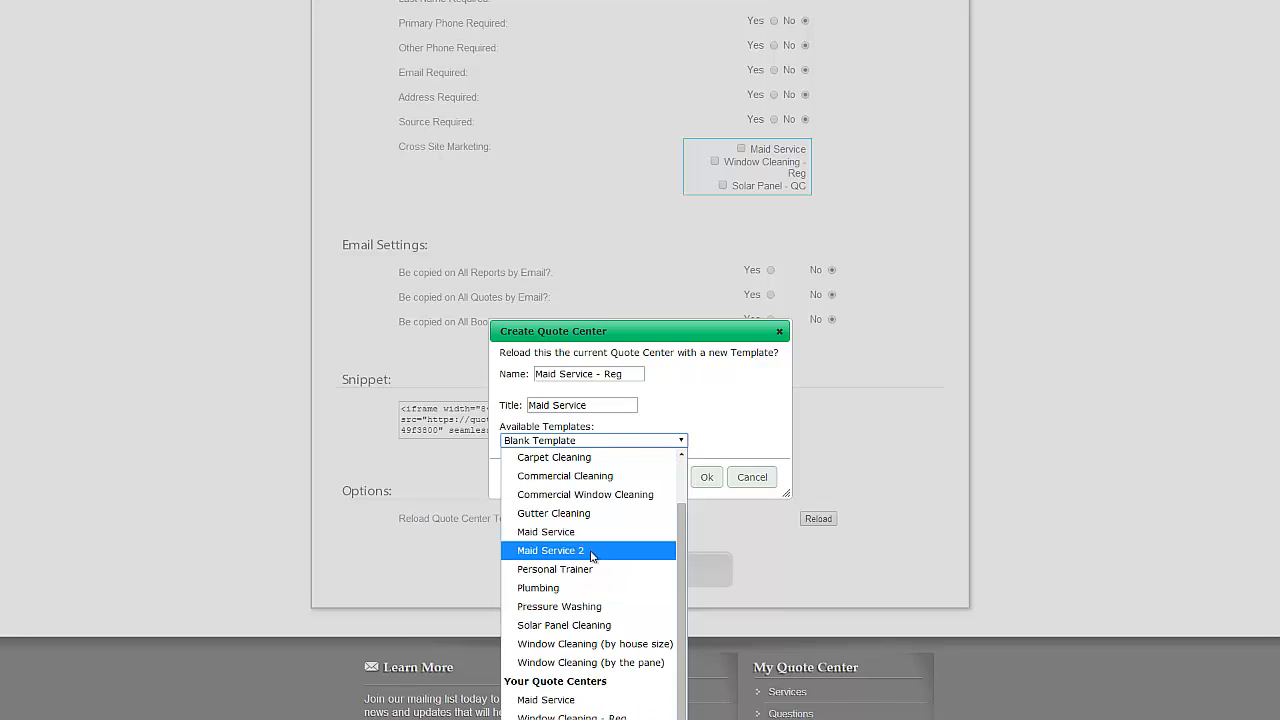
click(591, 553)
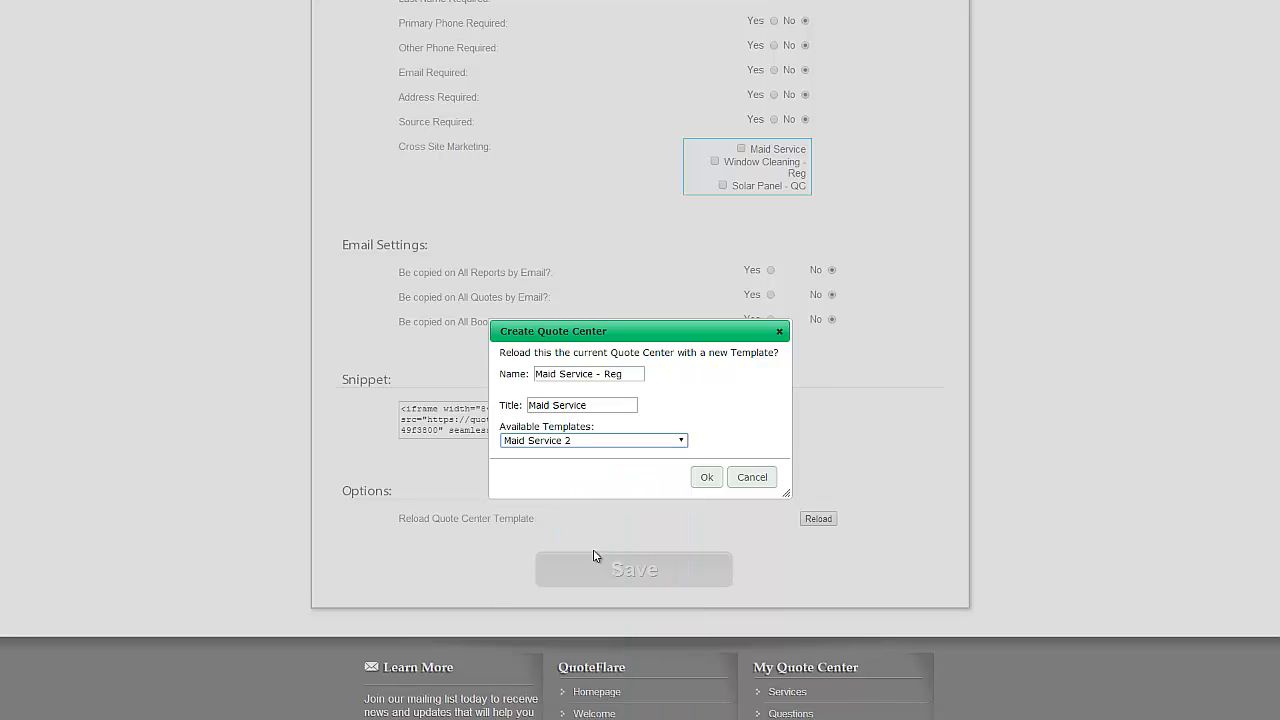
click(706, 478)
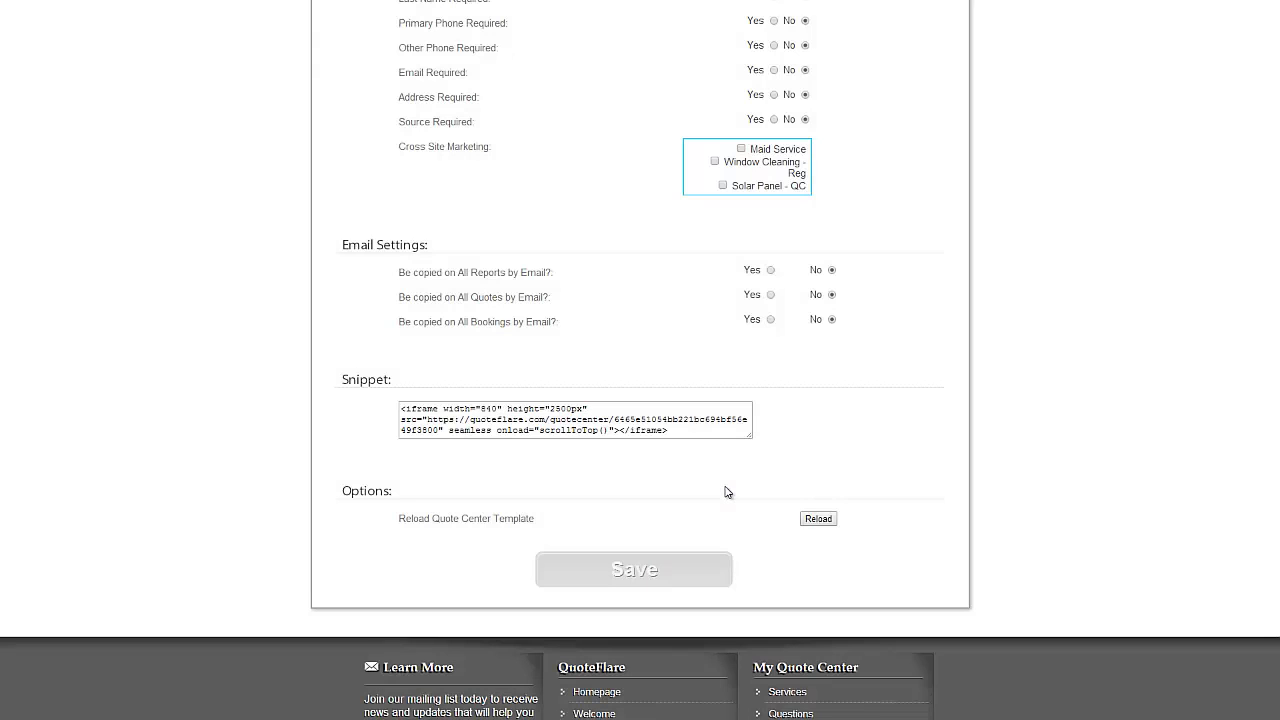
scroll(862, 402, down, 1)
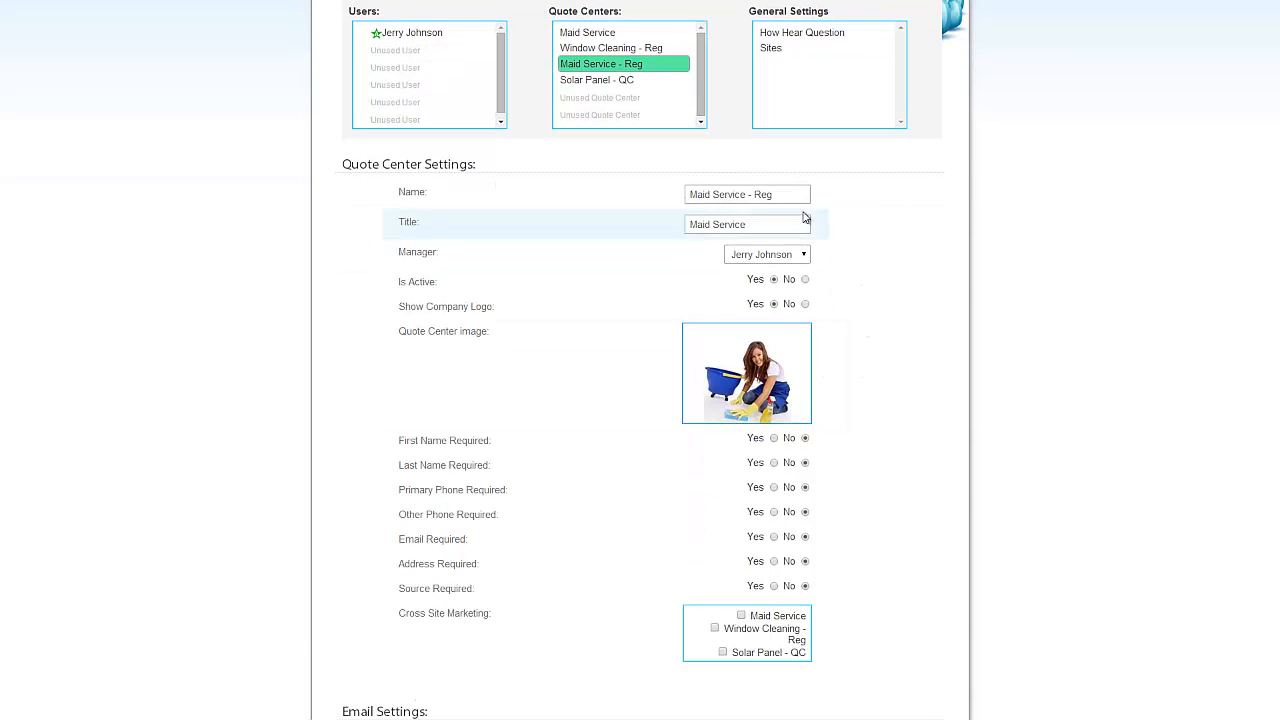
click(778, 194)
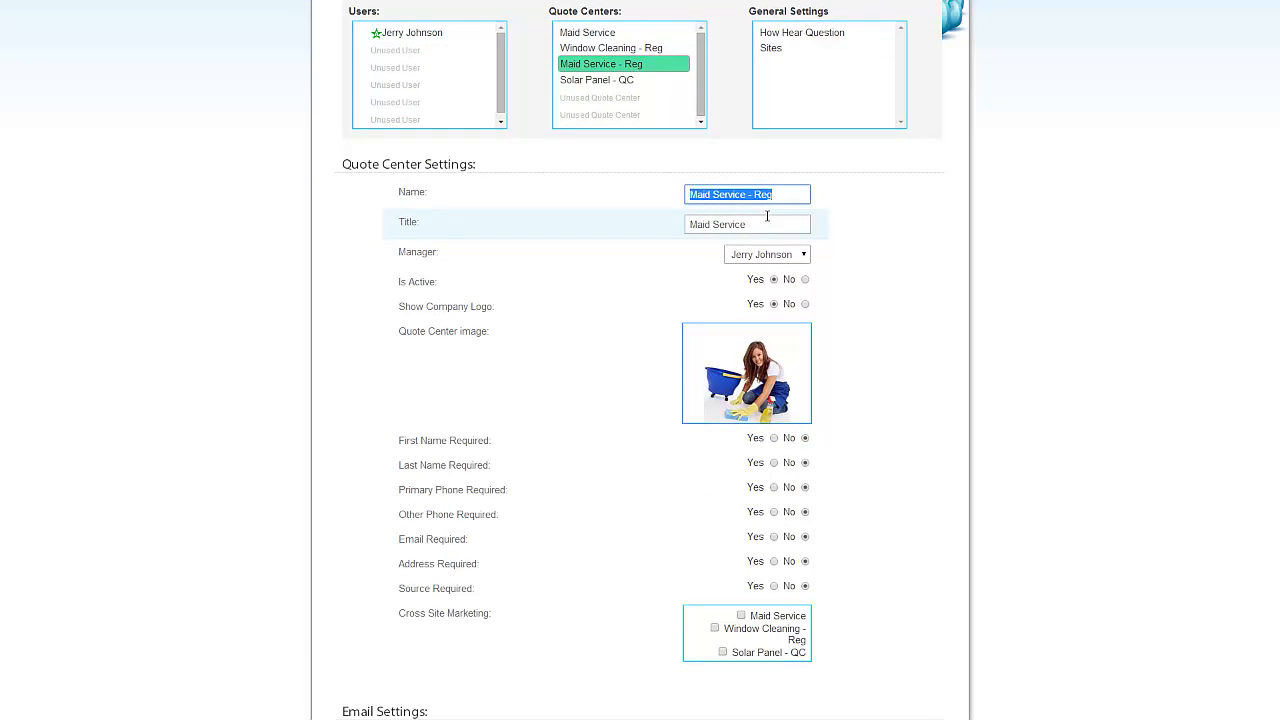
key(Tab)
click(848, 233)
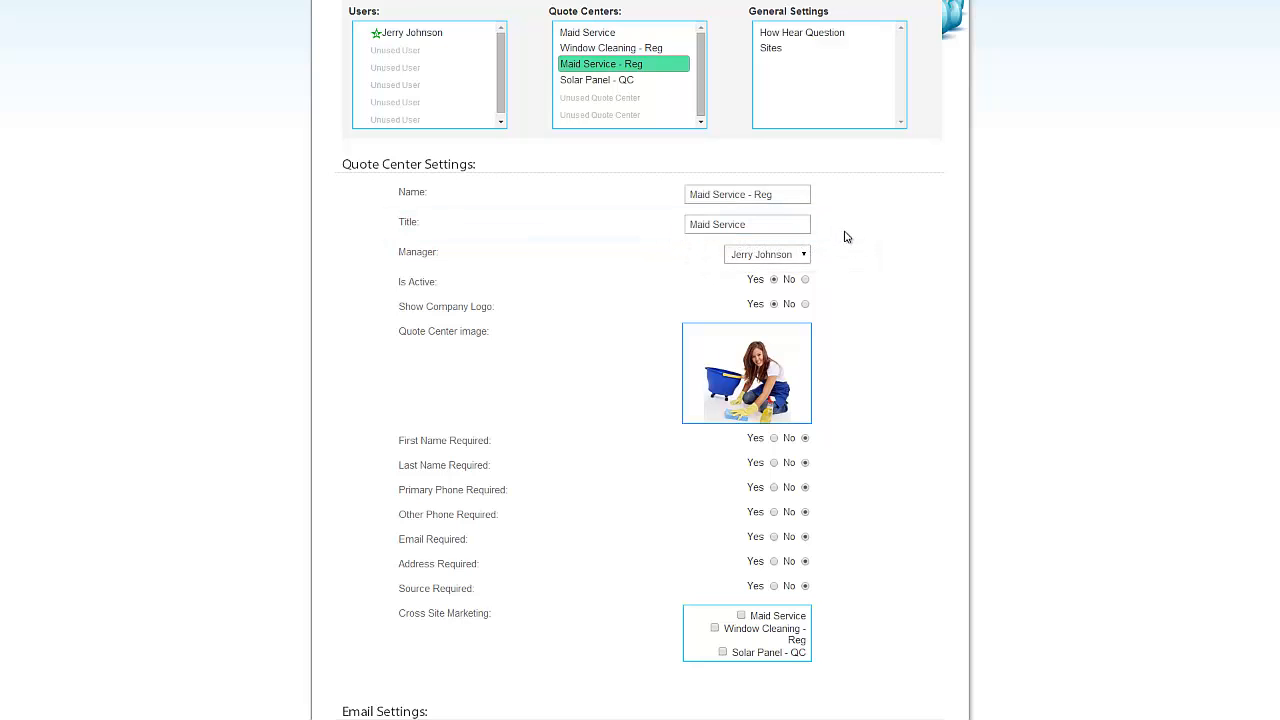
- Make first name, last name, primary phone, email, address and source required for the quote center
scroll(876, 302, down, 1)
scroll(873, 324, down, 1)
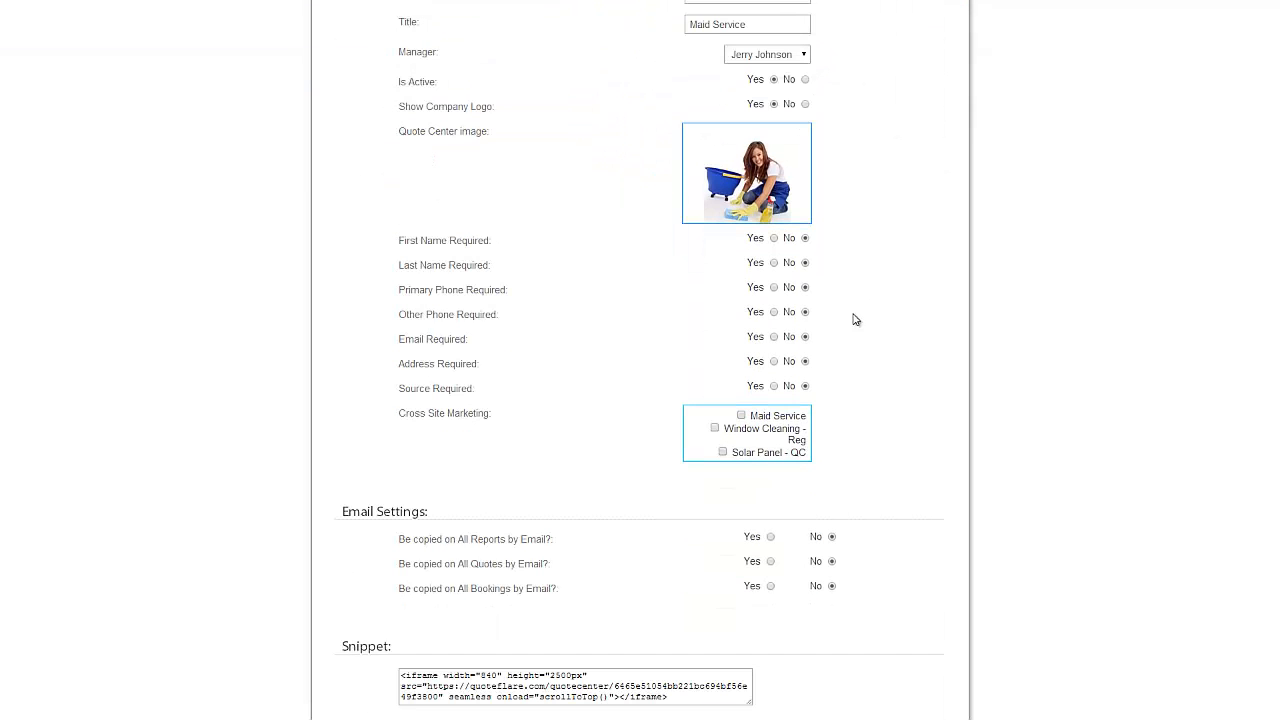
click(774, 238)
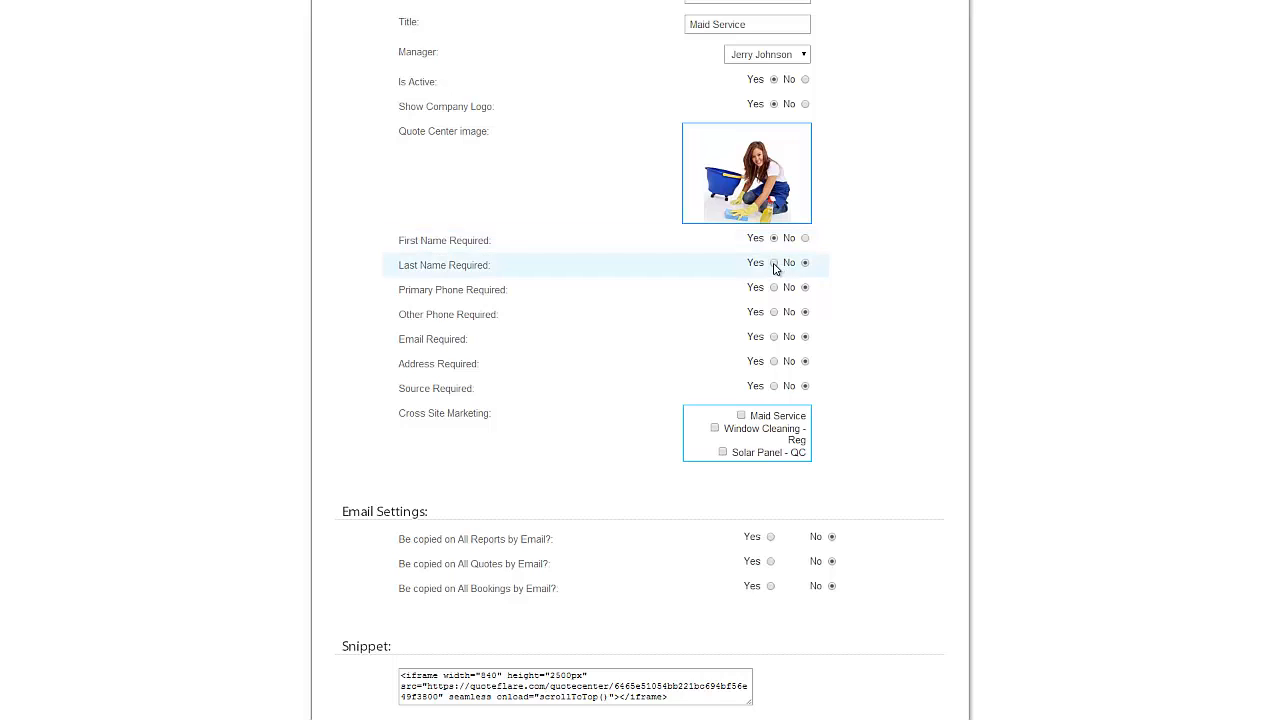
click(774, 263)
click(774, 288)
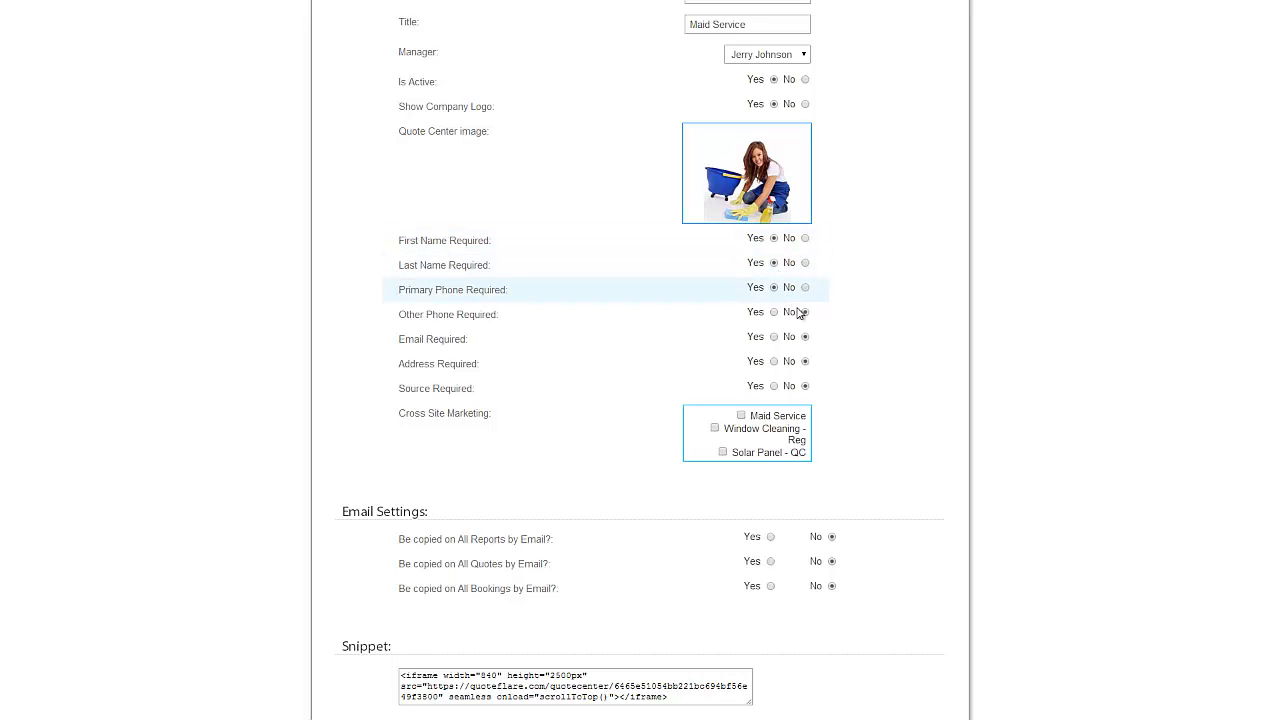
click(774, 337)
click(774, 361)
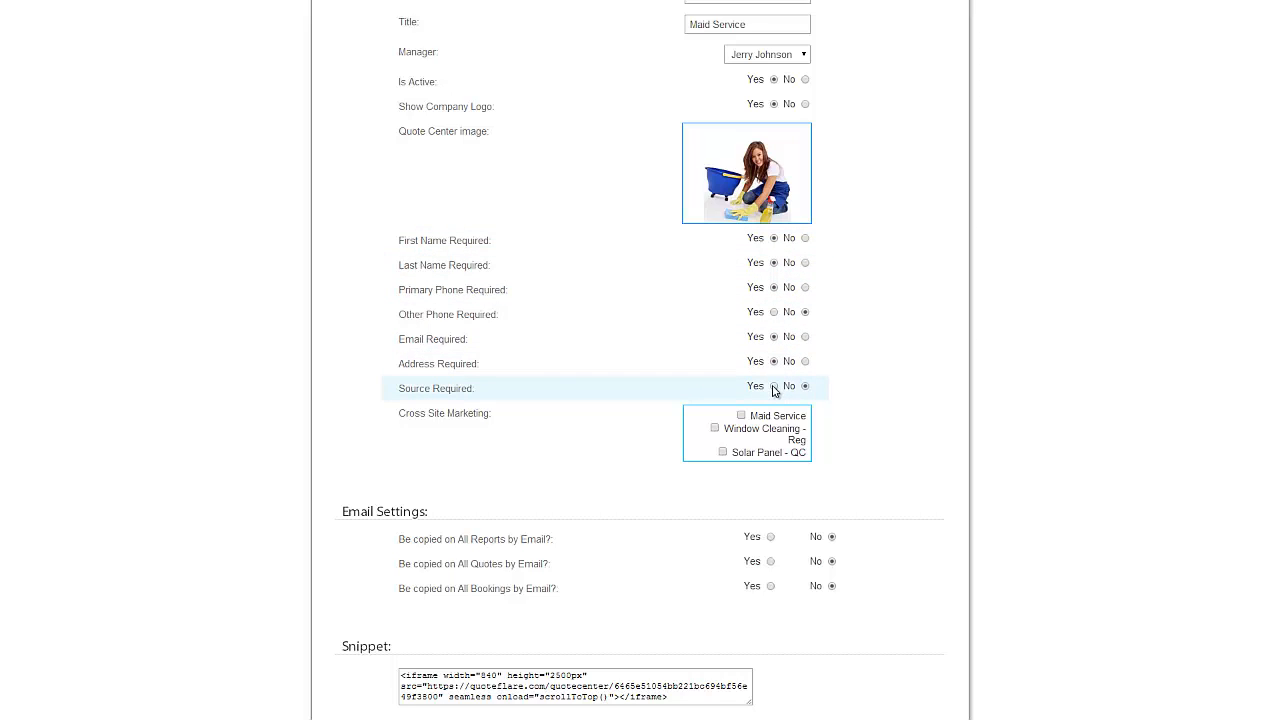
click(774, 386)
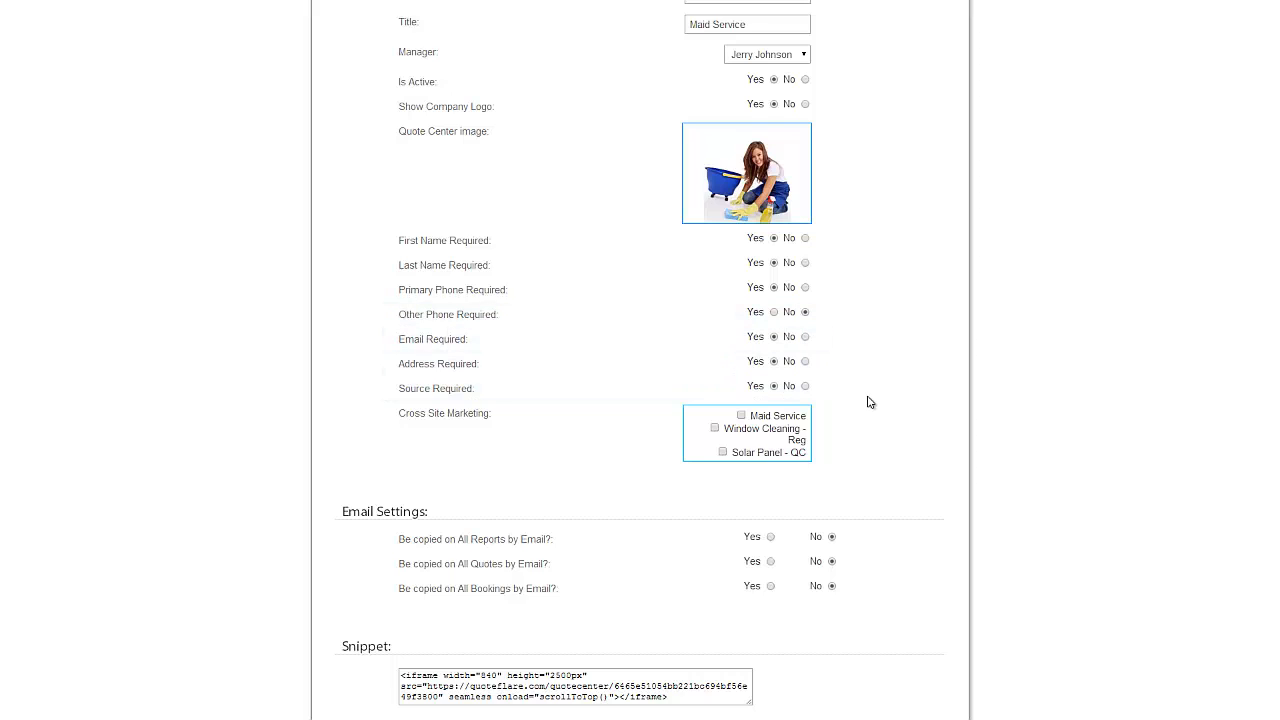
scroll(868, 400, down, 1)
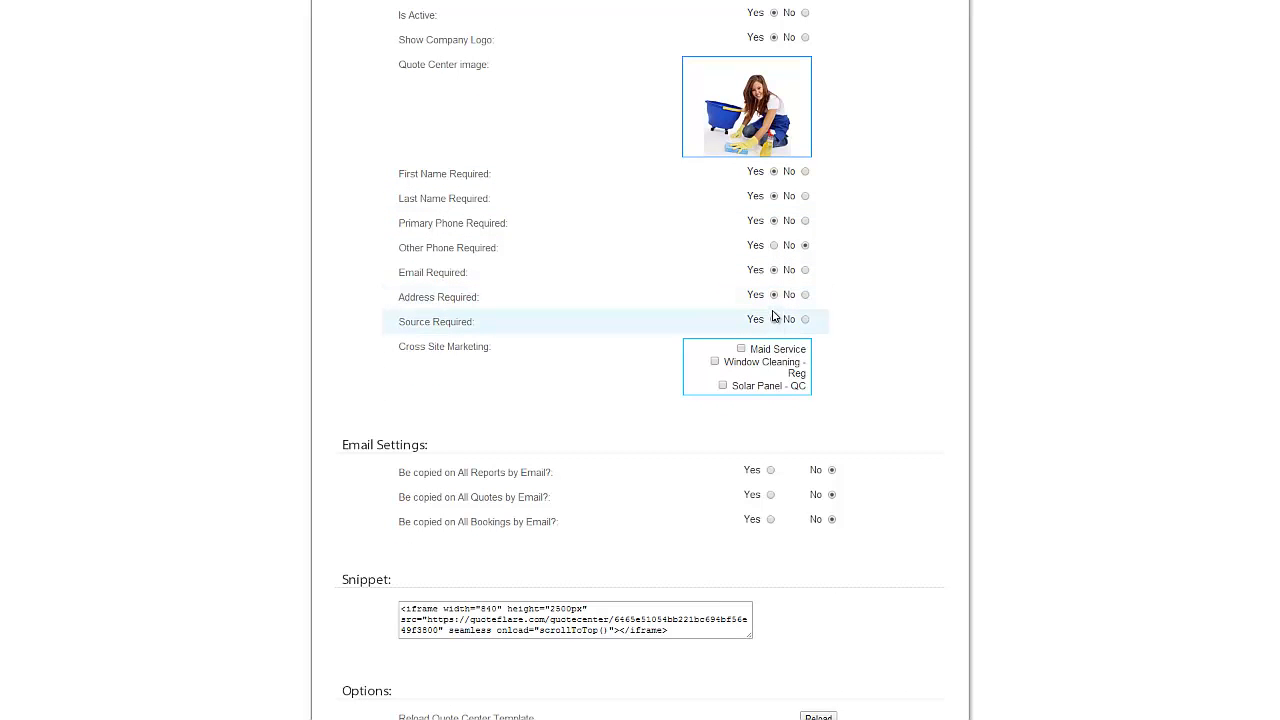
click(805, 172)
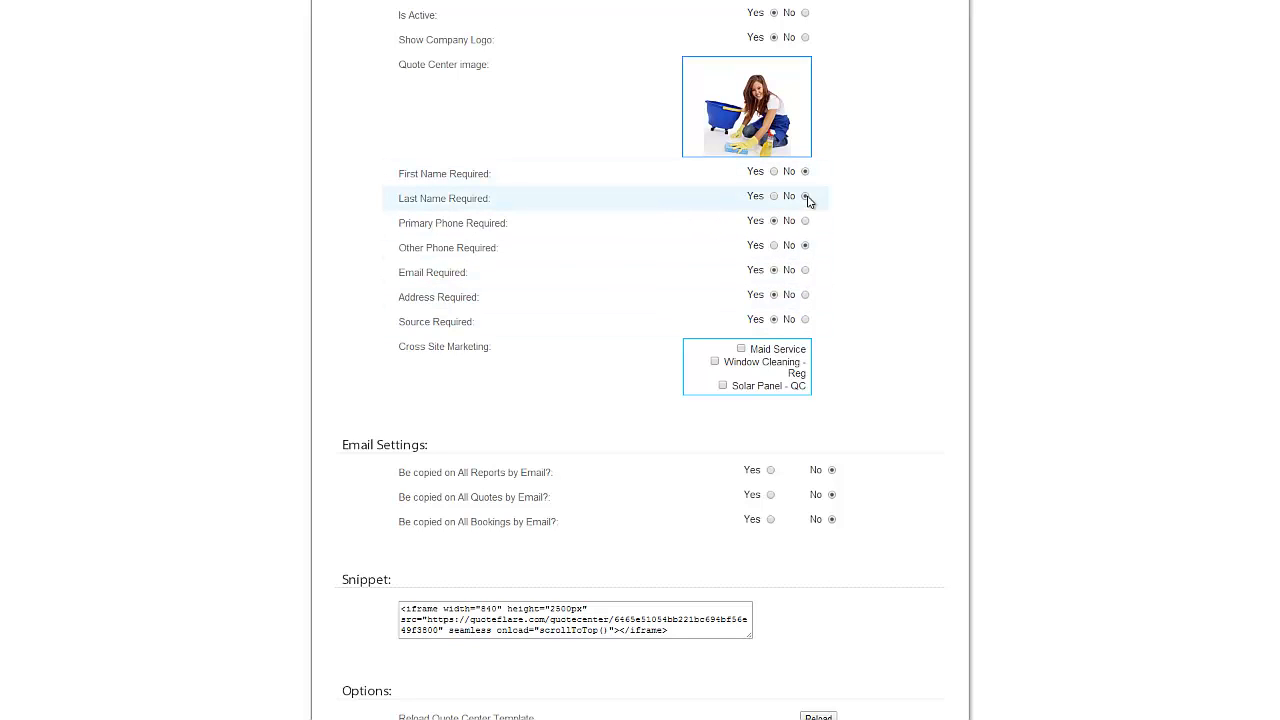
click(773, 172)
click(774, 197)
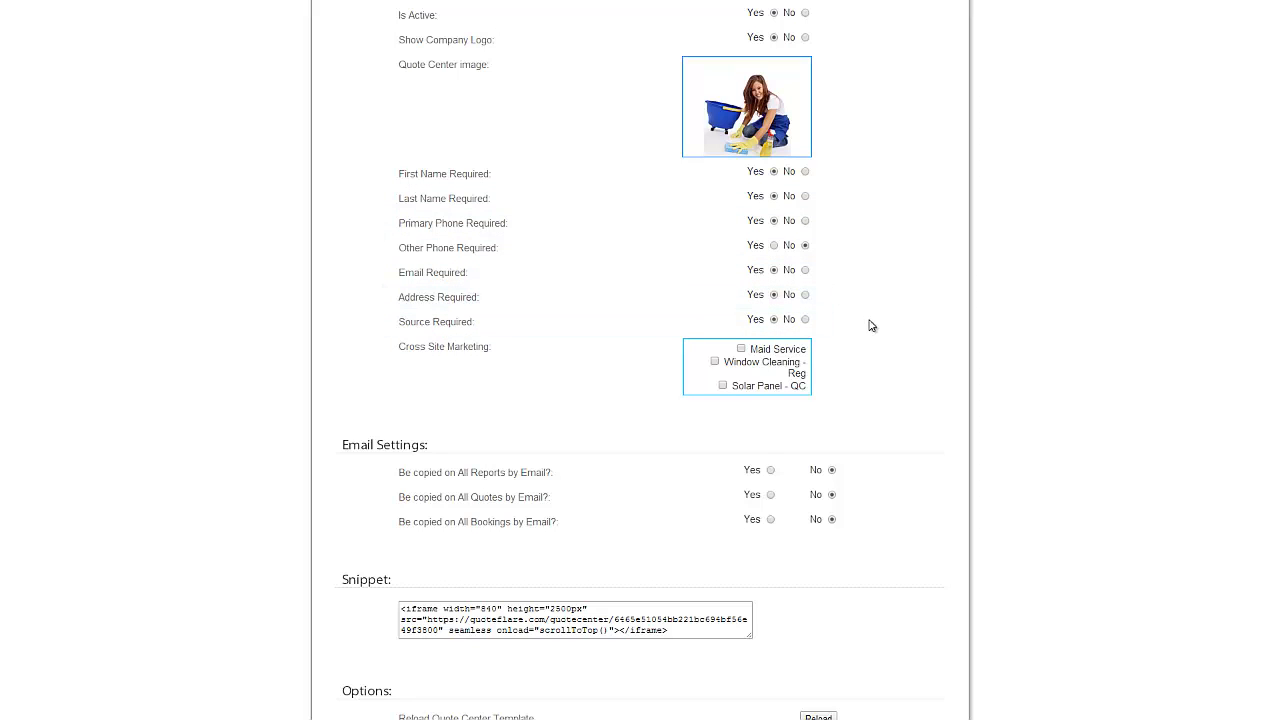
- Try enabling cross site marketing for Solar Panel - QC, leave its URL empty and disable it again
scroll(871, 325, down, 1)
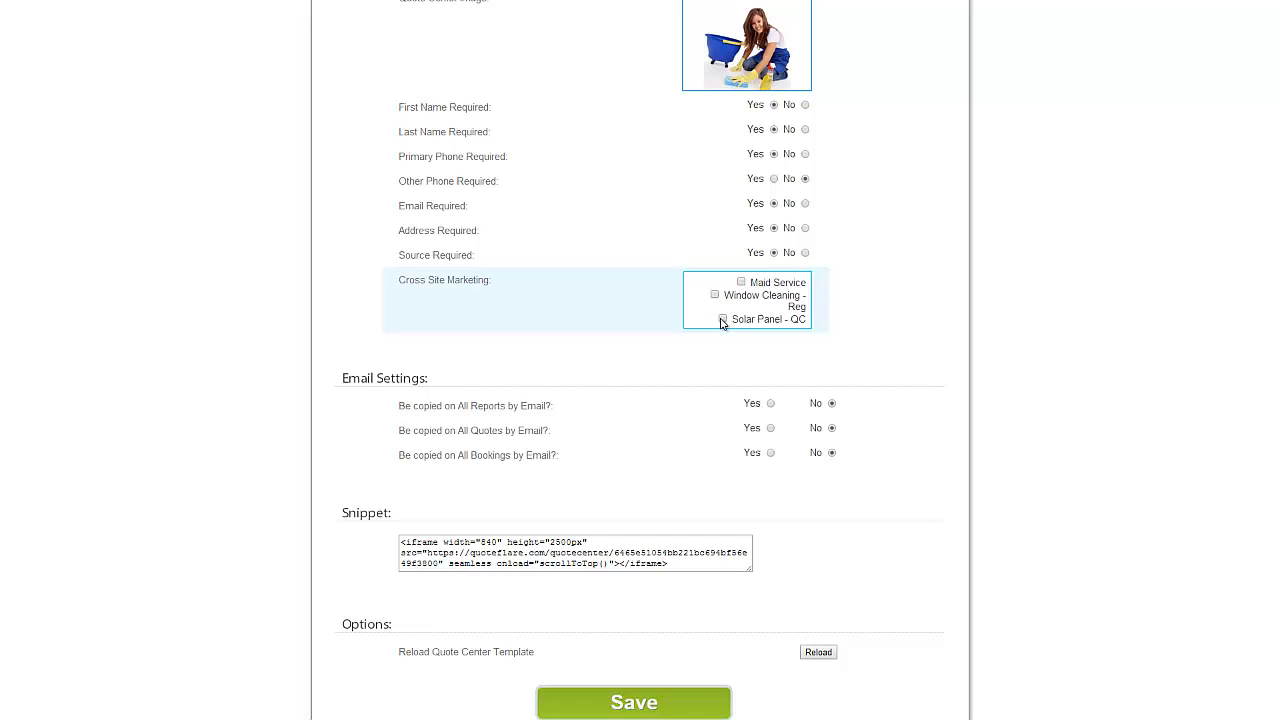
click(723, 320)
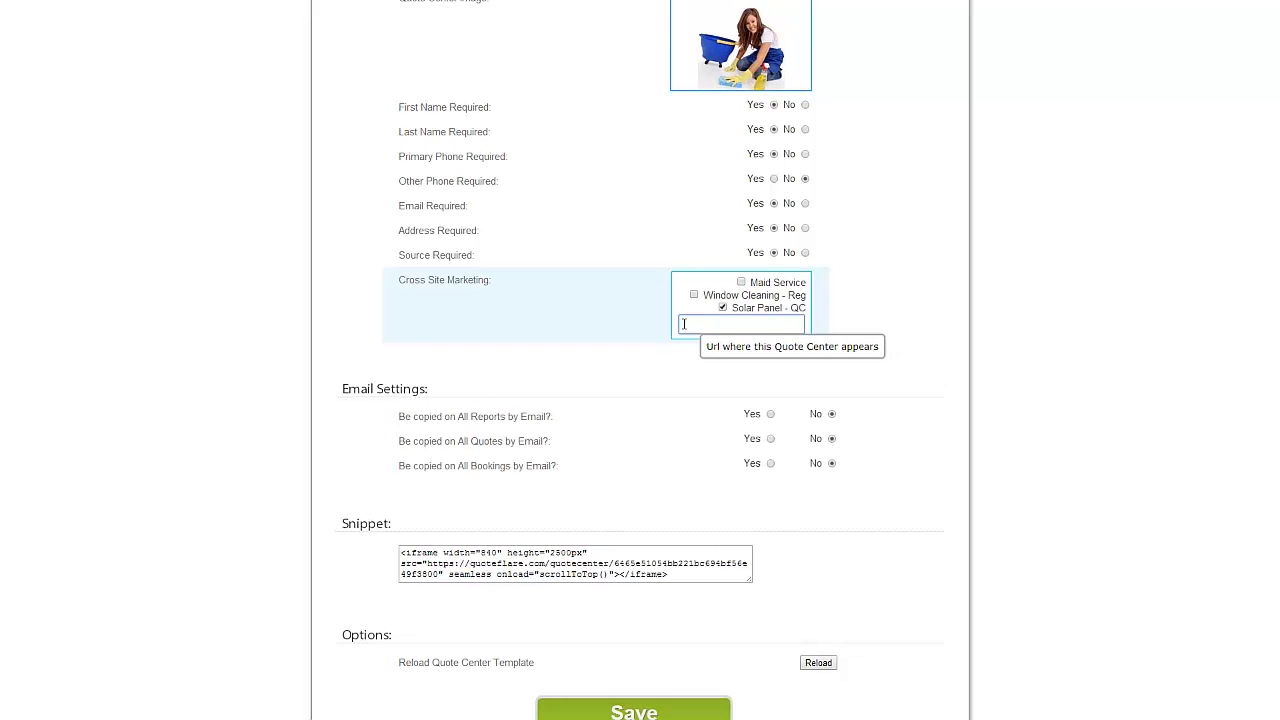
click(708, 324)
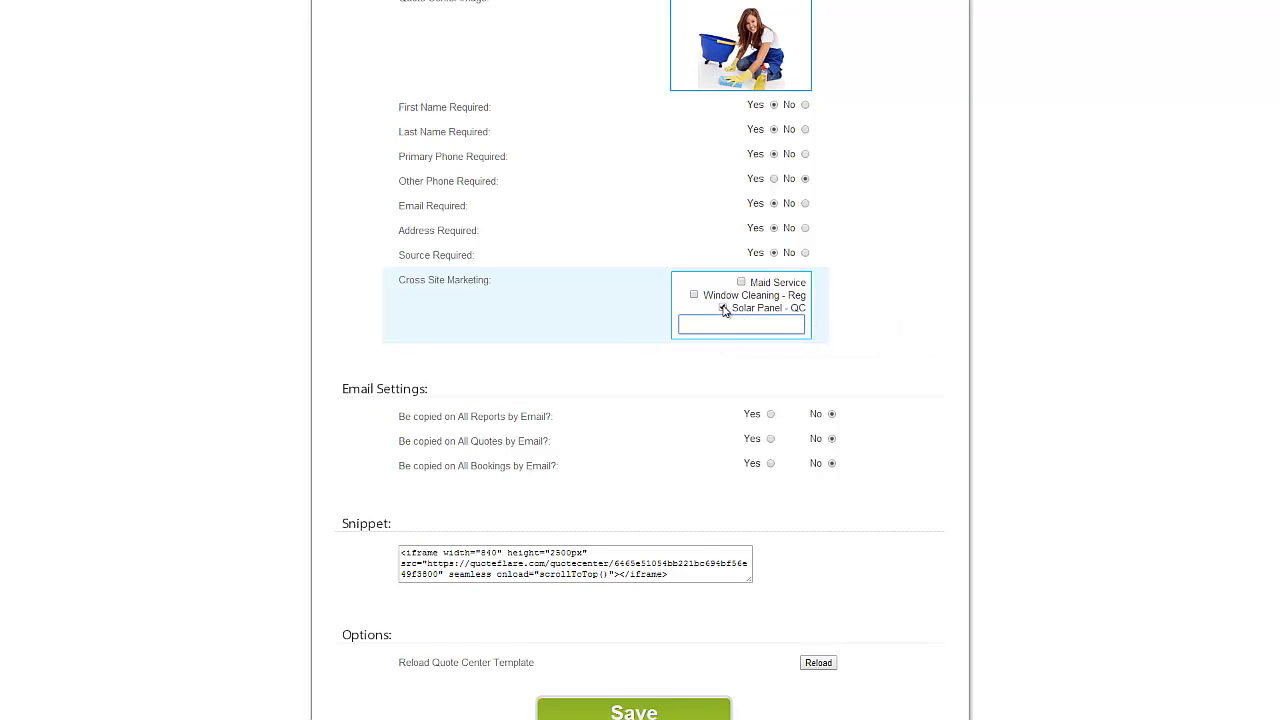
click(723, 308)
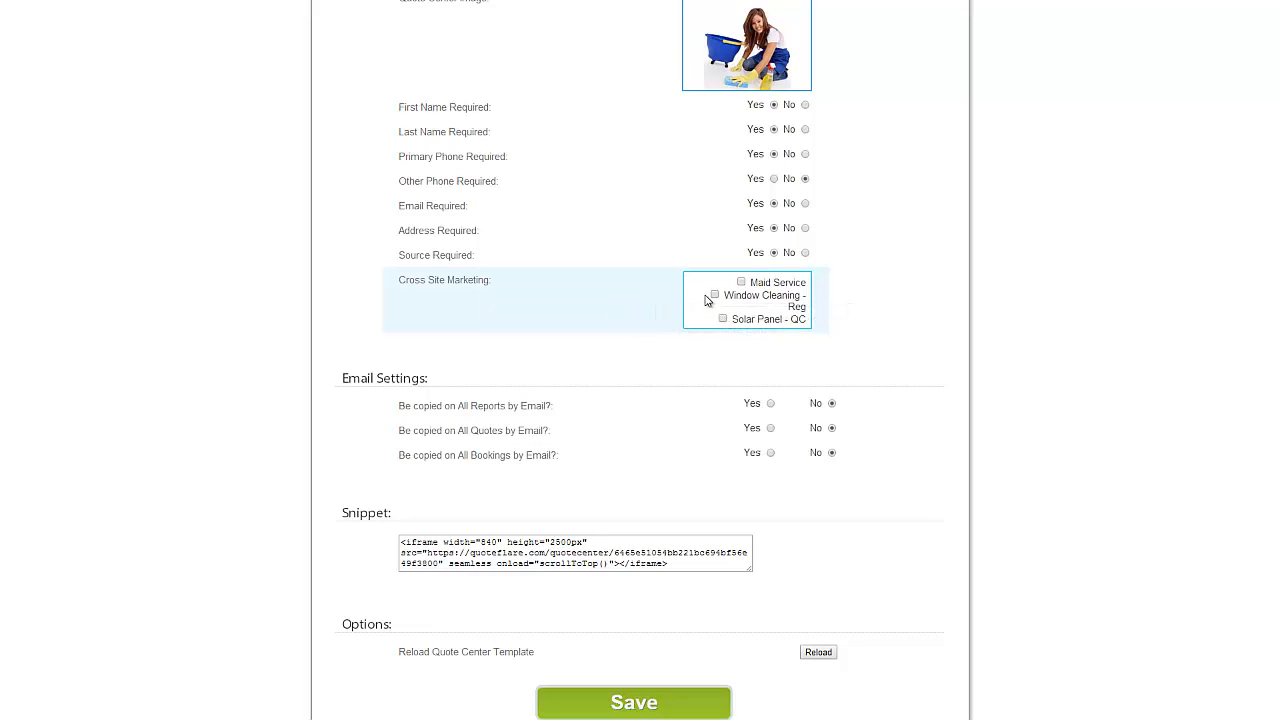
- Try enabling cross site marketing for Solar Panel - QC, Window Cleaning - Reg and Maid Service, and clear all three again
scroll(651, 123, up, 1)
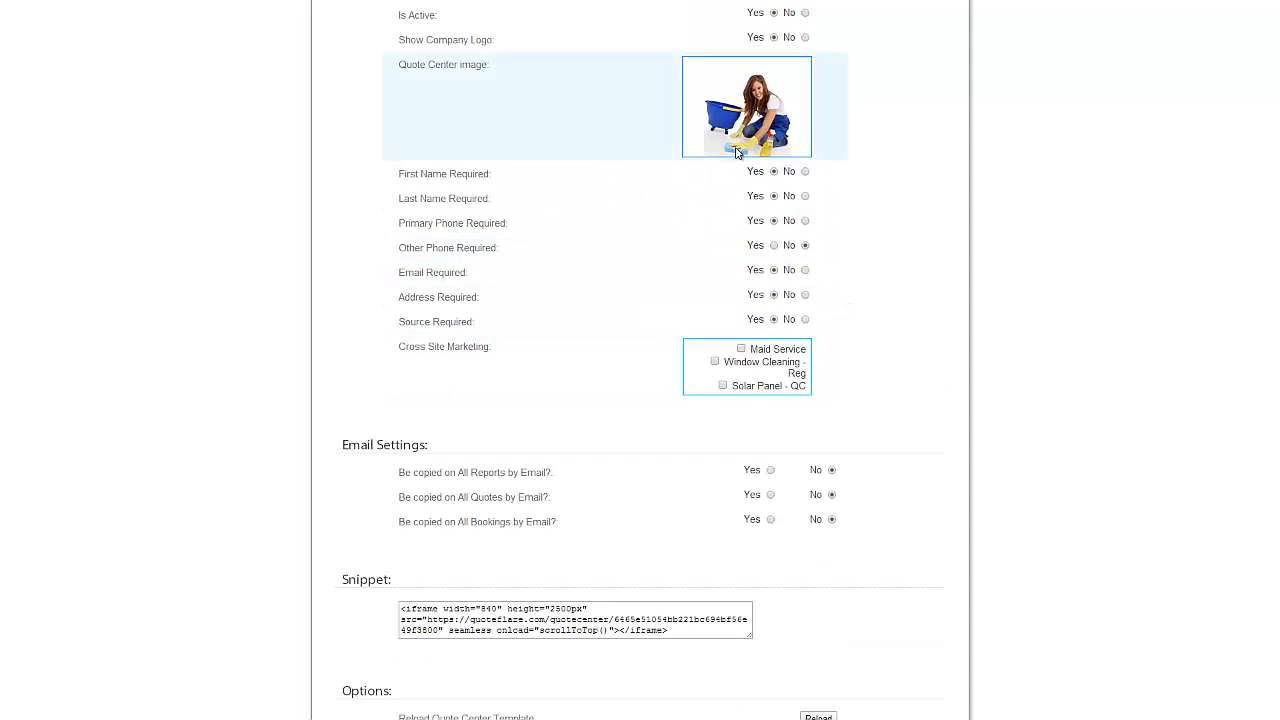
scroll(882, 373, down, 1)
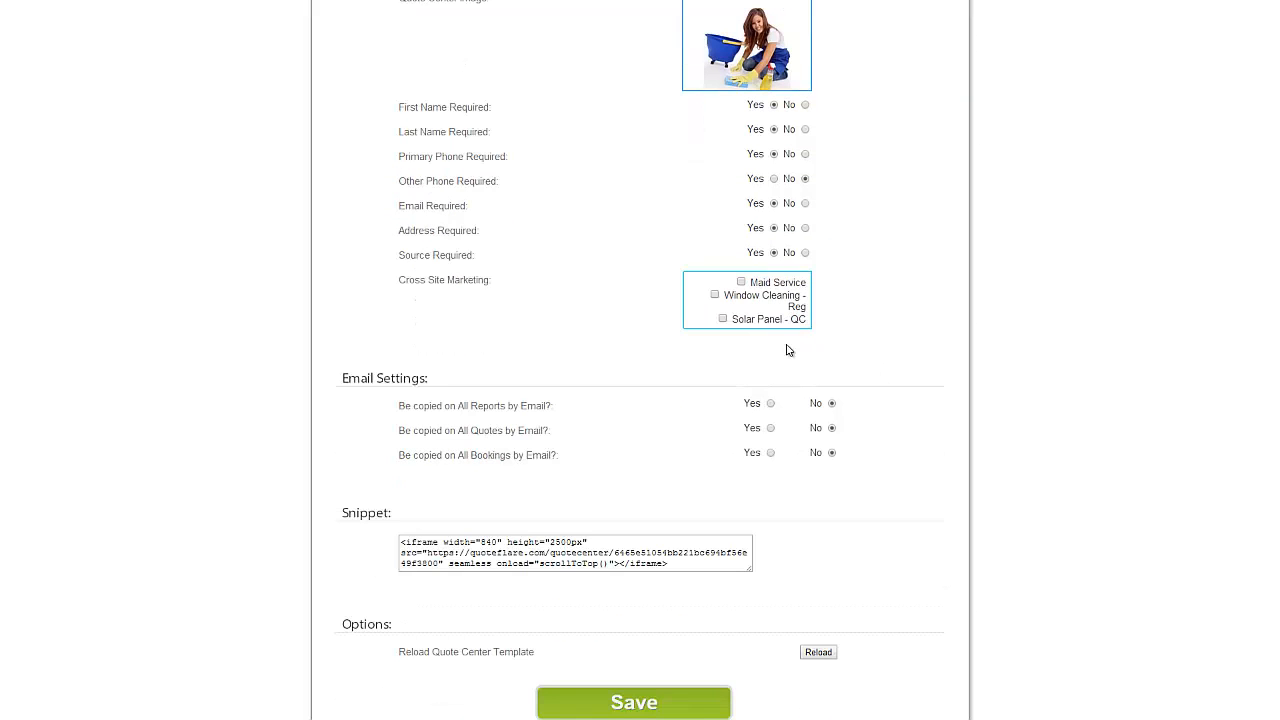
scroll(889, 335, down, 1)
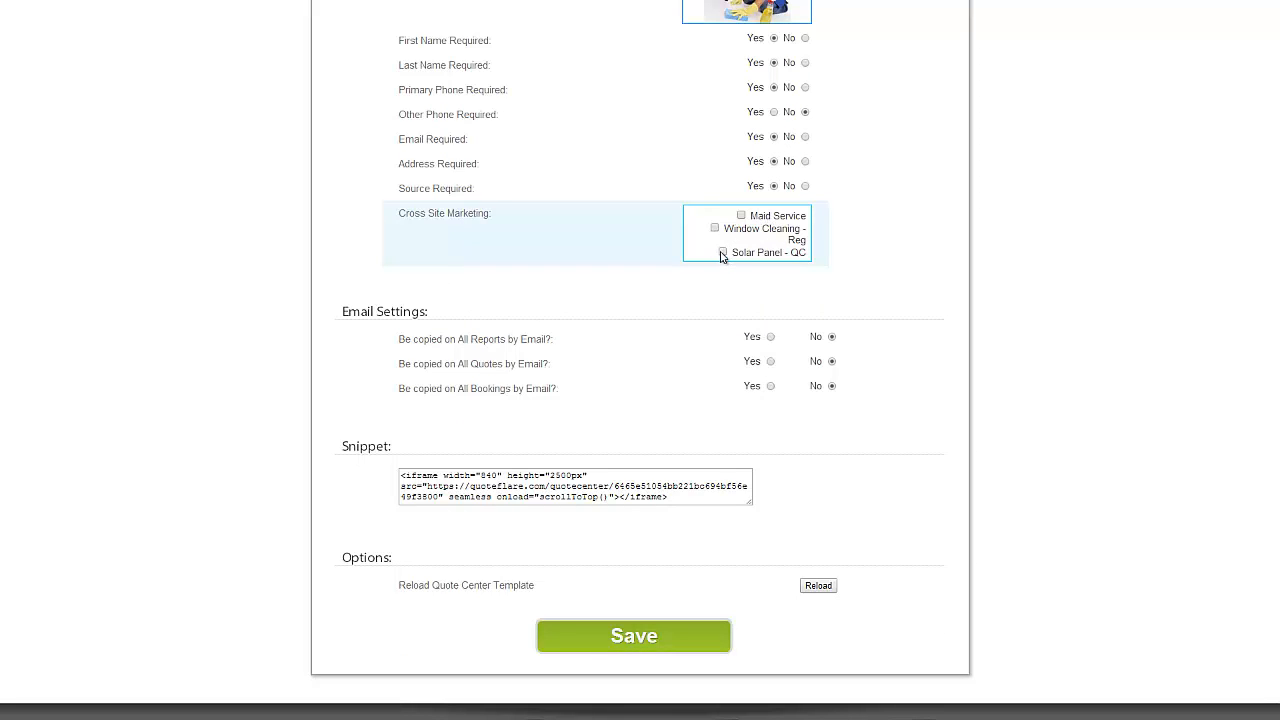
click(722, 252)
click(695, 230)
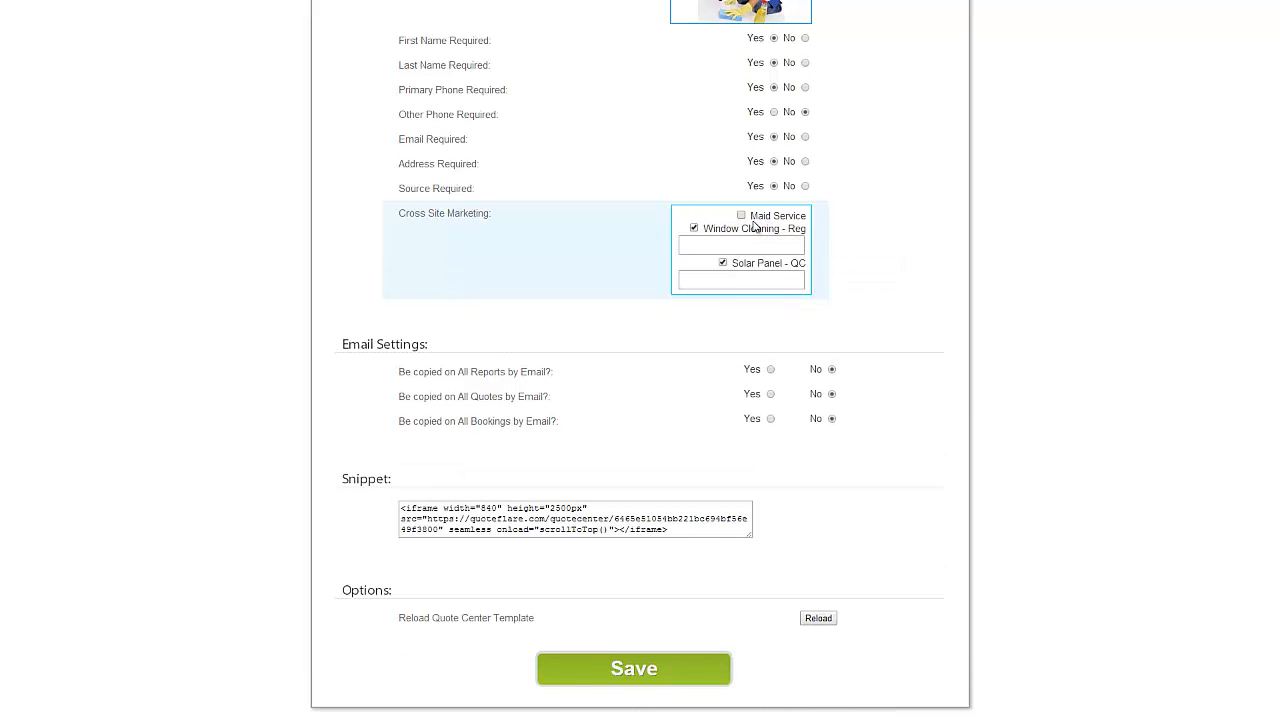
click(741, 215)
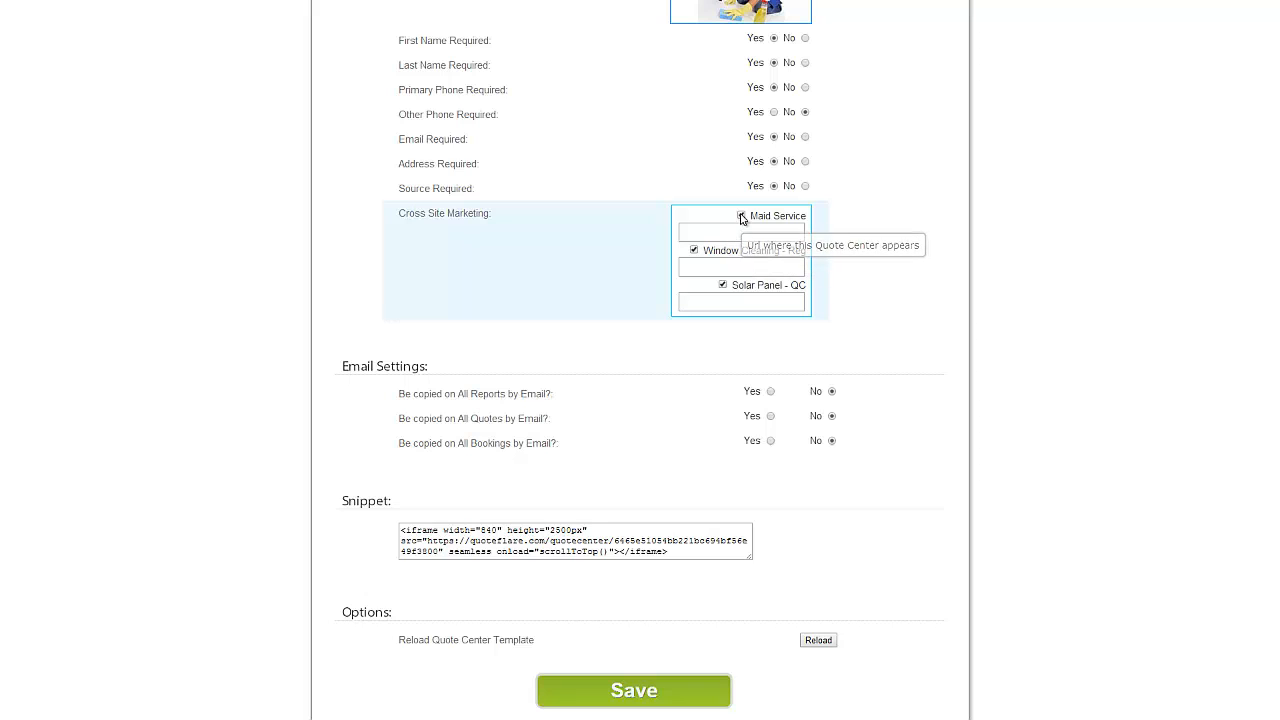
click(741, 216)
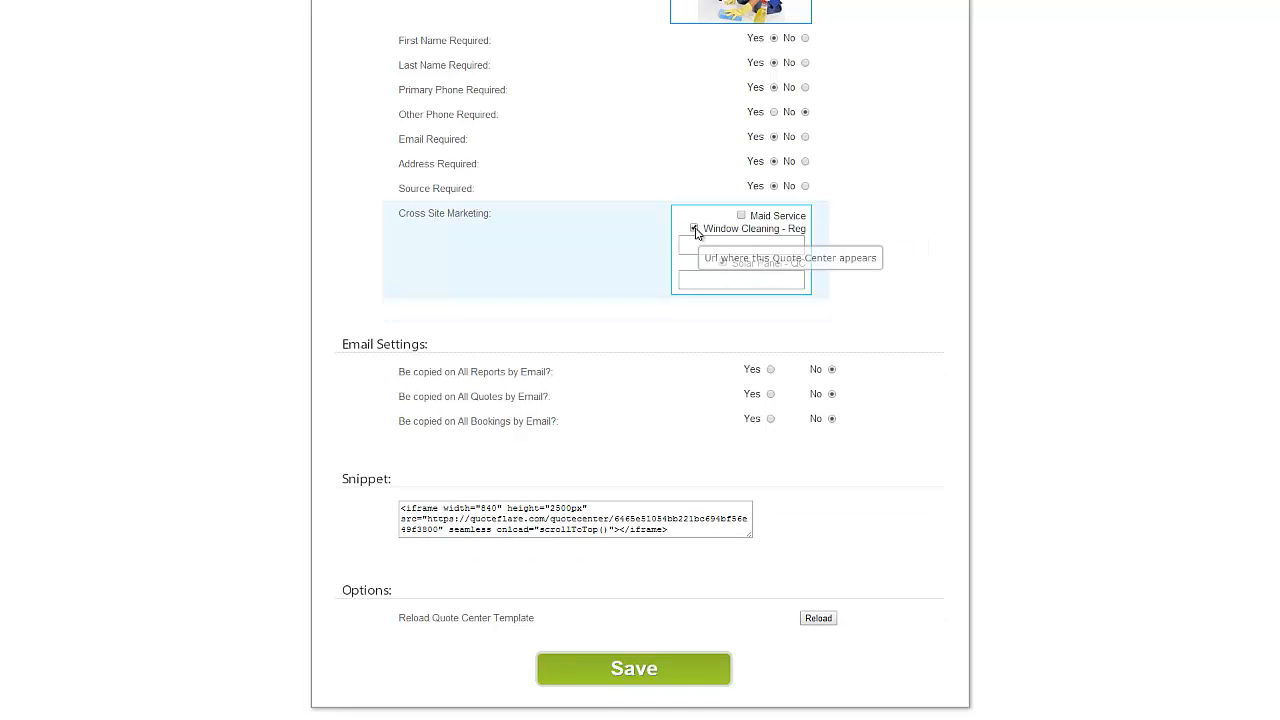
click(692, 232)
click(722, 244)
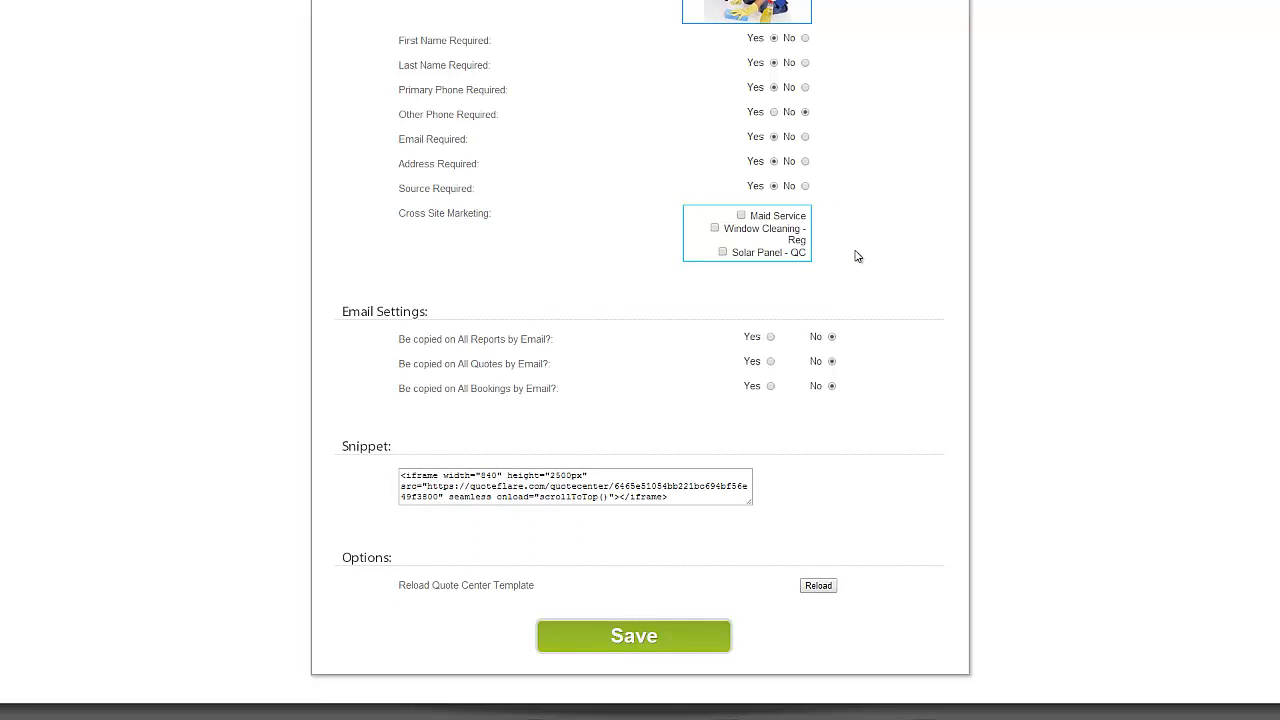
- Save the quote center settings with the email copy options left at No
scroll(858, 256, down, 4)
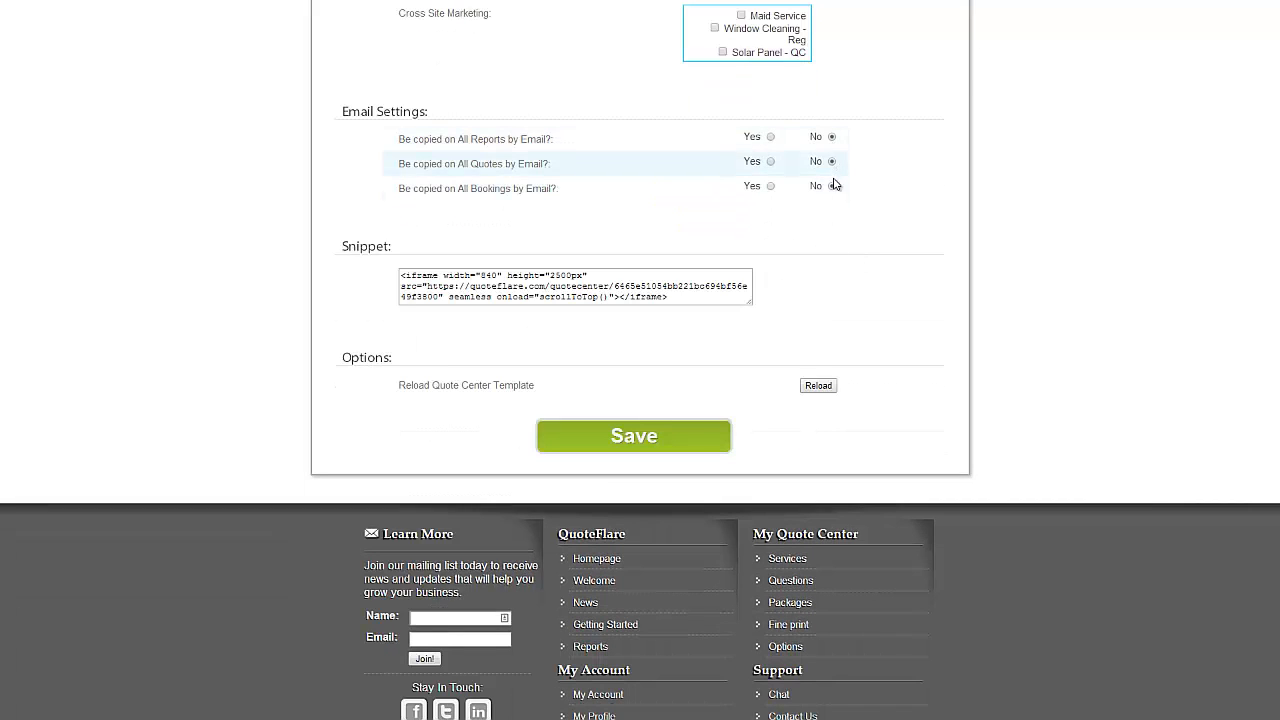
scroll(851, 249, down, 1)
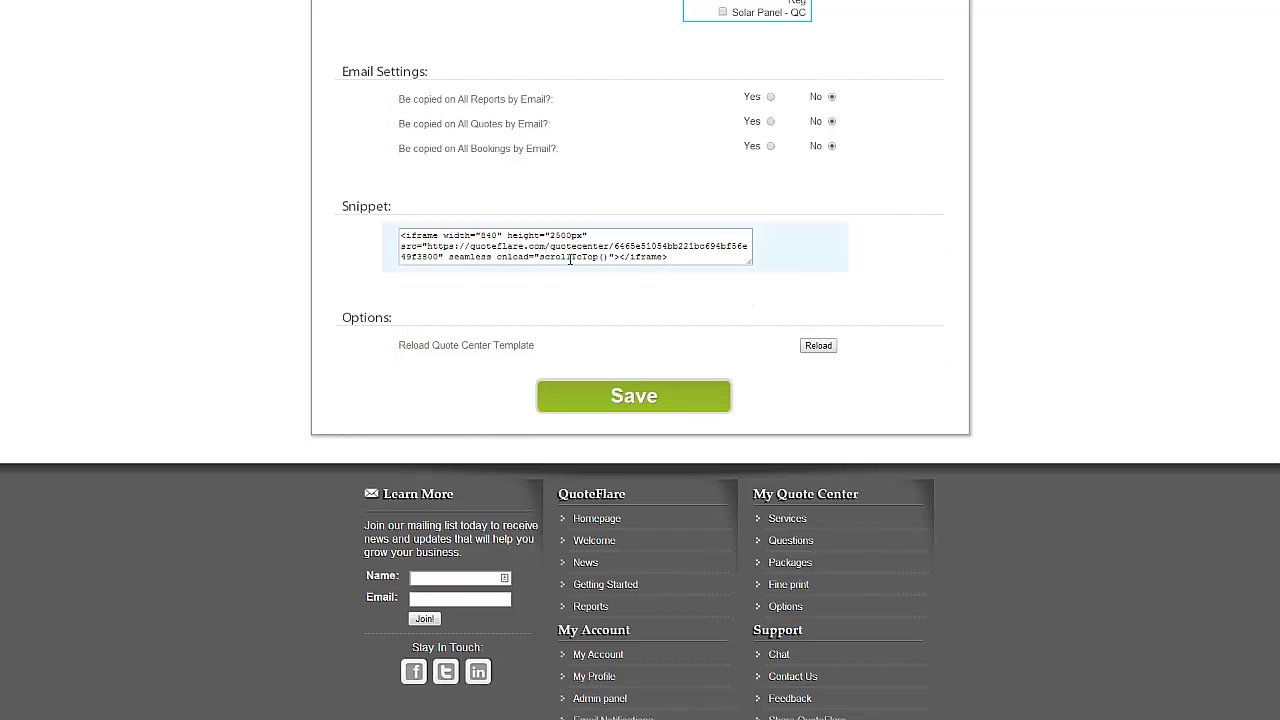
click(650, 396)
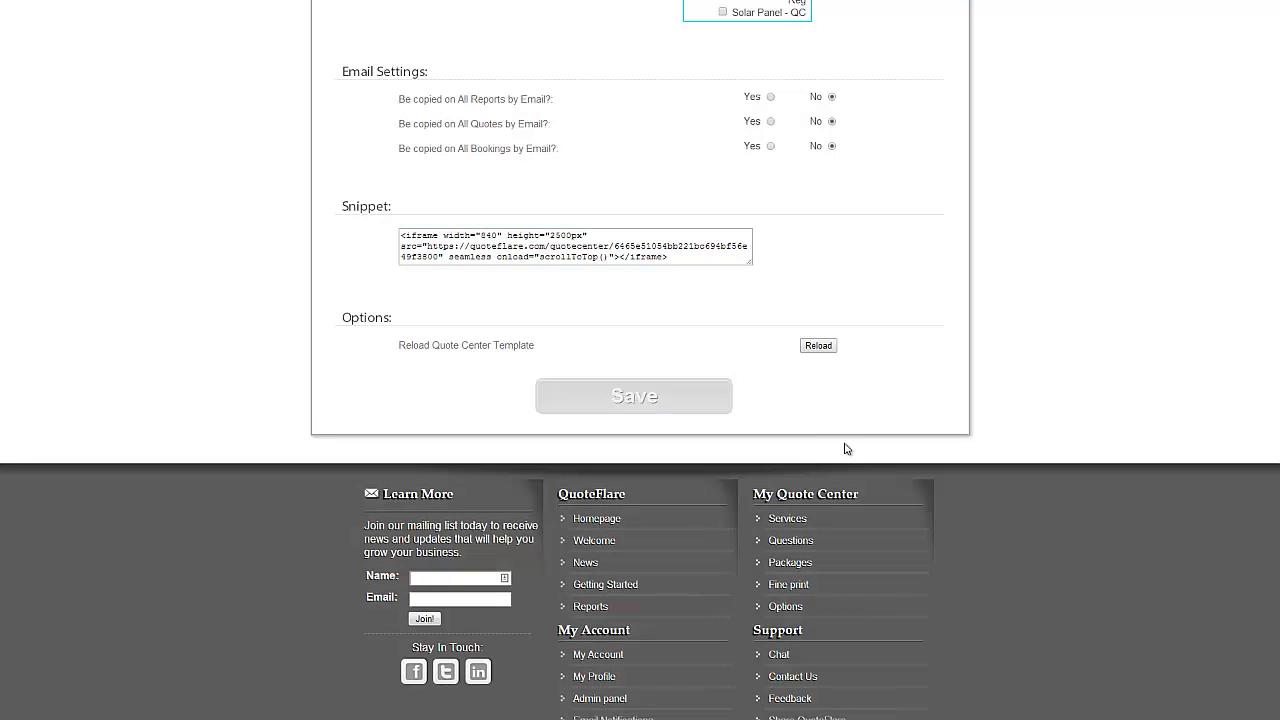
- Highlight the quote center's complete iframe embed snippet, and clear the selection
scroll(881, 432, up, 2)
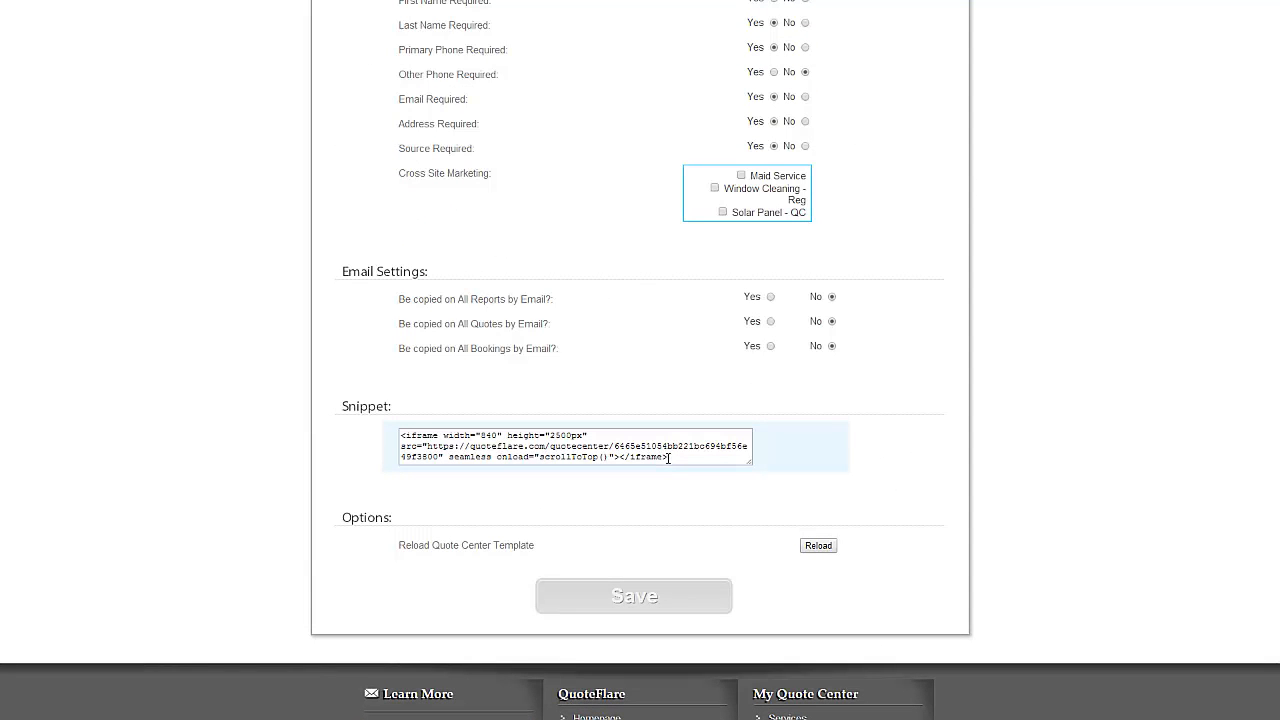
drag(669, 457, 395, 433)
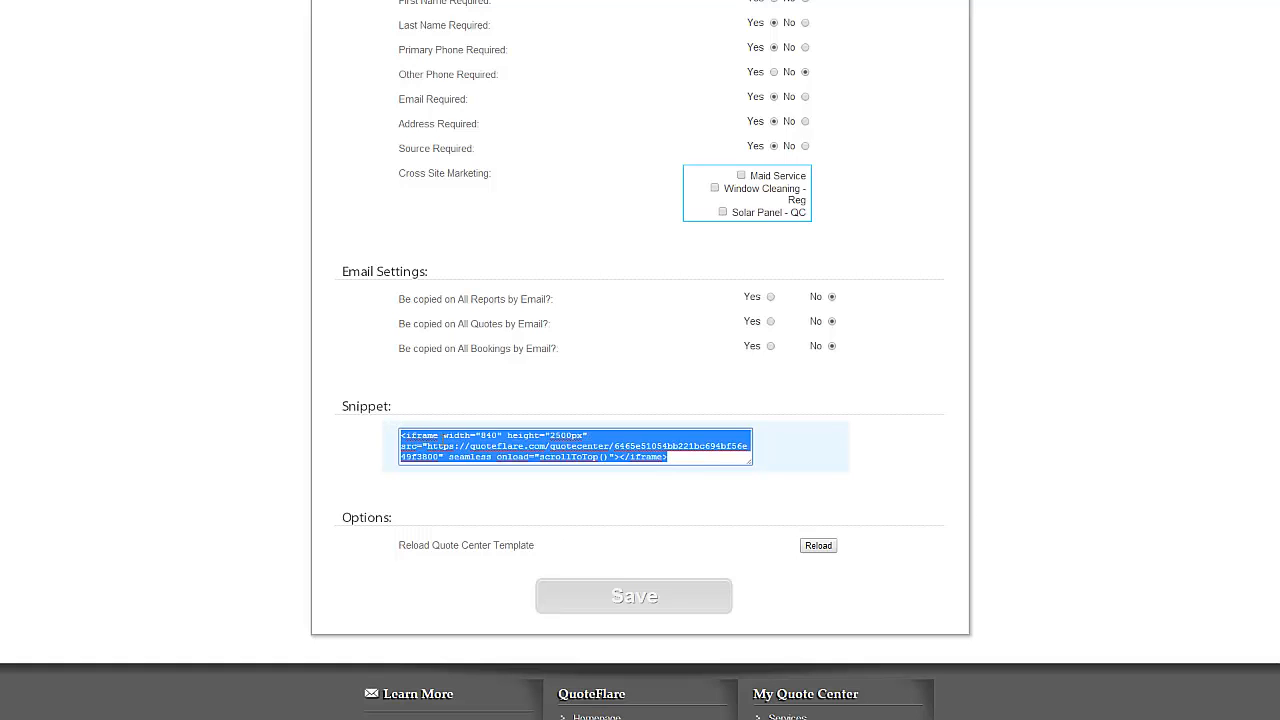
click(657, 458)
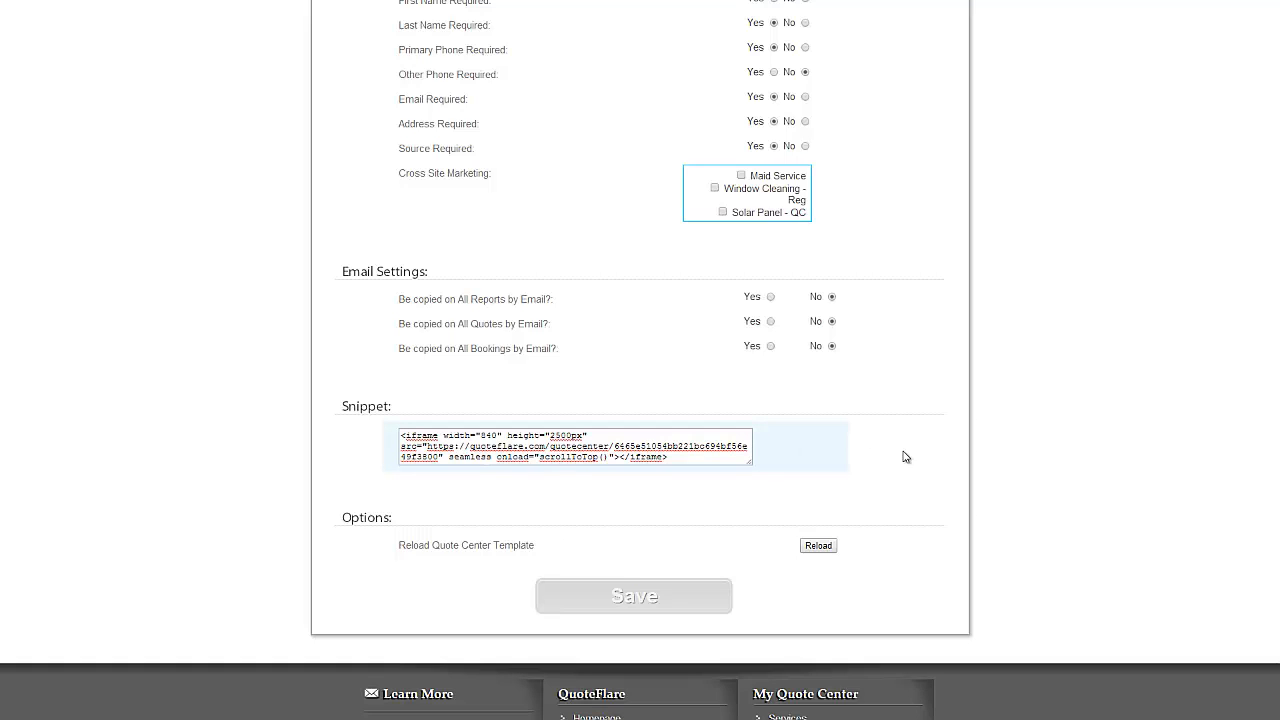
- Open the How Hear Question options in the general settings
scroll(912, 489, up, 6)
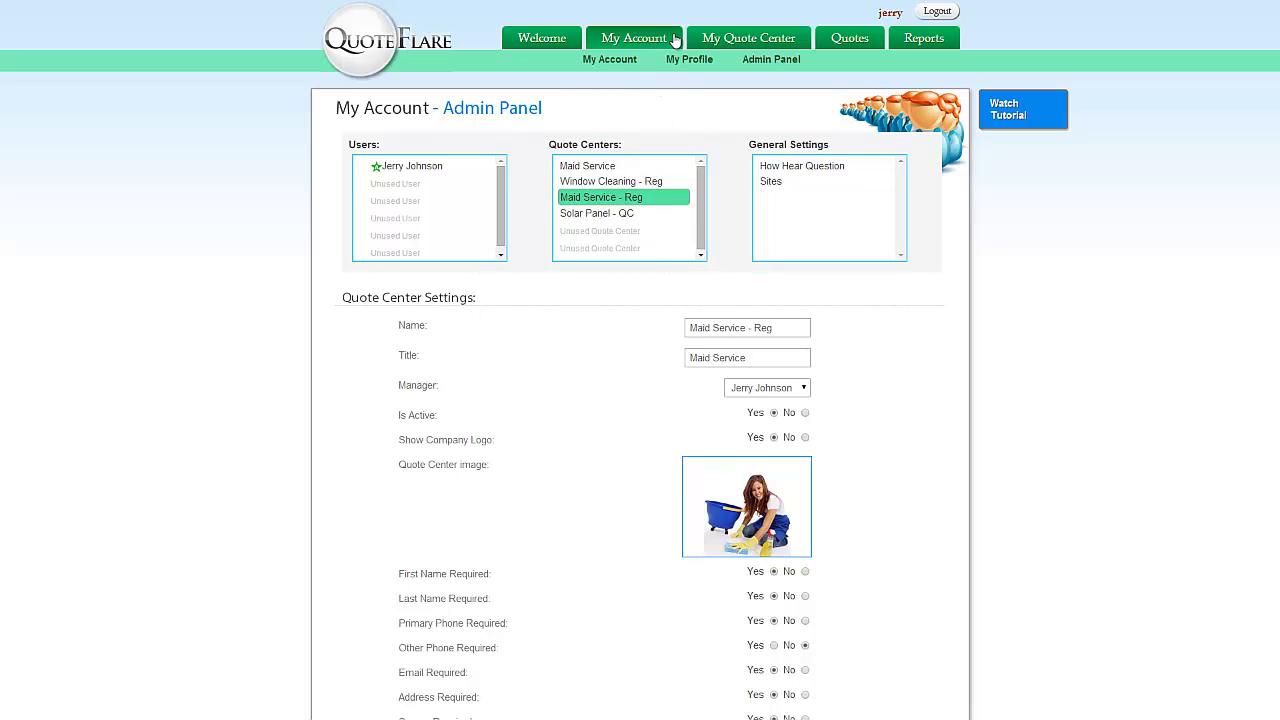
mouse_move(732, 38)
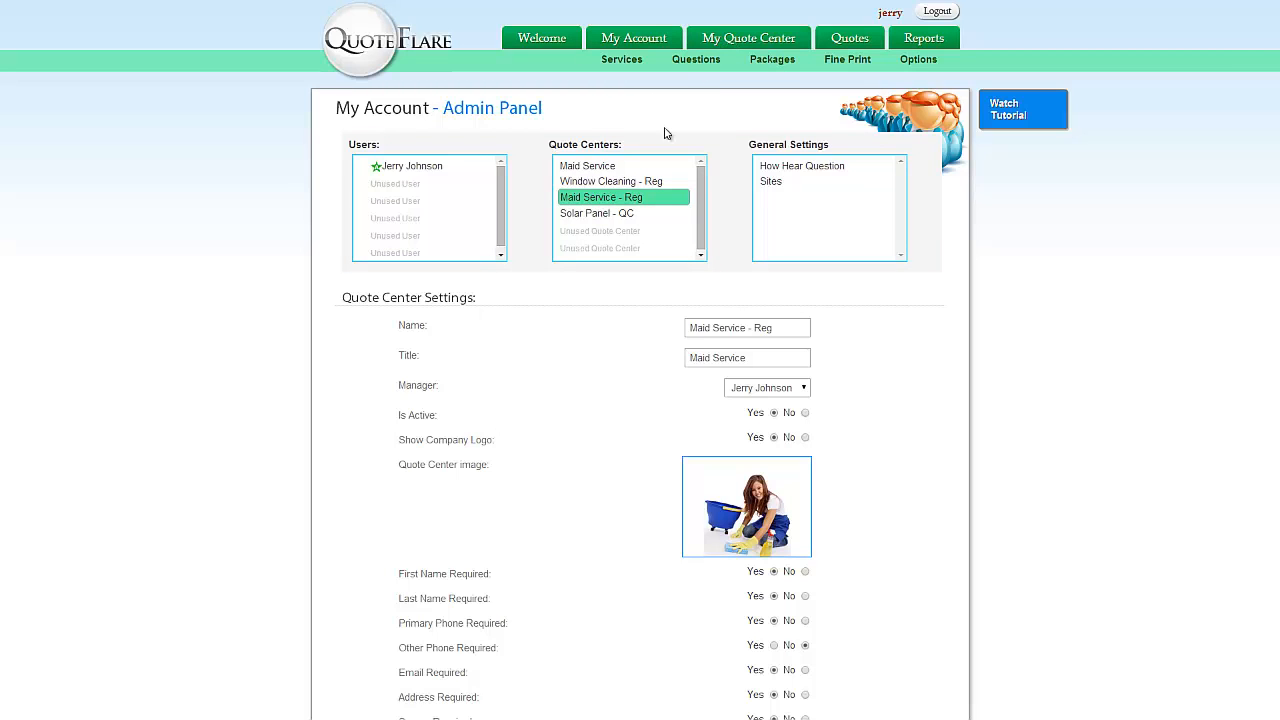
click(778, 170)
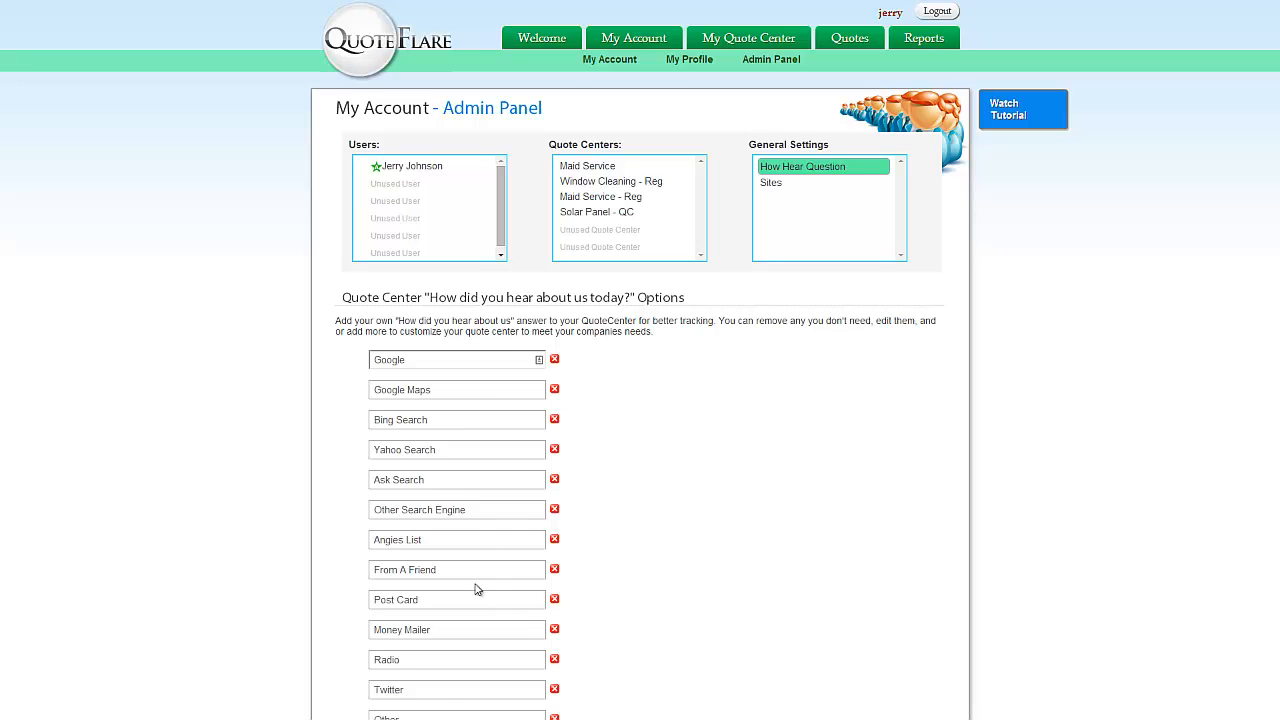
- Open the Sites list and check the nickname and description fields of the quoteflare.com entry without changing them
click(780, 184)
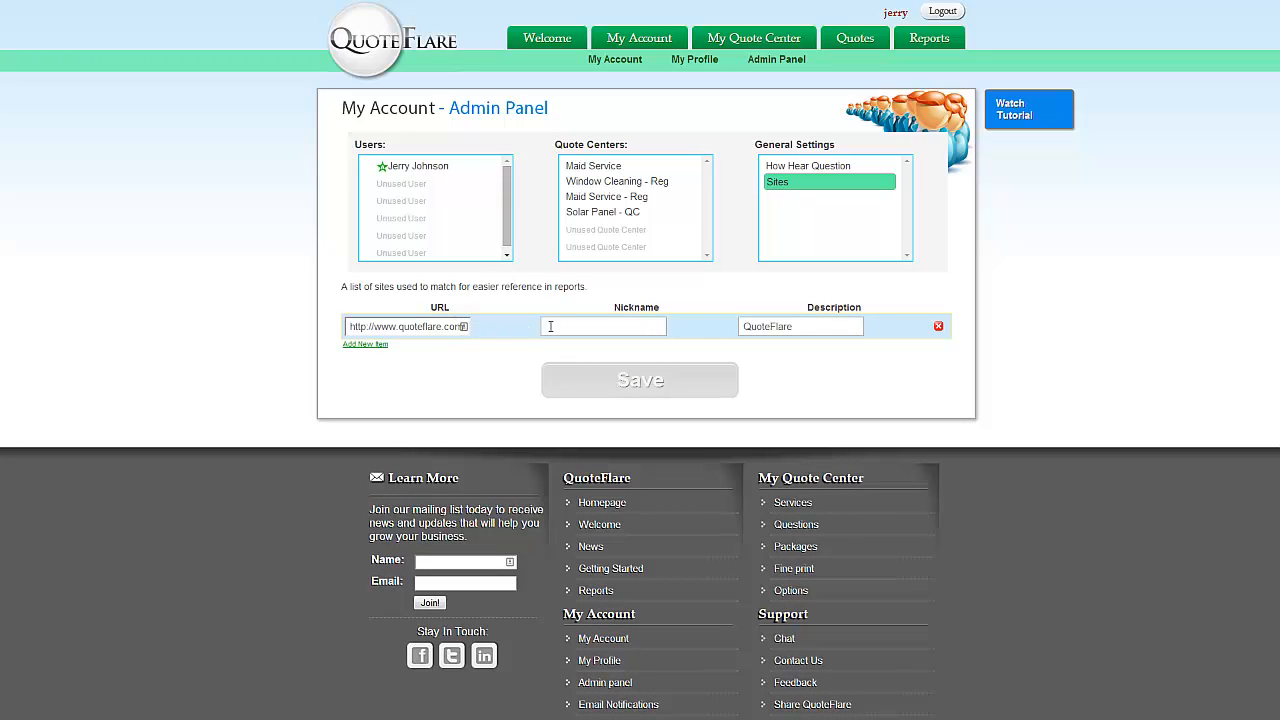
click(574, 326)
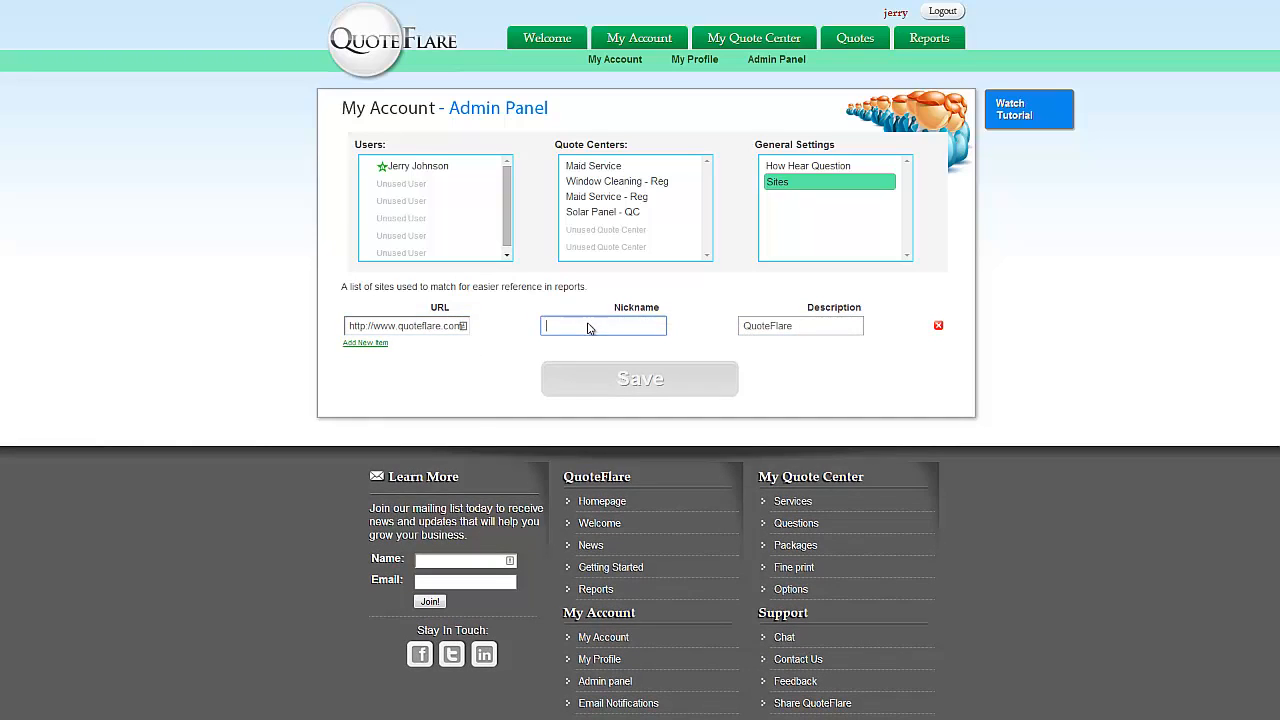
click(812, 326)
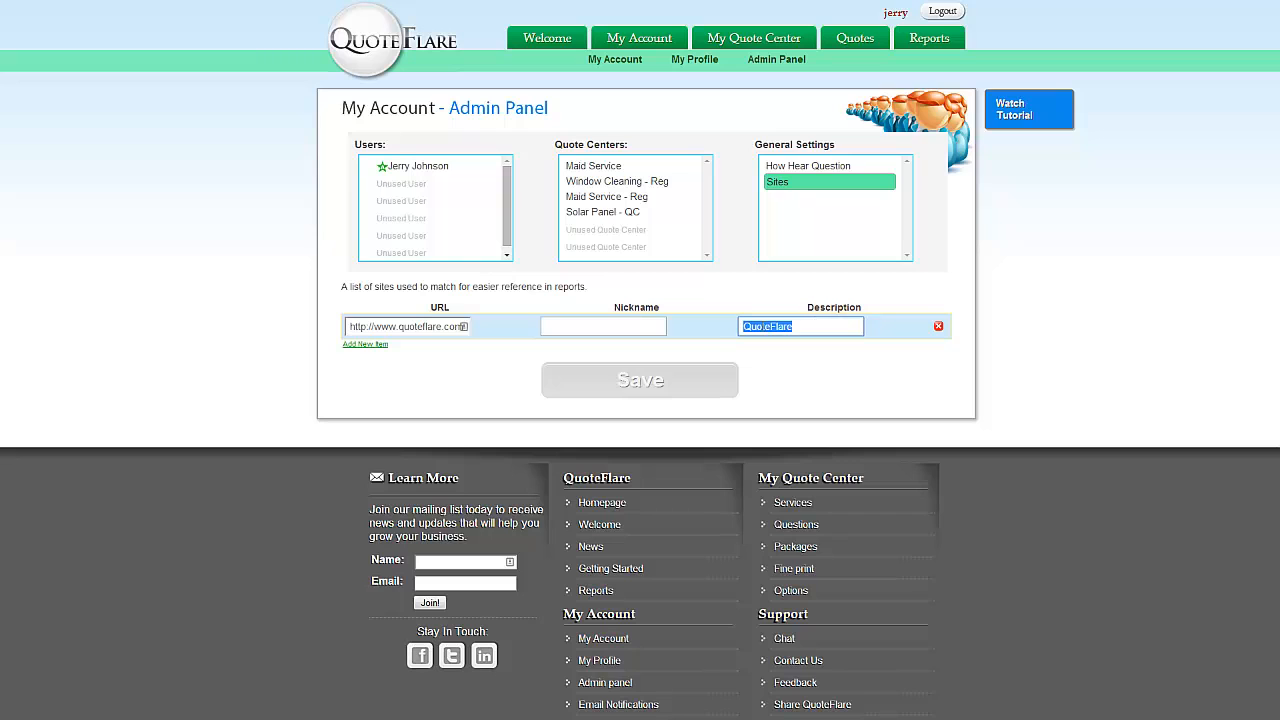
click(511, 375)
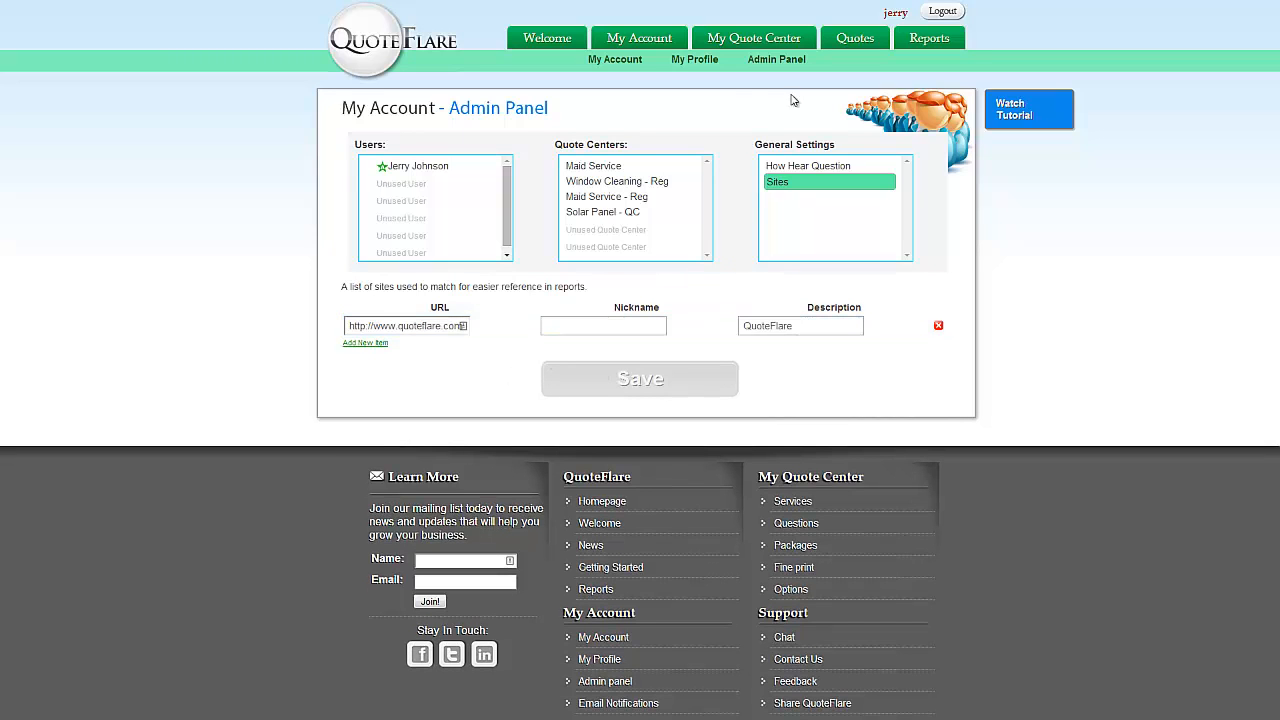
- Open the quote center's Services page and switch it to the Maid Service - Reg quote center
mouse_move(745, 42)
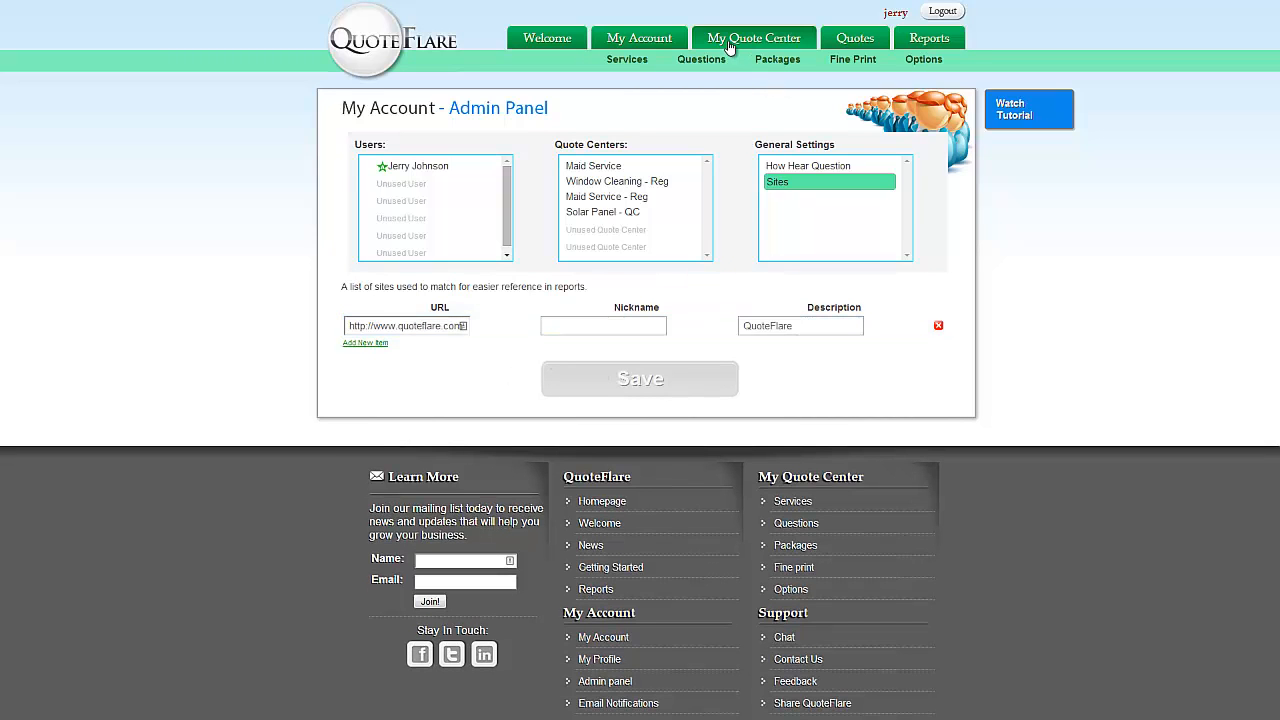
click(627, 60)
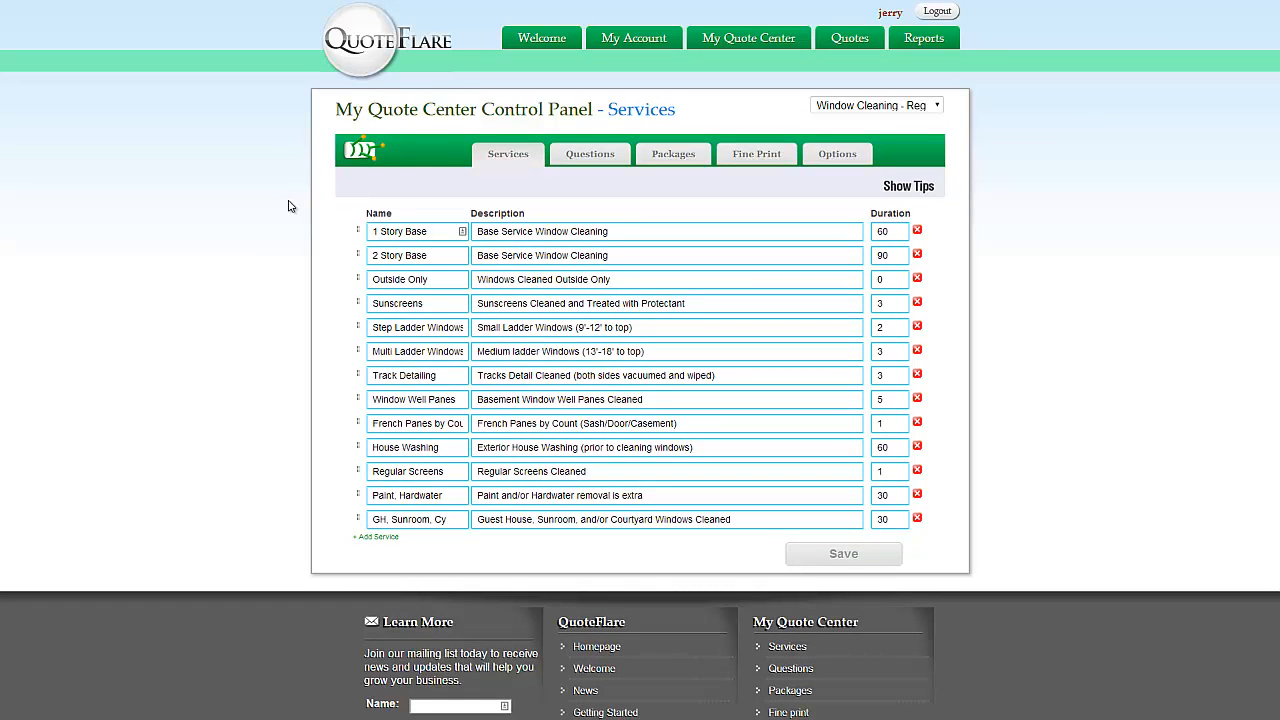
click(938, 106)
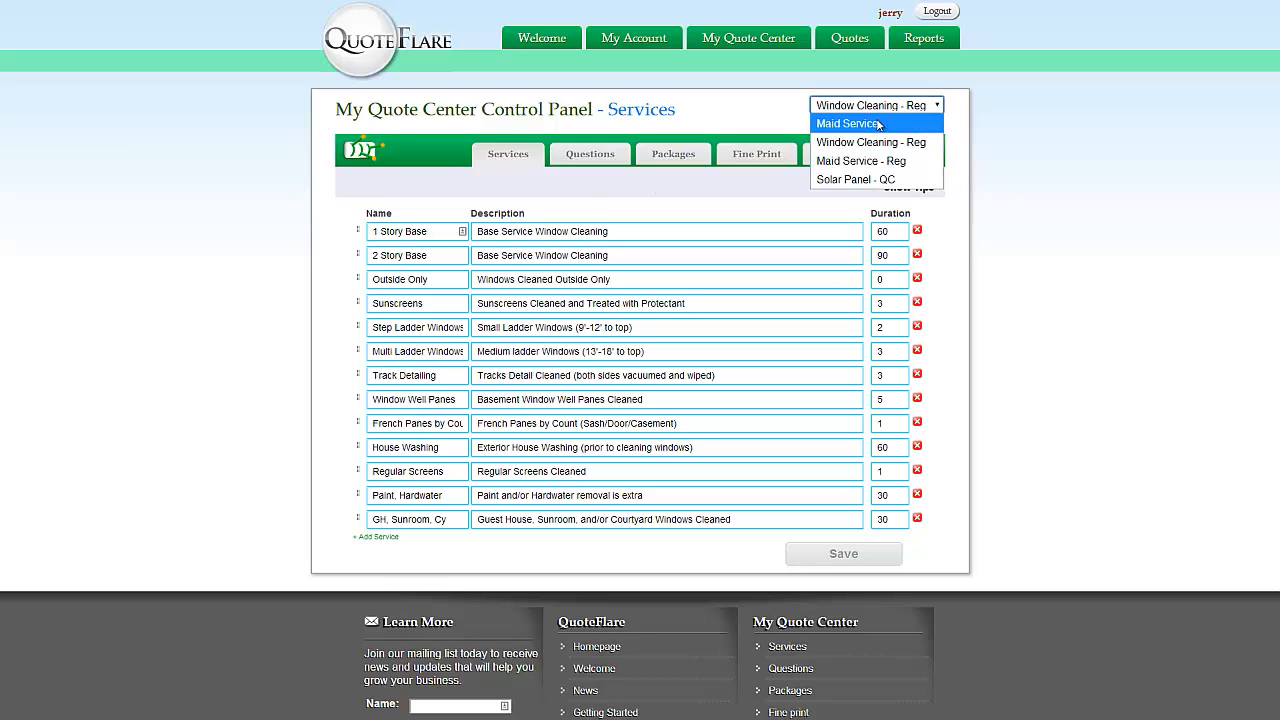
click(855, 166)
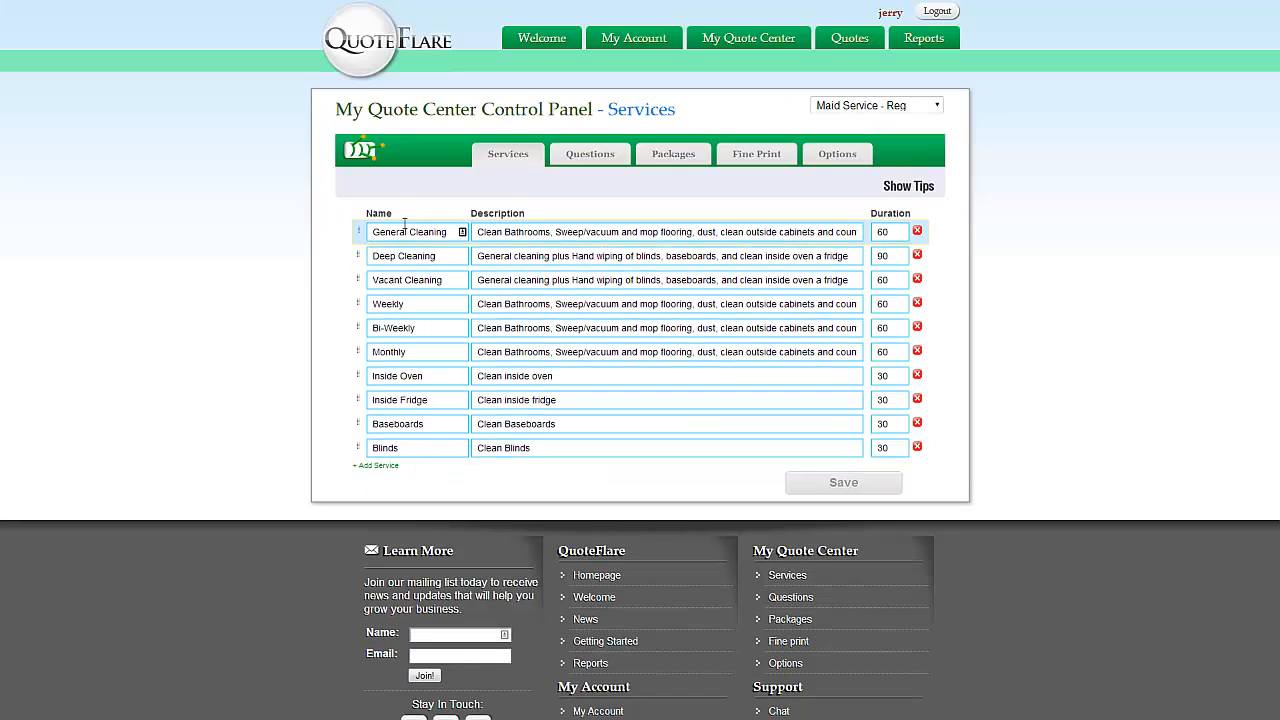
- Add an empty service row to the Maid Service - Reg services and remove it again
click(383, 465)
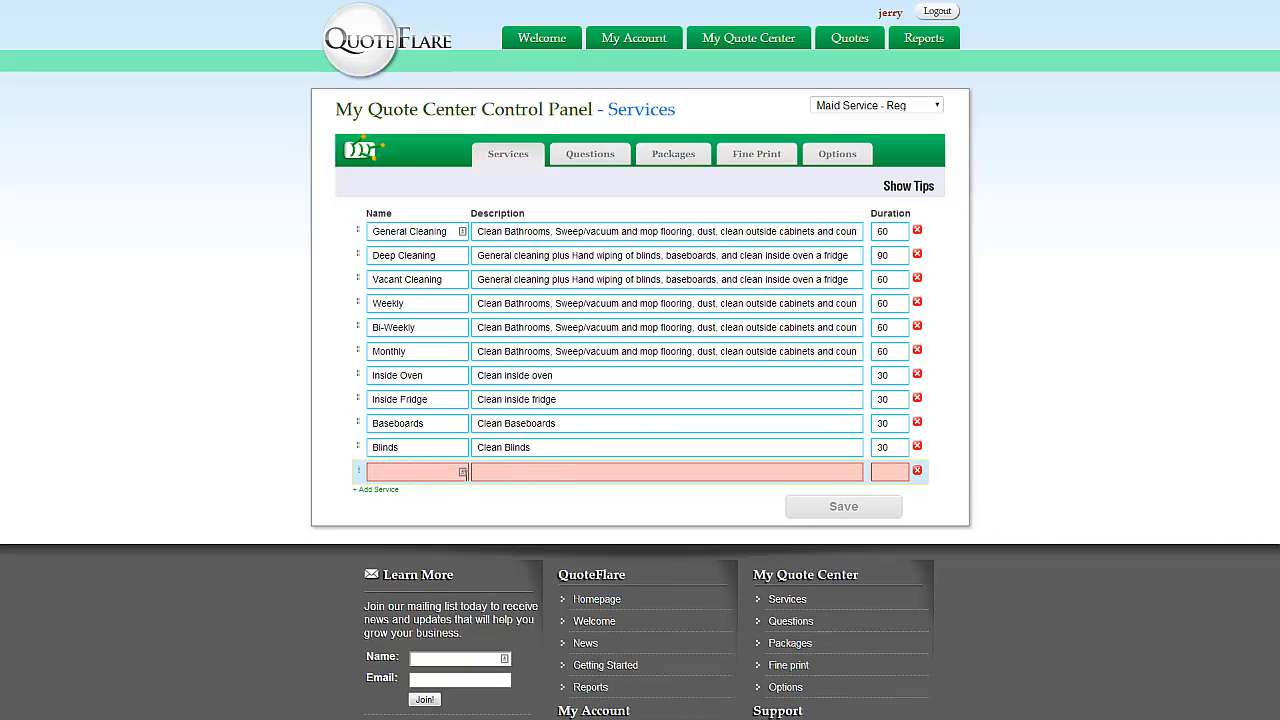
click(917, 471)
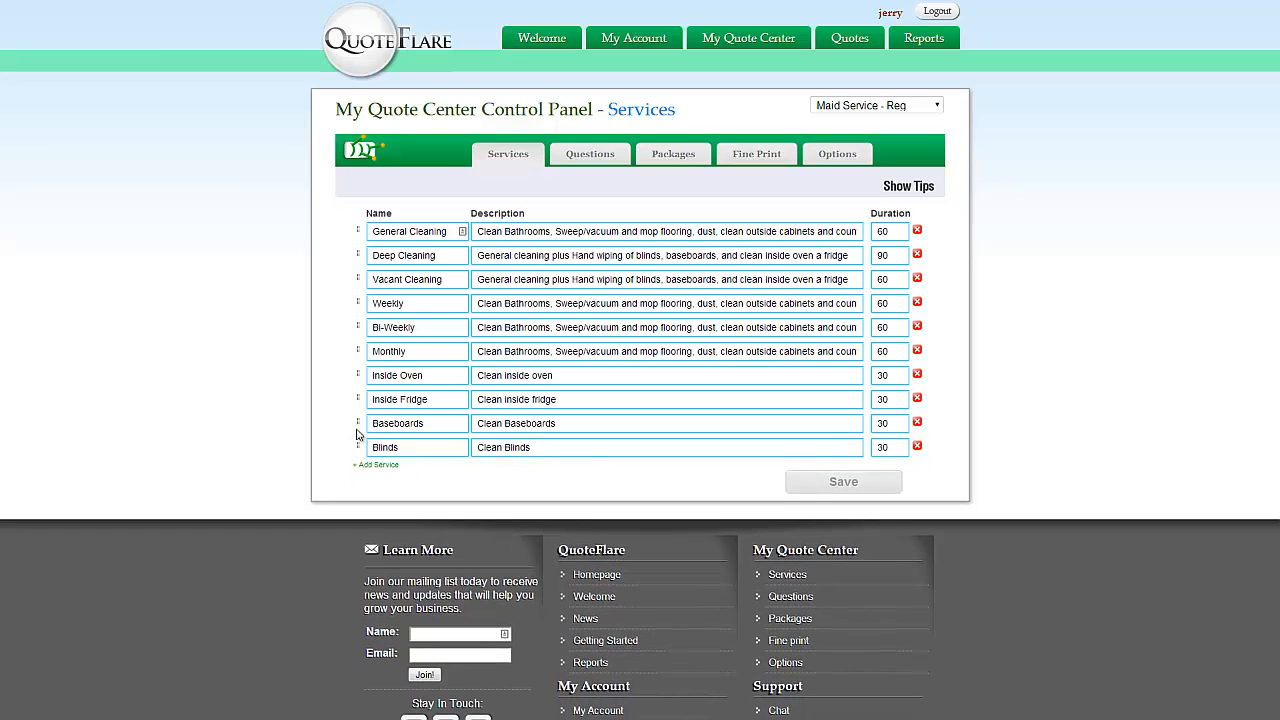
- Try moving the Blinds service above Baseboards, and save the services list
mouse_move(358, 446)
mouse_down()
mouse_move(354, 320)
mouse_move(357, 428)
mouse_up()
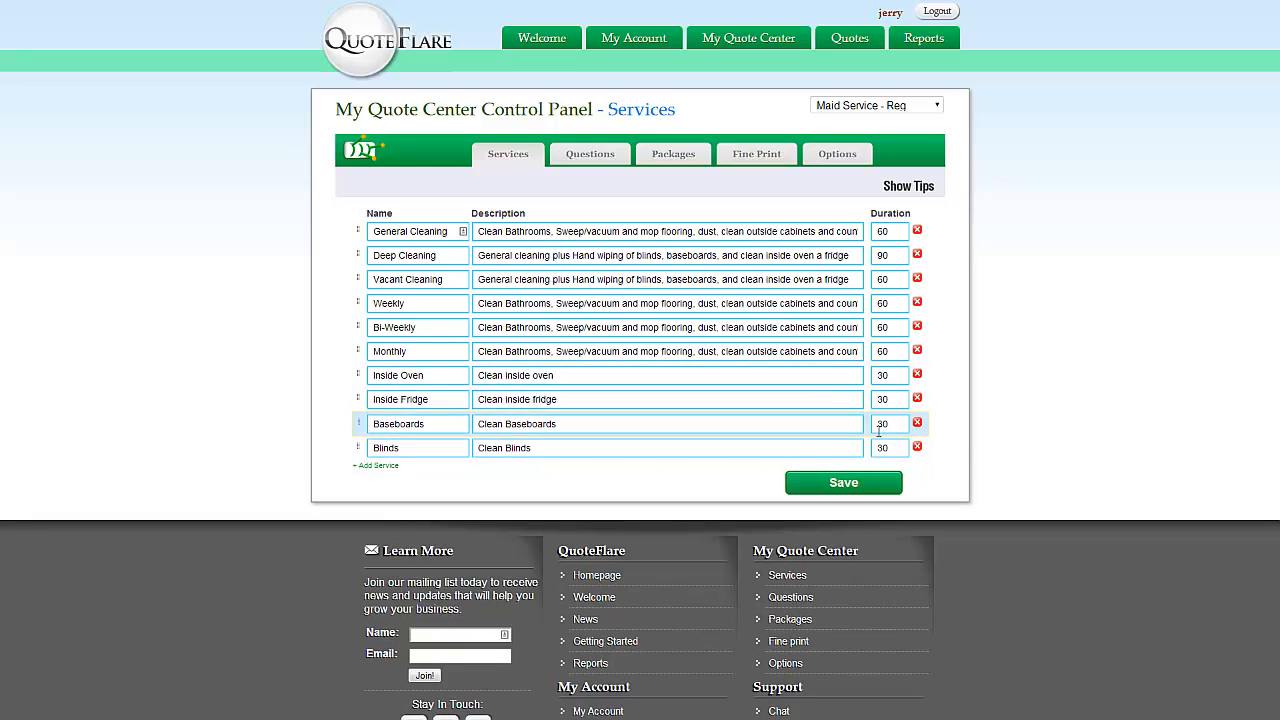
click(836, 484)
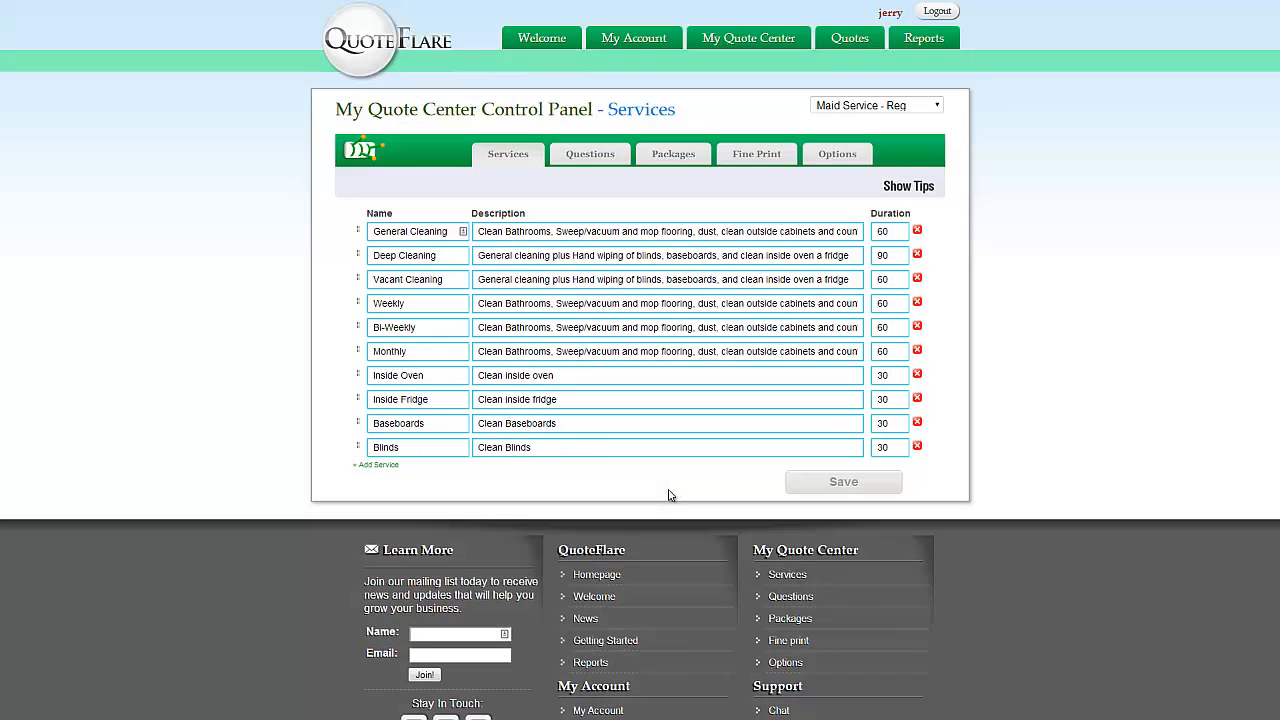
- Open the square footage question on the Questions page, look through its service choices, and close it with Monthly kept
click(588, 153)
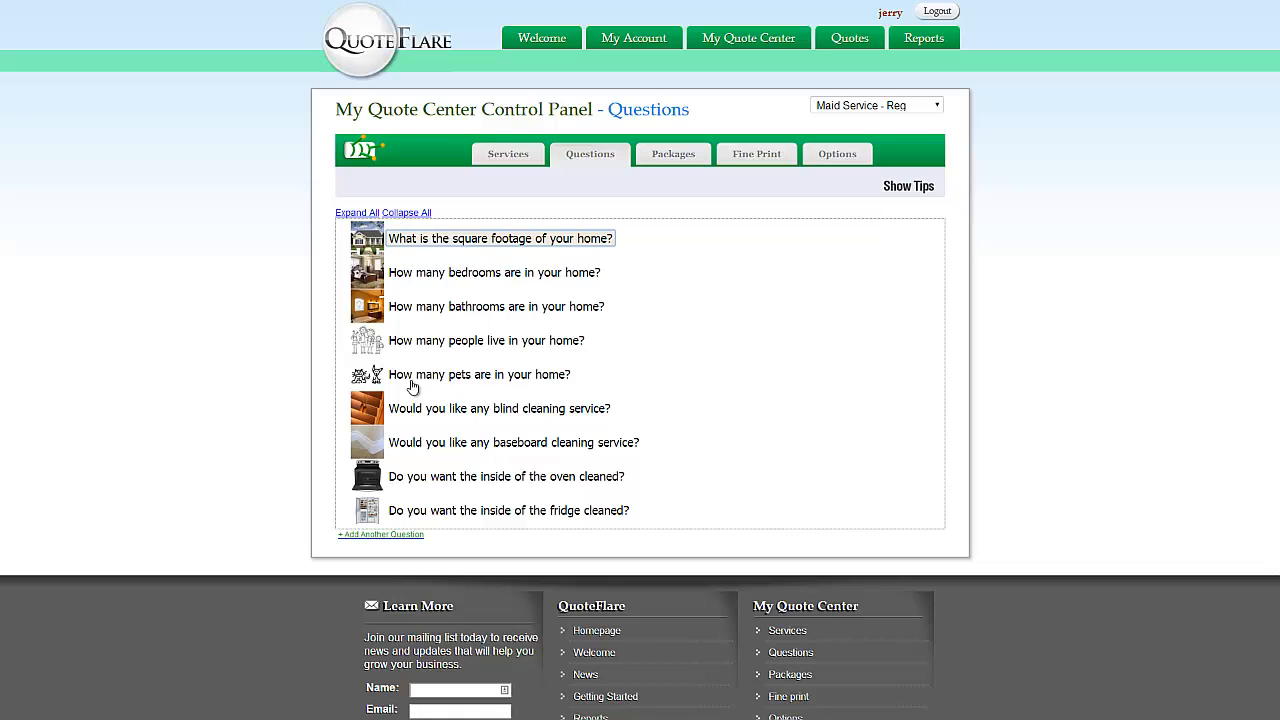
click(450, 240)
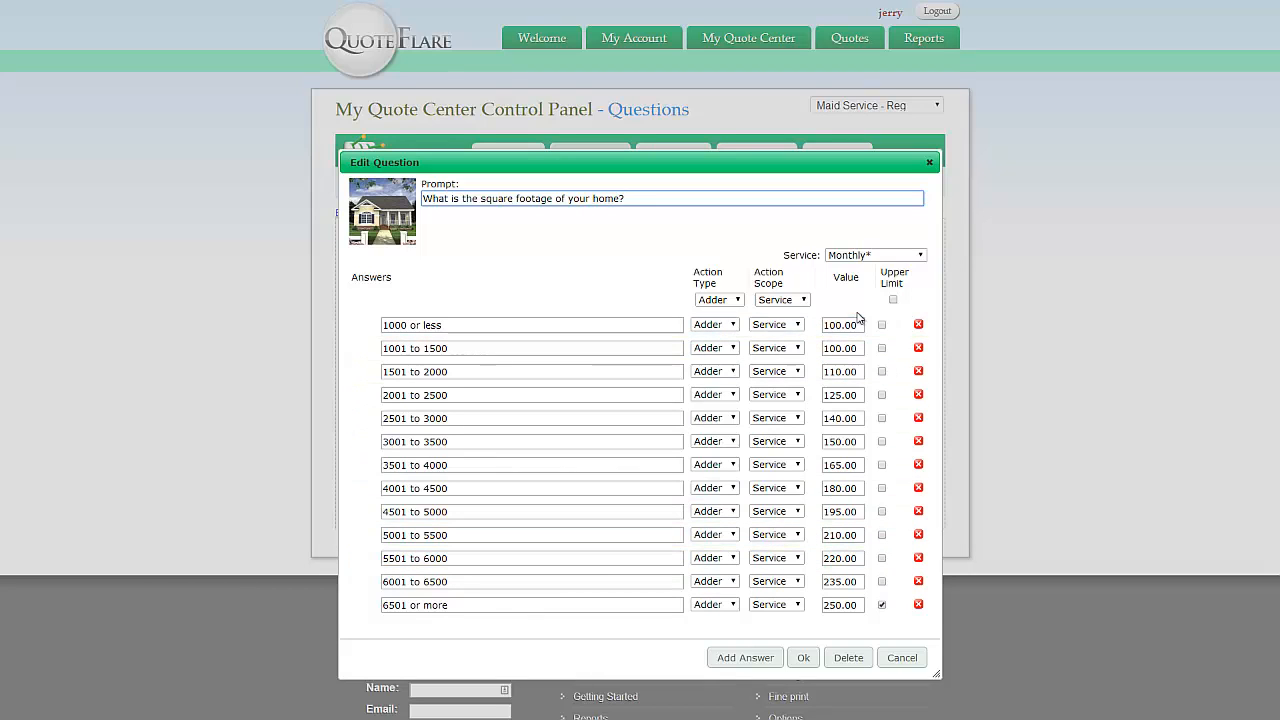
click(919, 256)
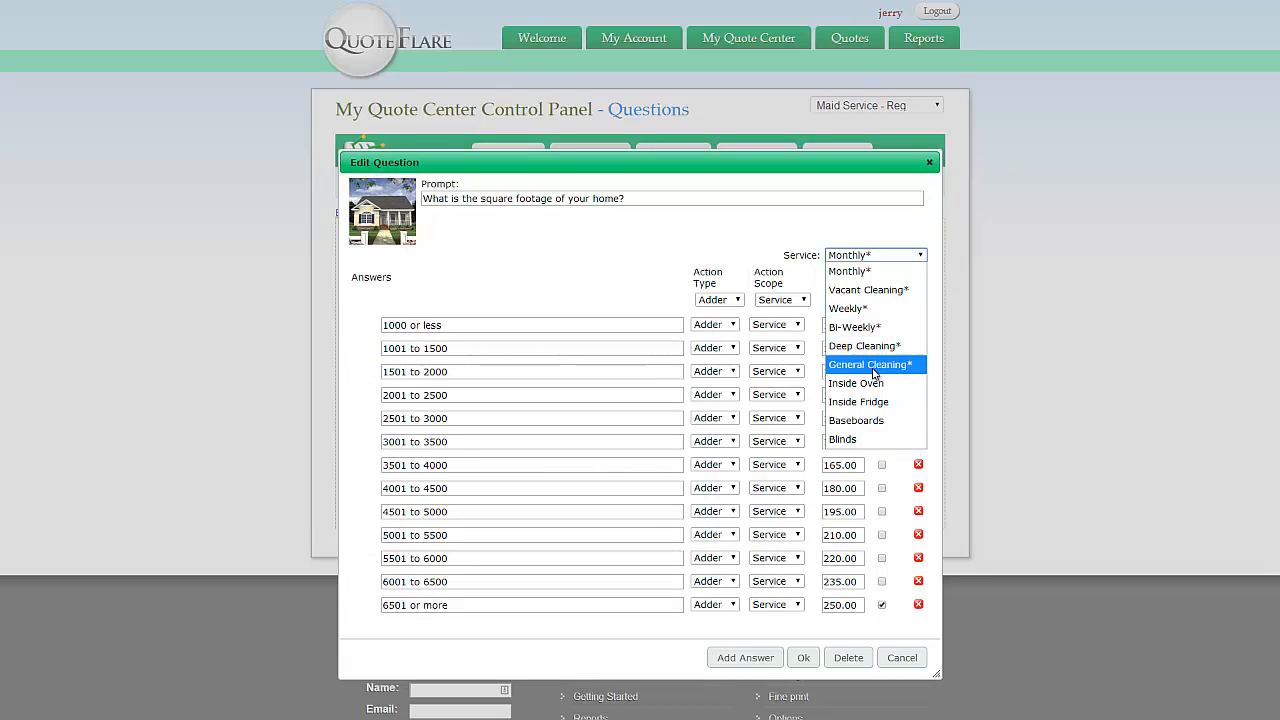
click(645, 256)
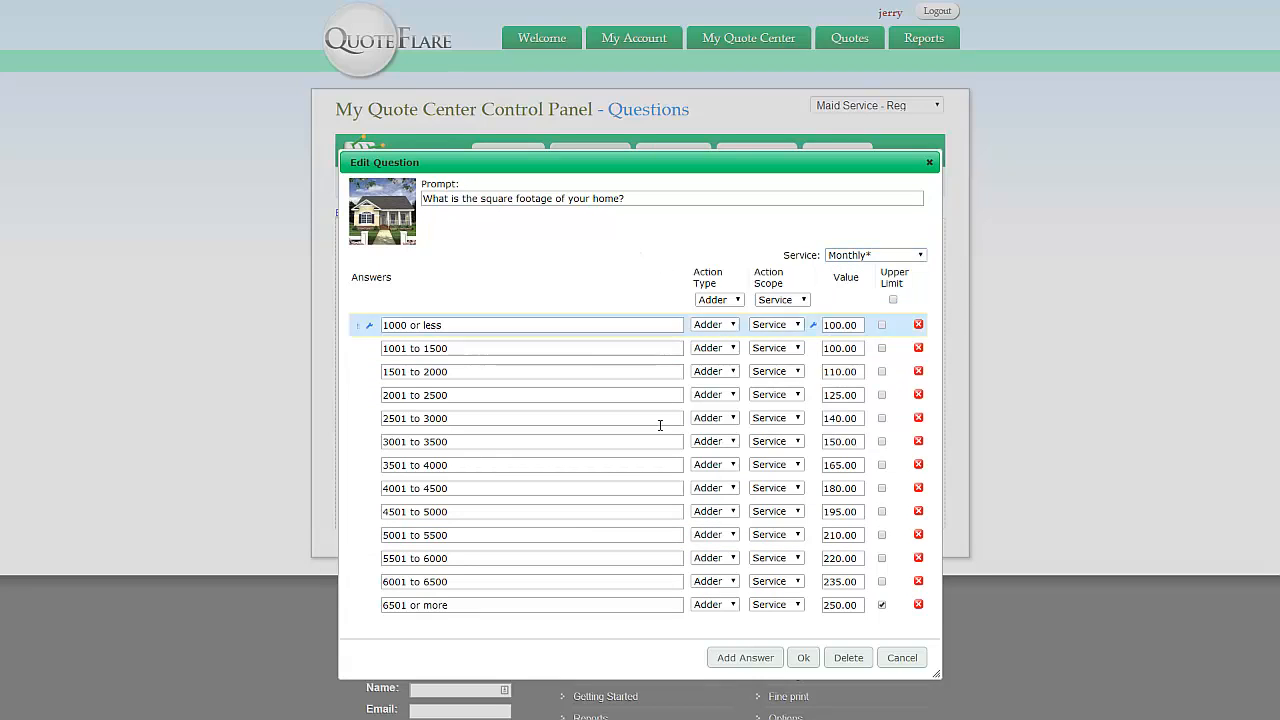
click(803, 657)
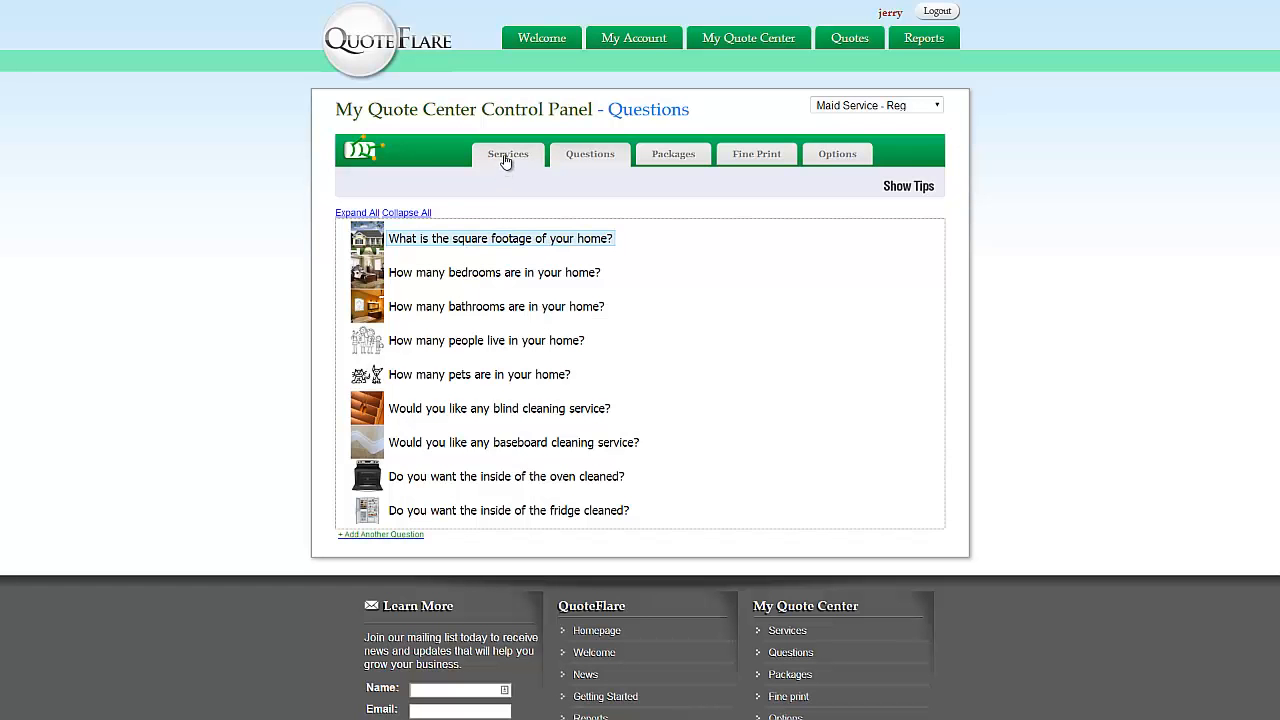
- Review the services list, and reopen the square footage question to compare its service choices, keeping Monthly
click(508, 155)
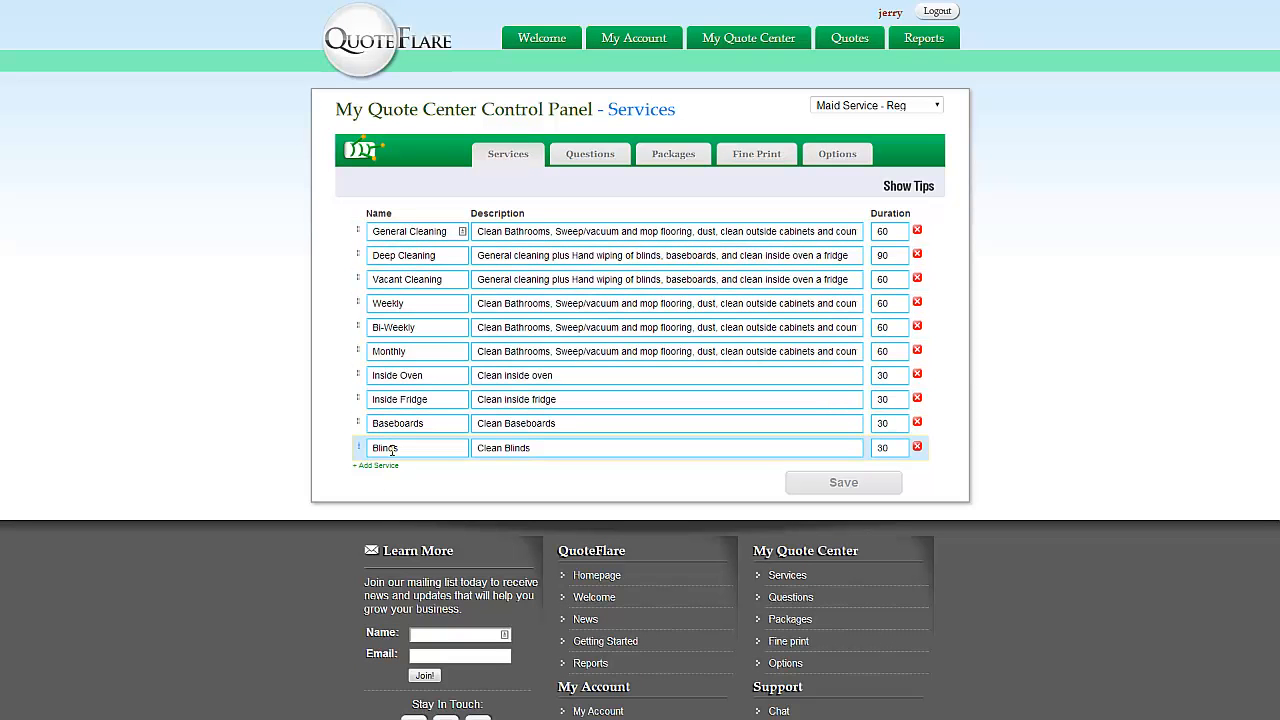
click(603, 155)
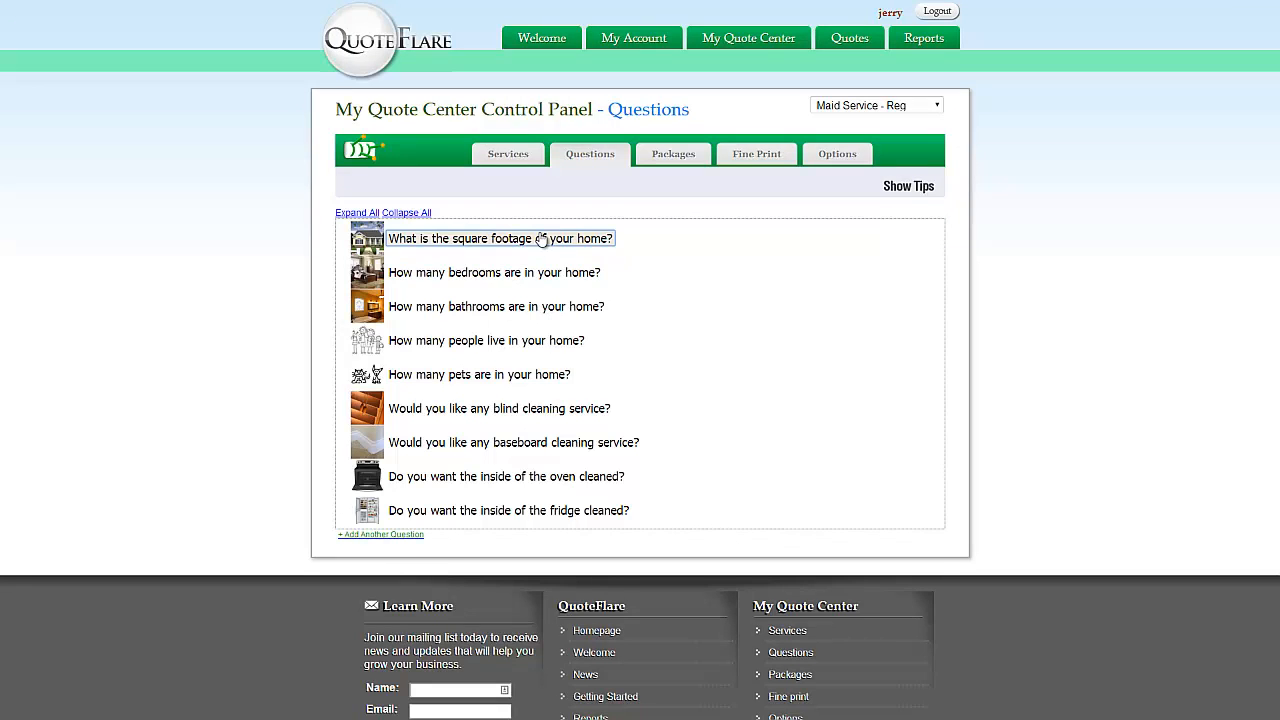
click(545, 239)
click(886, 258)
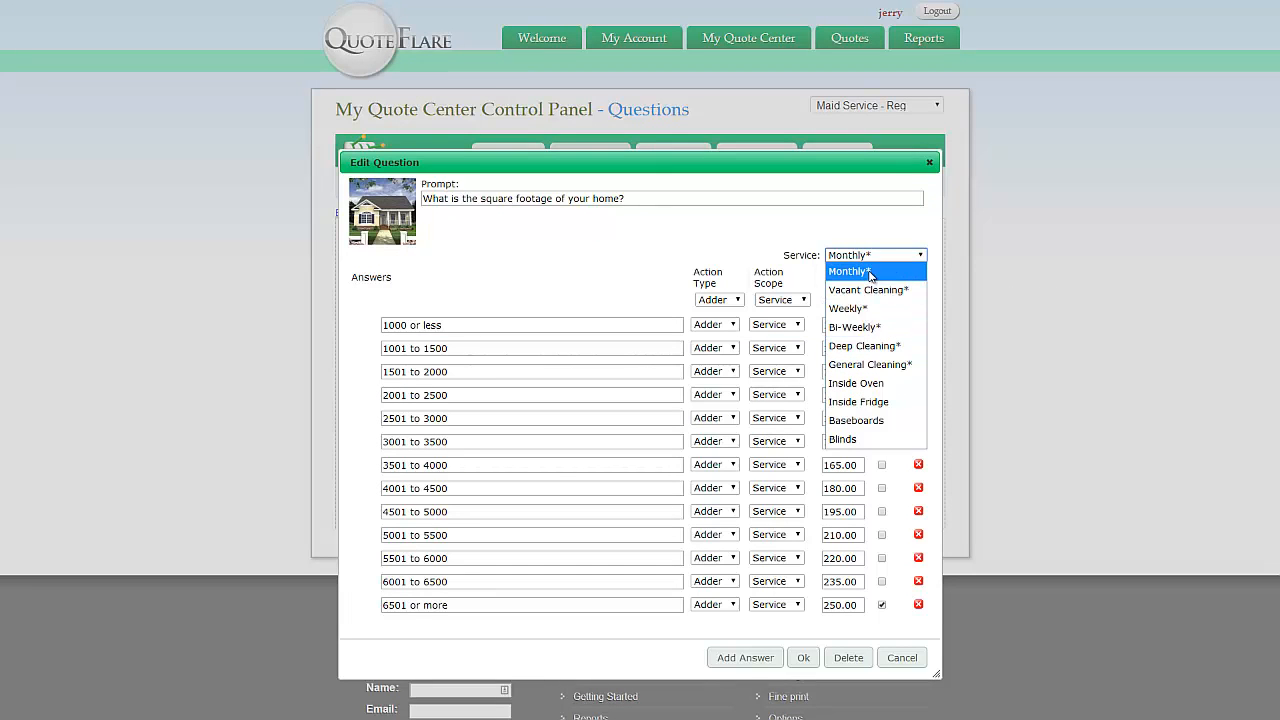
click(577, 254)
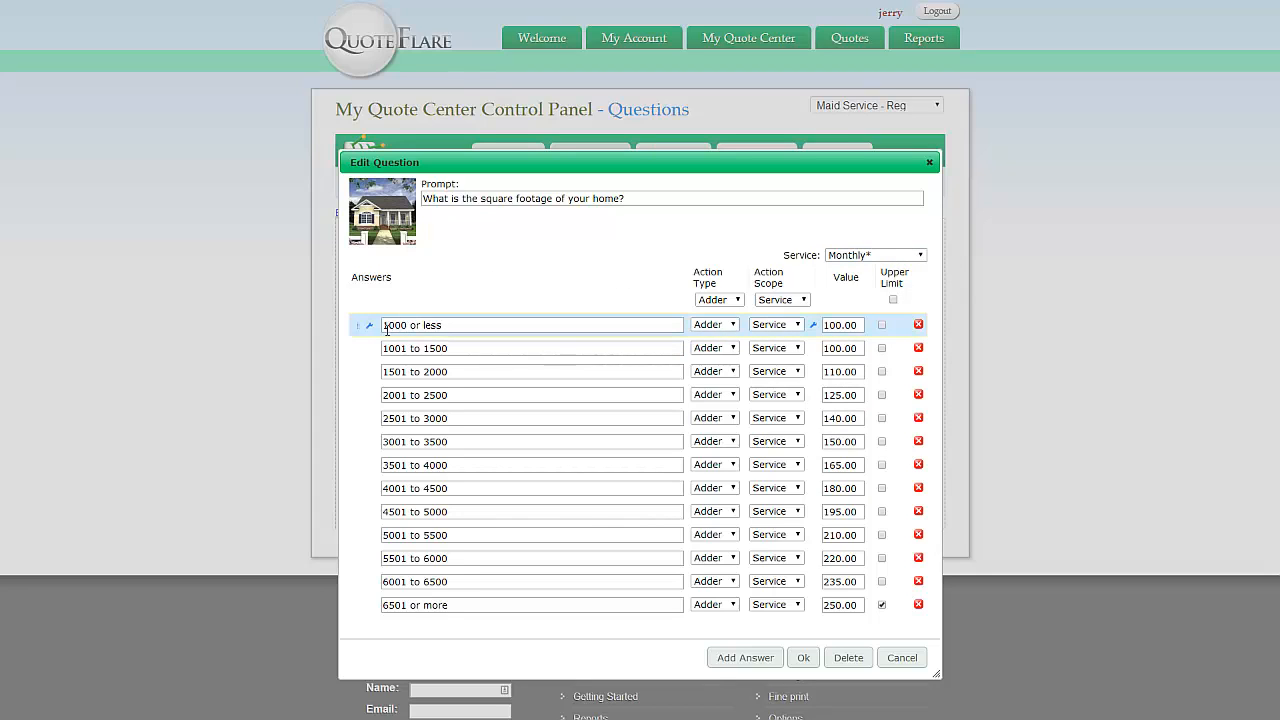
- Try changing the "1001 to 1500" answer to "1001 to 1600", and restore its upper bound to 1500
double_click(455, 348)
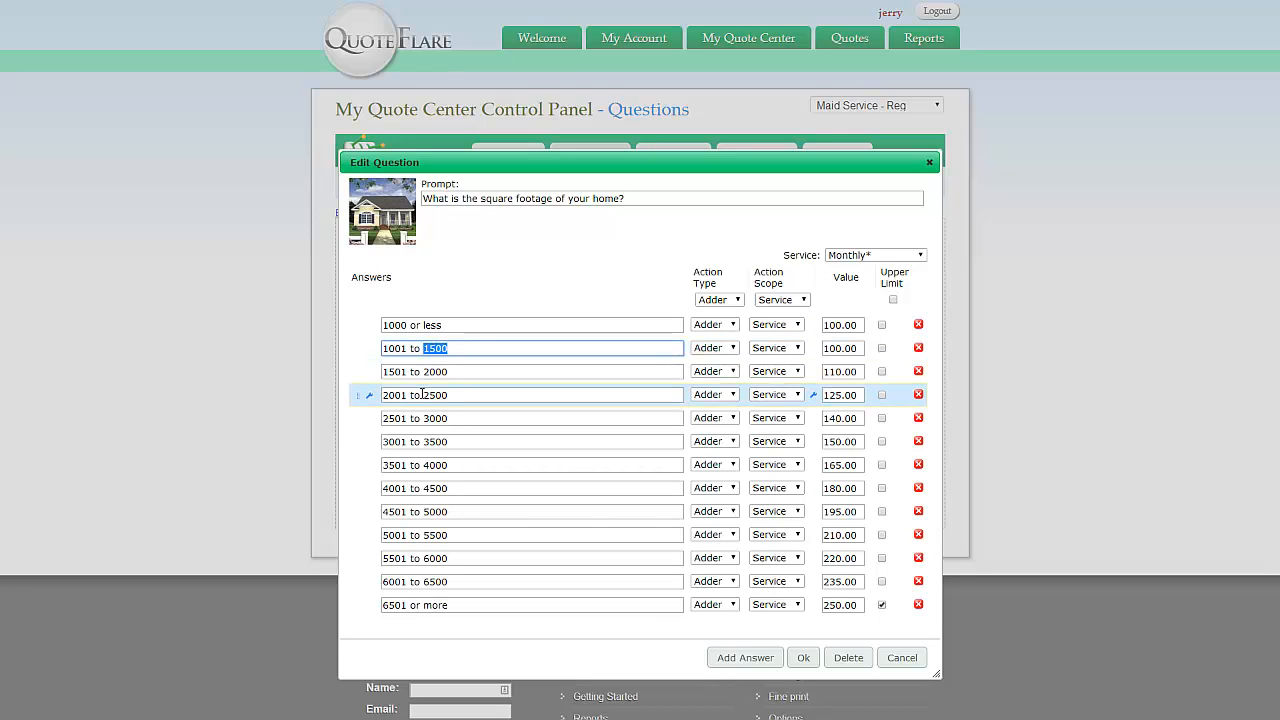
text(16)
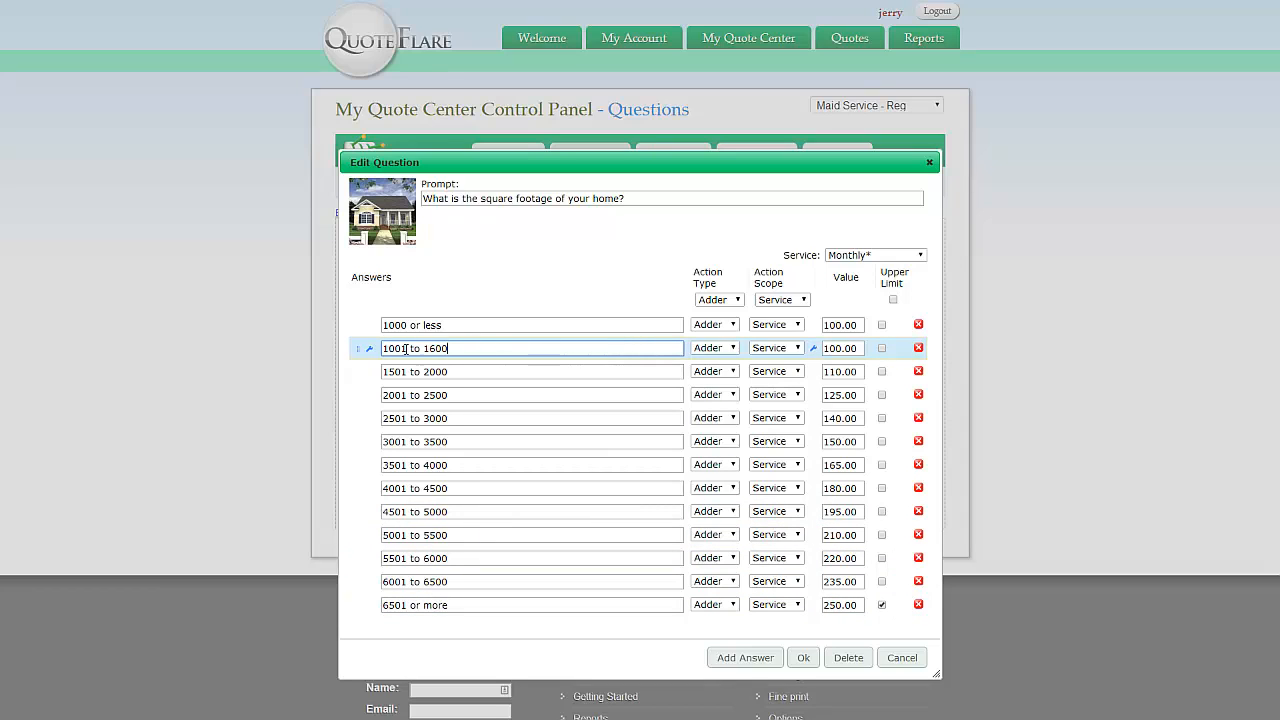
drag(460, 349, 421, 354)
key(Right)
key(BackSpace)
key(BackSpace)
key(BackSpace)
text(500)
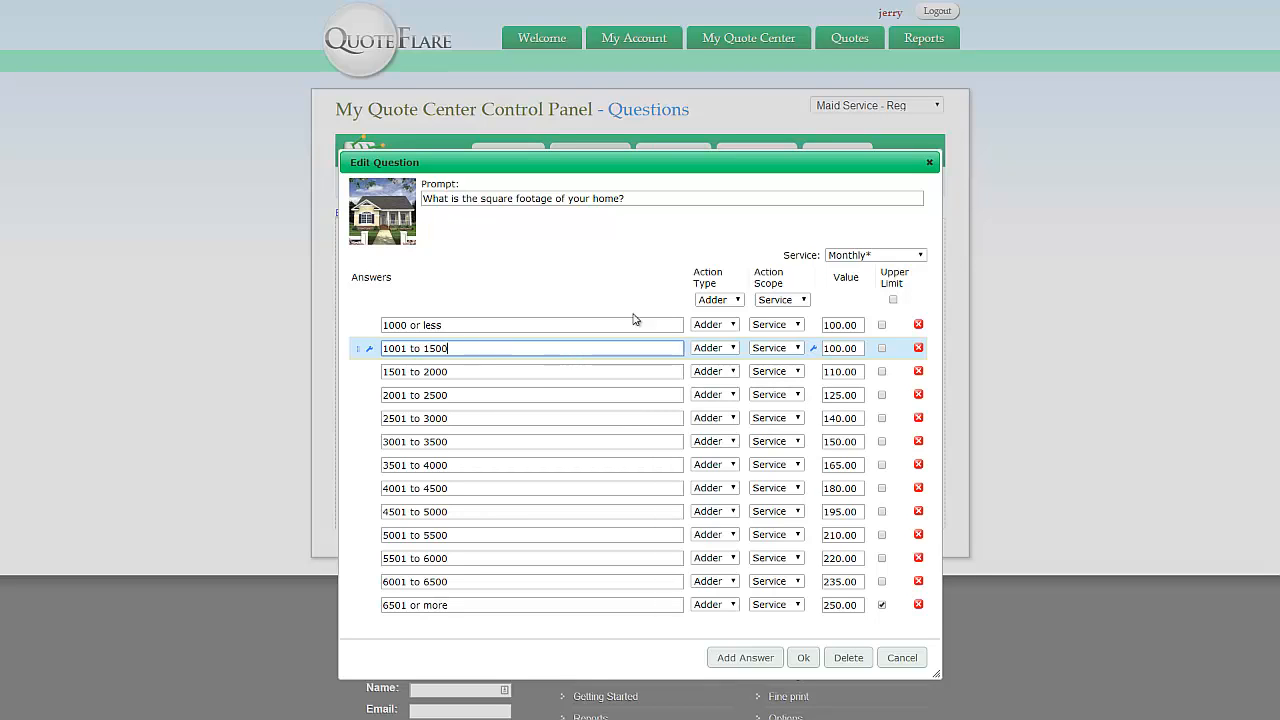
- Try a Monthly price of 105 for the "1001 to 1500" answer, and set it back to 100.00
click(843, 348)
drag(862, 348, 823, 348)
text(105.00)
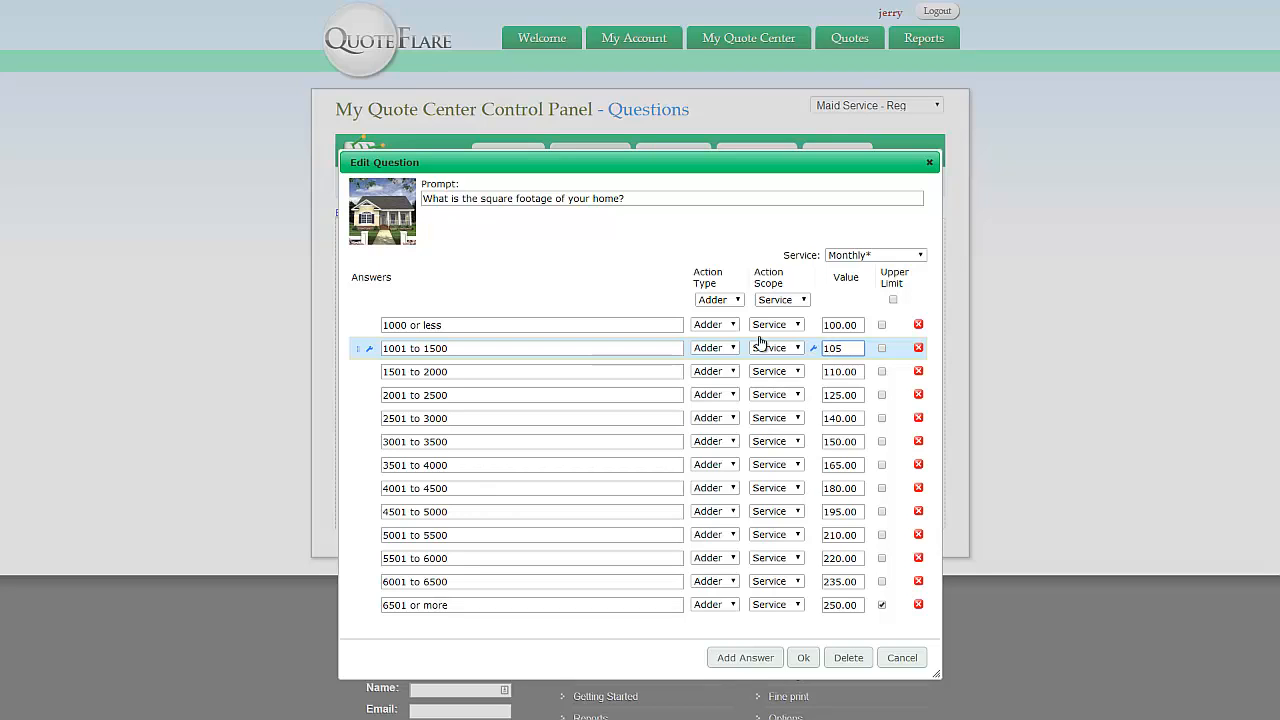
click(862, 348)
drag(862, 348, 823, 348)
text(100)
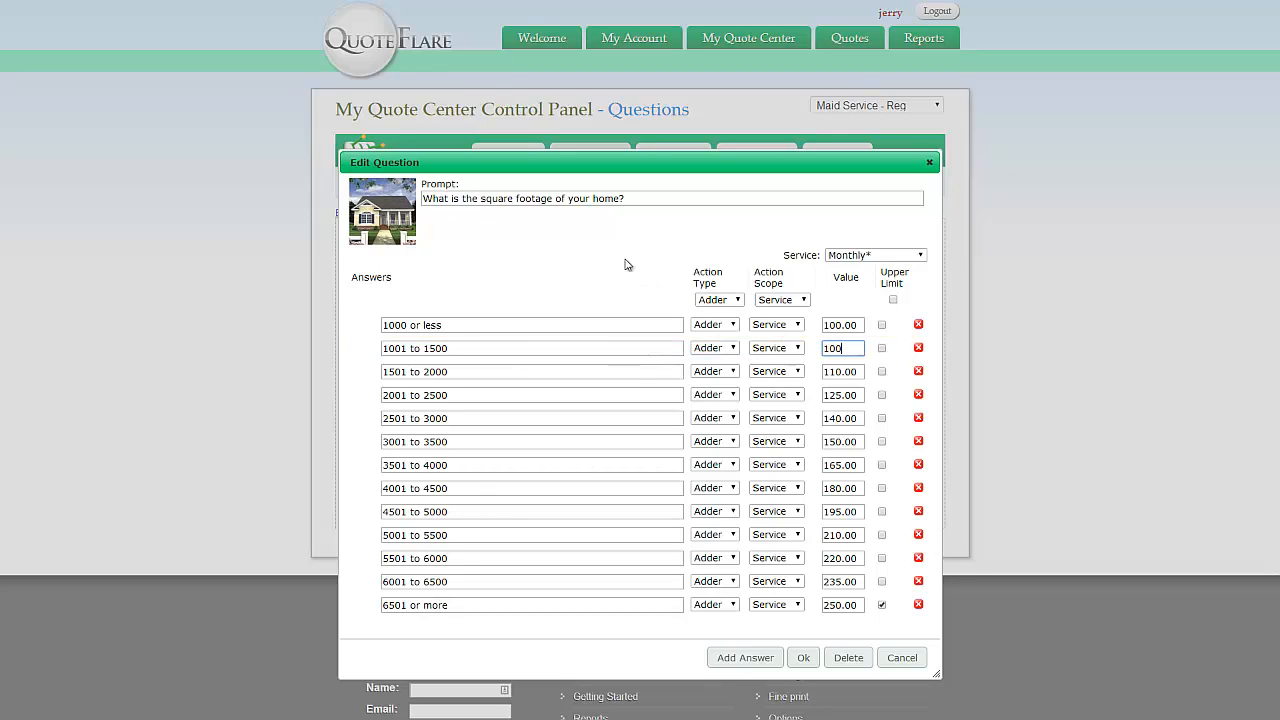
text(.00)
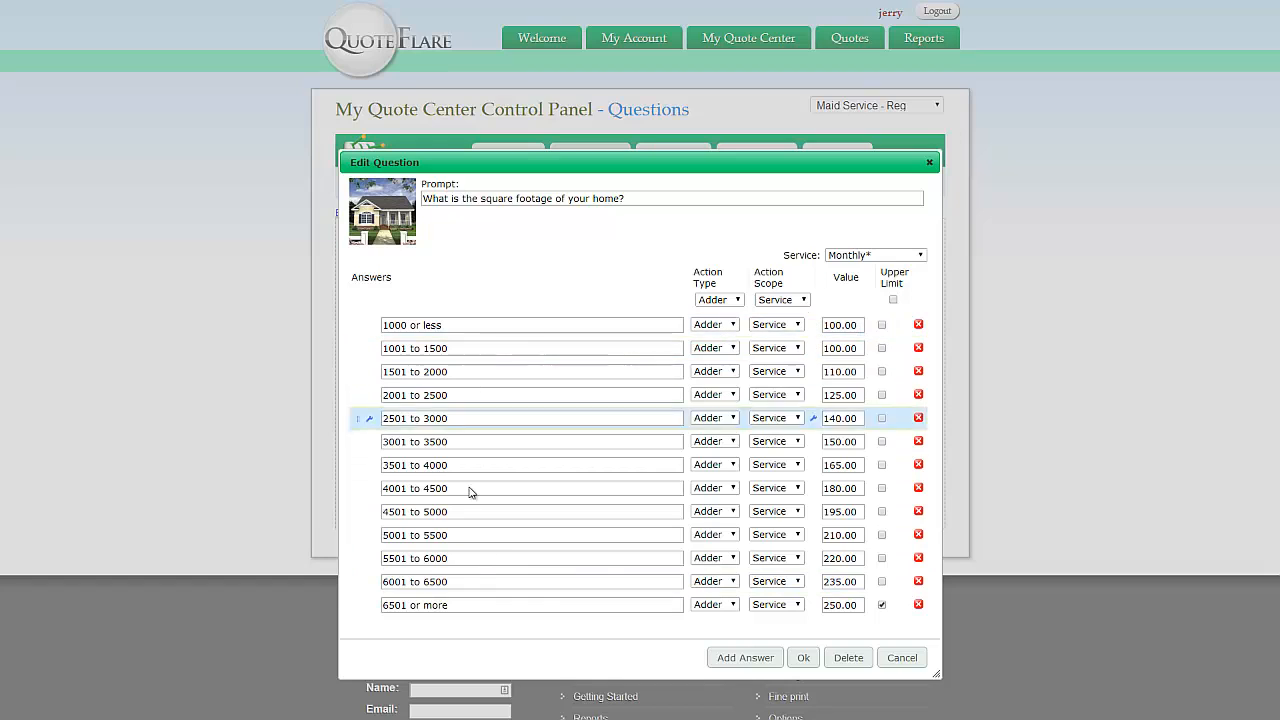
- Compare the square footage prices for Vacant Cleaning, Weekly and Bi-Weekly, look through the remaining service choices, and accept the question
click(904, 258)
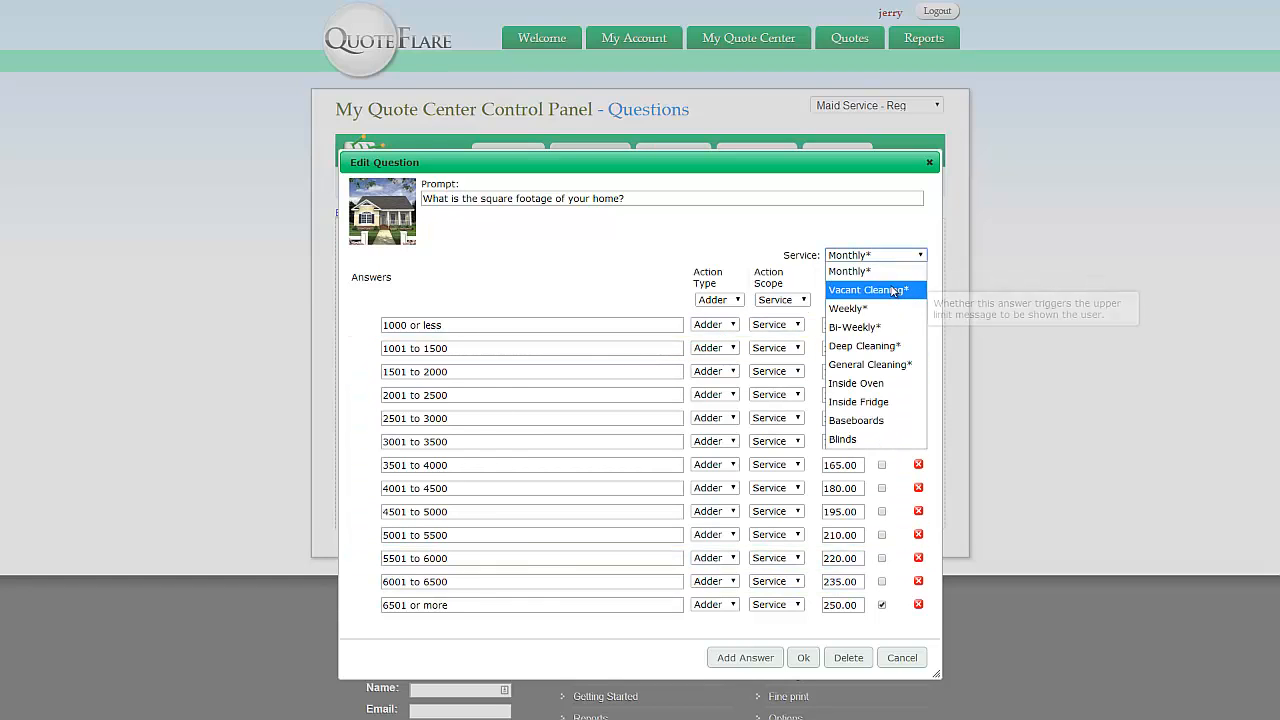
click(890, 289)
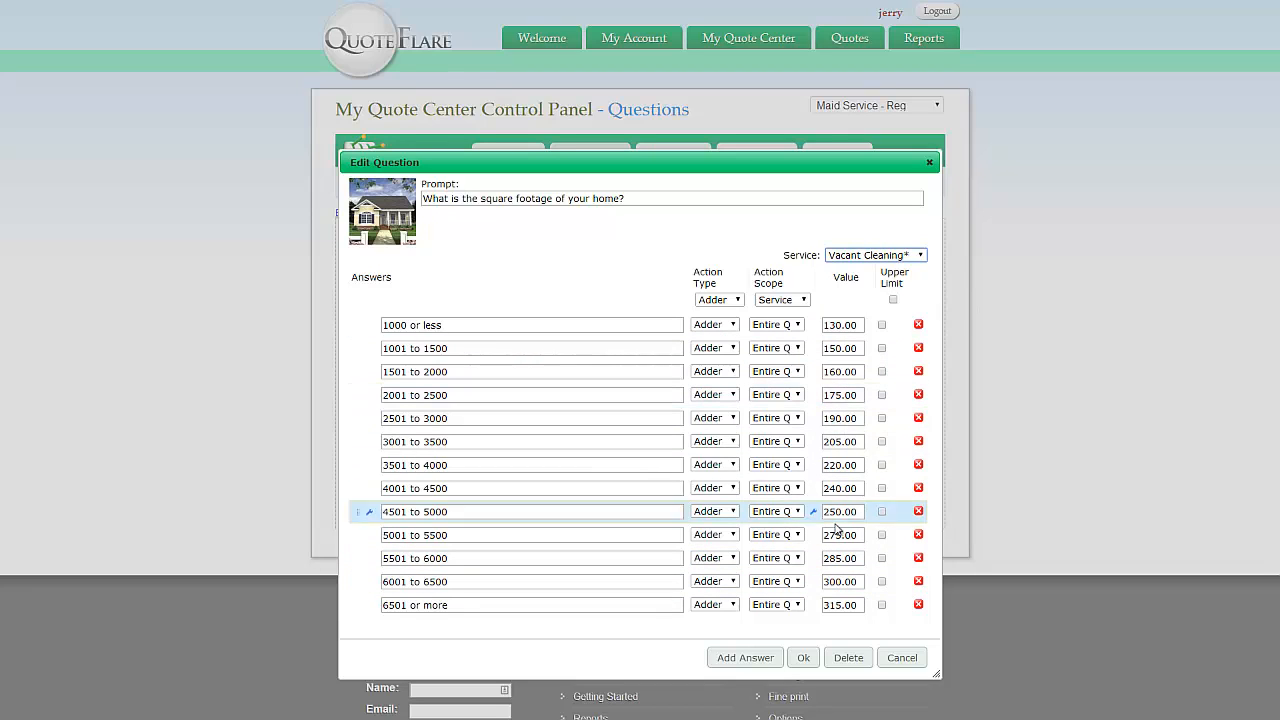
click(852, 254)
click(872, 305)
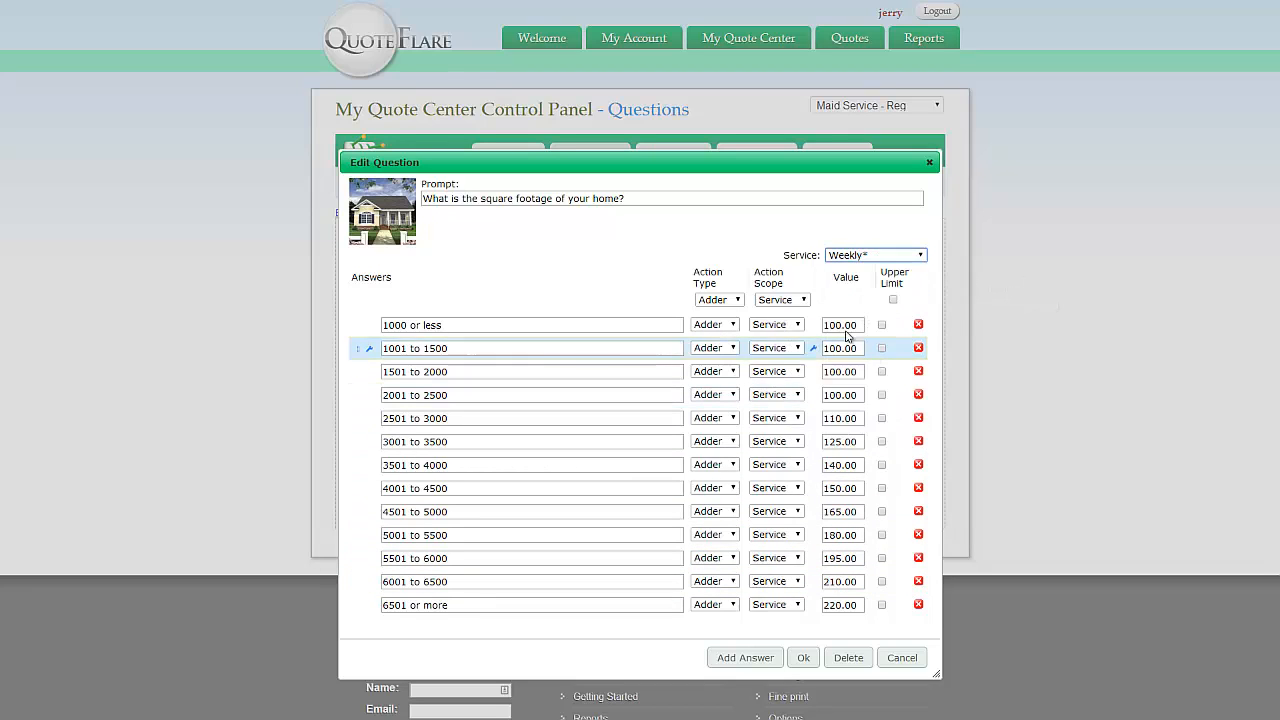
click(890, 255)
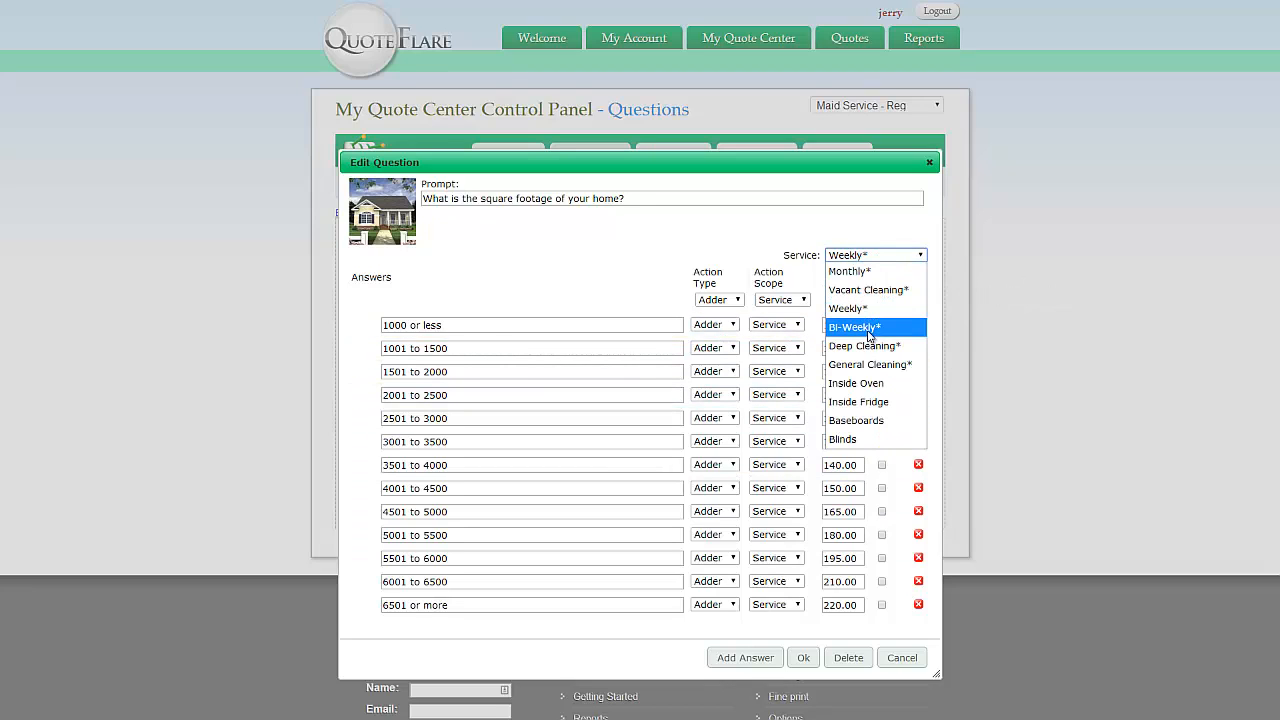
click(868, 334)
click(885, 256)
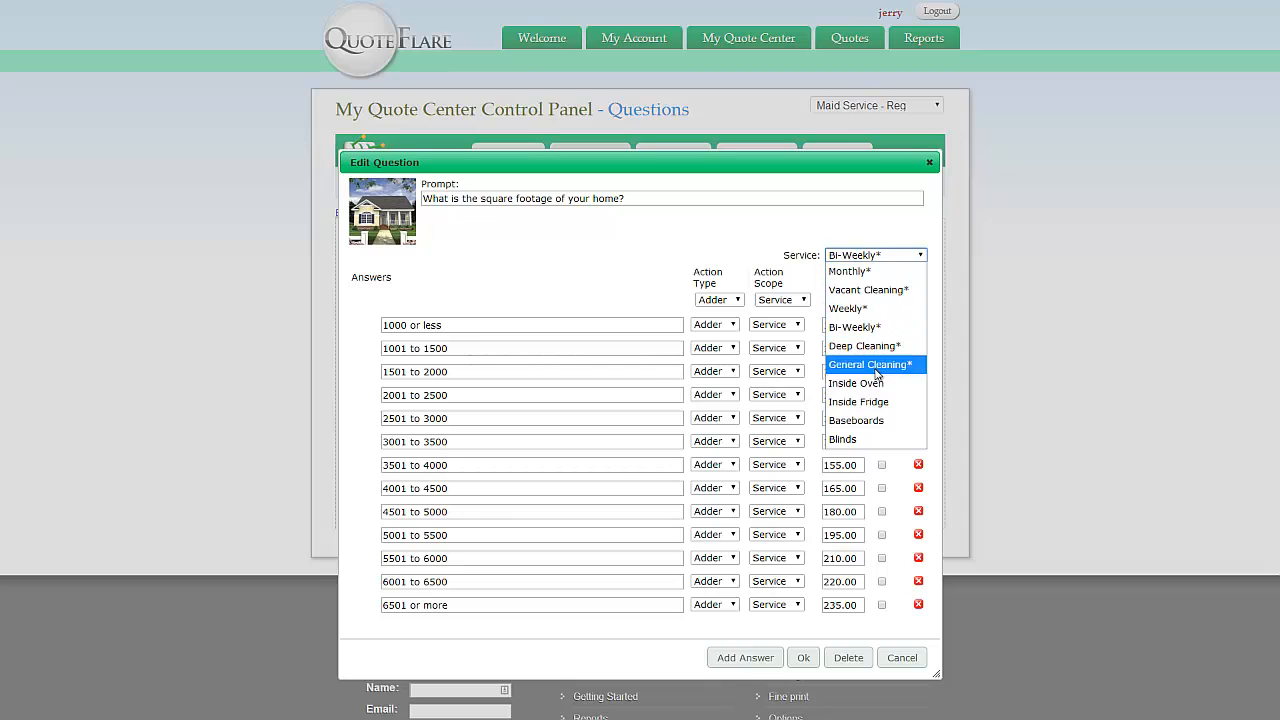
click(622, 267)
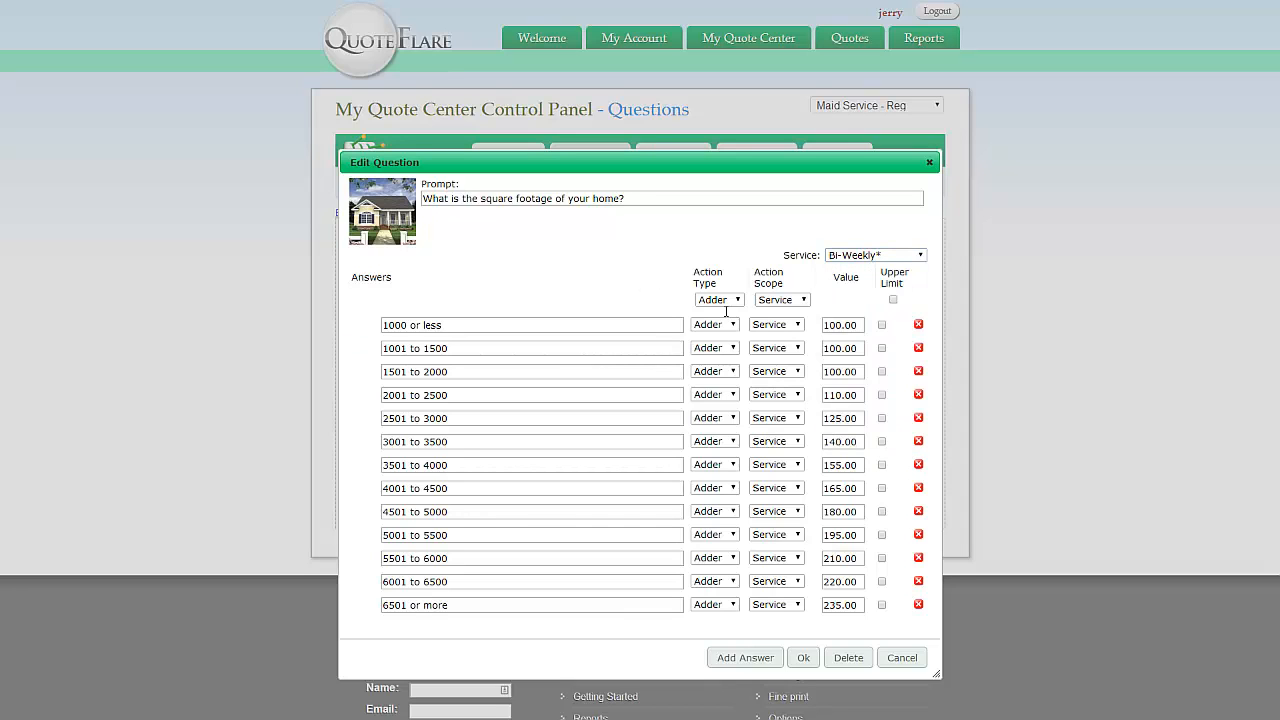
click(803, 657)
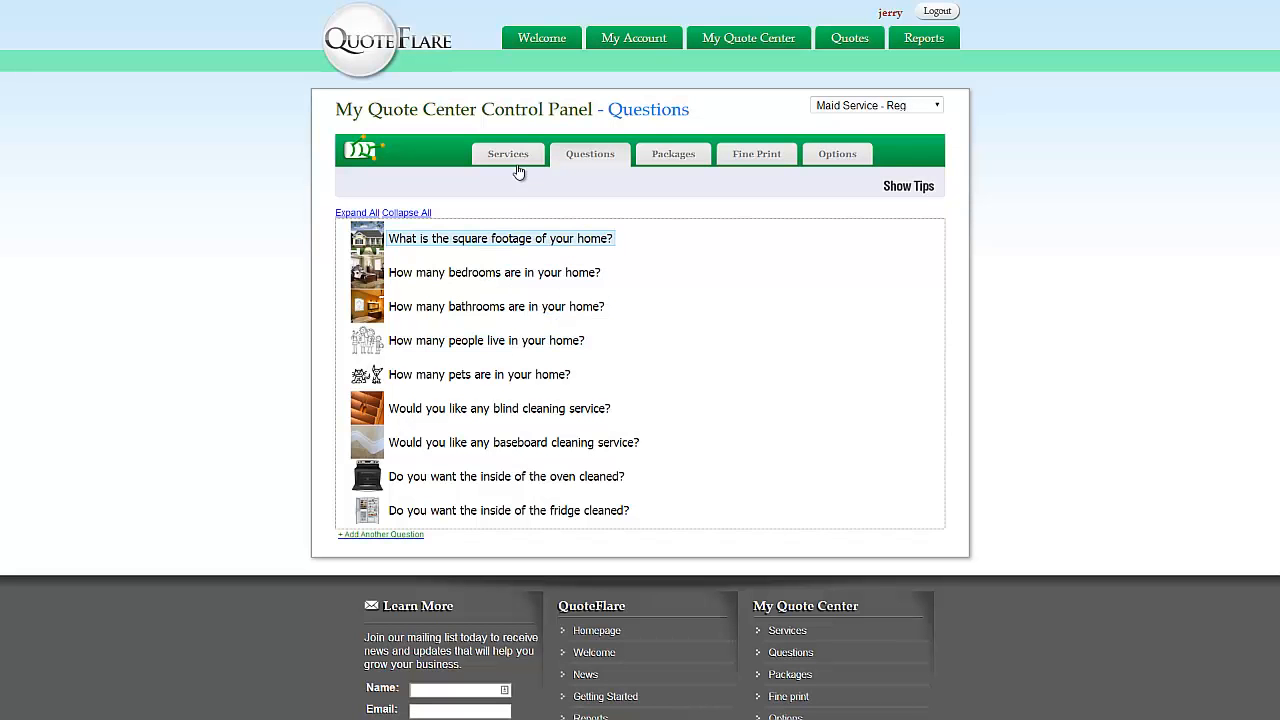
- Check the services list again, reopen the square footage question to view its service choices, and close it with Monthly kept
click(515, 165)
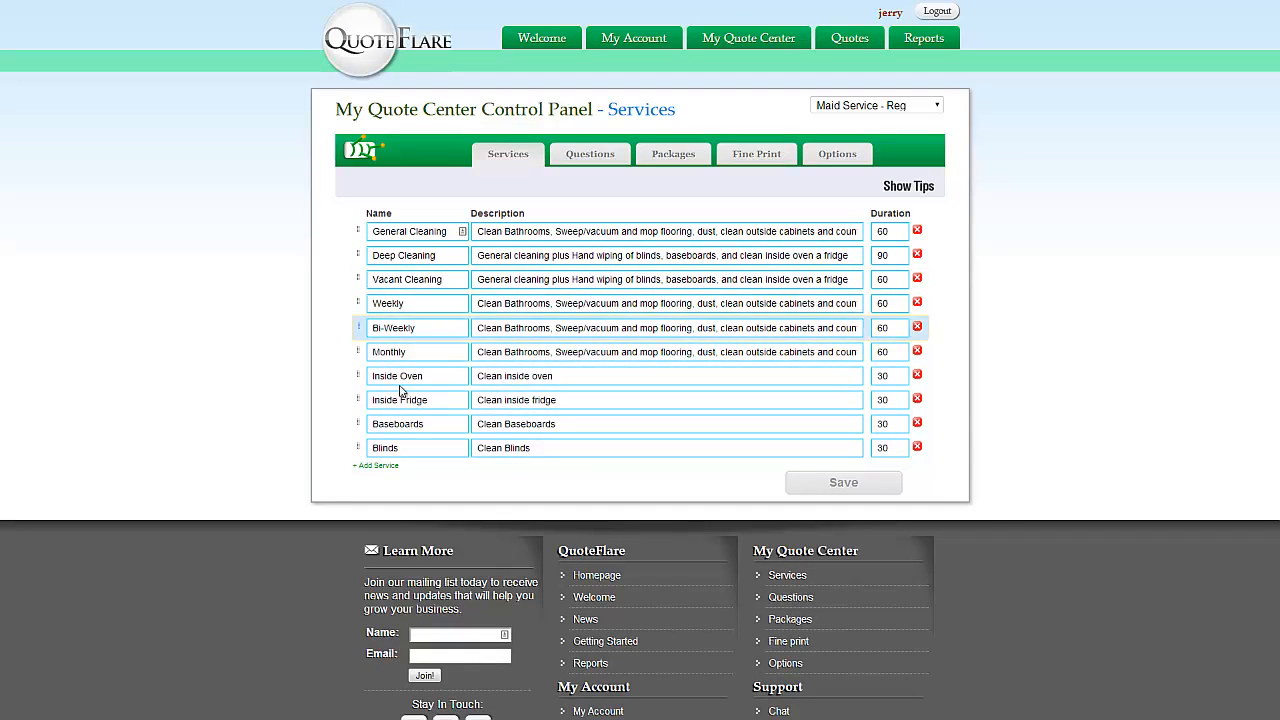
click(578, 160)
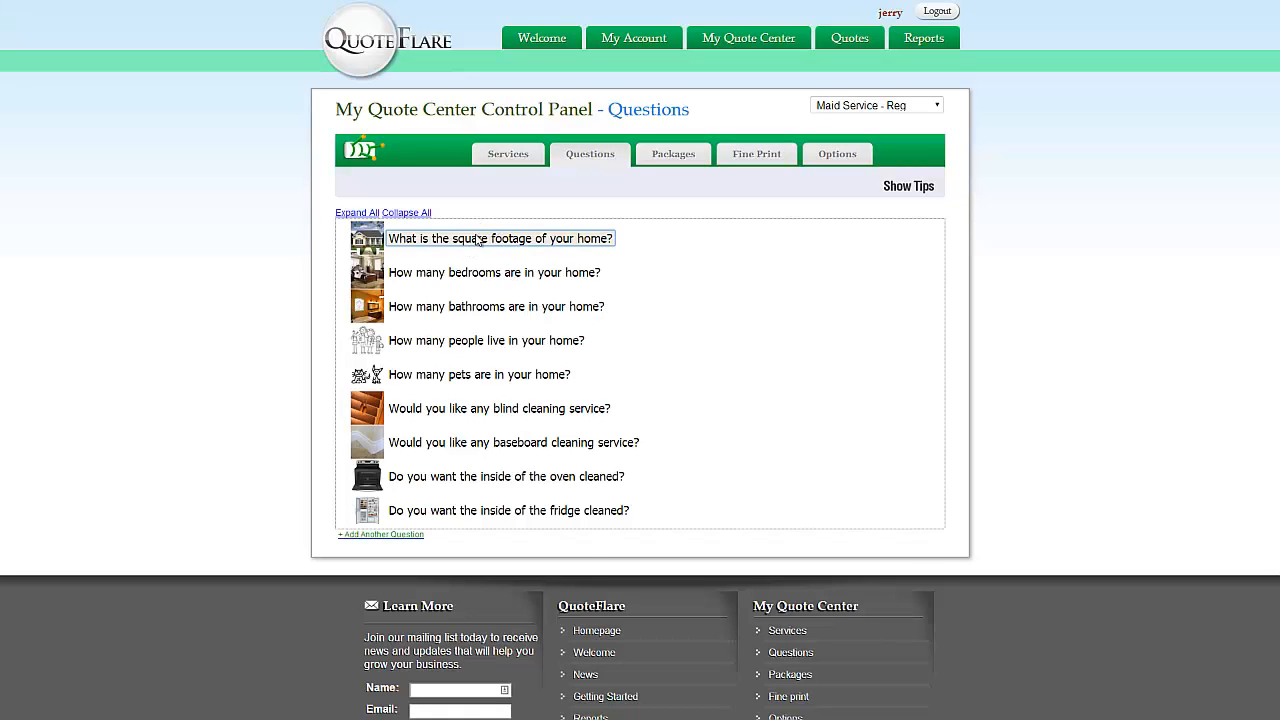
click(478, 240)
click(872, 255)
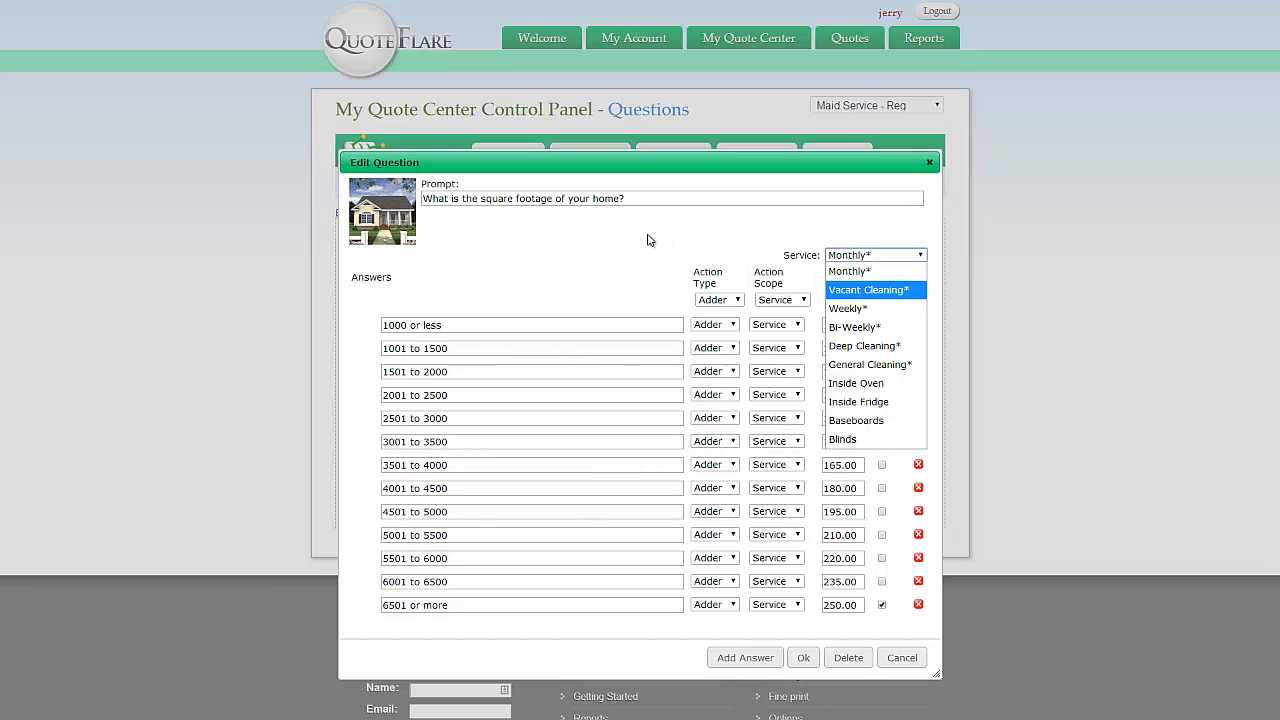
click(925, 168)
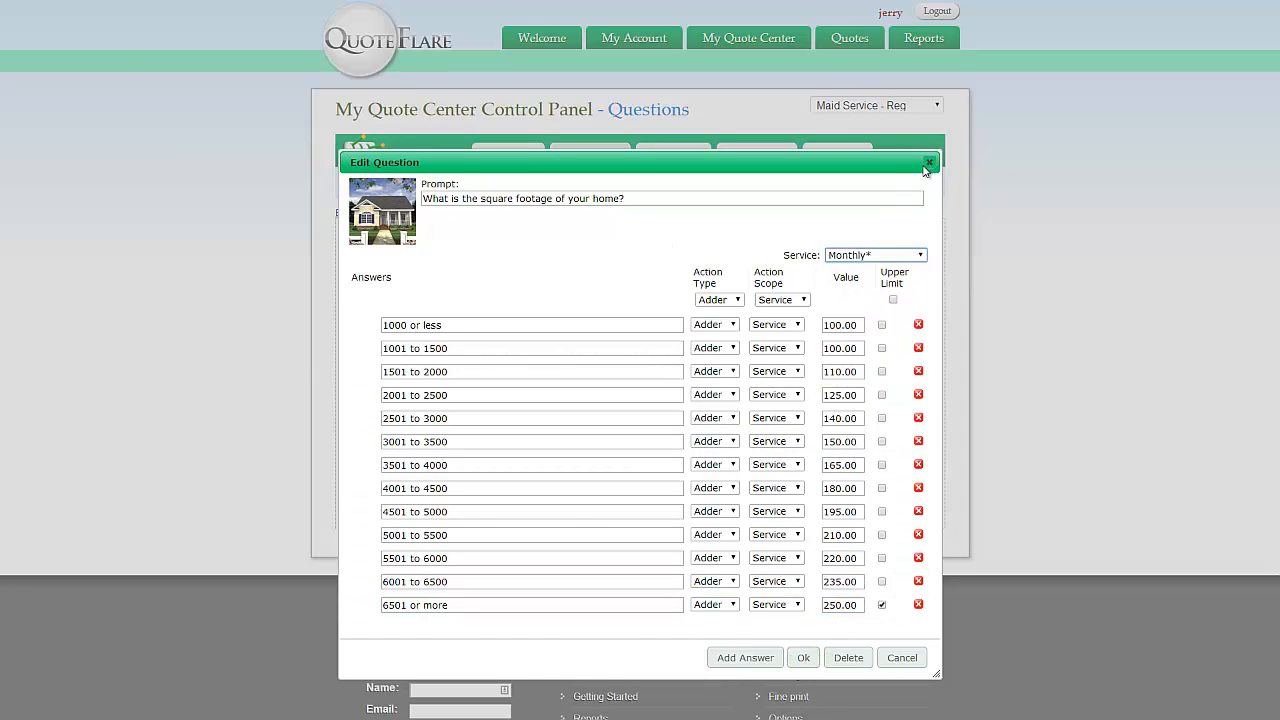
click(927, 164)
- Add a service named "Move in/Move out" with the description "Move in/Move out" and duration 60, and save the services
click(508, 160)
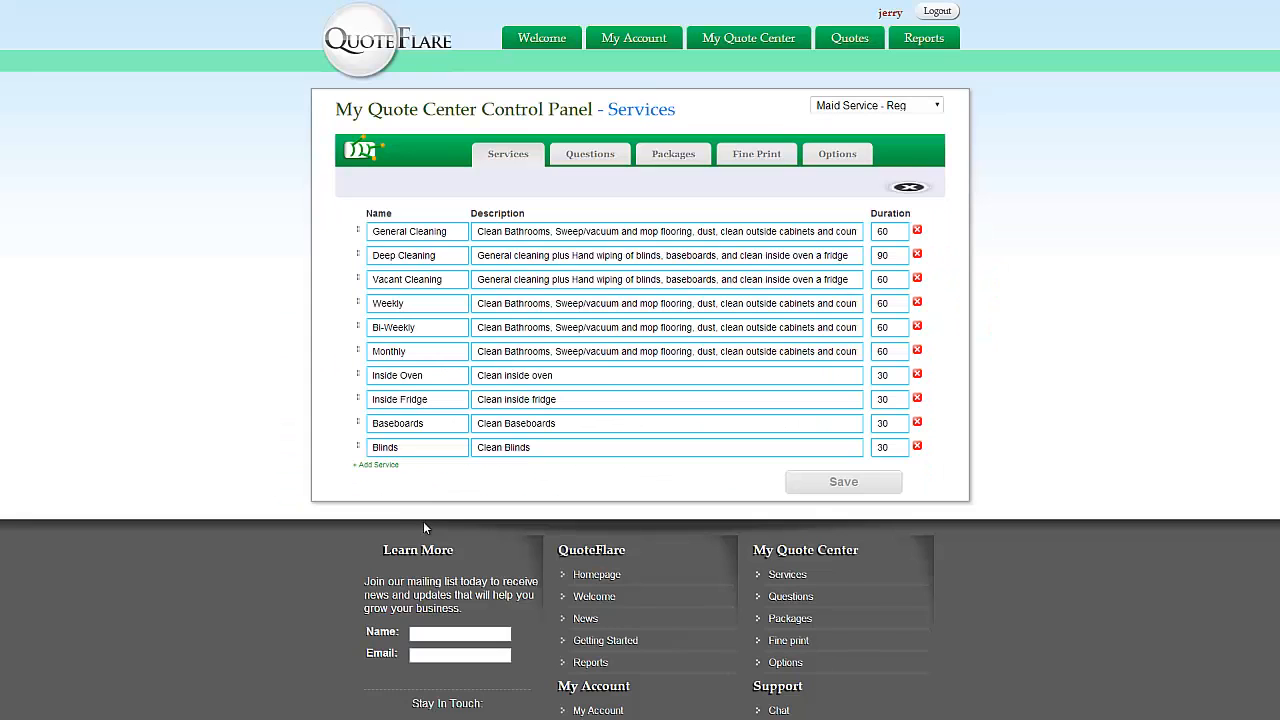
click(380, 465)
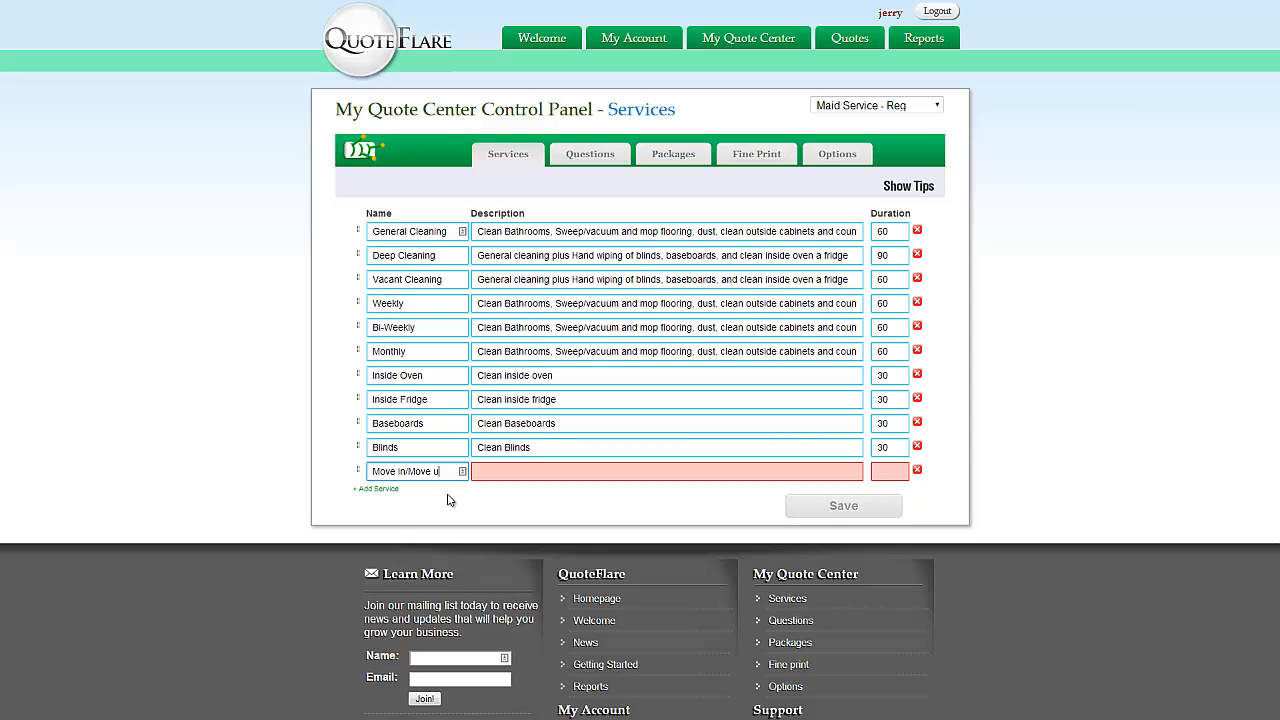
text(ut)
key(Tab)
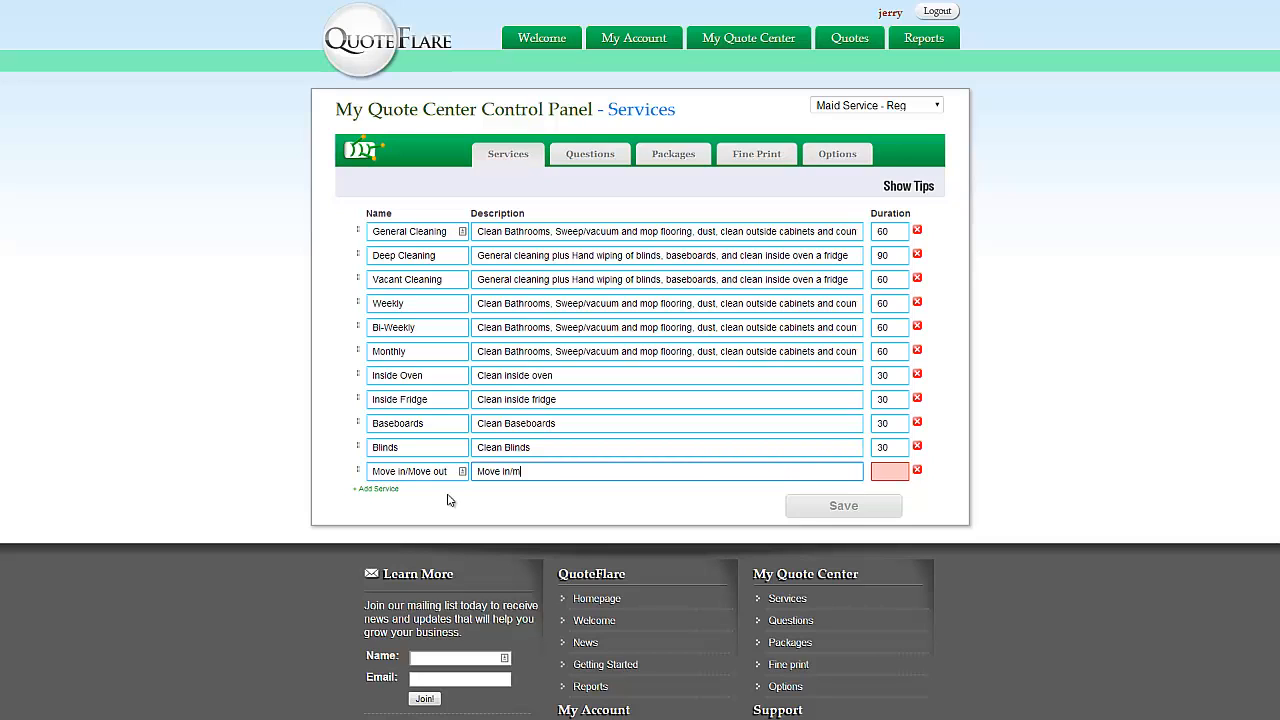
text(Move in/Move out)
click(888, 470)
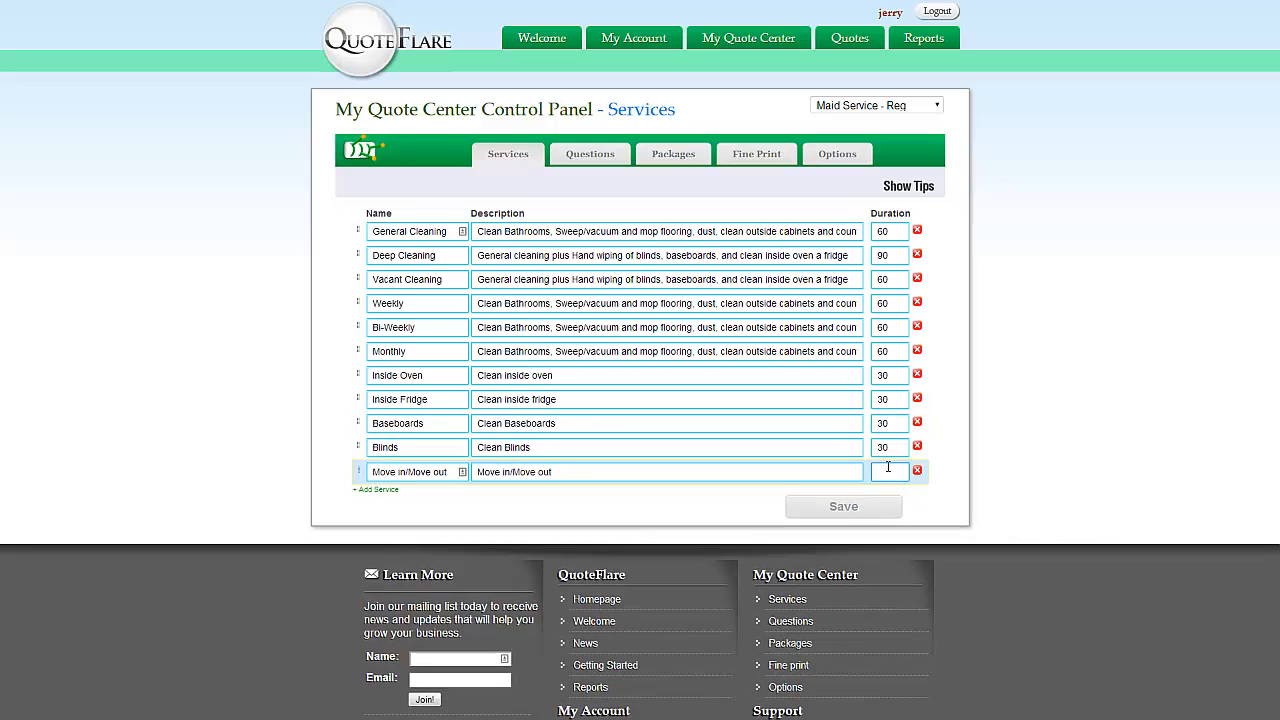
text(60)
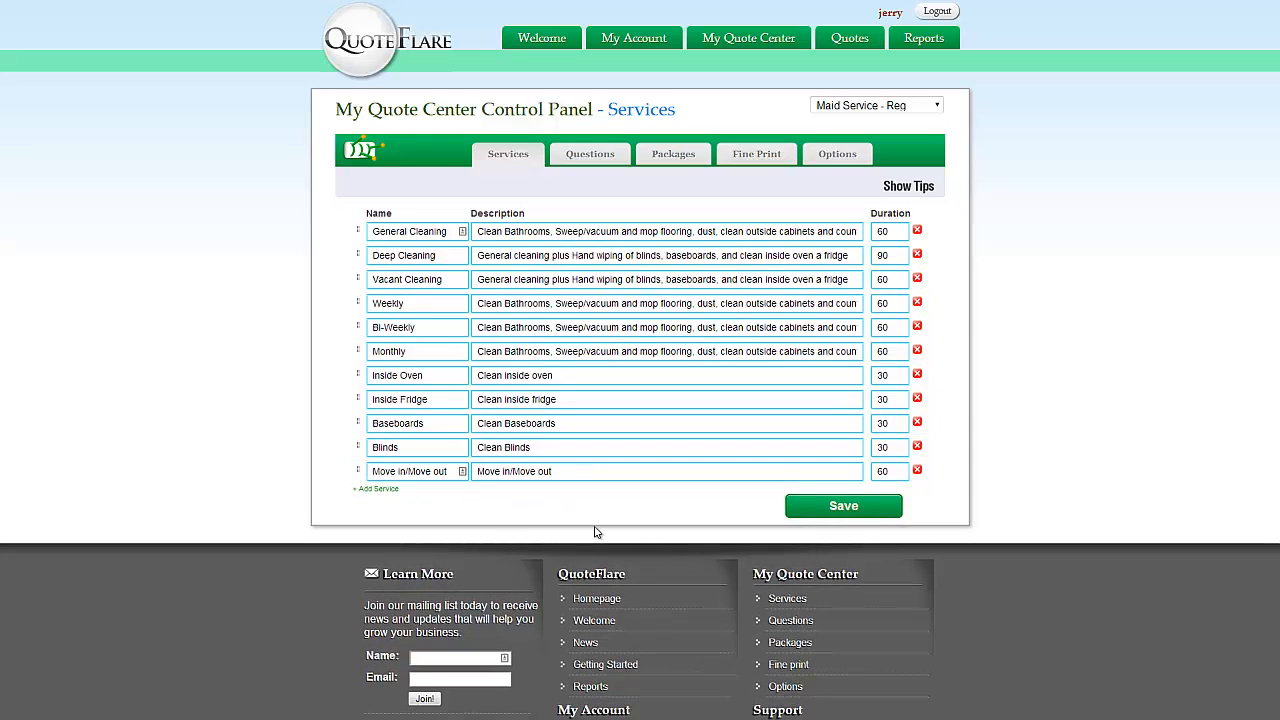
click(800, 511)
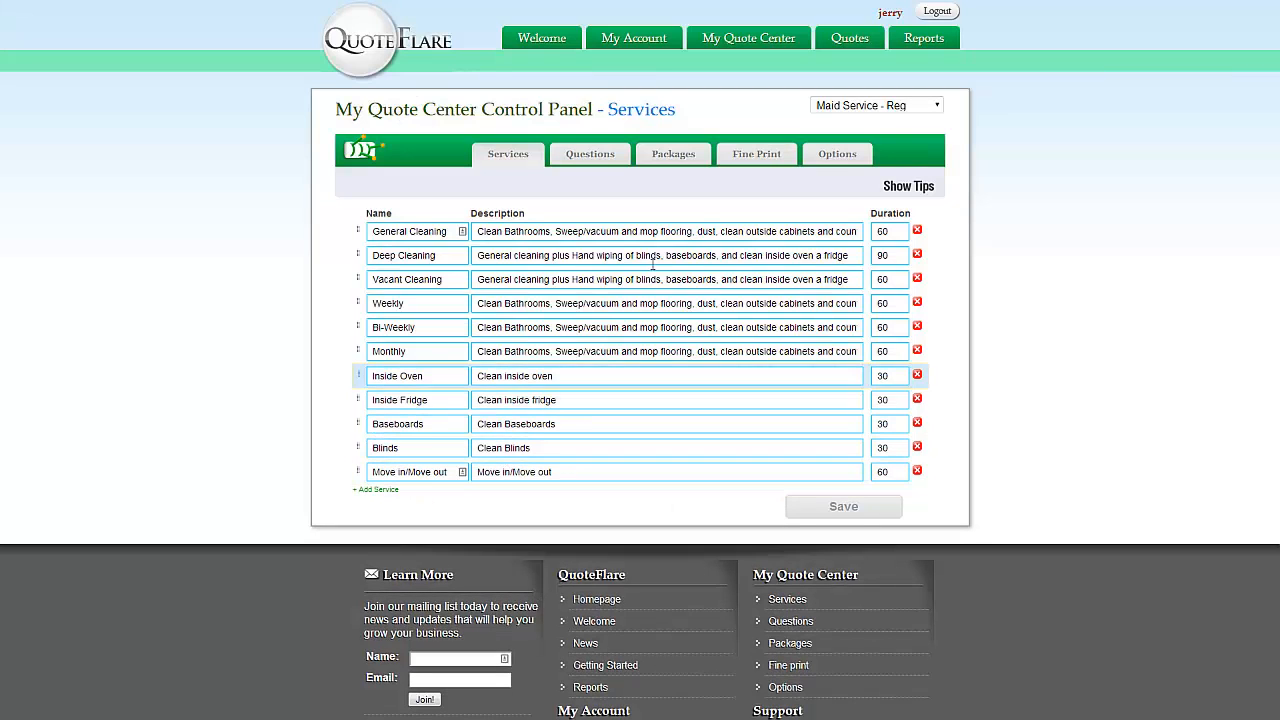
- Fill the square footage question's Move in/Move out values downward from 150 in increments of 28 through "6501 or more", and accept the question
click(590, 154)
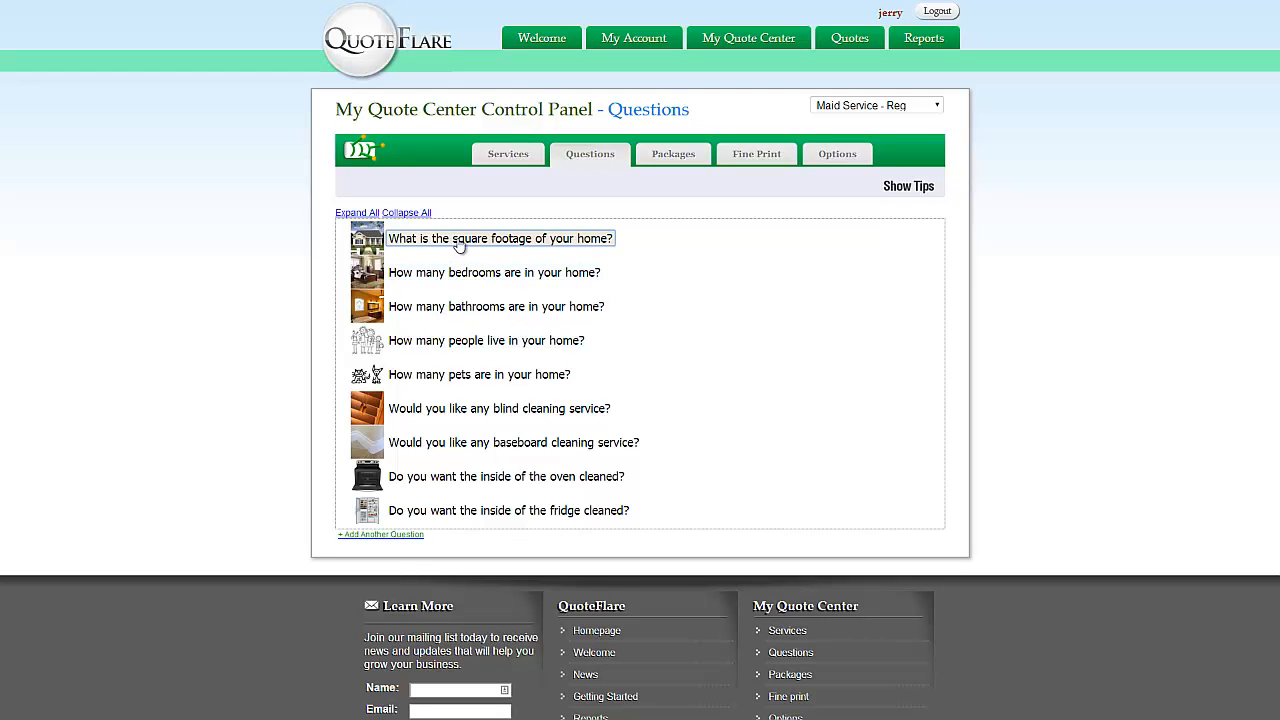
click(486, 242)
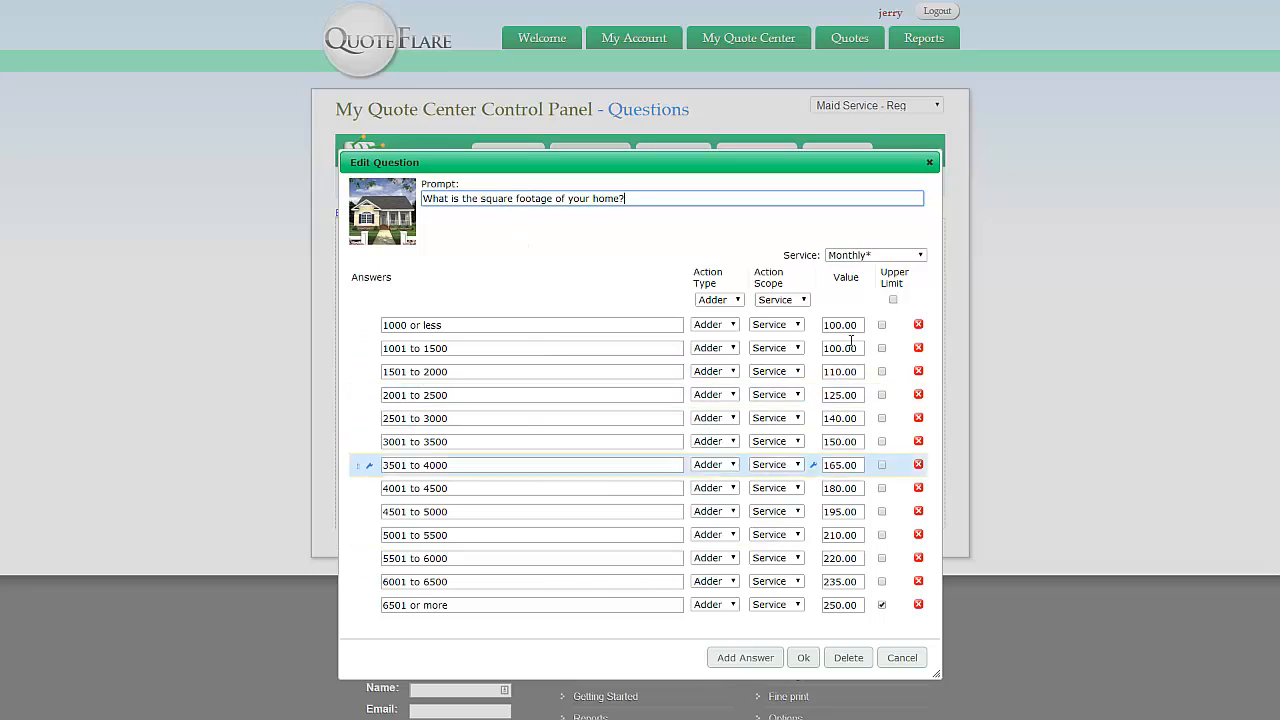
click(921, 256)
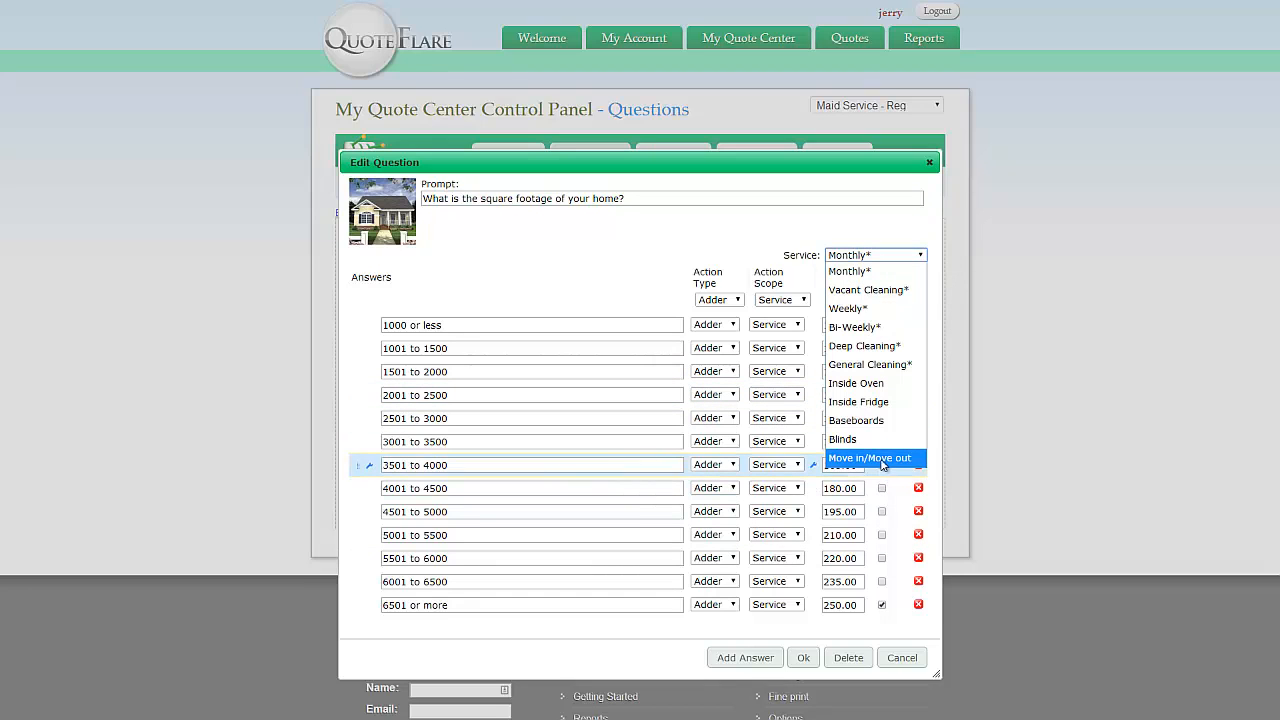
click(870, 458)
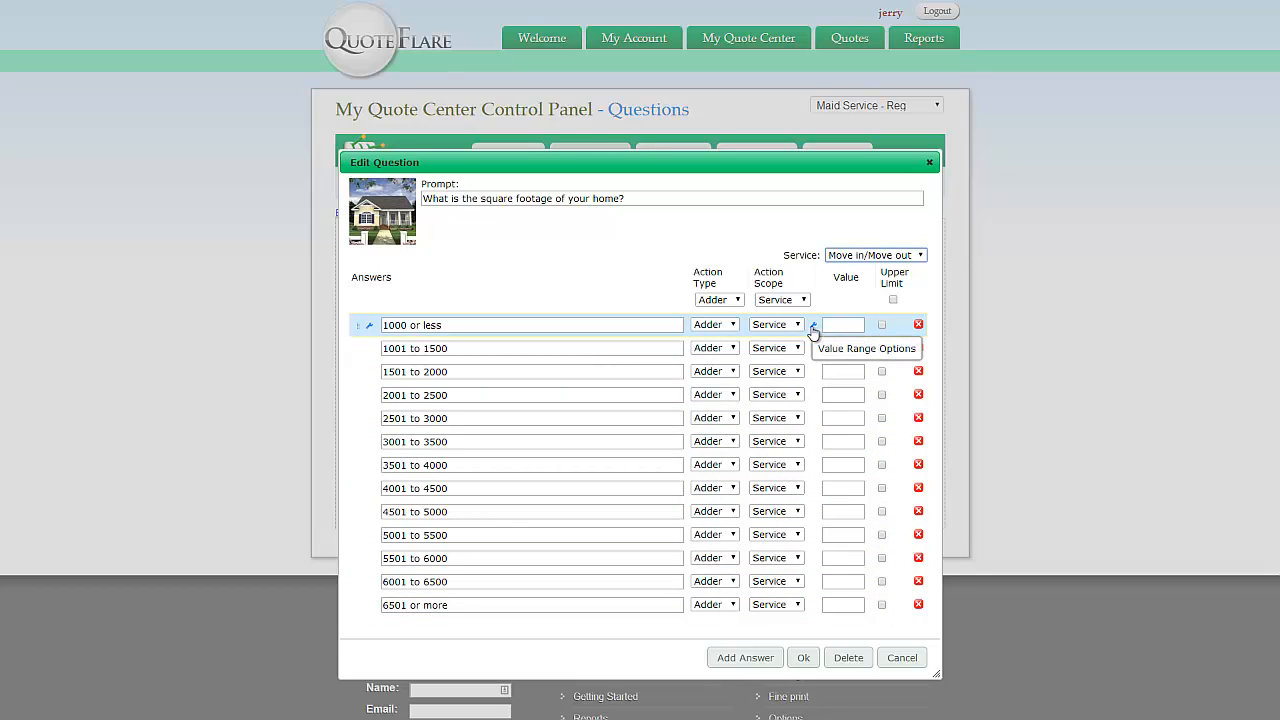
click(813, 326)
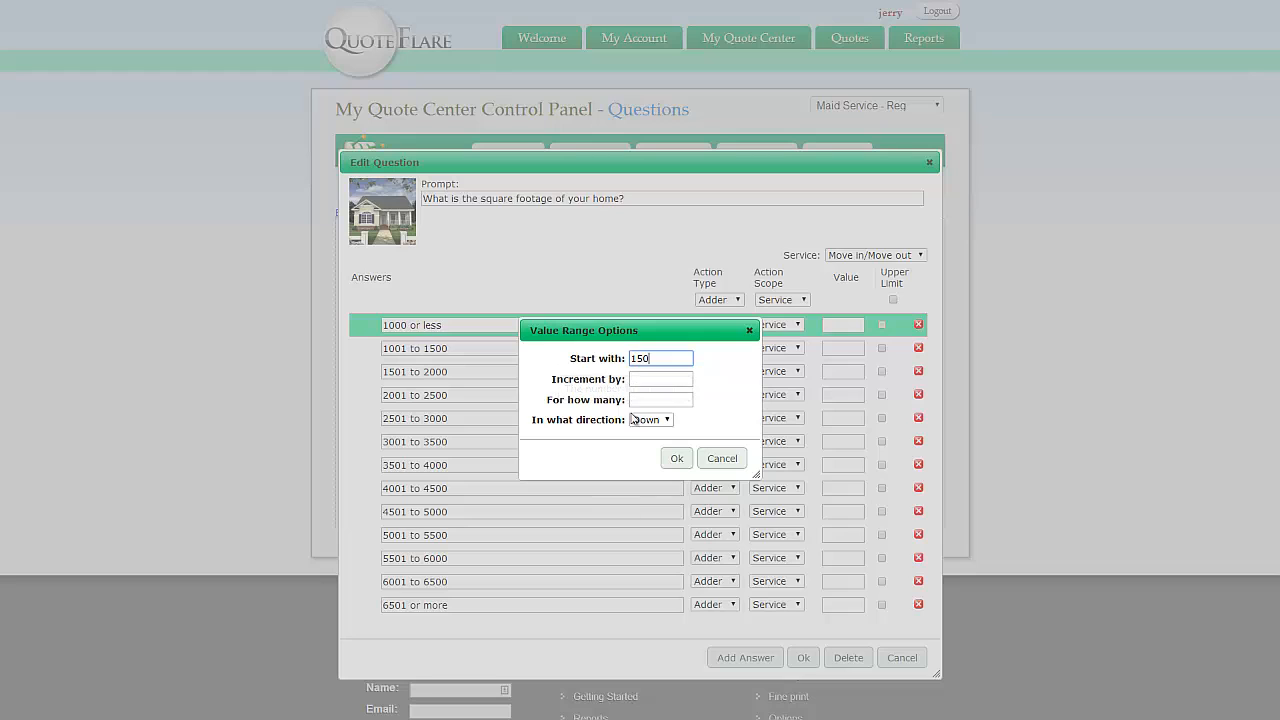
click(641, 378)
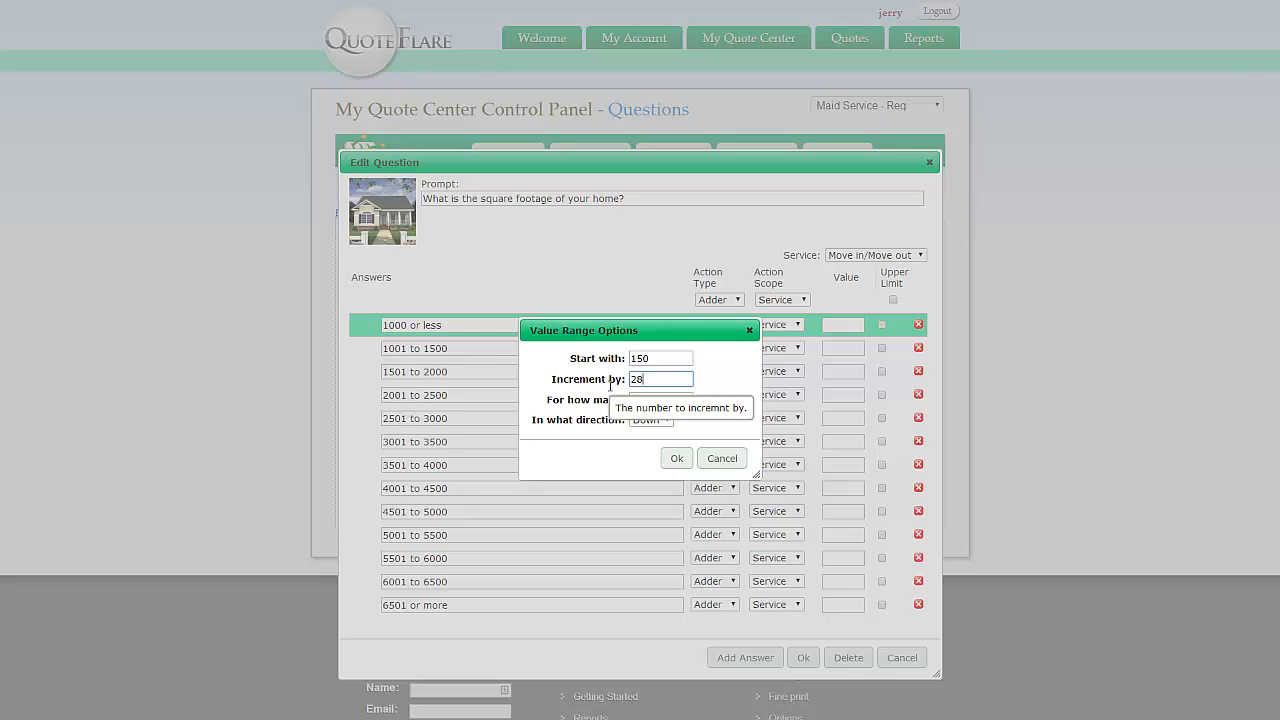
click(649, 401)
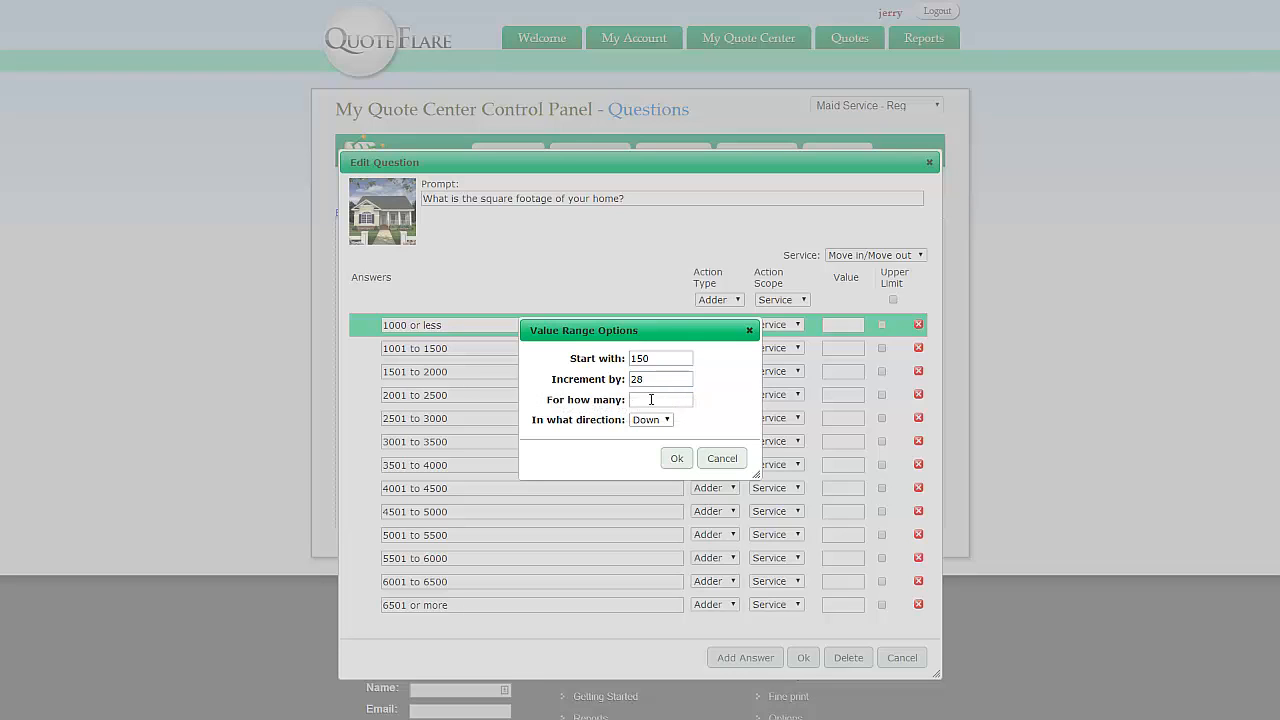
click(649, 400)
click(676, 458)
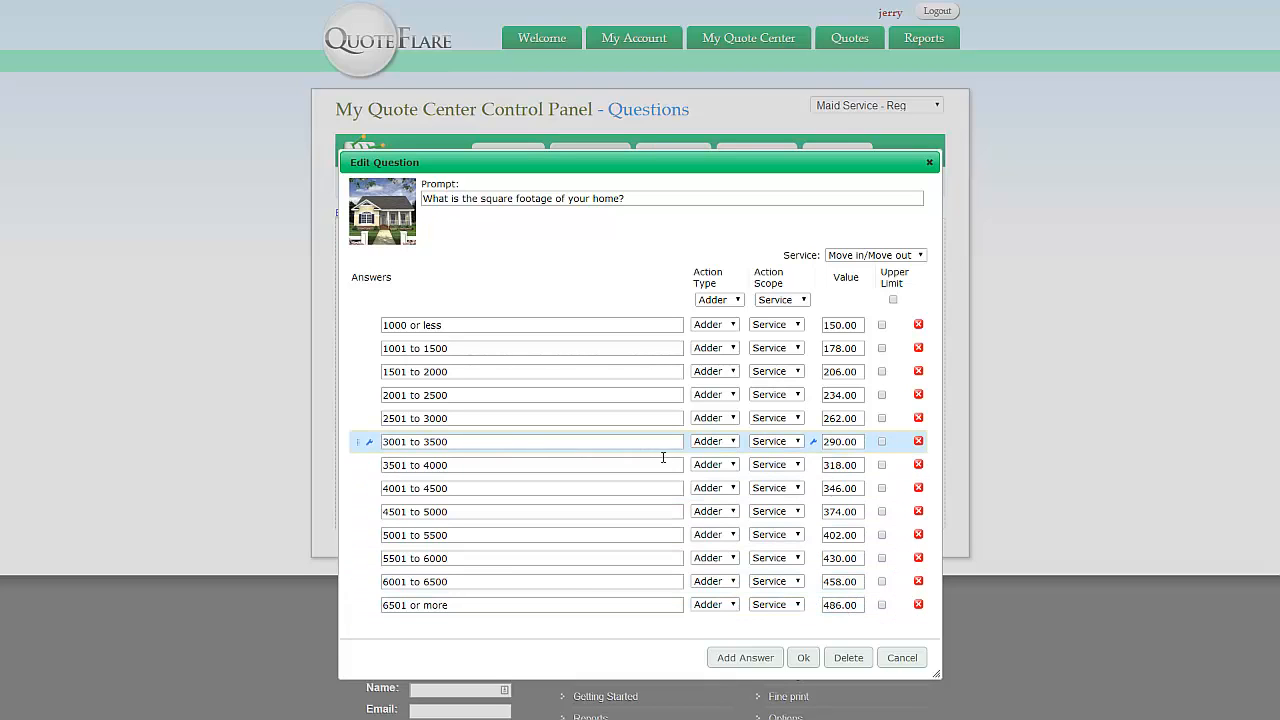
click(803, 659)
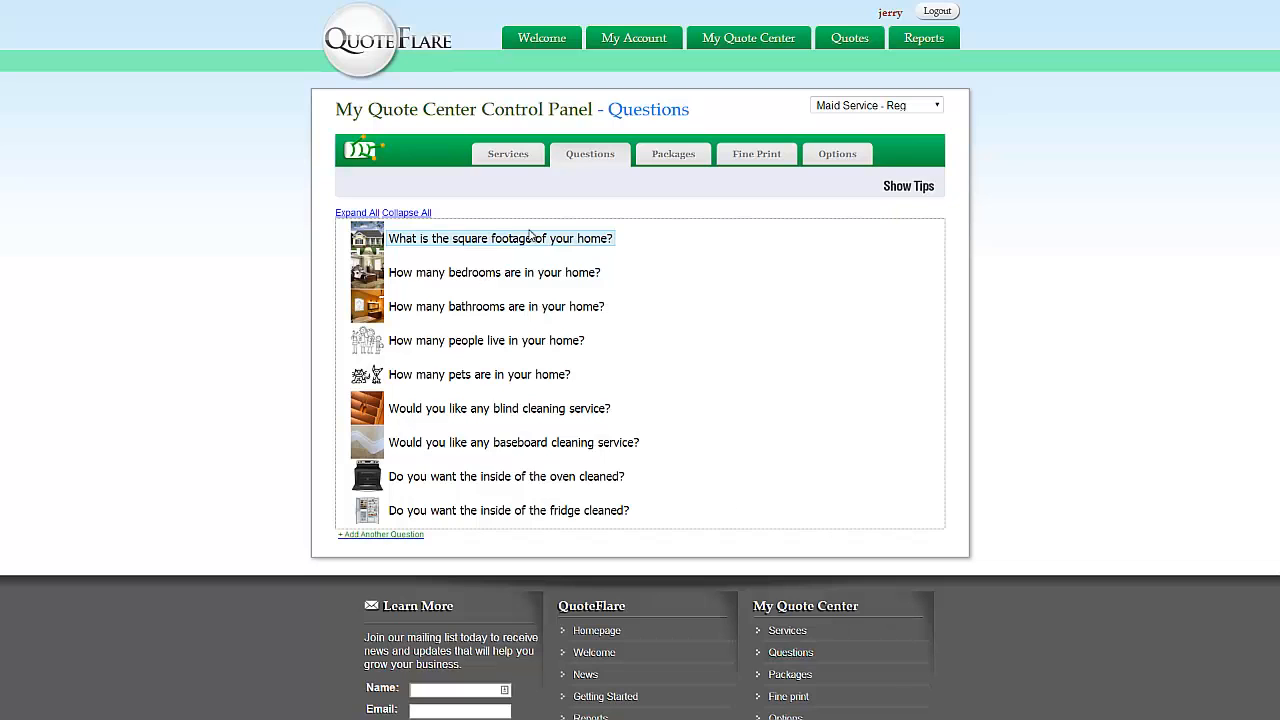
- Mark the "6501 or more" square footage answer as the upper limit for Move in/Move out, and accept the question
click(530, 237)
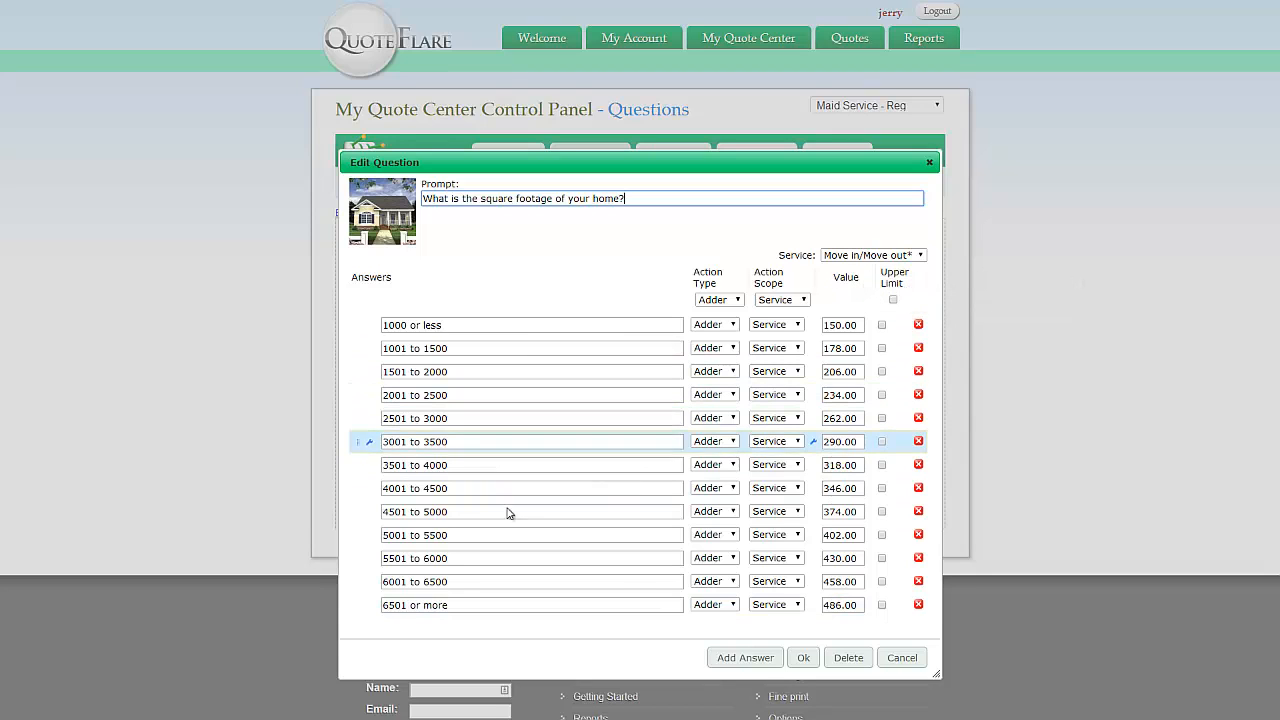
click(882, 605)
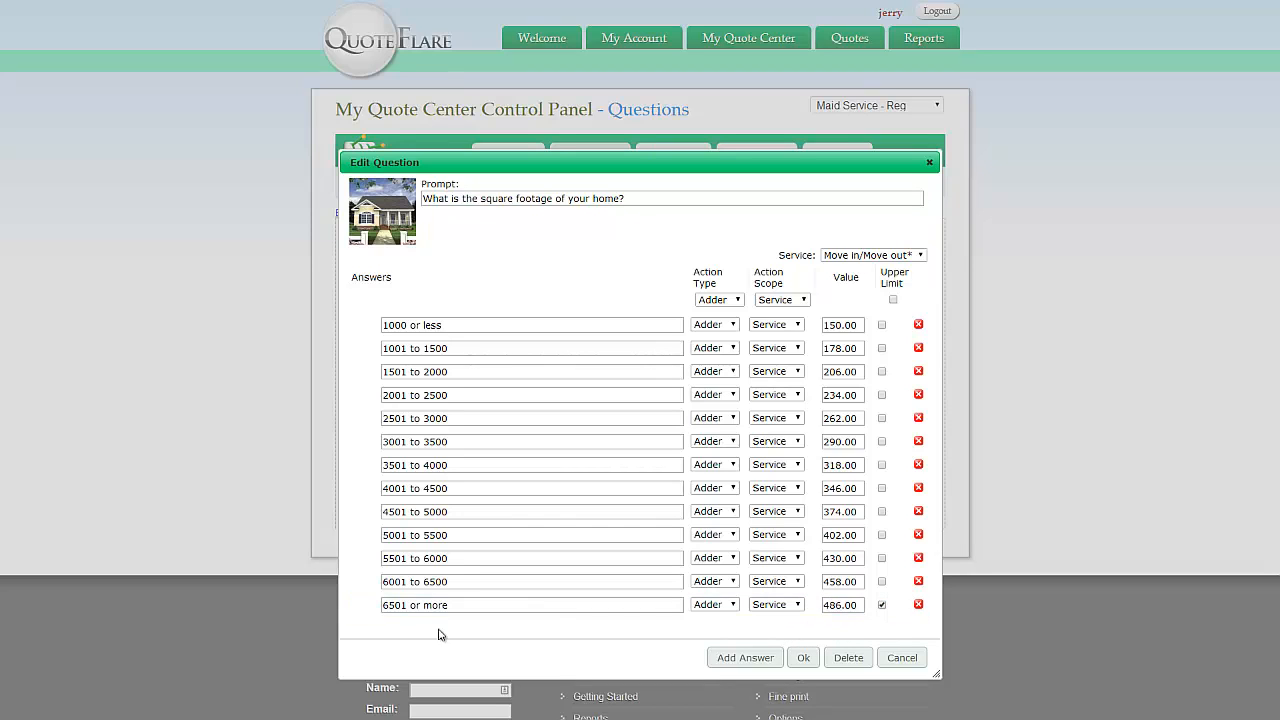
click(803, 657)
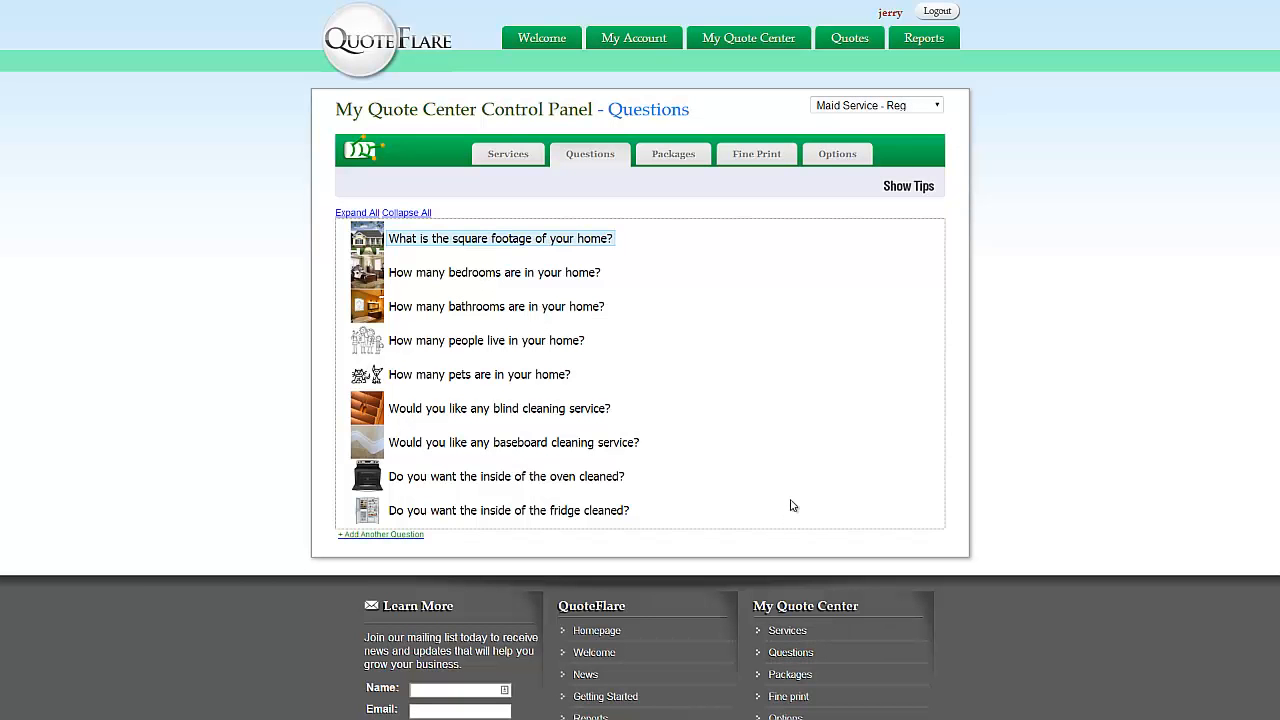
- Reopen the square footage question to check its Move in/Move out pricing and service choices, and close it with Move in/Move out kept
click(526, 238)
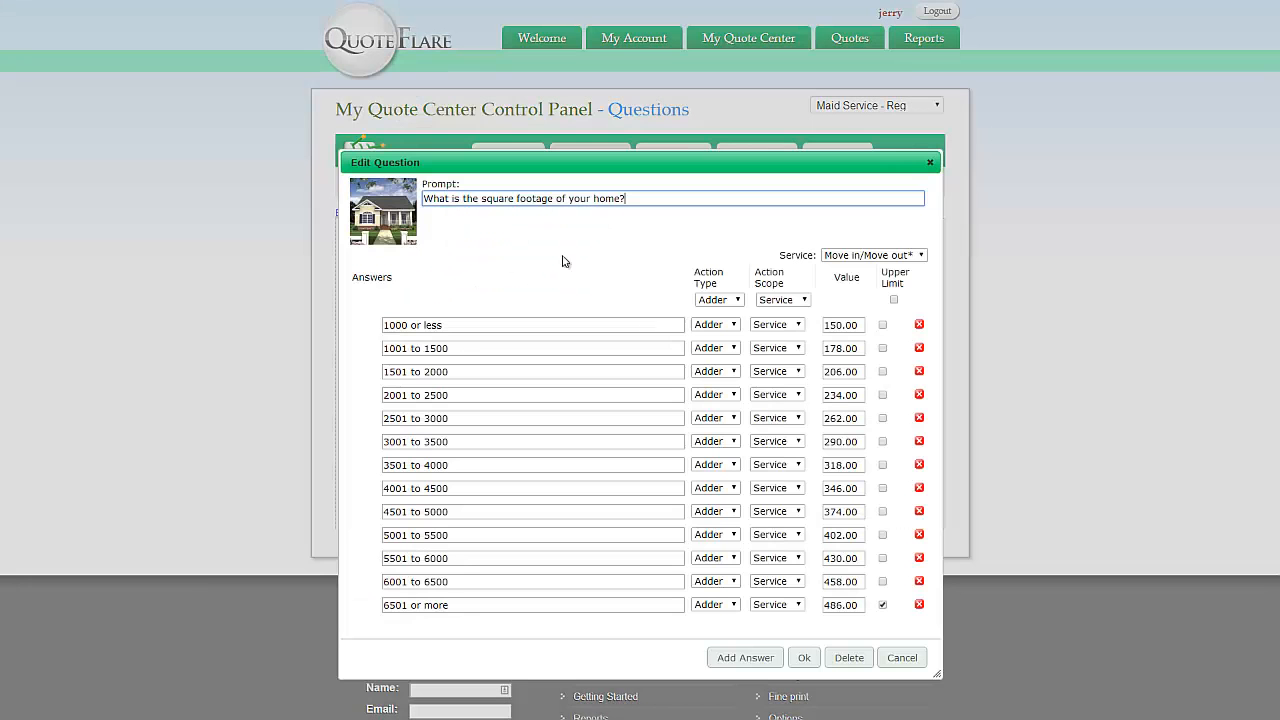
click(873, 255)
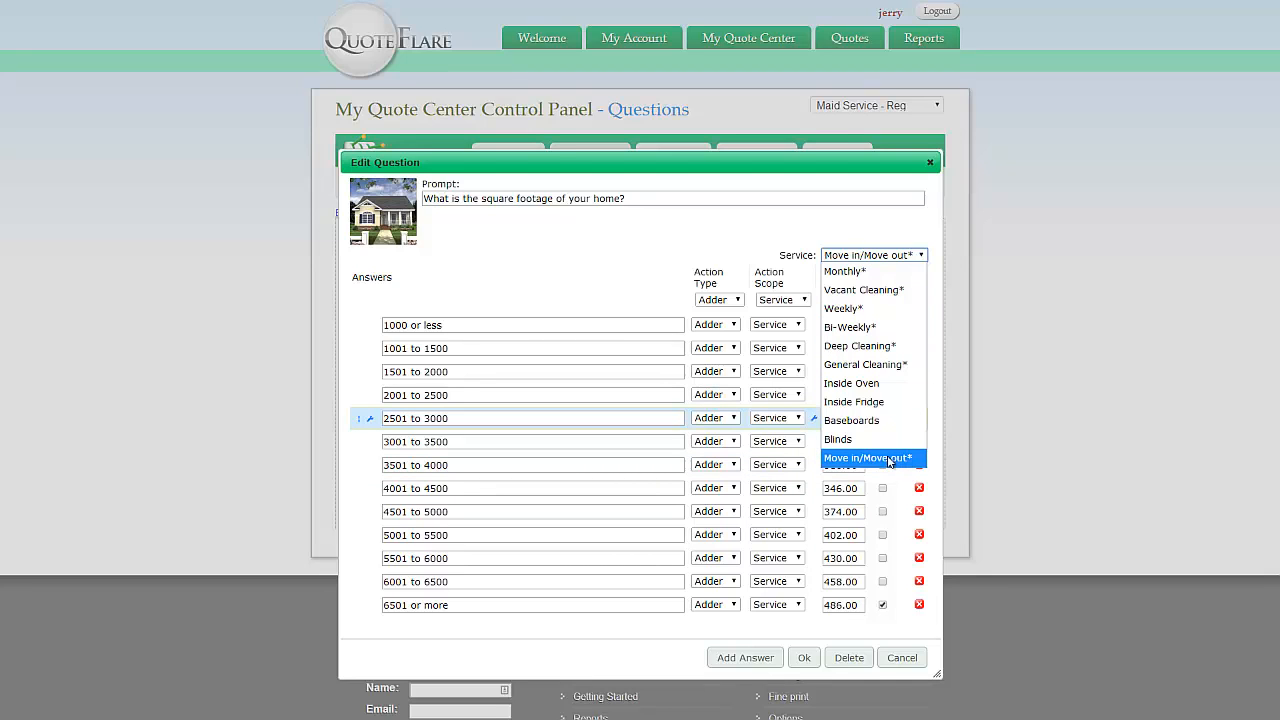
click(649, 238)
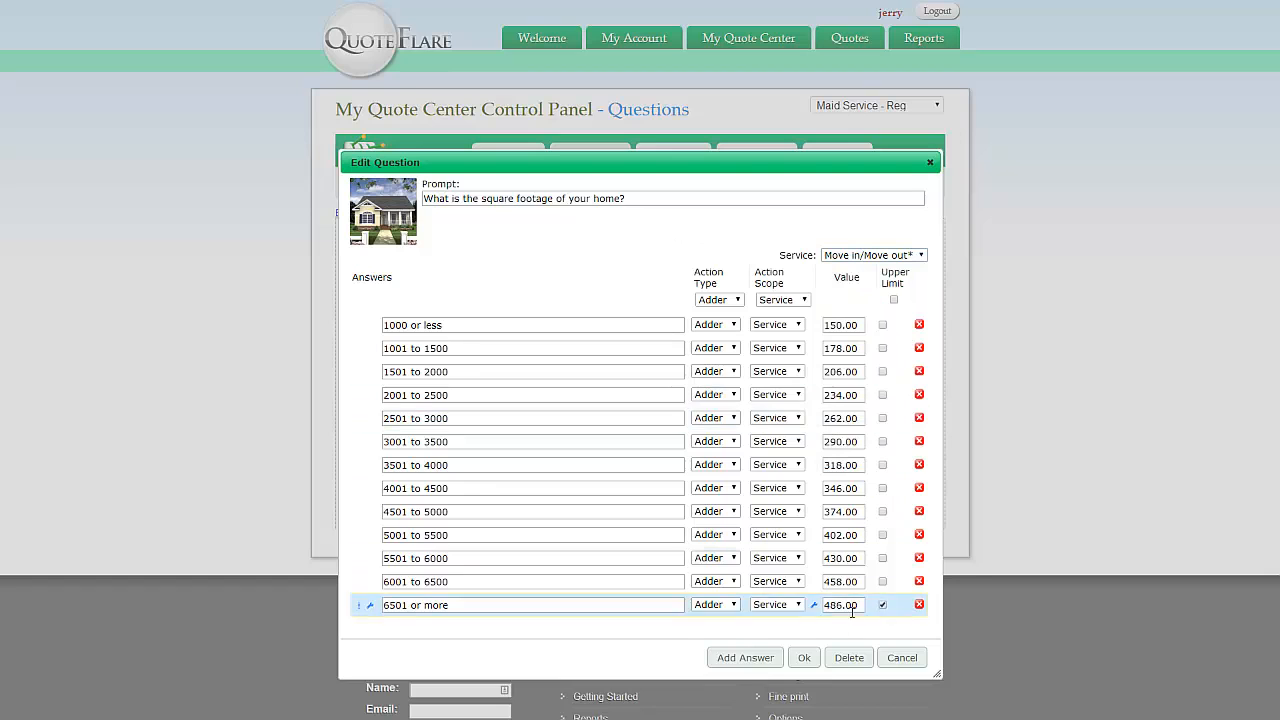
click(804, 657)
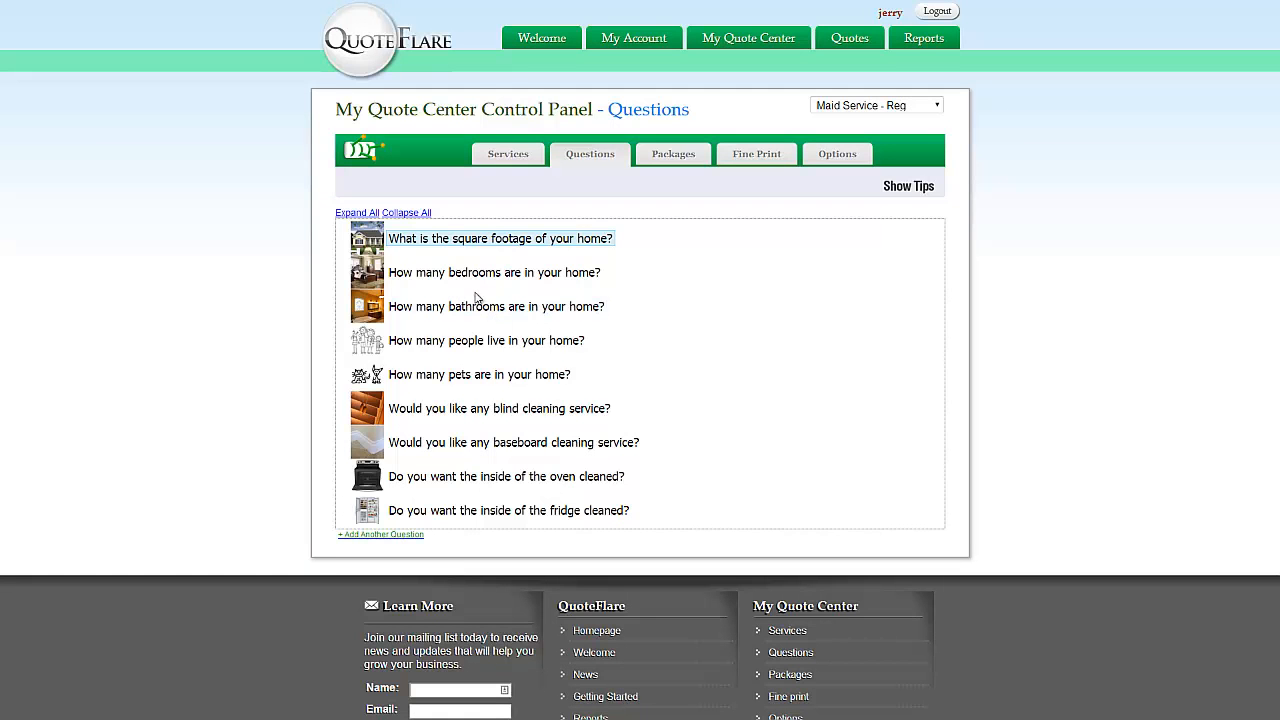
- Open the bedrooms question and review which services its answers can be priced for
click(474, 279)
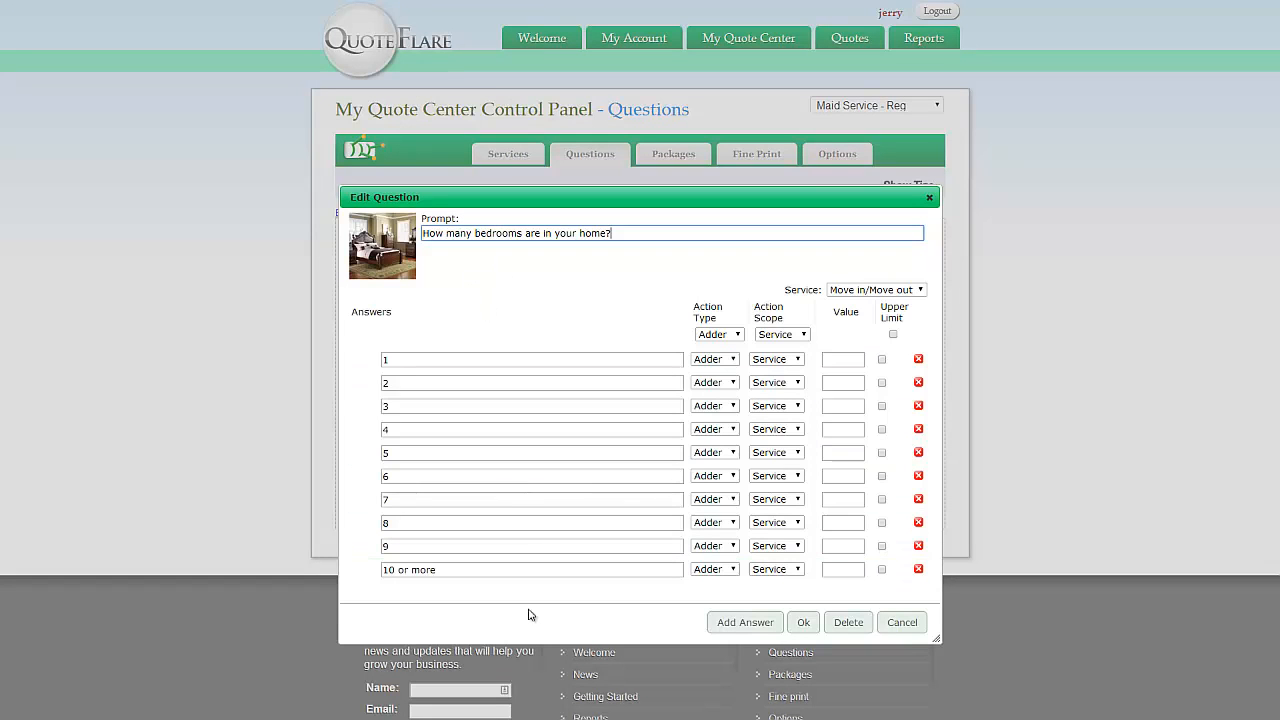
click(921, 290)
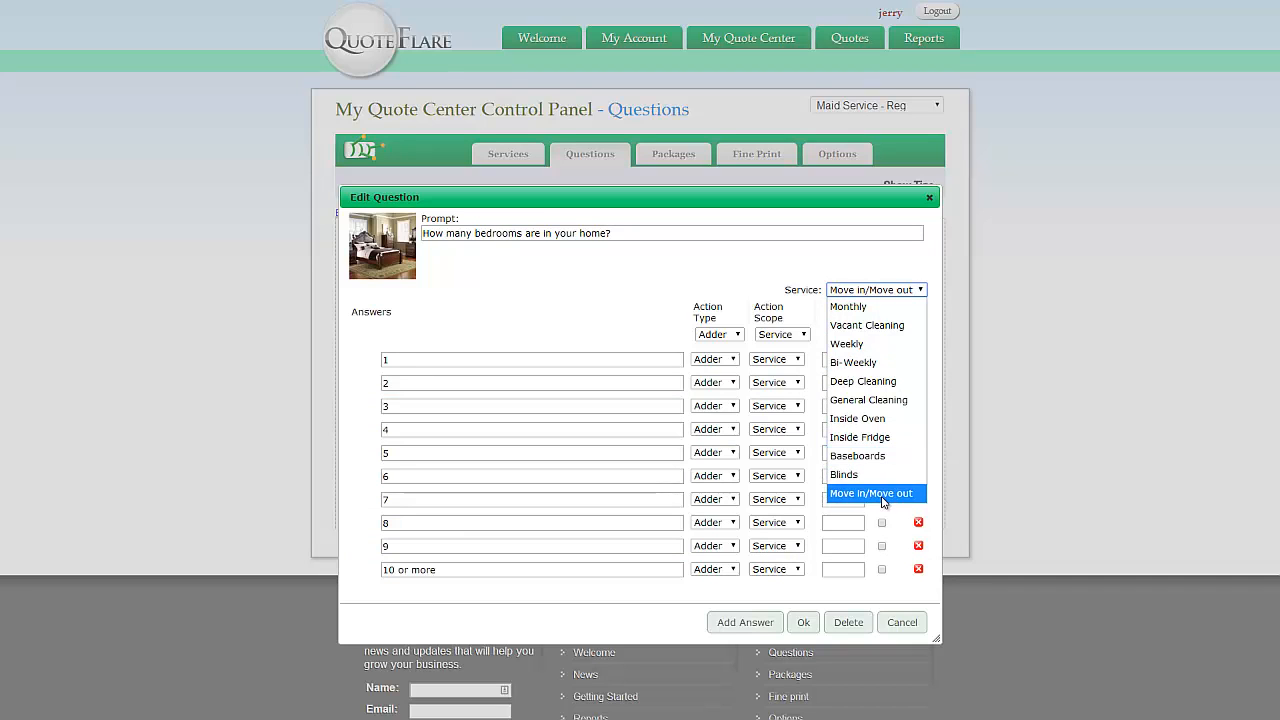
click(606, 298)
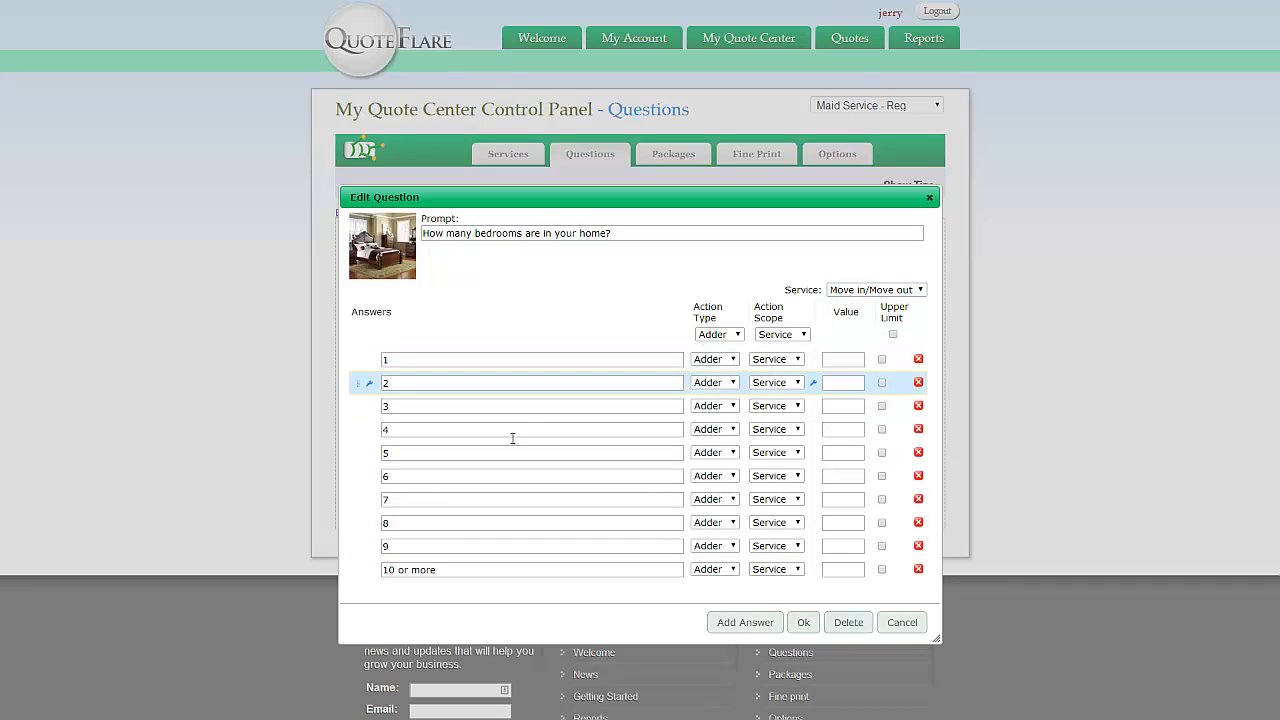
click(920, 291)
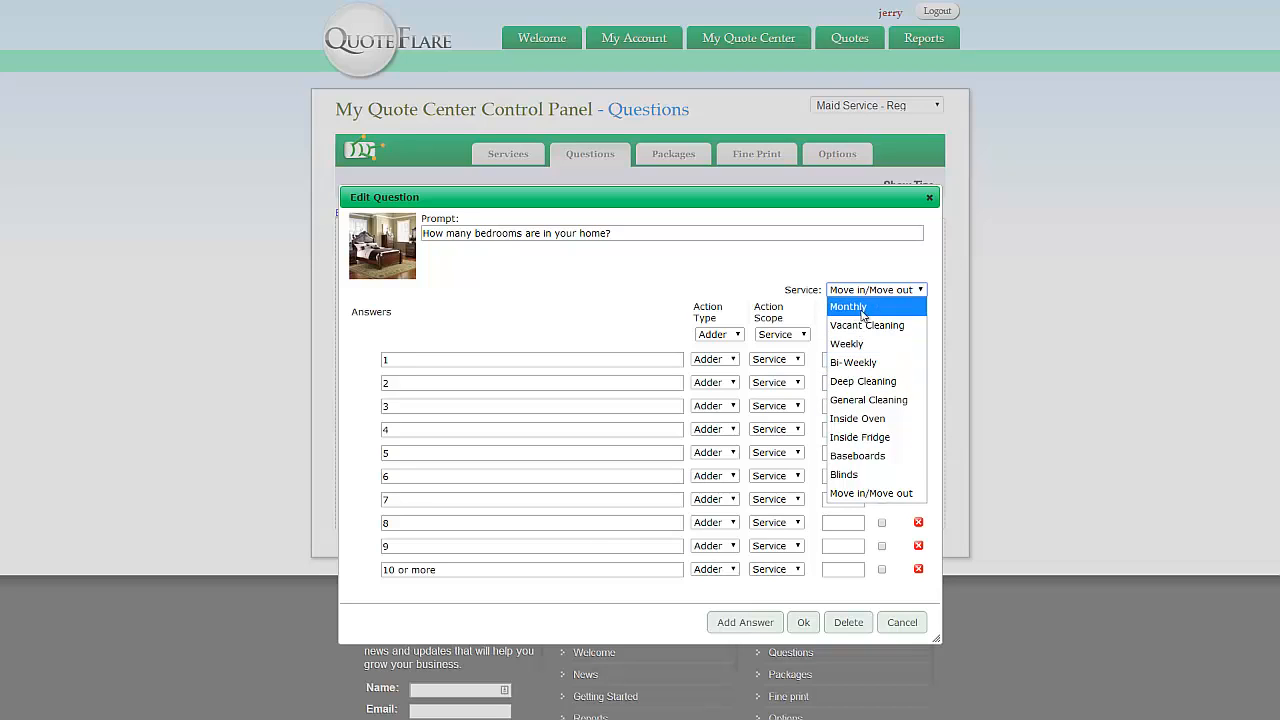
click(582, 289)
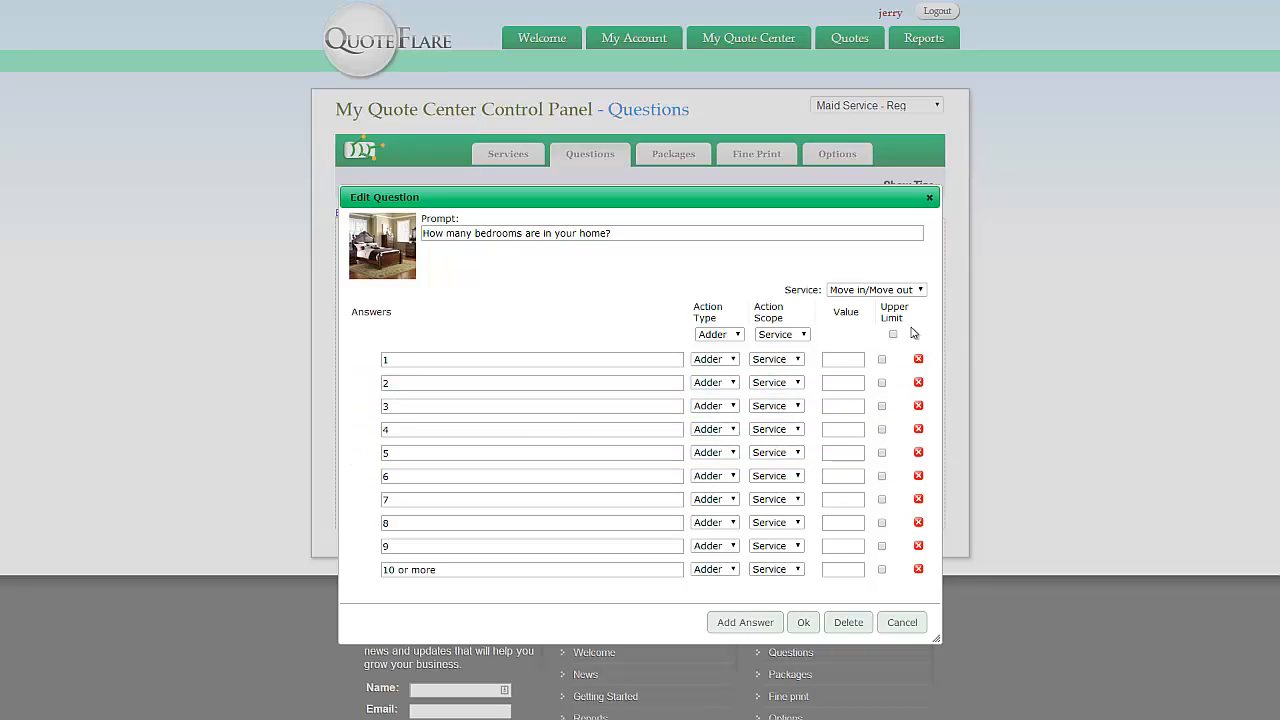
- Set the Monthly bedroom values to 10, 20, 30, 40 and 50 for answers 6 through "10 or more", mark the last as upper limit, and accept
click(920, 291)
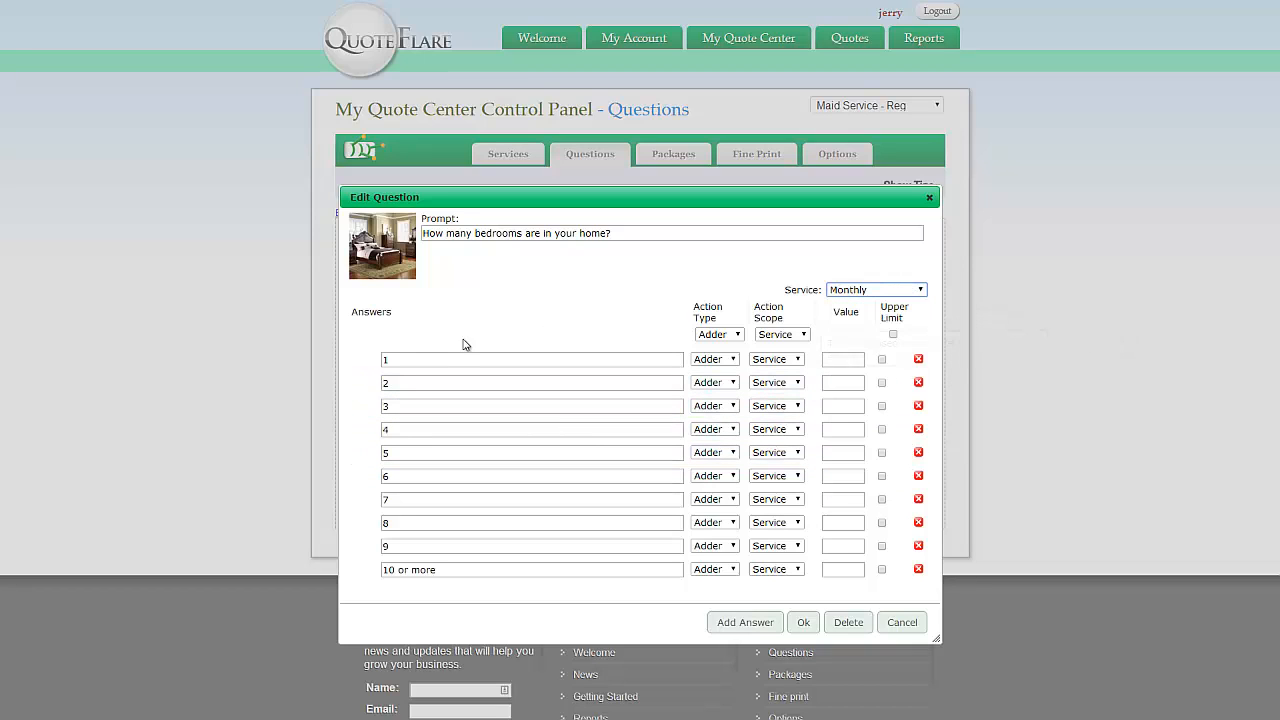
click(844, 359)
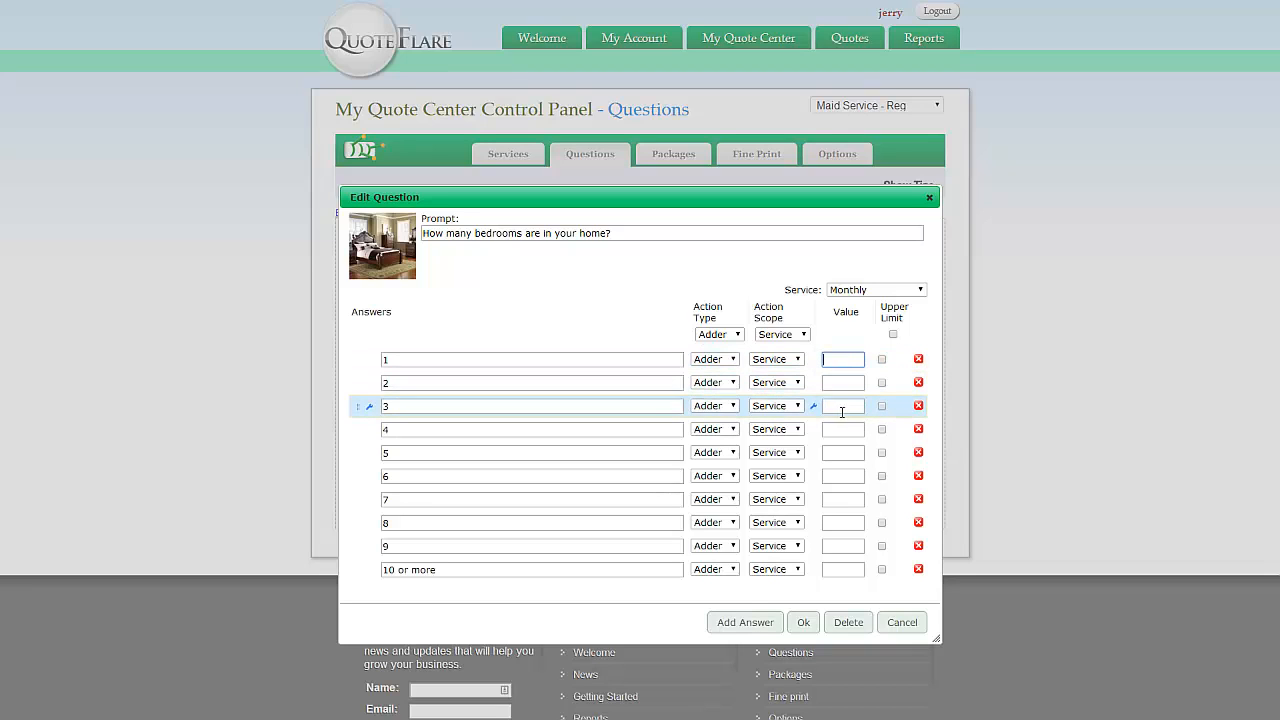
click(839, 477)
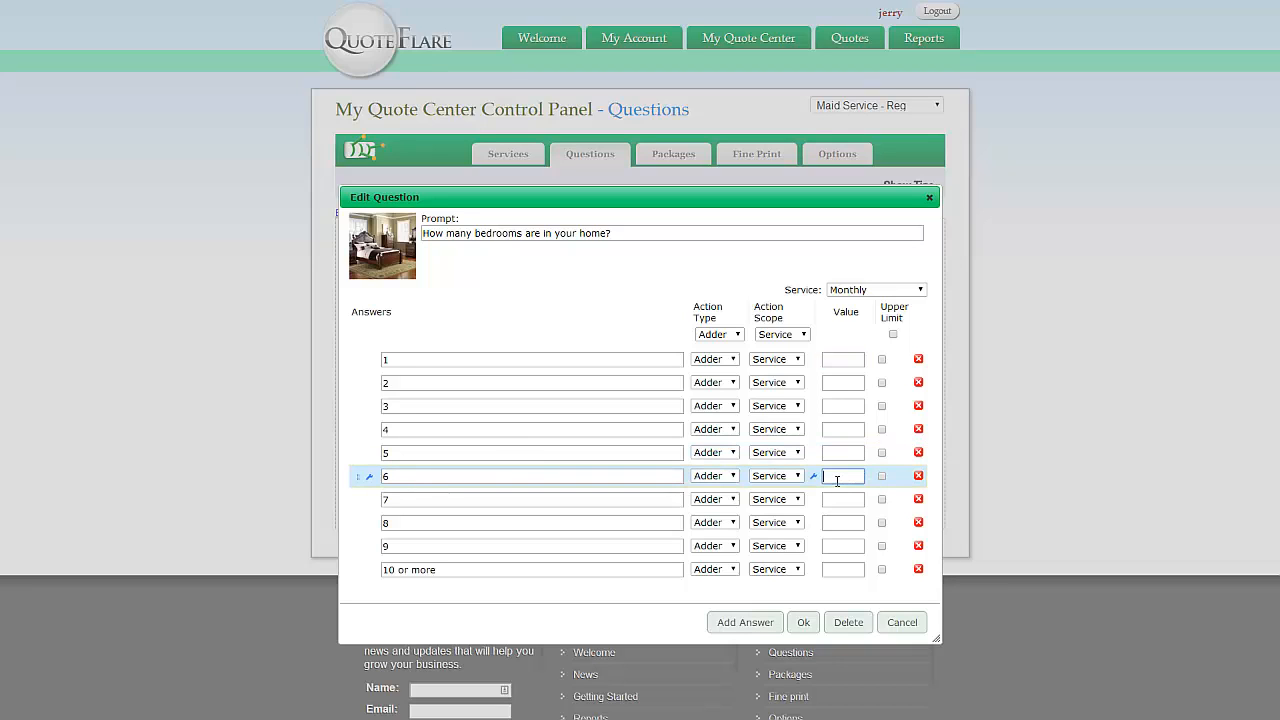
text(10)
click(836, 498)
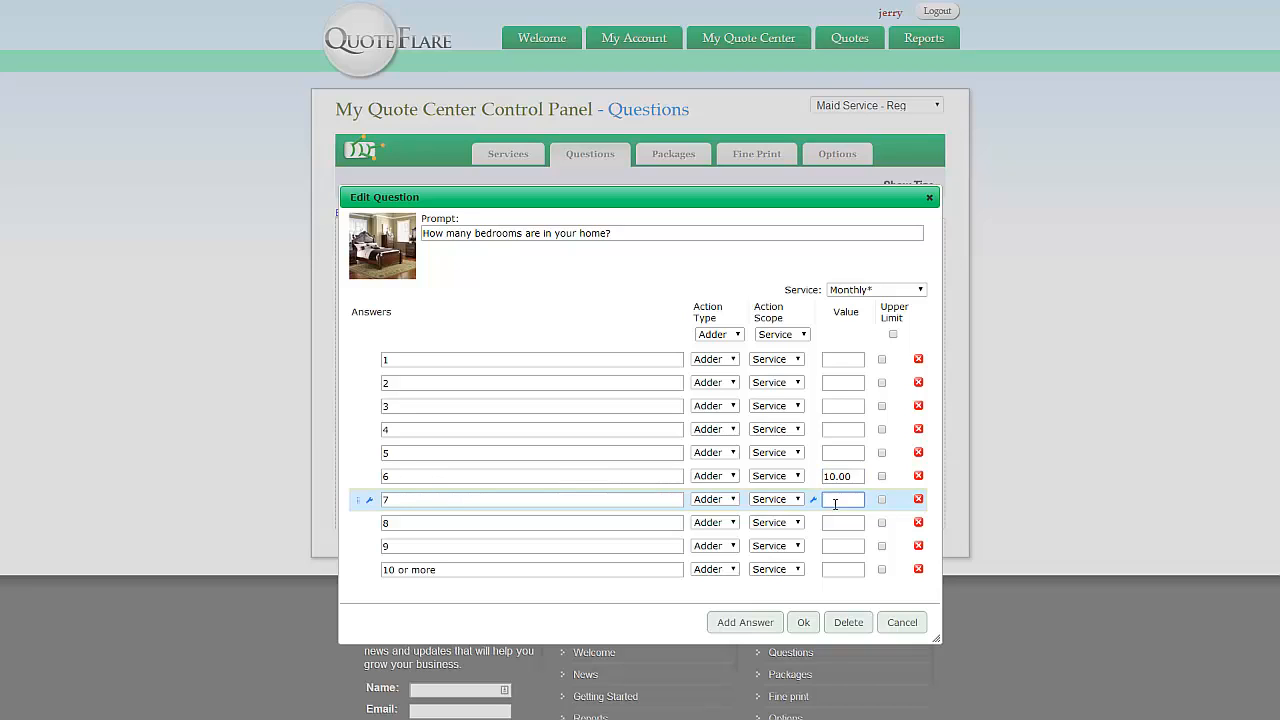
click(835, 522)
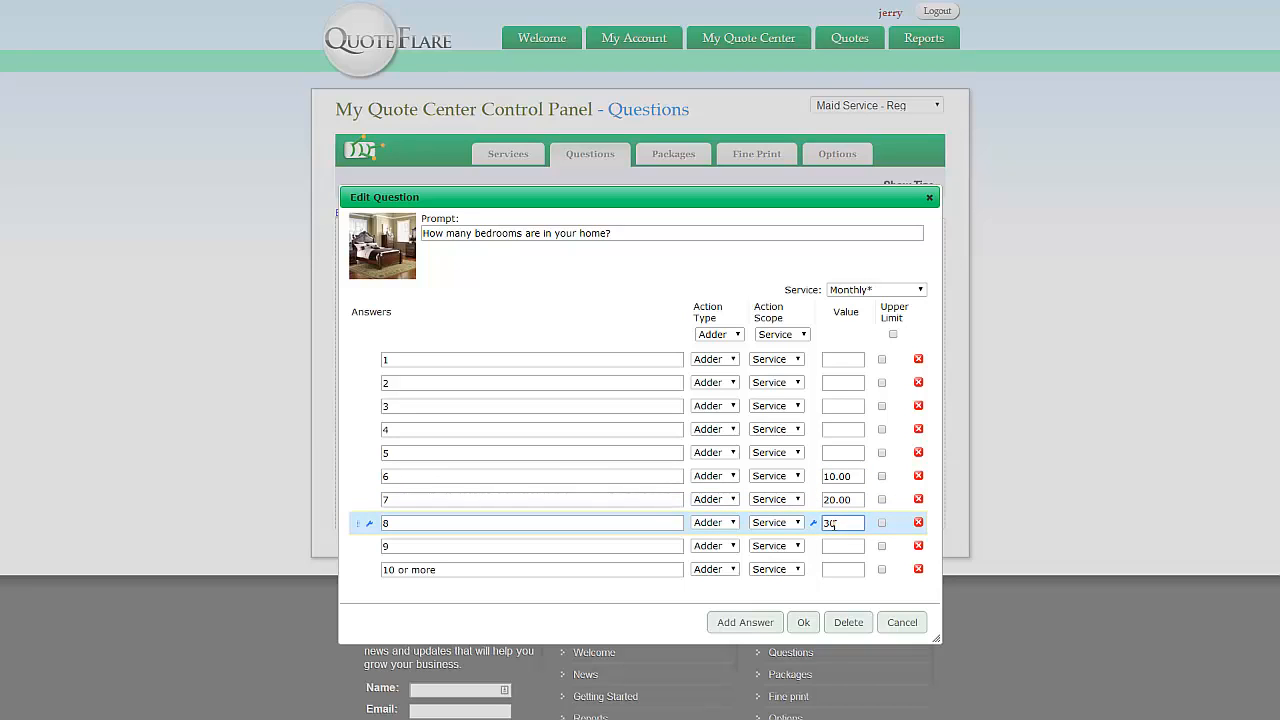
click(838, 546)
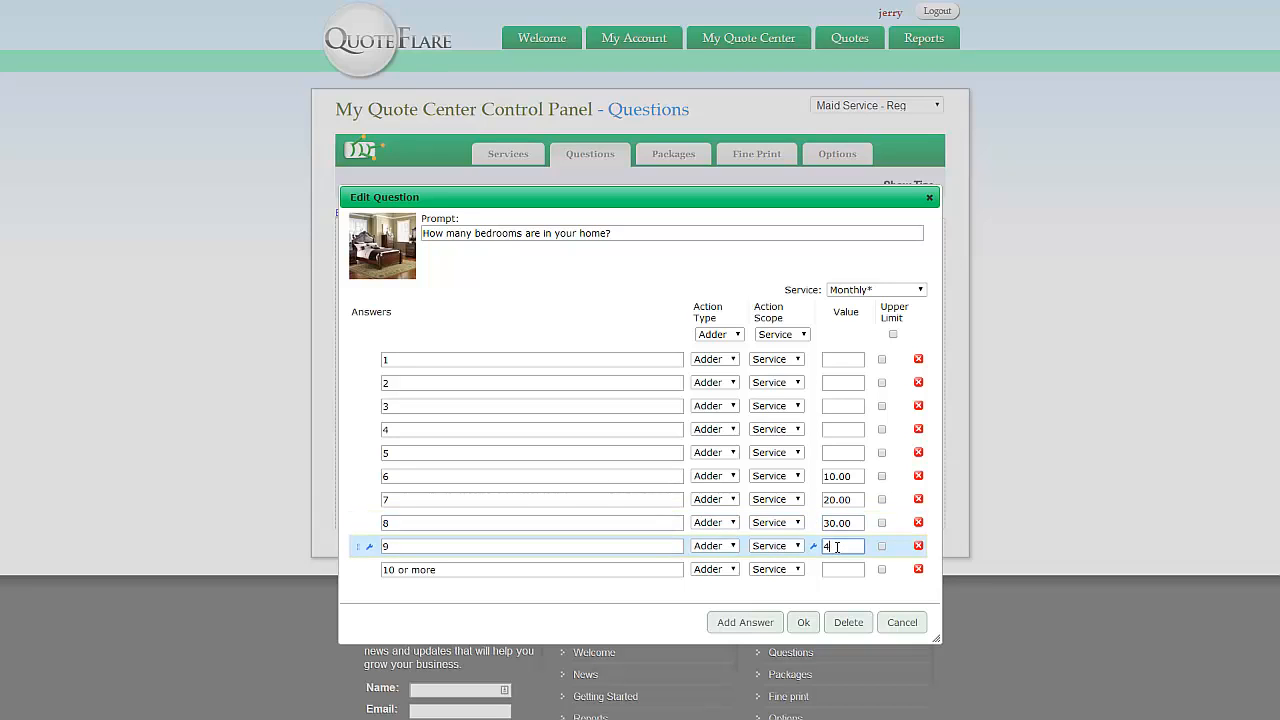
text(40)
click(841, 570)
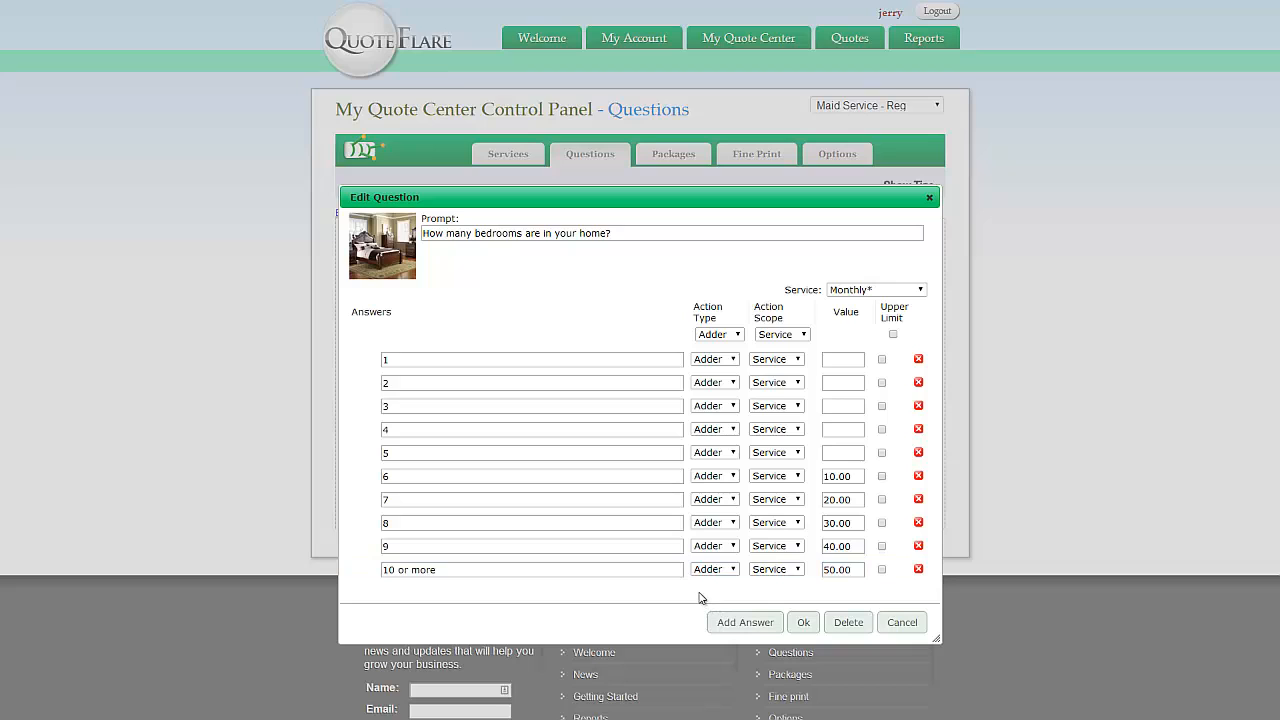
click(882, 570)
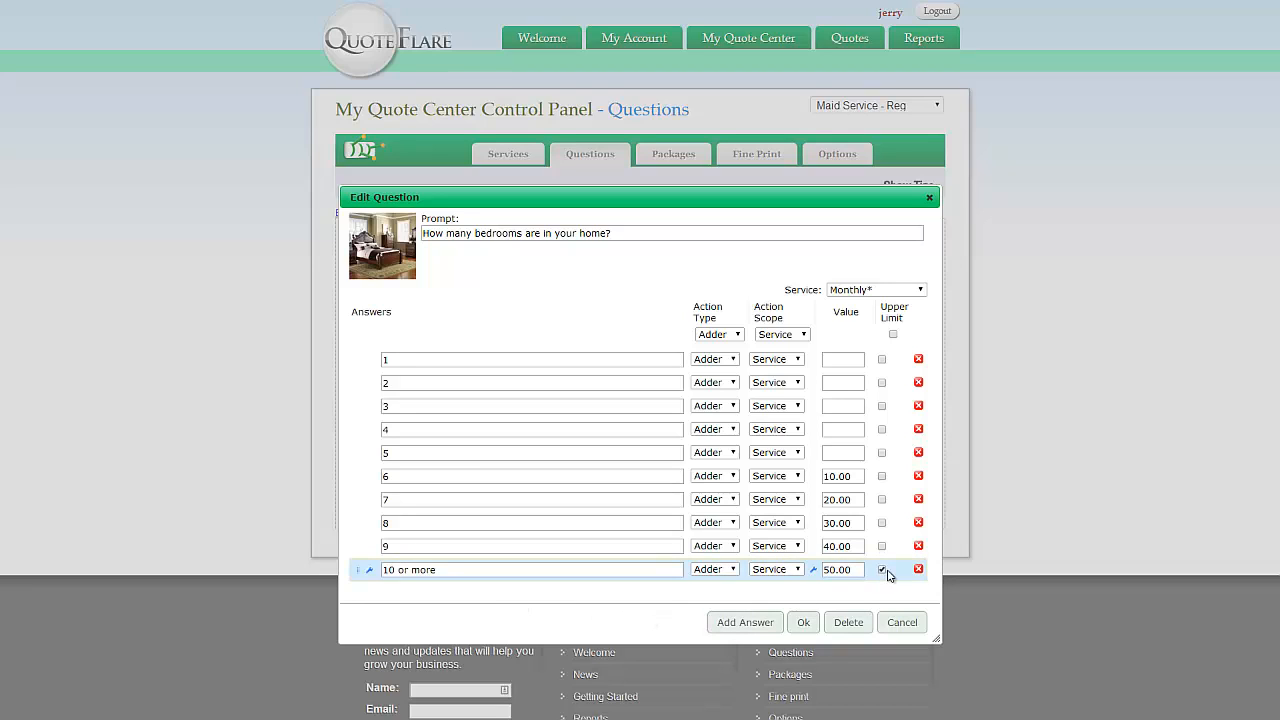
click(803, 622)
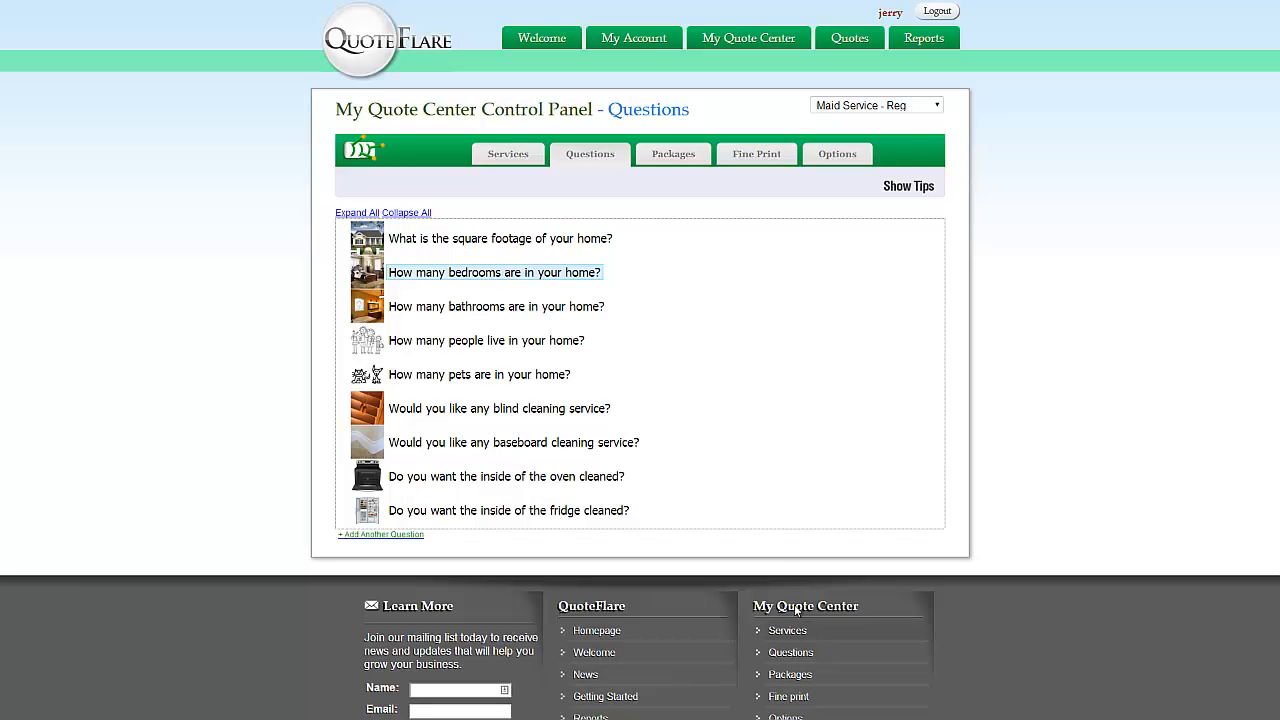
- Reopen the bedrooms question, compare its Monthly pricing with Vacant Cleaning and the other services, and accept it
click(523, 285)
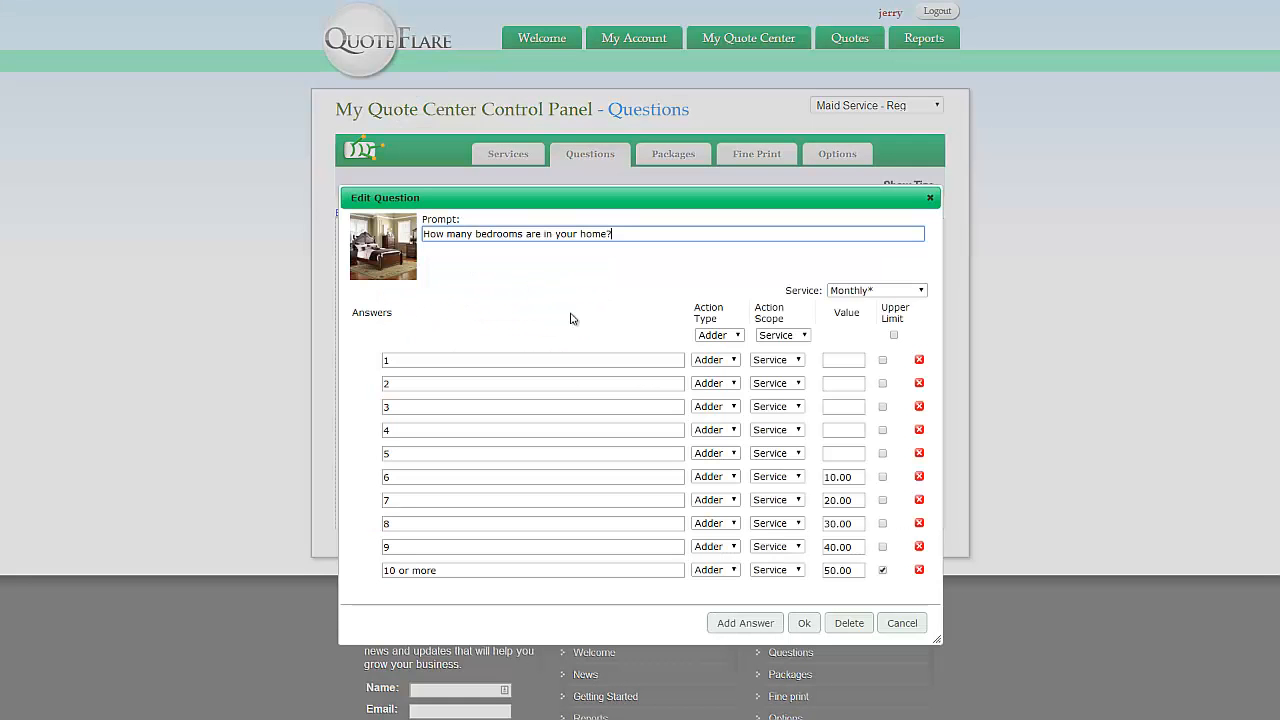
click(921, 293)
click(711, 273)
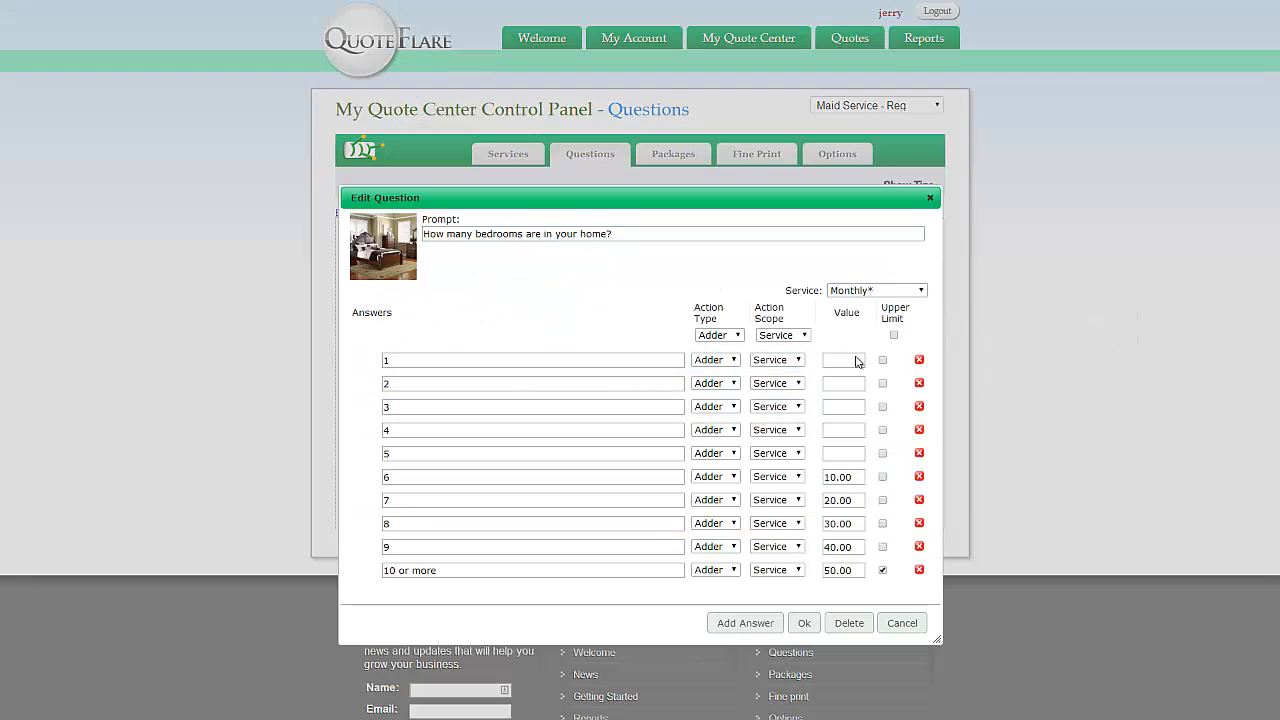
click(885, 291)
click(868, 325)
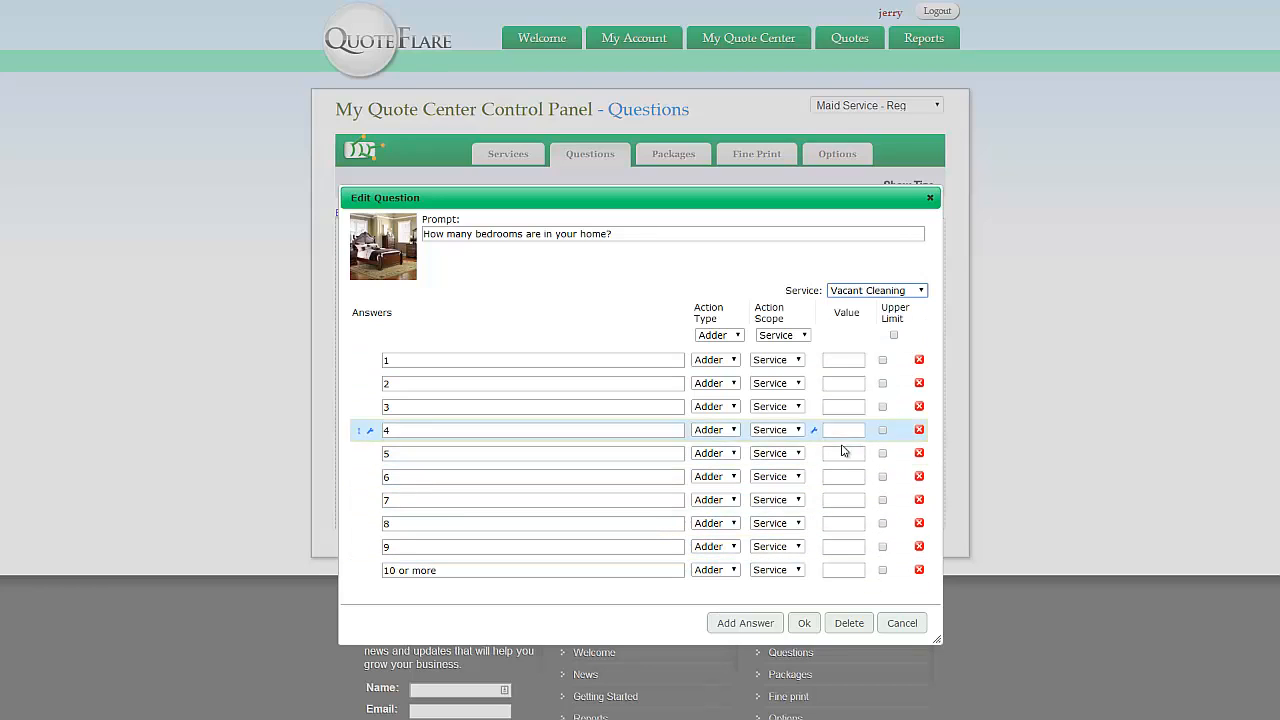
click(885, 291)
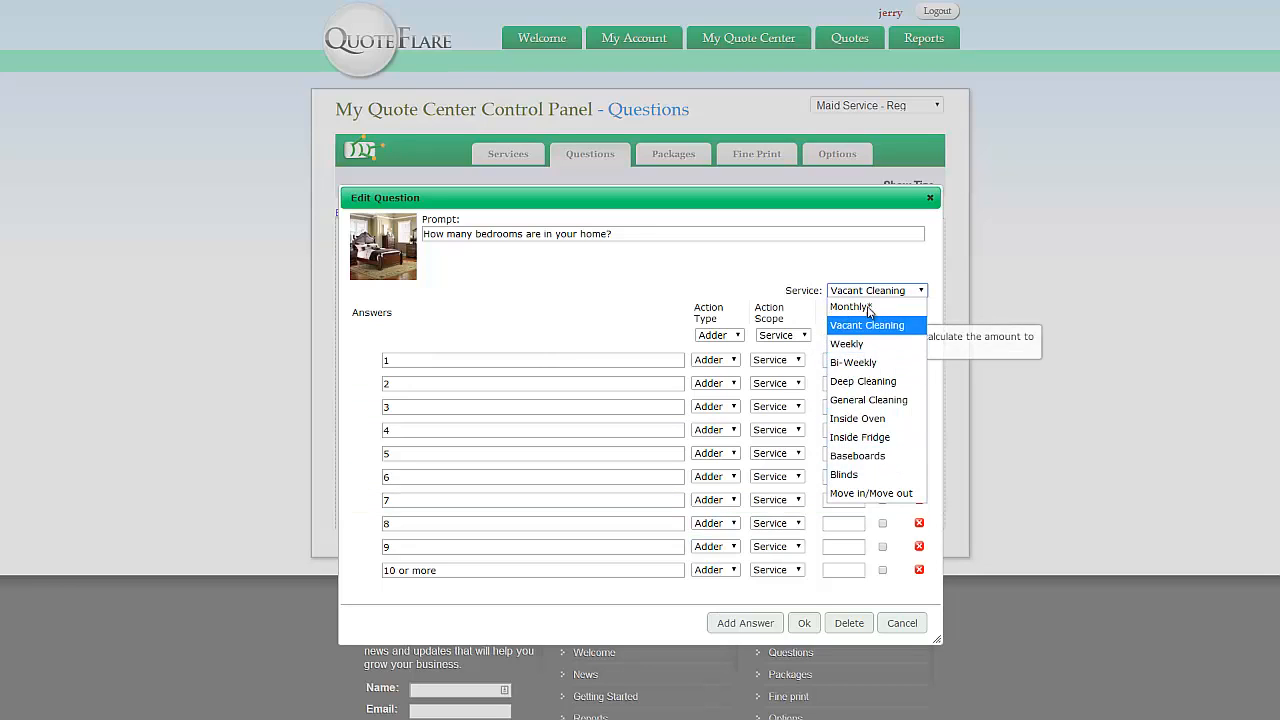
click(683, 328)
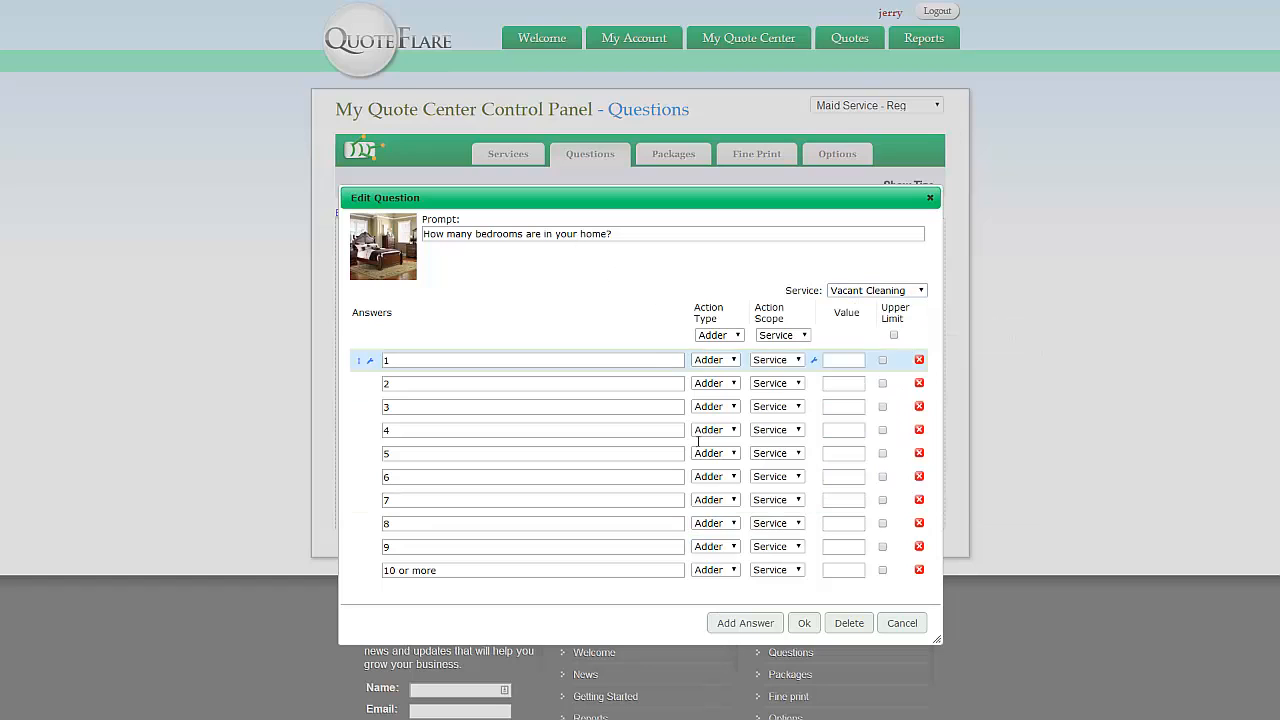
click(804, 623)
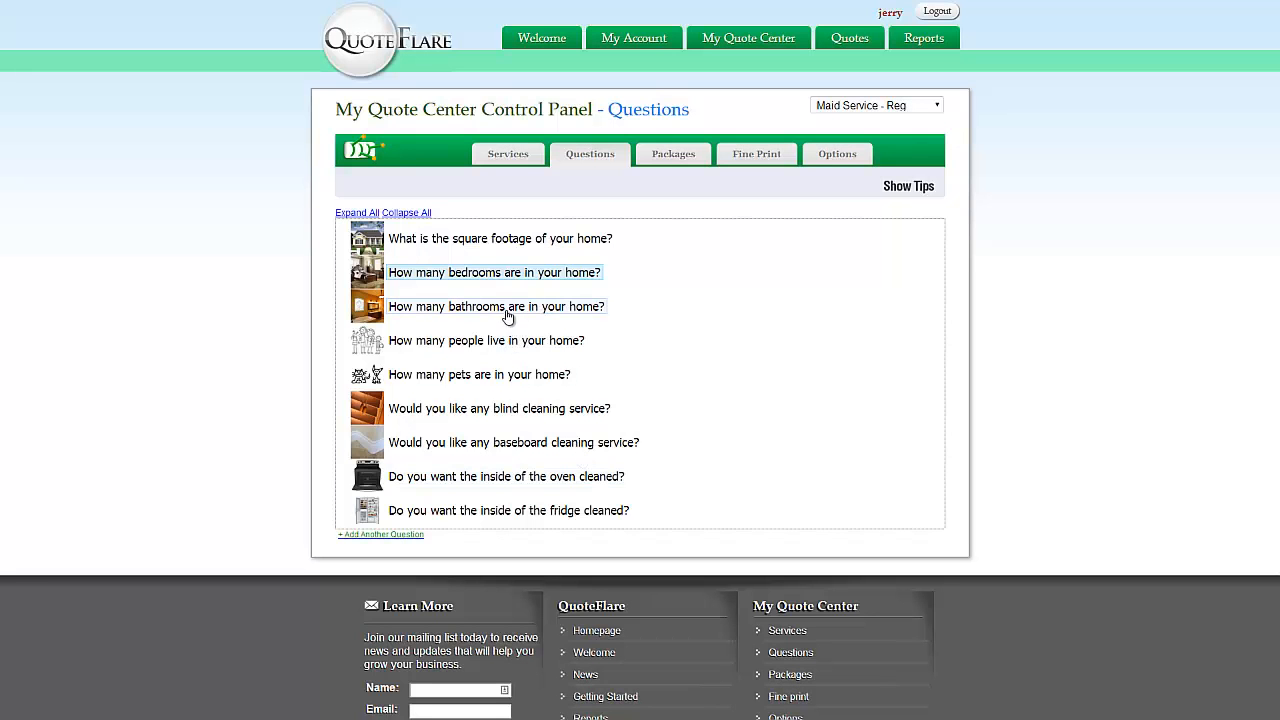
- Review the bathrooms question's Vacant Cleaning values and service choices, and accept the question without edits
click(512, 310)
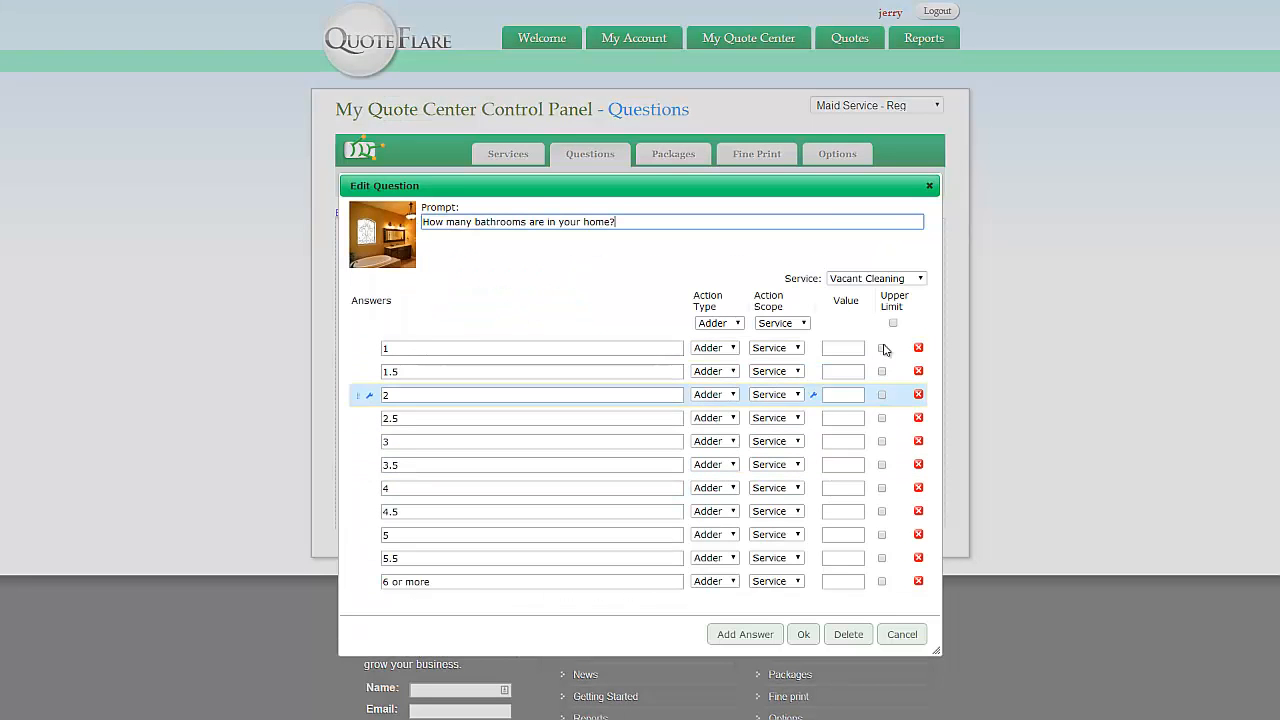
click(886, 280)
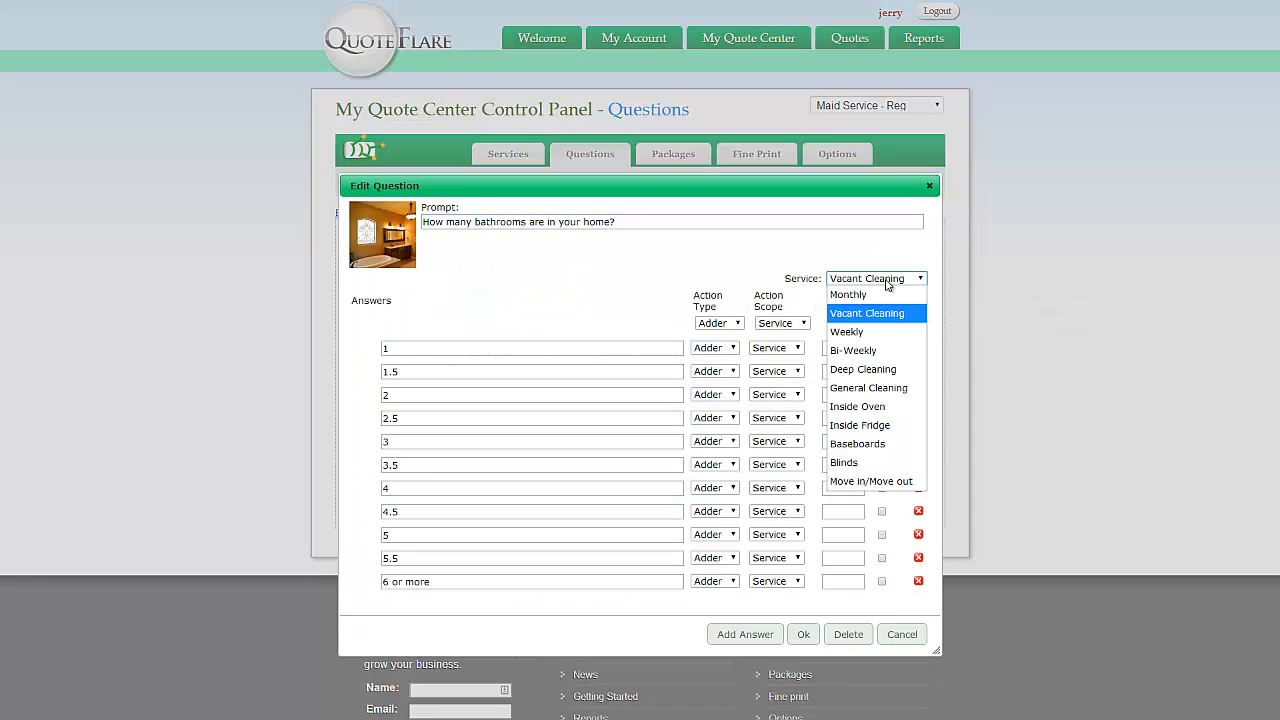
click(572, 288)
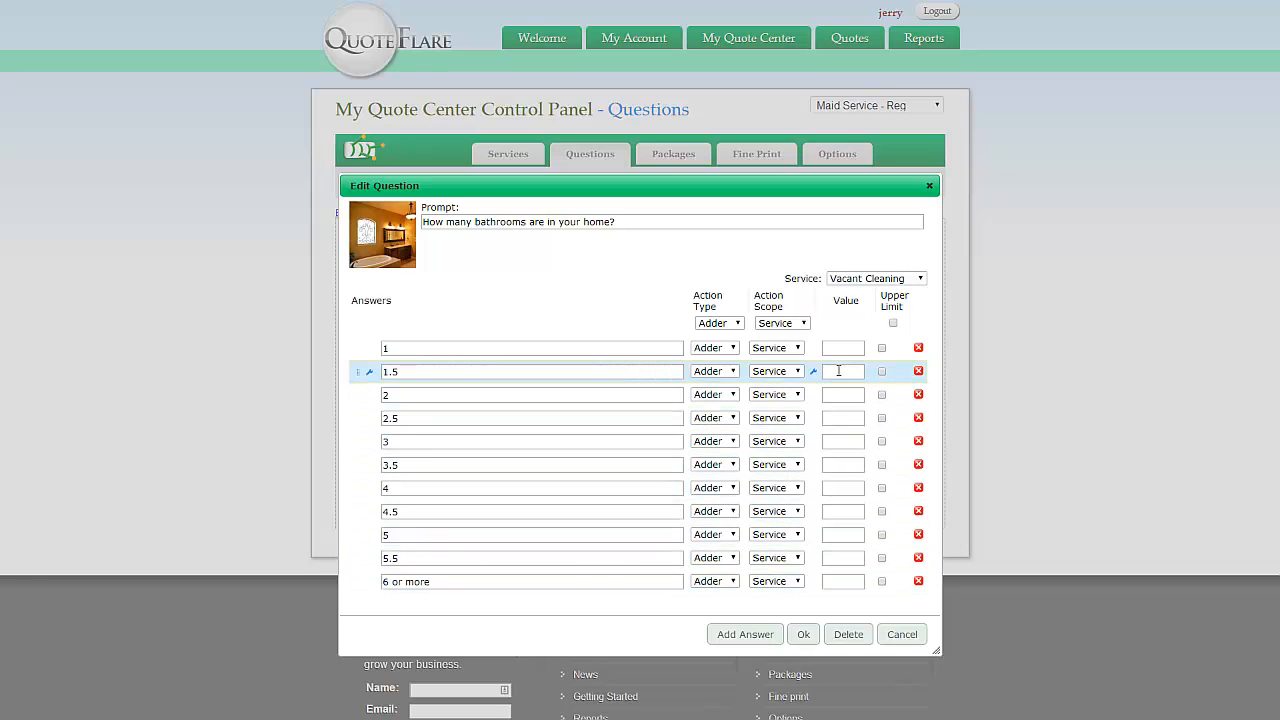
click(805, 635)
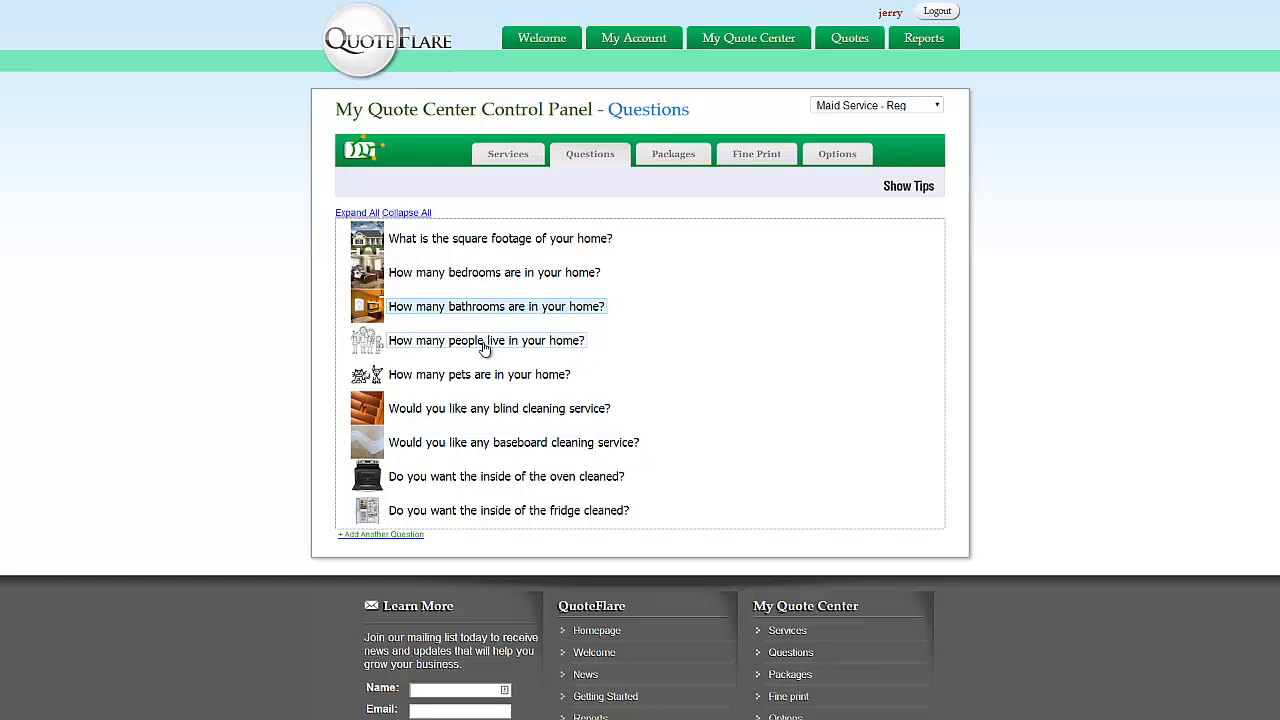
- Check the service choices and Vacant Cleaning values of the question about people in the home, and accept it
click(483, 342)
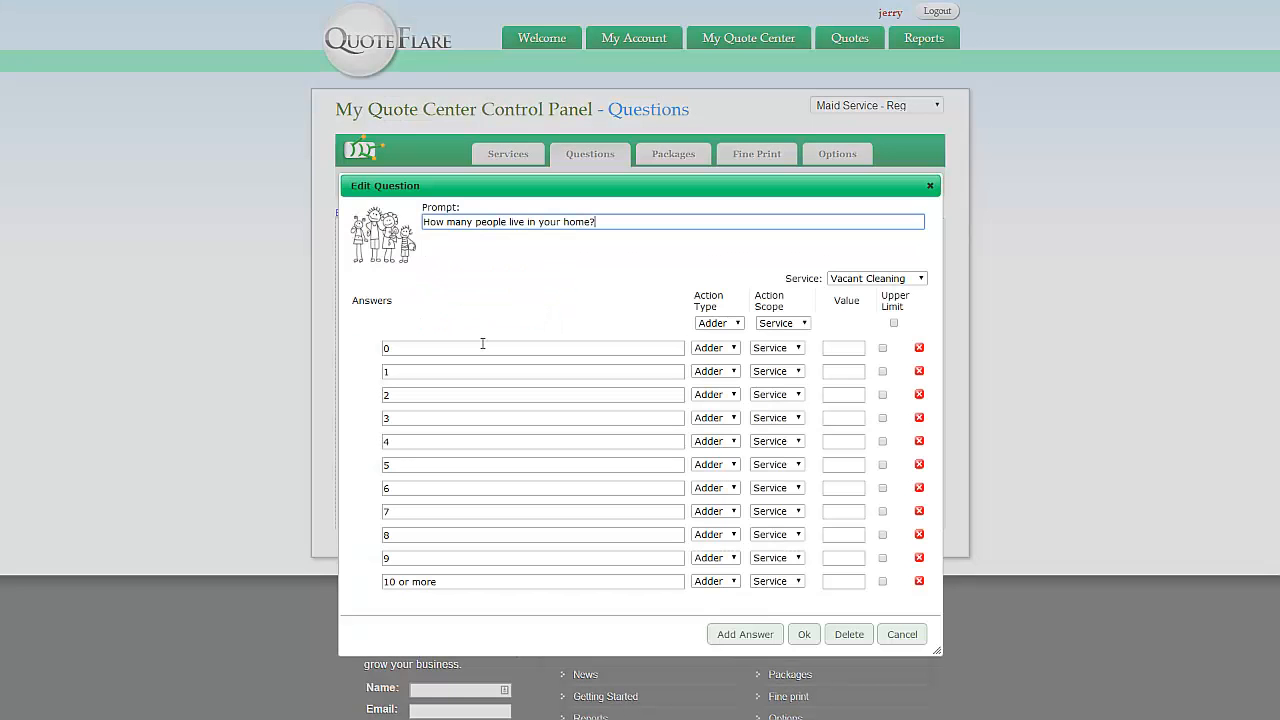
click(891, 280)
click(891, 280)
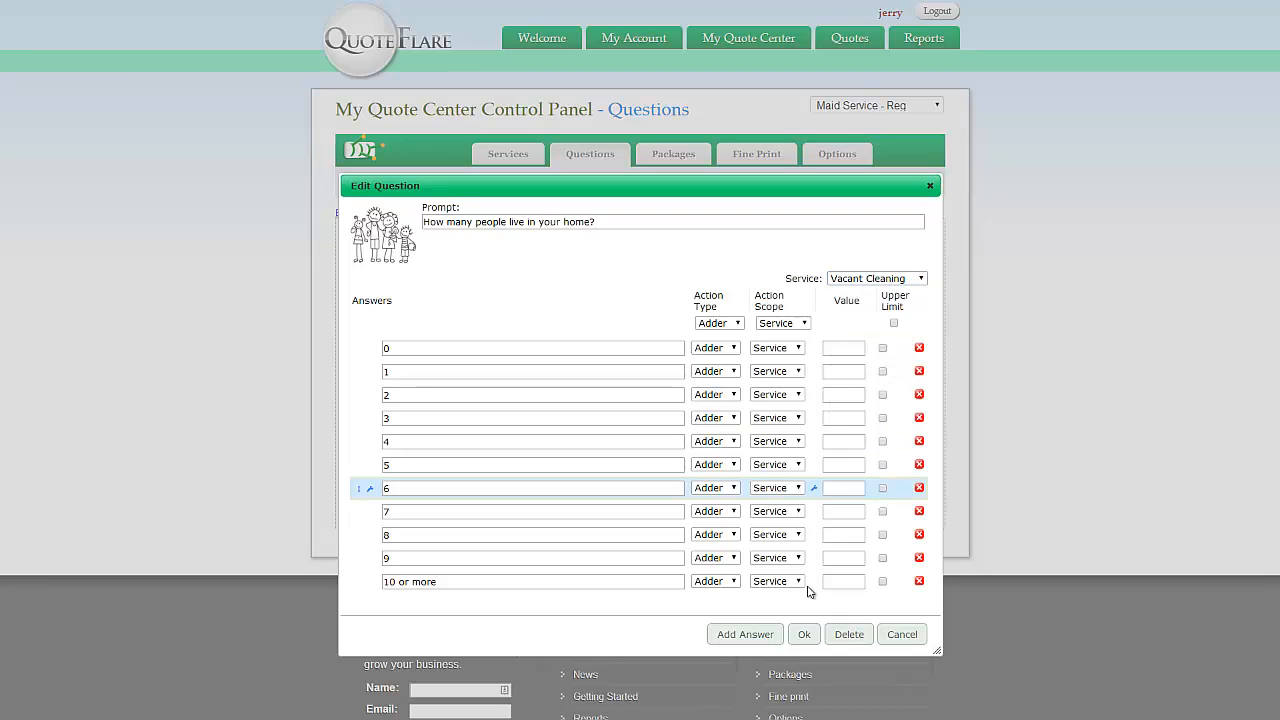
click(806, 634)
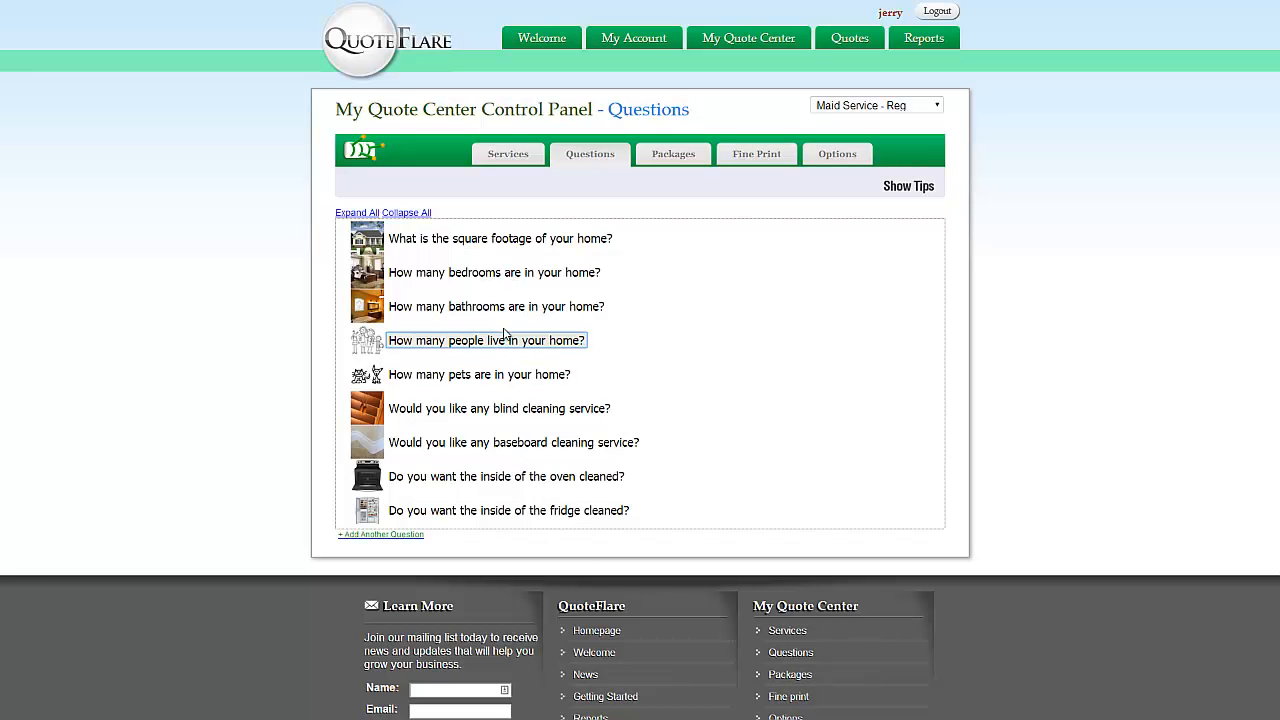
- Reopen the question about people in the home, view its Bi-Weekly values, and accept it without entering any
click(506, 342)
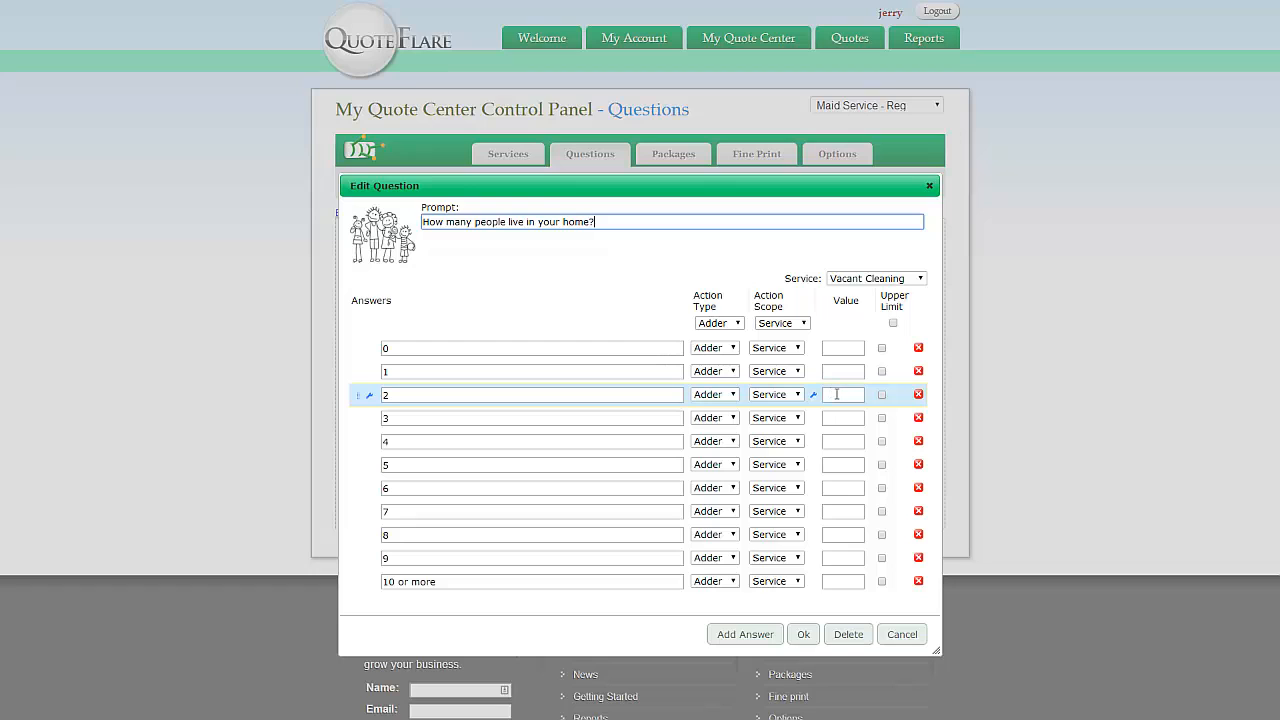
click(866, 279)
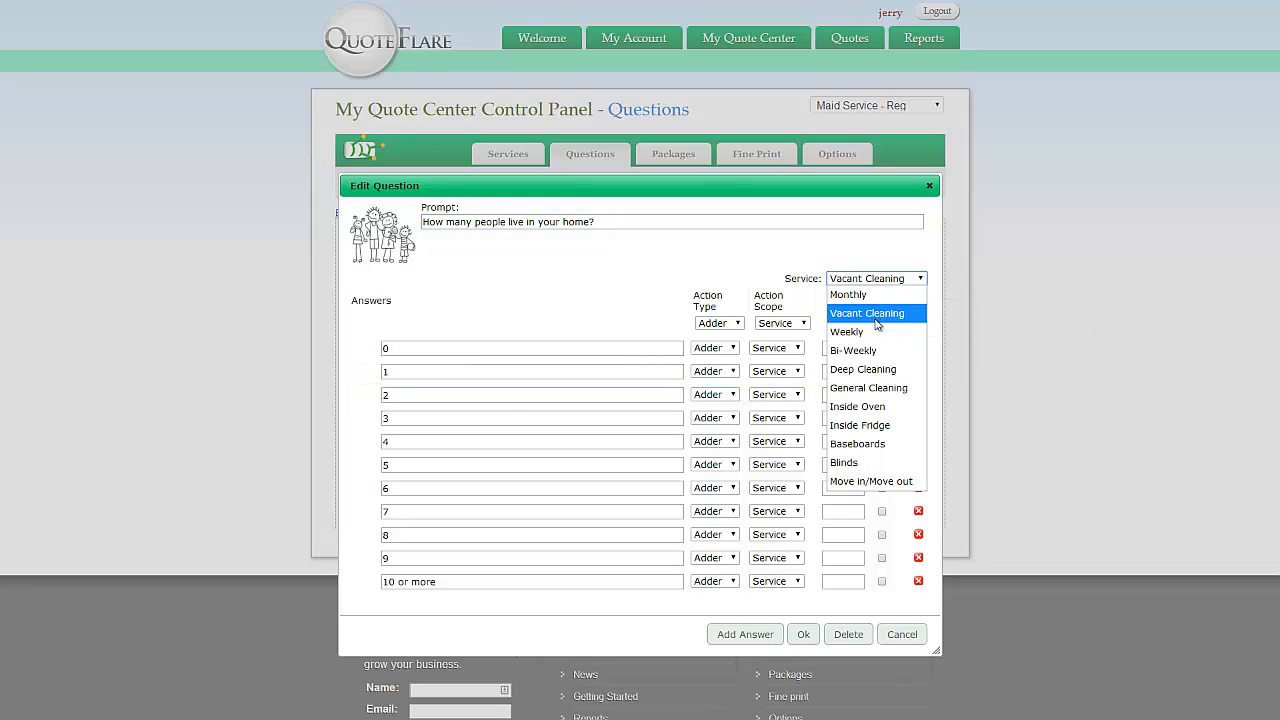
click(864, 351)
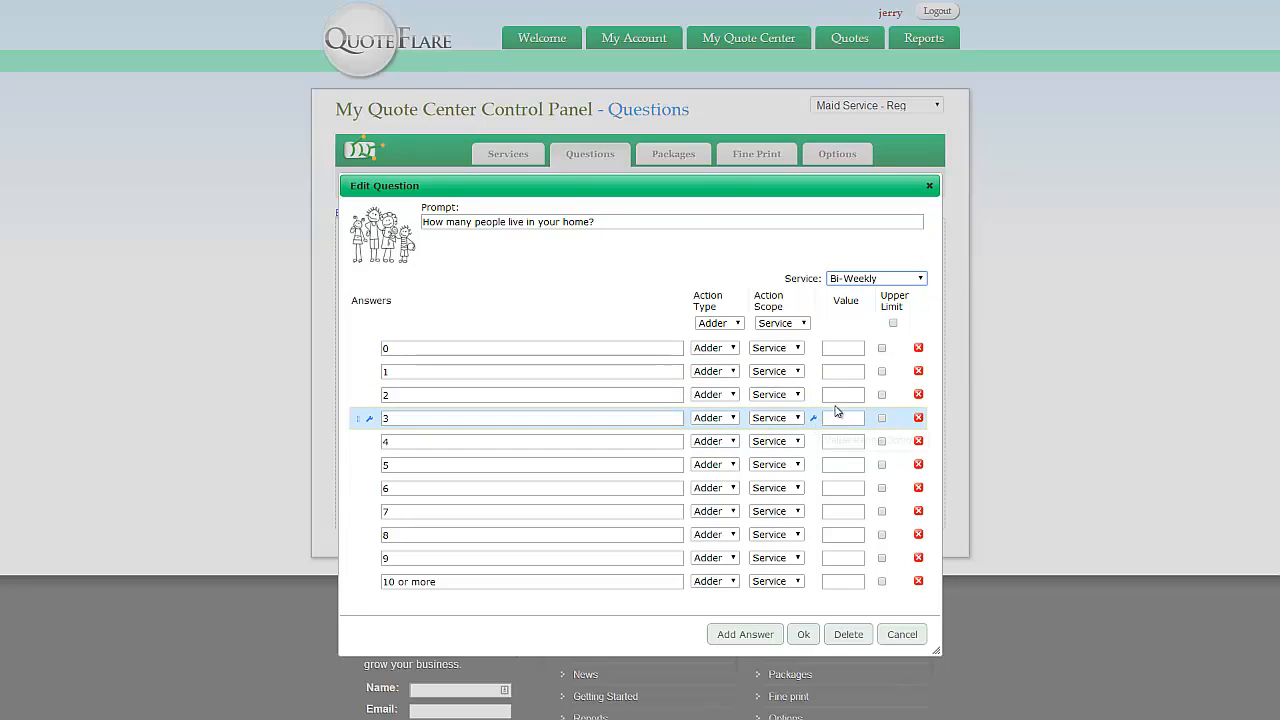
click(839, 396)
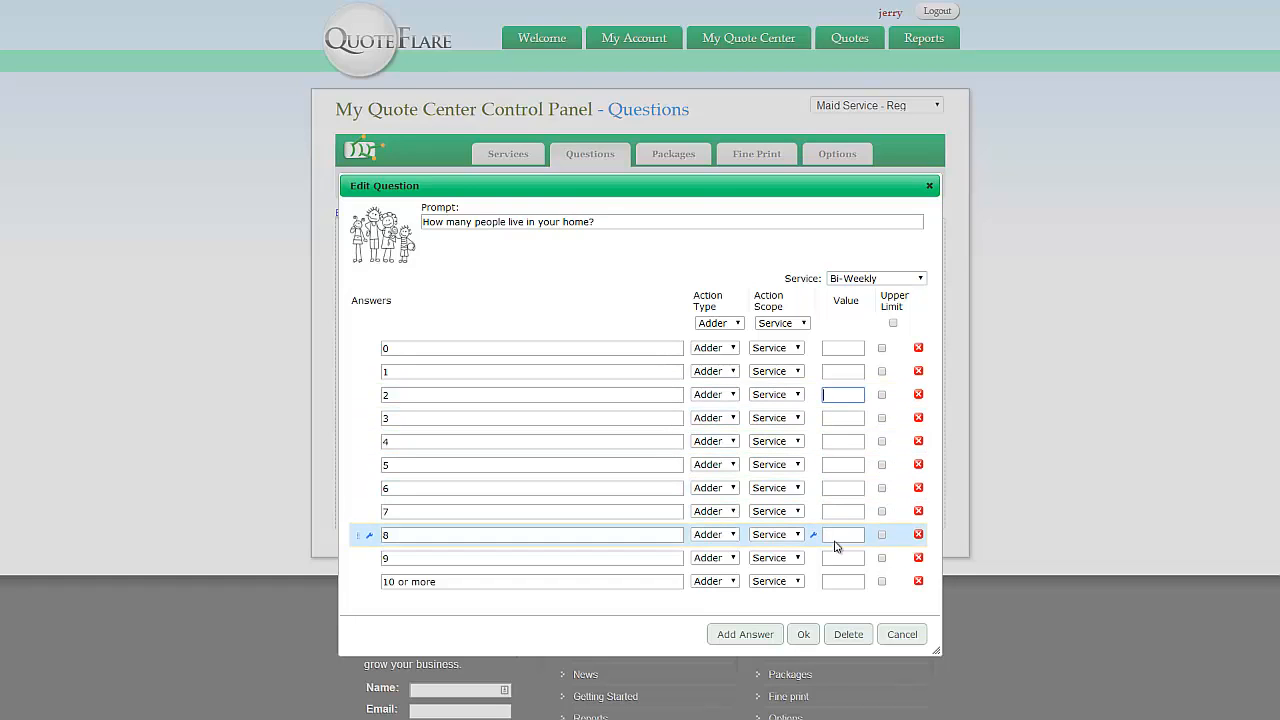
click(808, 633)
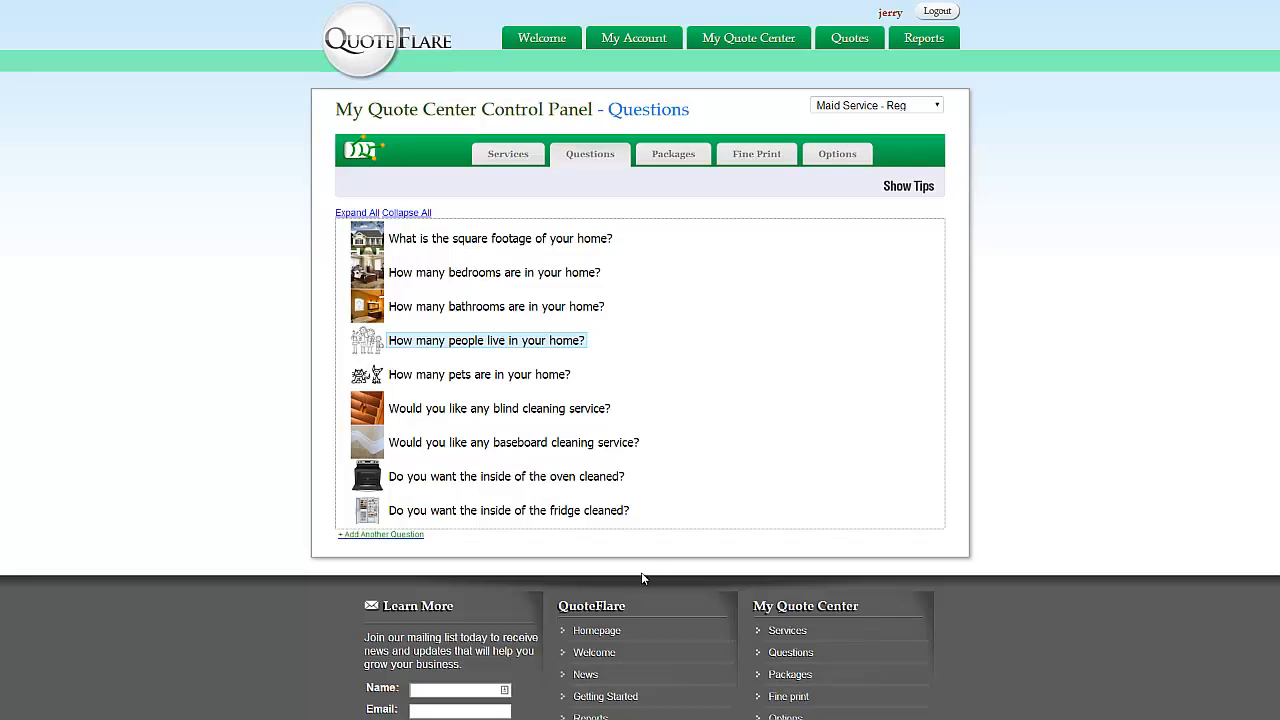
- Open the question about pets in the home and review its Monthly, Vacant Cleaning and Weekly values
click(517, 376)
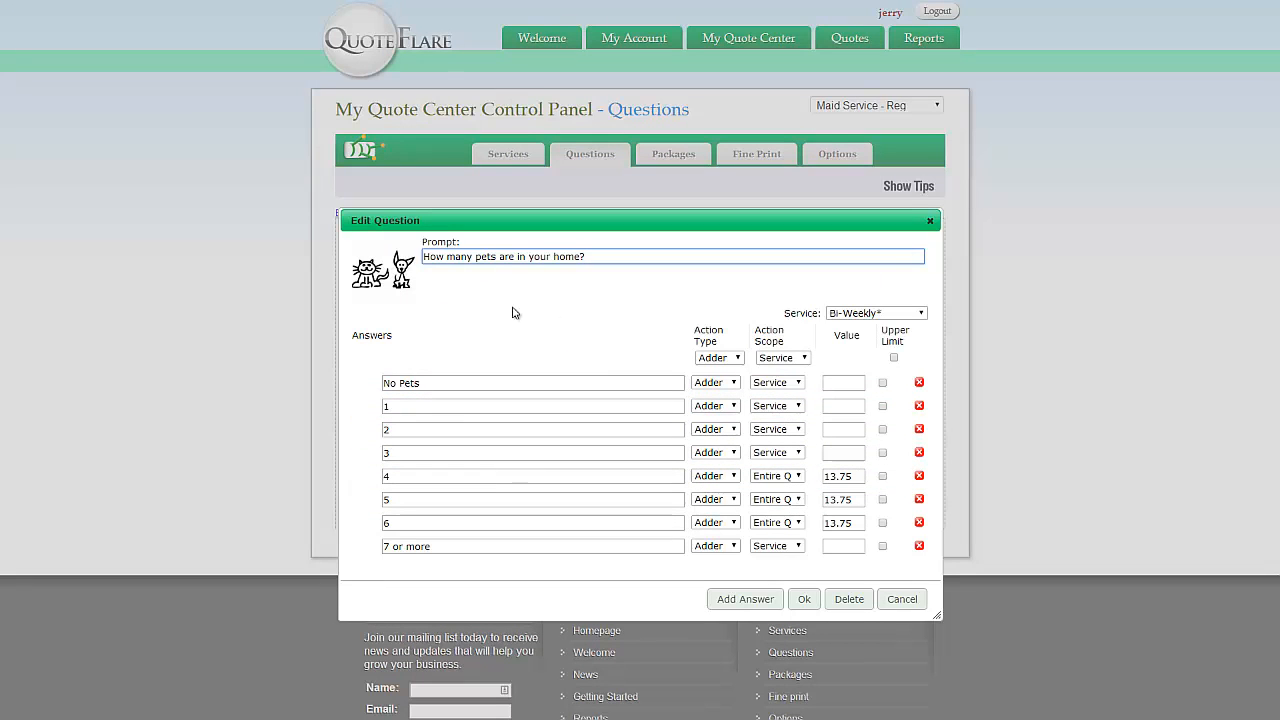
click(880, 313)
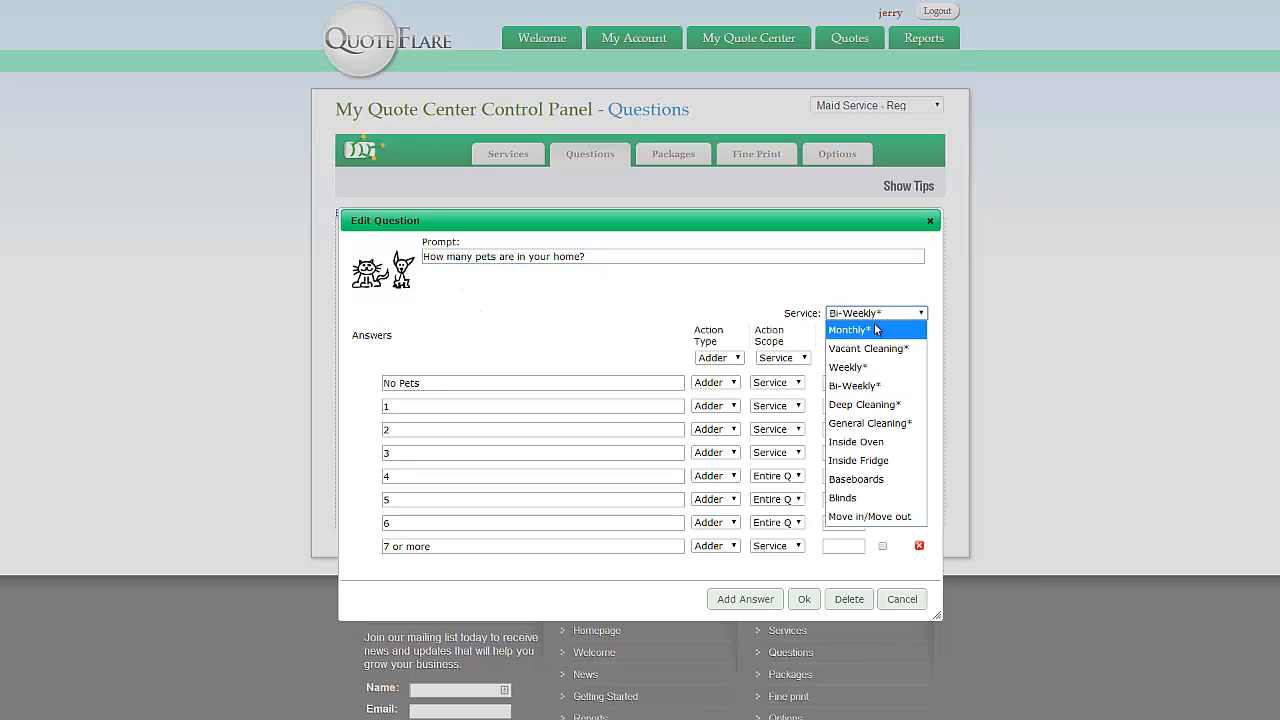
click(876, 330)
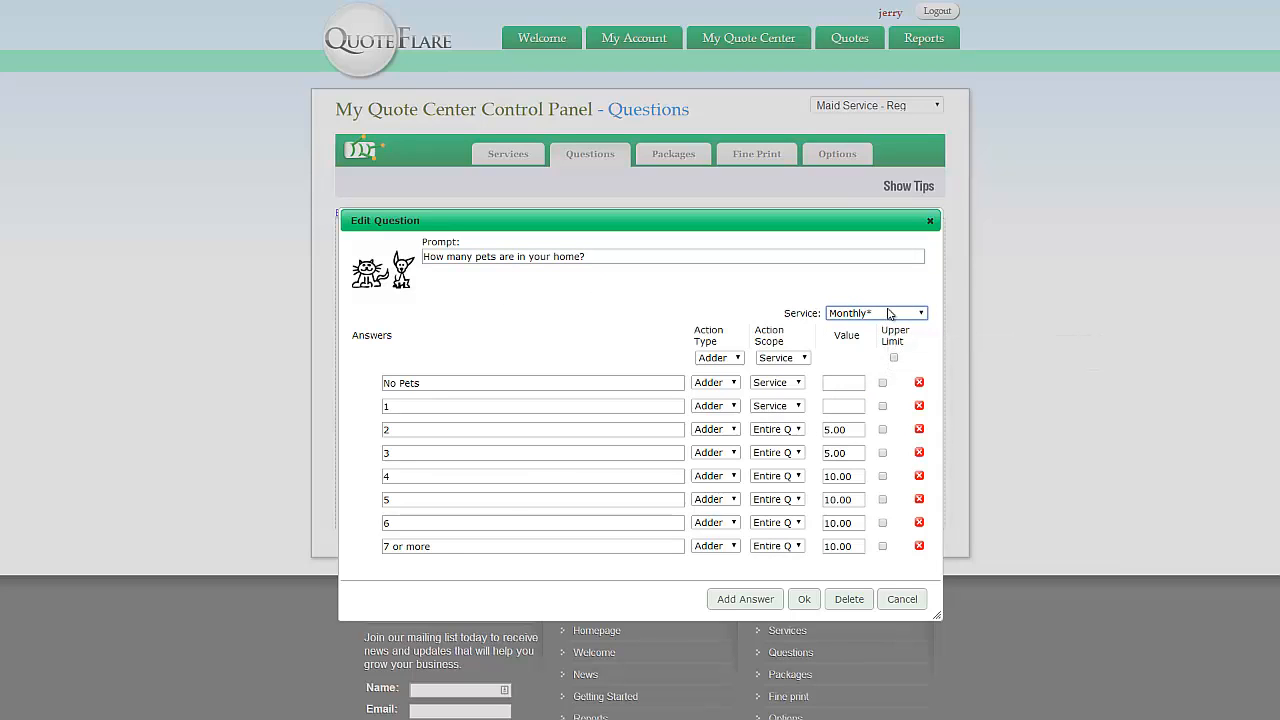
click(886, 314)
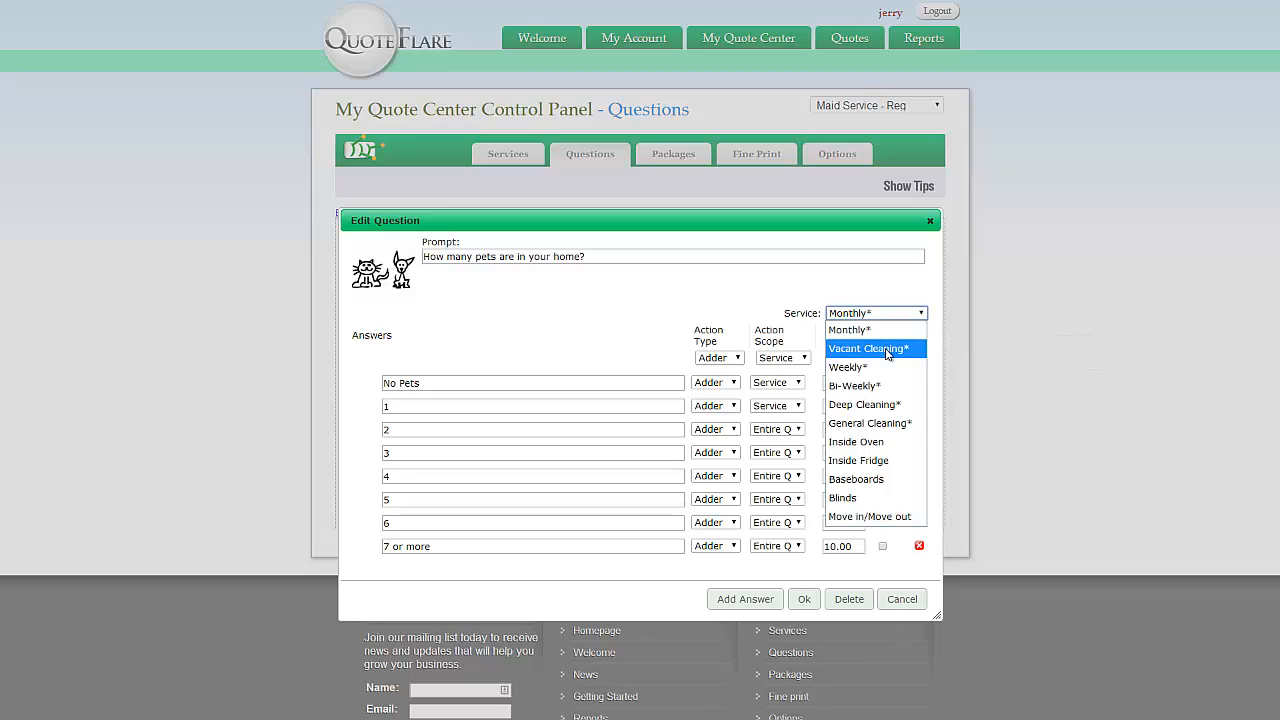
click(887, 345)
click(886, 314)
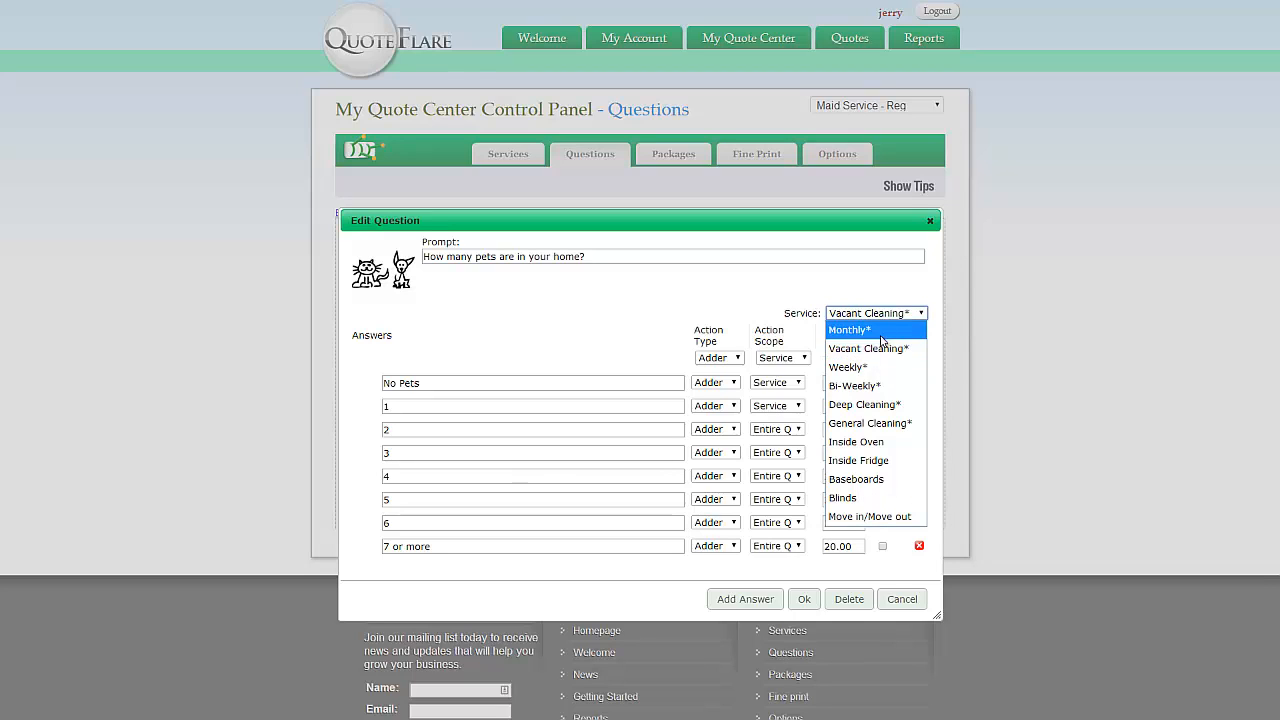
click(878, 362)
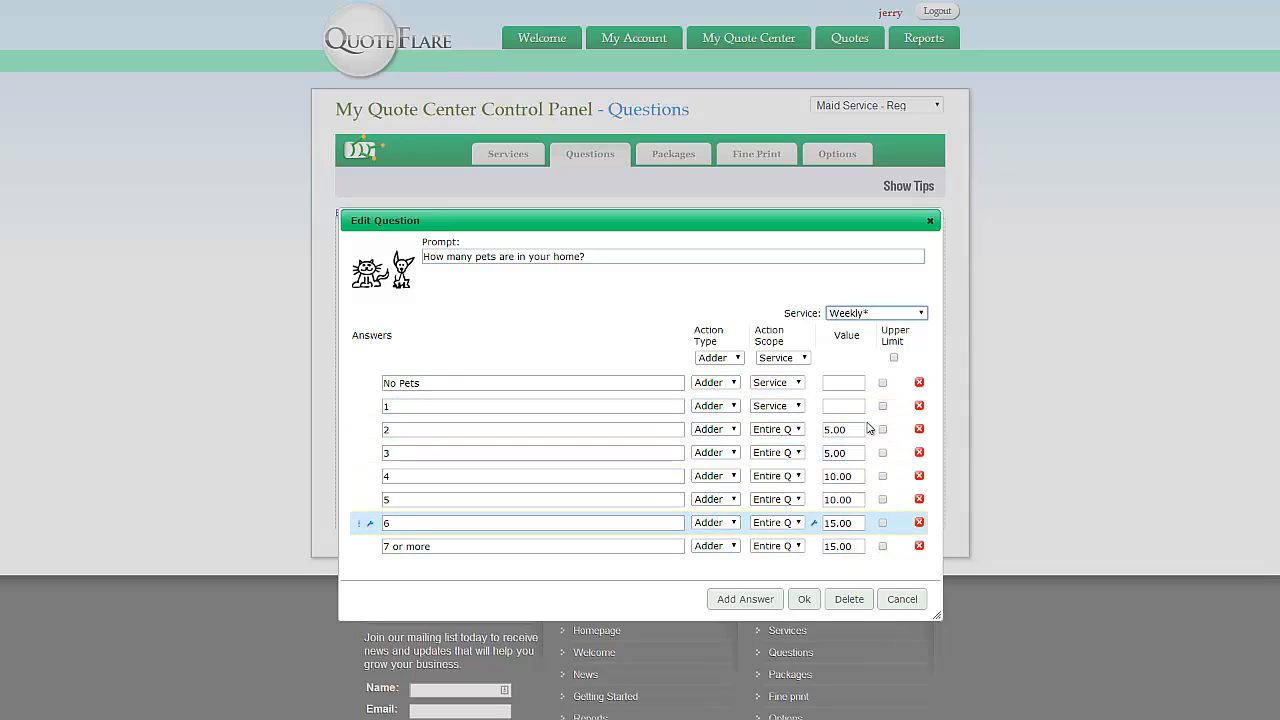
click(884, 316)
click(866, 368)
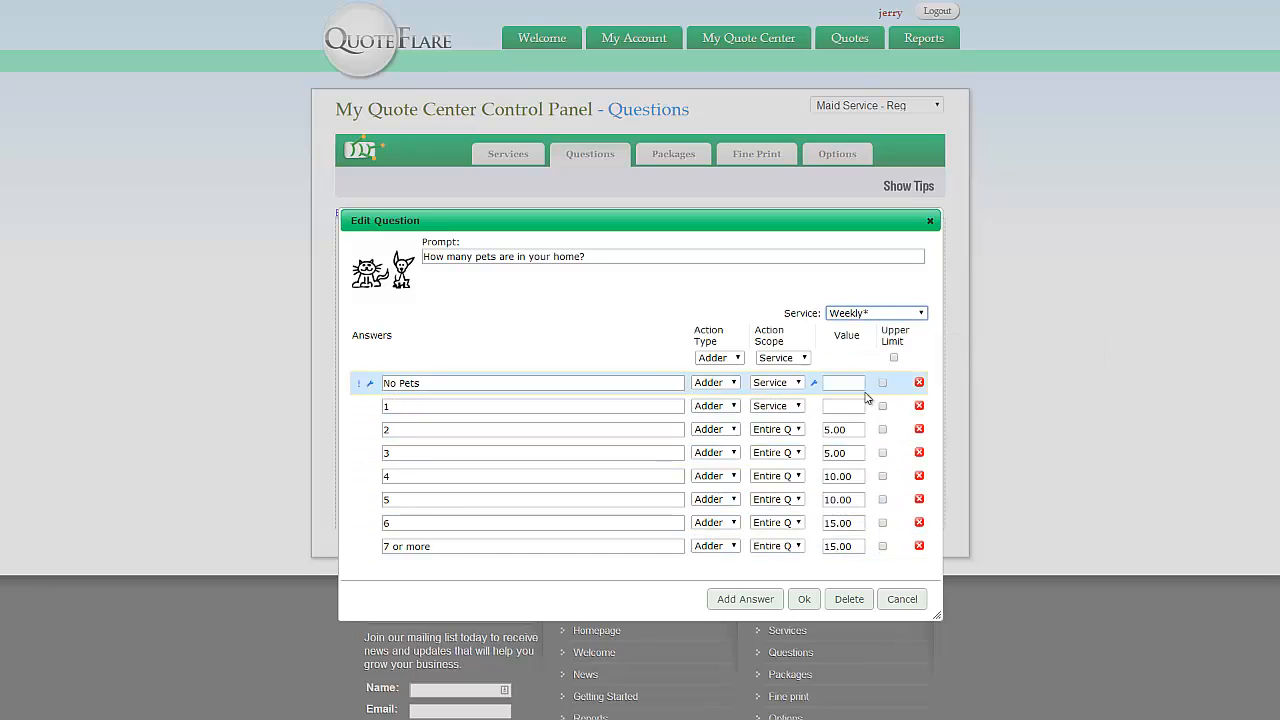
- Compare the pets question's Monthly values with its Bi-Weekly values
click(884, 316)
click(869, 338)
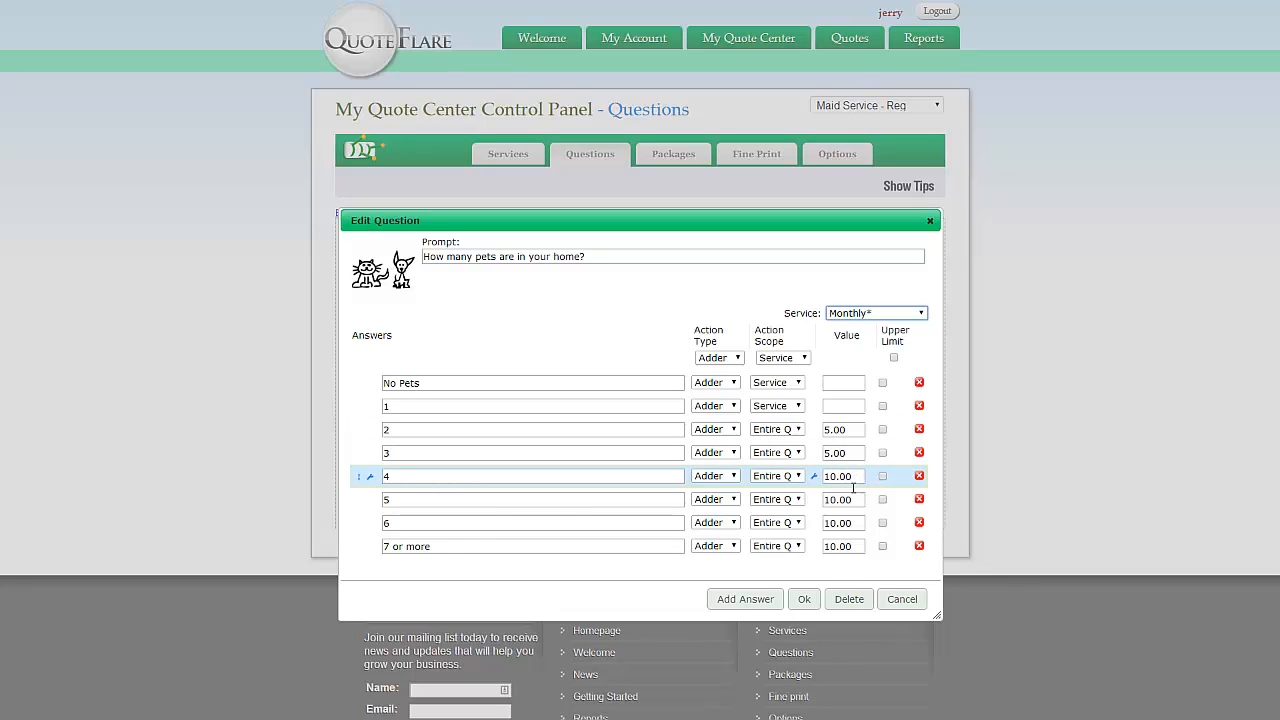
click(865, 313)
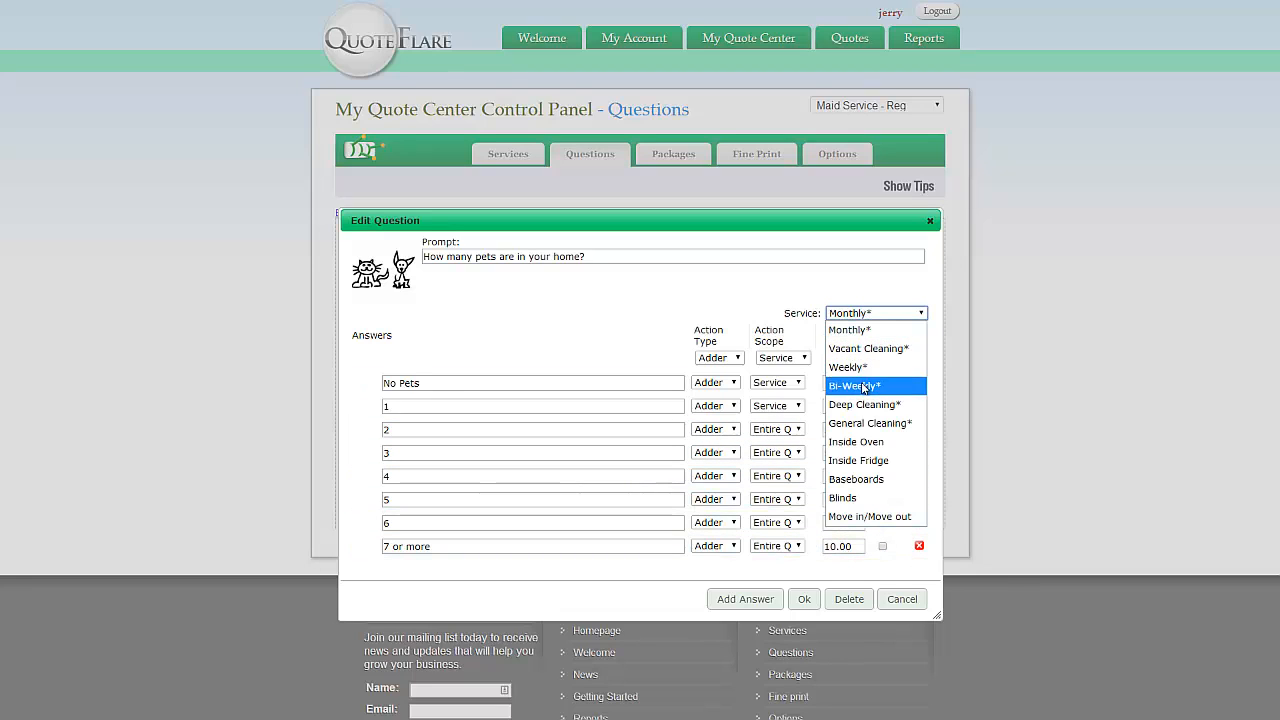
click(864, 387)
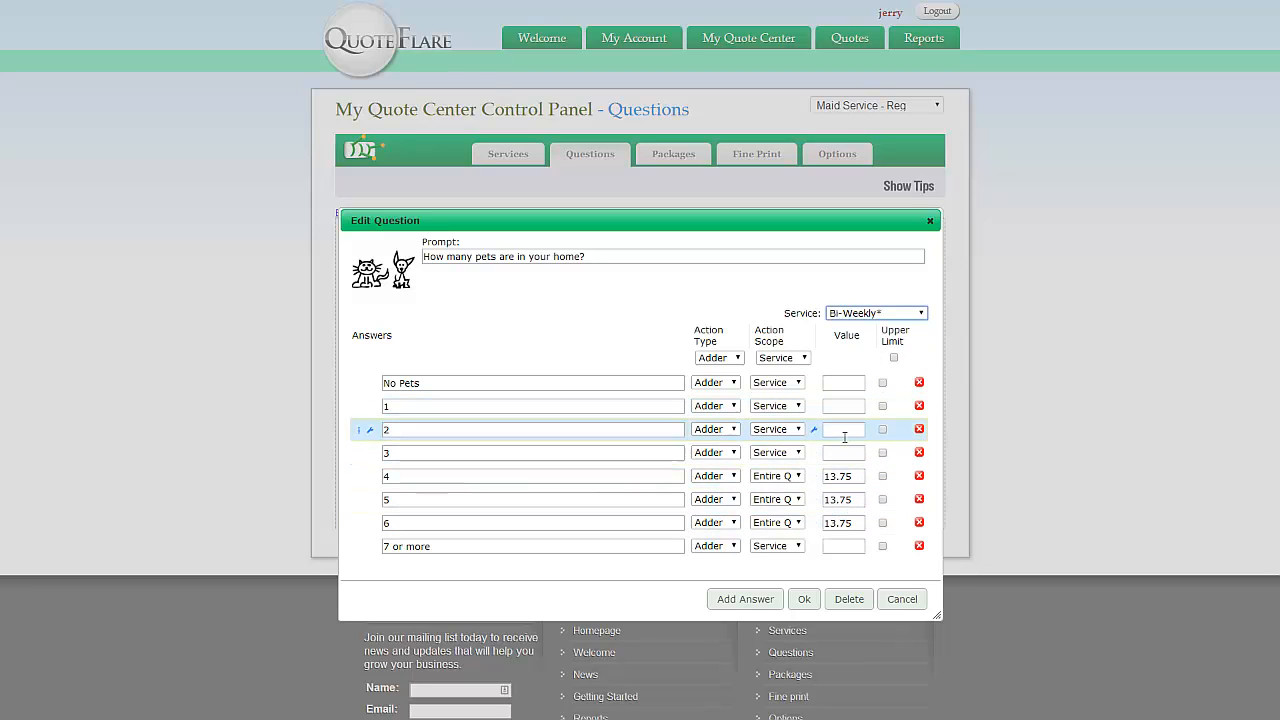
click(876, 313)
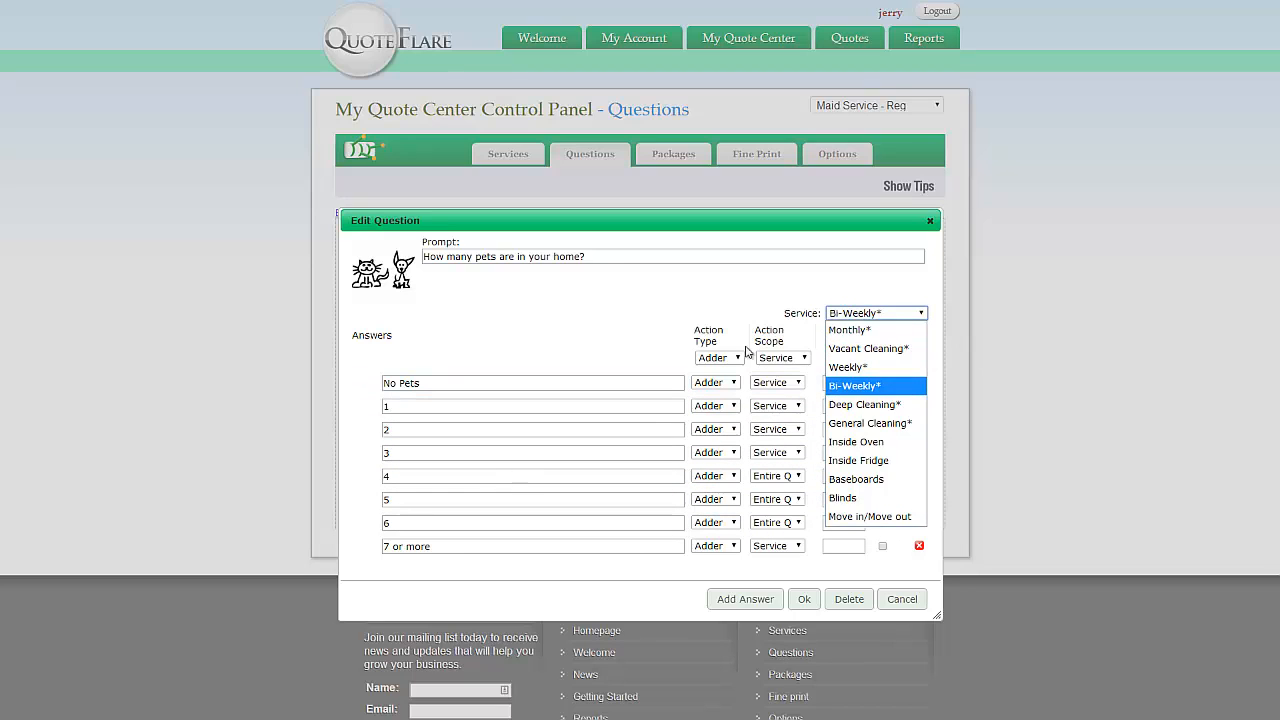
click(609, 331)
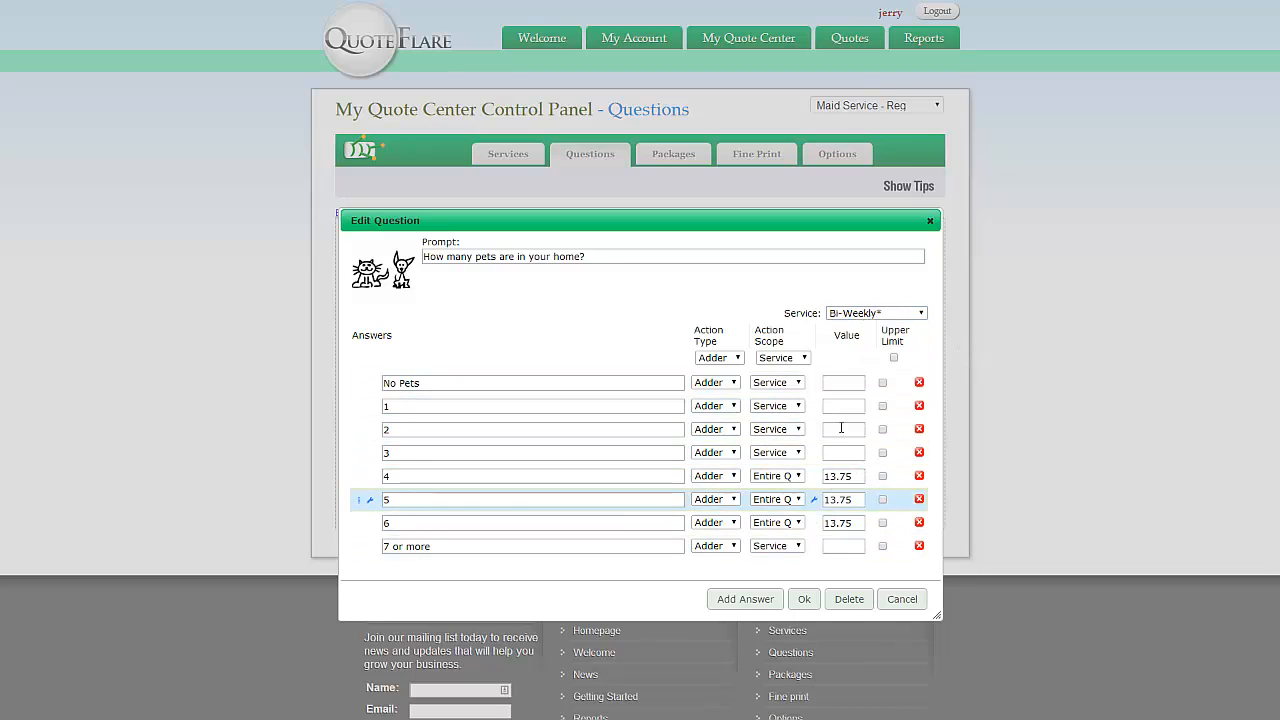
- Check the pets question's Weekly values against Bi-Weekly, and view the Deep Cleaning values
click(868, 314)
click(865, 367)
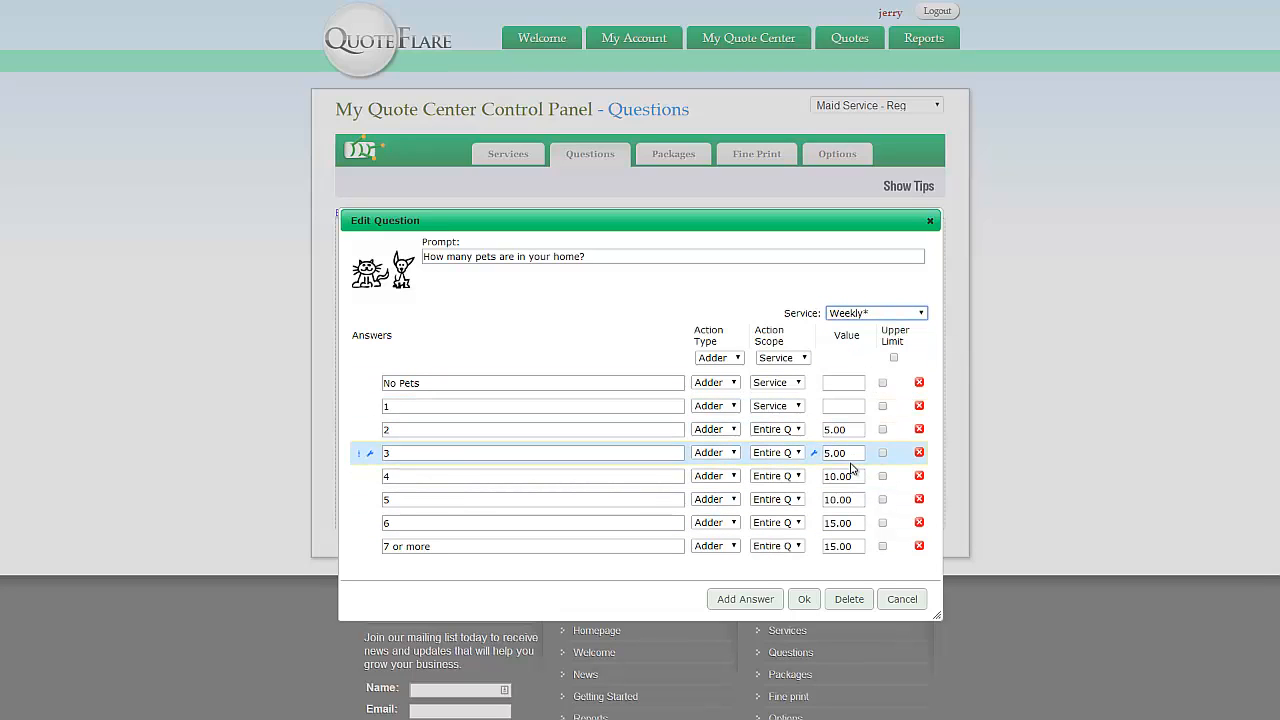
click(873, 316)
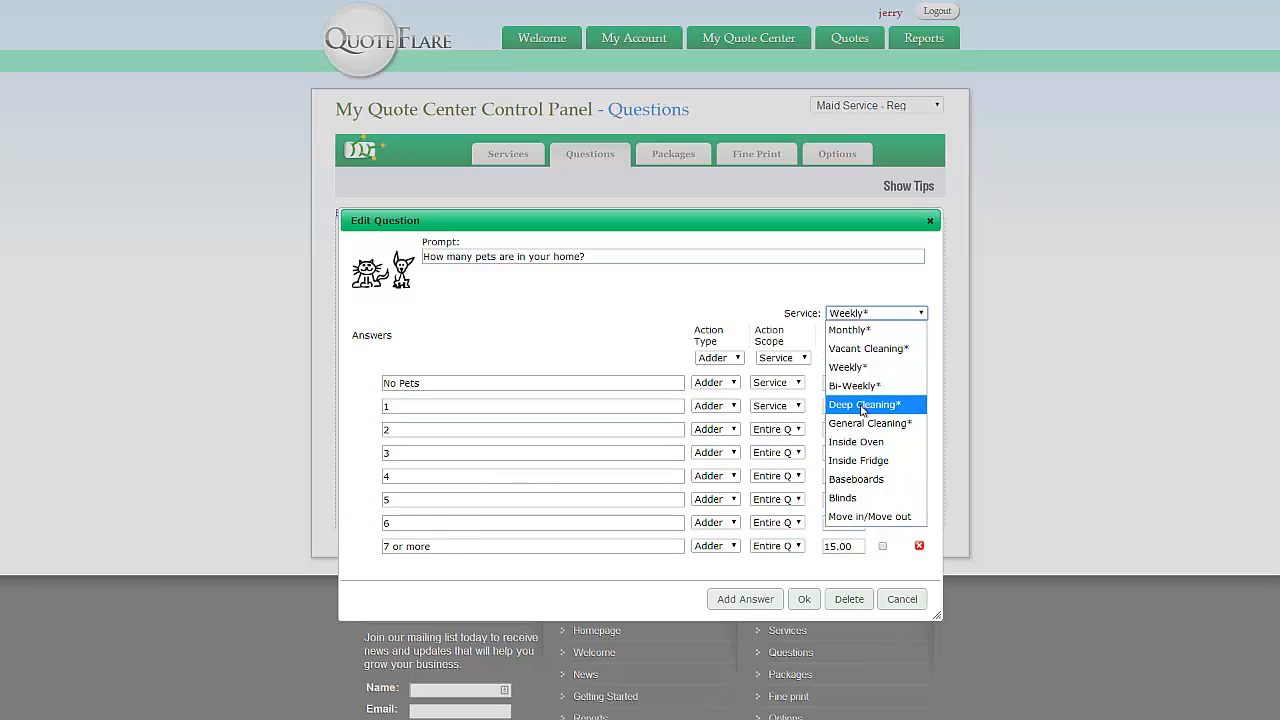
click(860, 381)
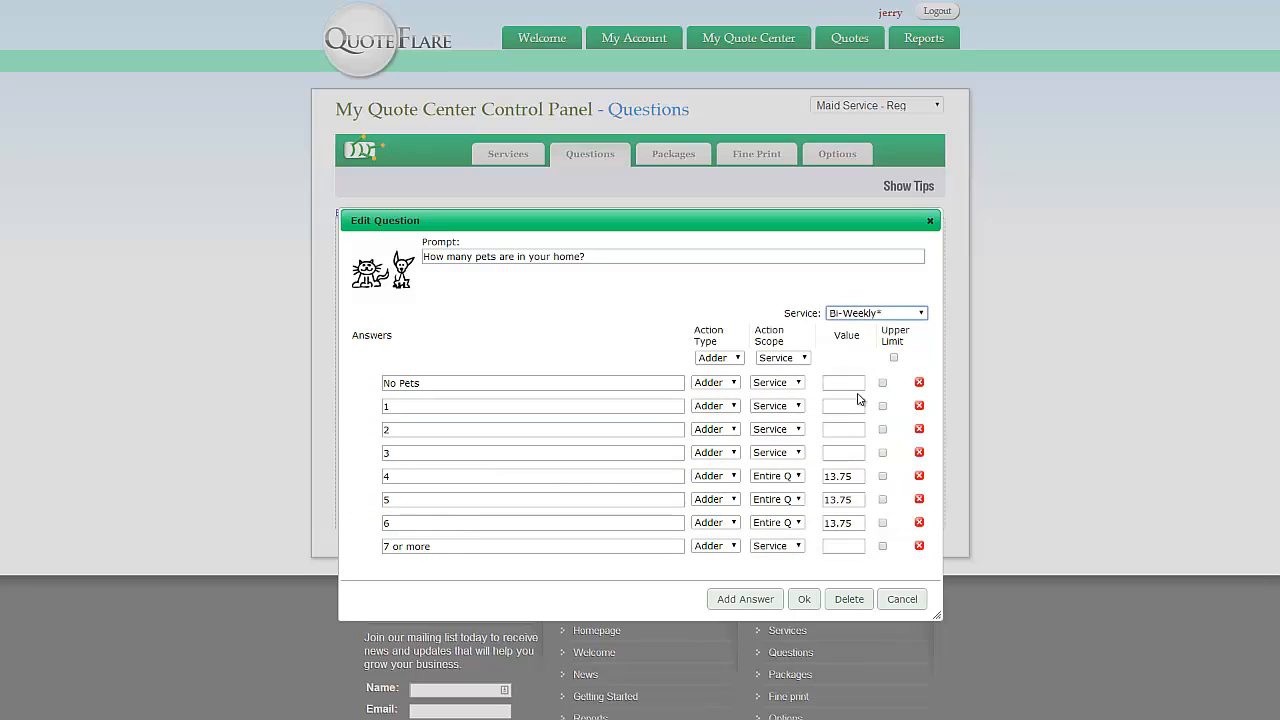
click(880, 313)
click(880, 404)
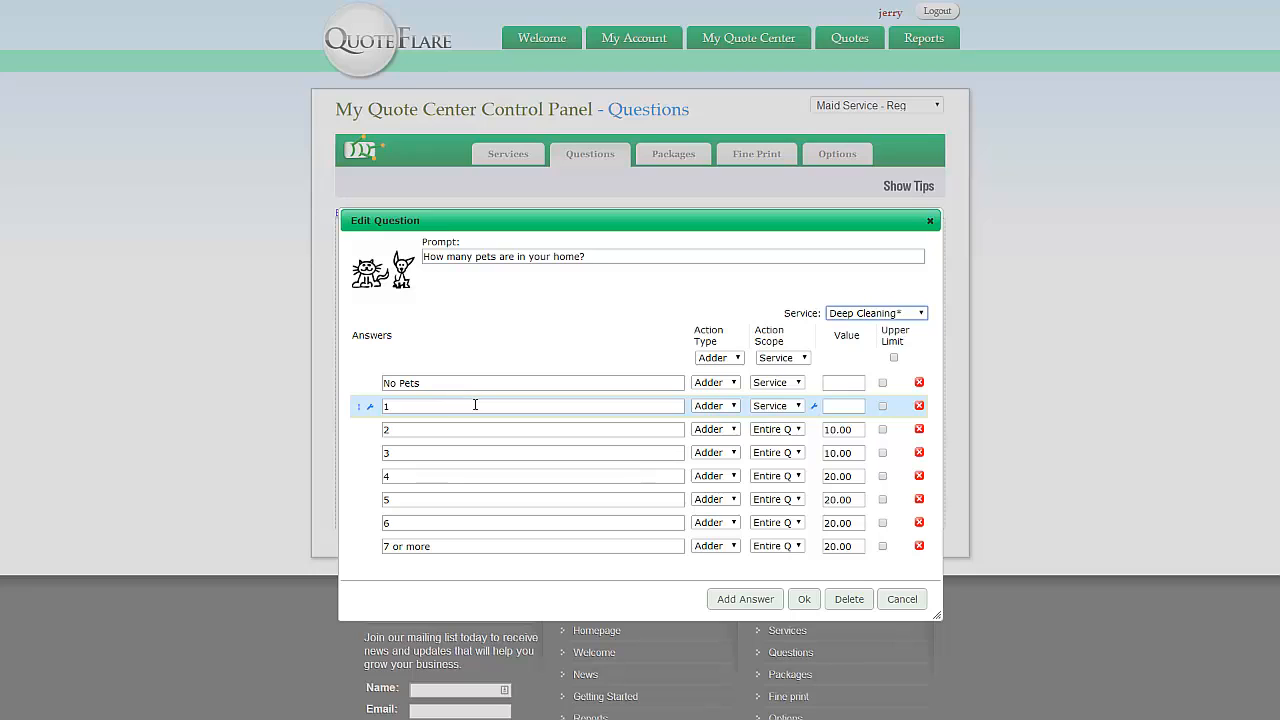
- For the Monthly service, change the one-pet answer's action type to Multiplier with a value of 1.05
click(868, 314)
click(862, 330)
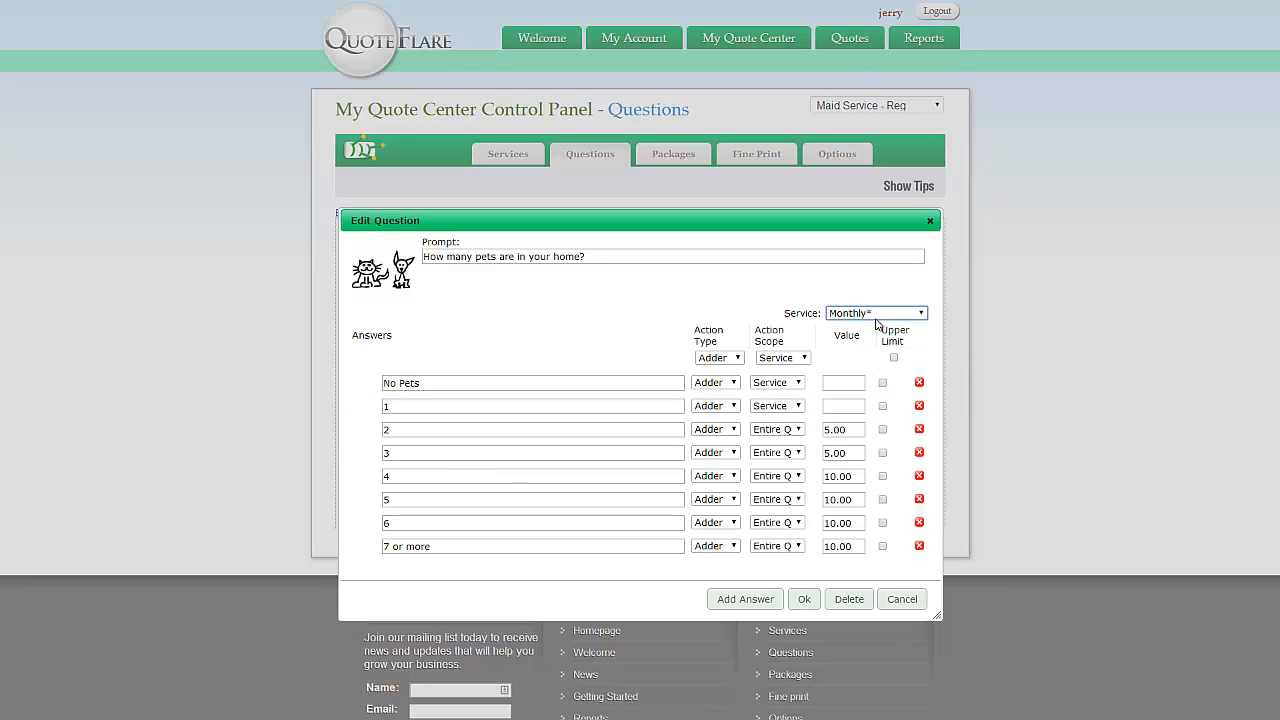
click(733, 406)
click(718, 441)
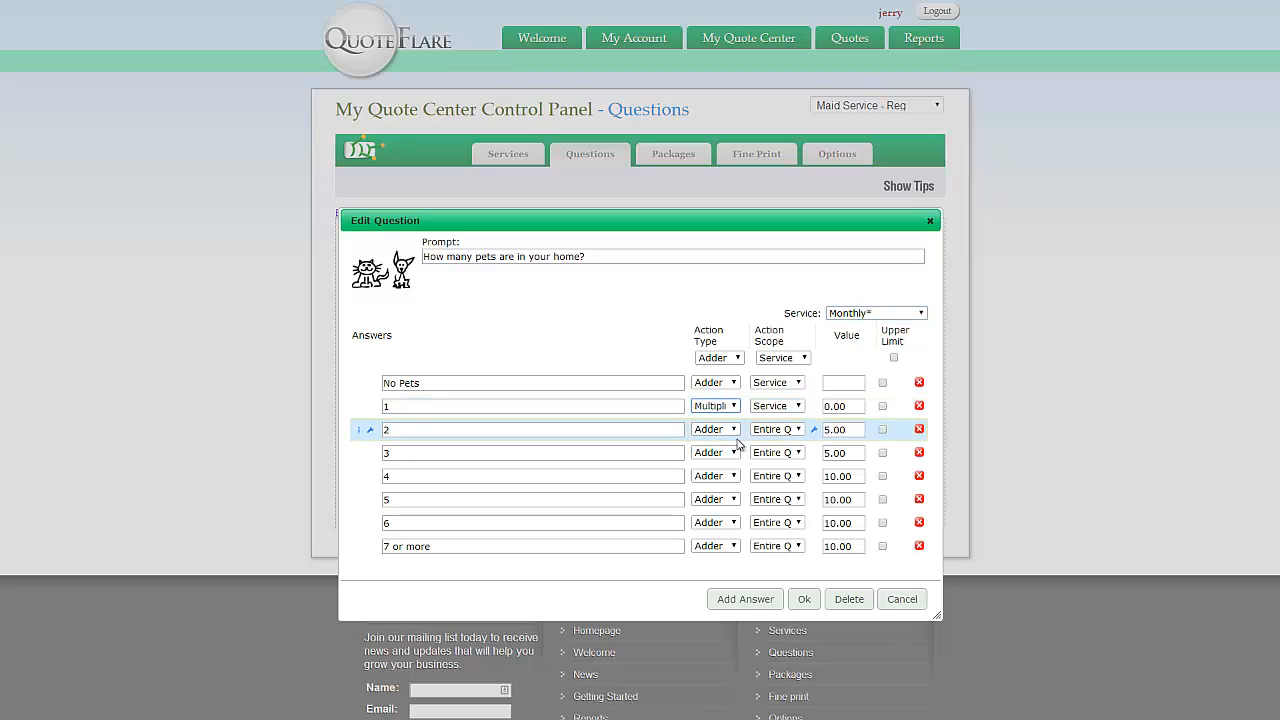
click(842, 406)
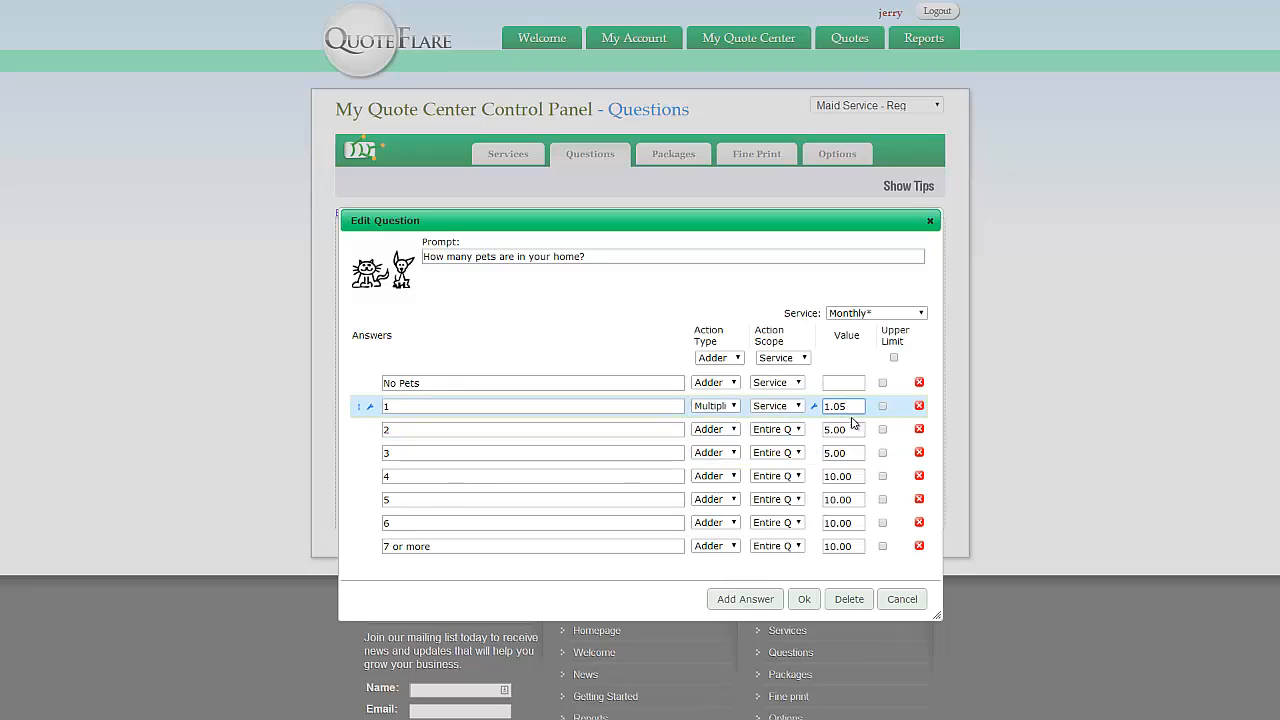
- Apply the Multiplier action type to all Monthly pet answers at once, and return No Pets to Adder with its value left blank
click(732, 429)
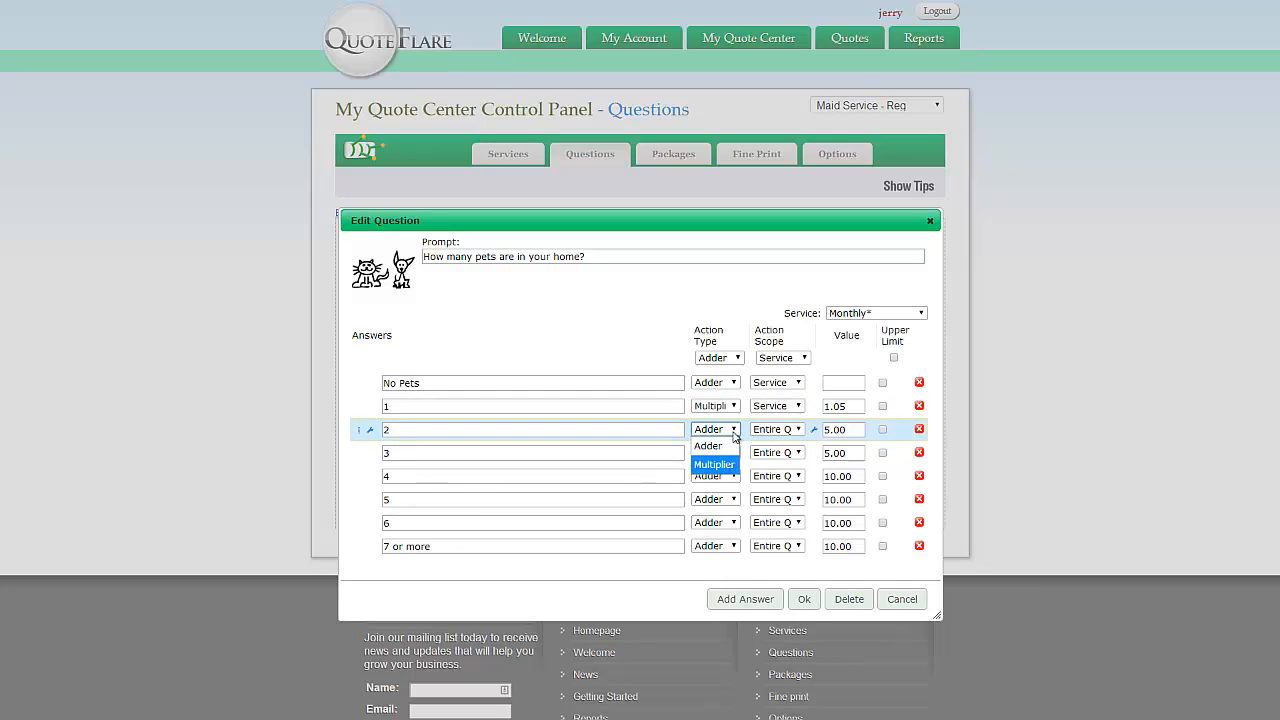
click(737, 358)
click(720, 393)
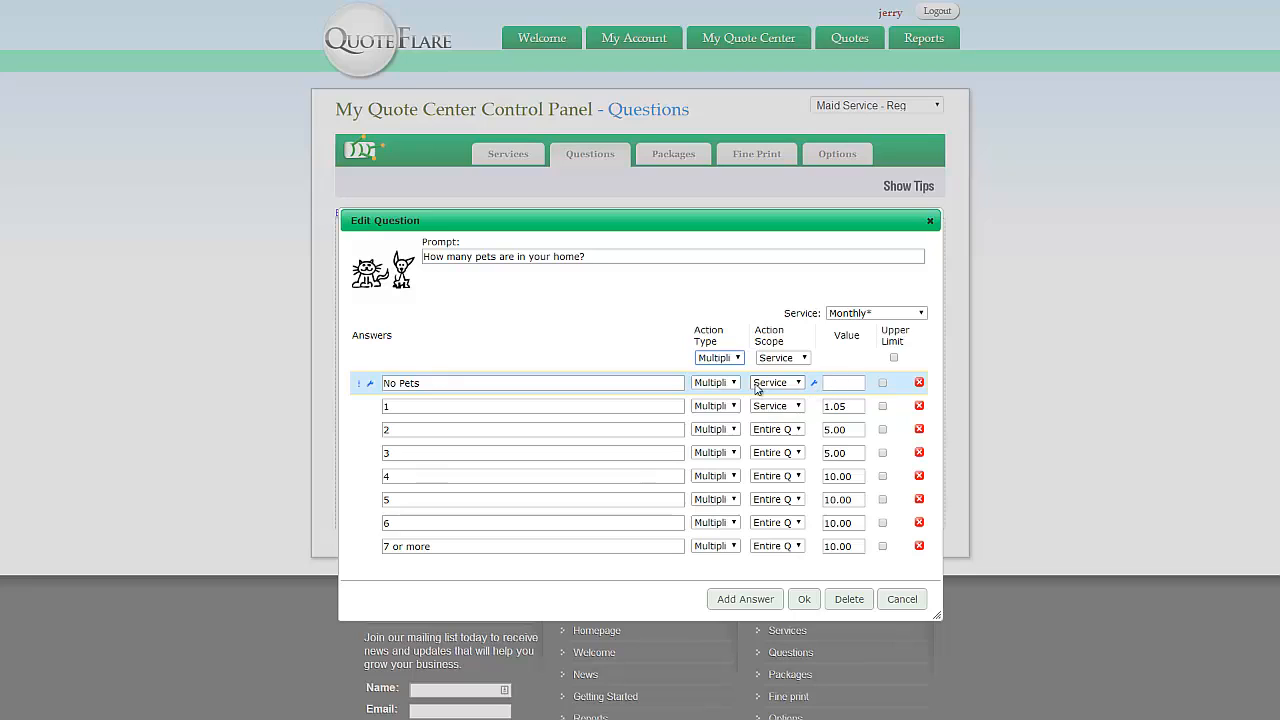
click(716, 382)
click(710, 399)
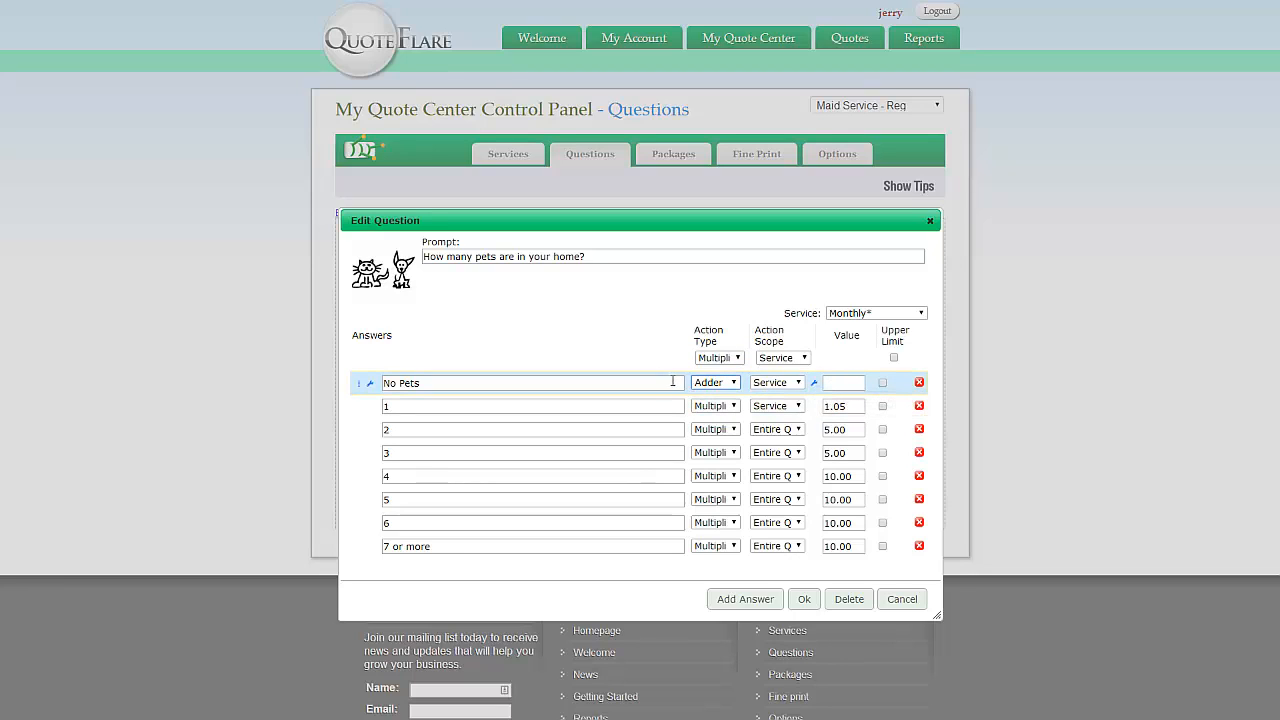
click(838, 383)
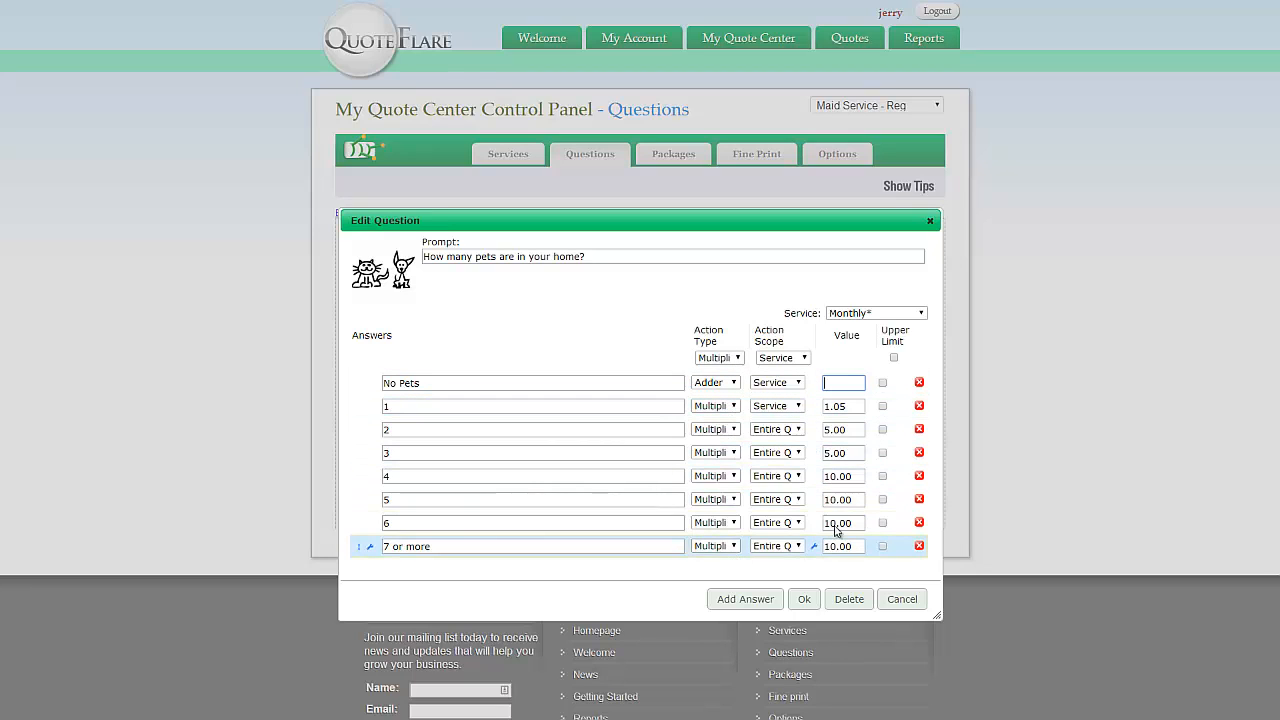
- Set the two-pet value to 1.10 and fill a downward value range from 1.10, incrementing by .05 for 8 answers
double_click(843, 430)
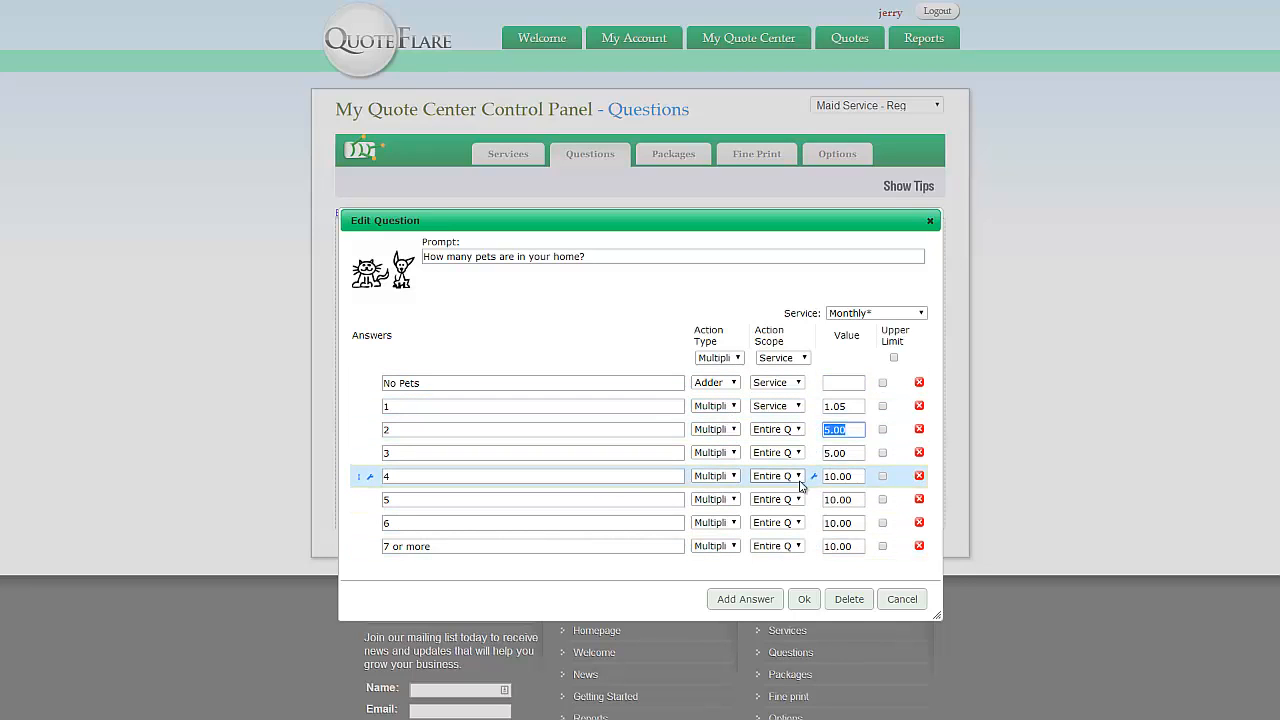
text(1.)
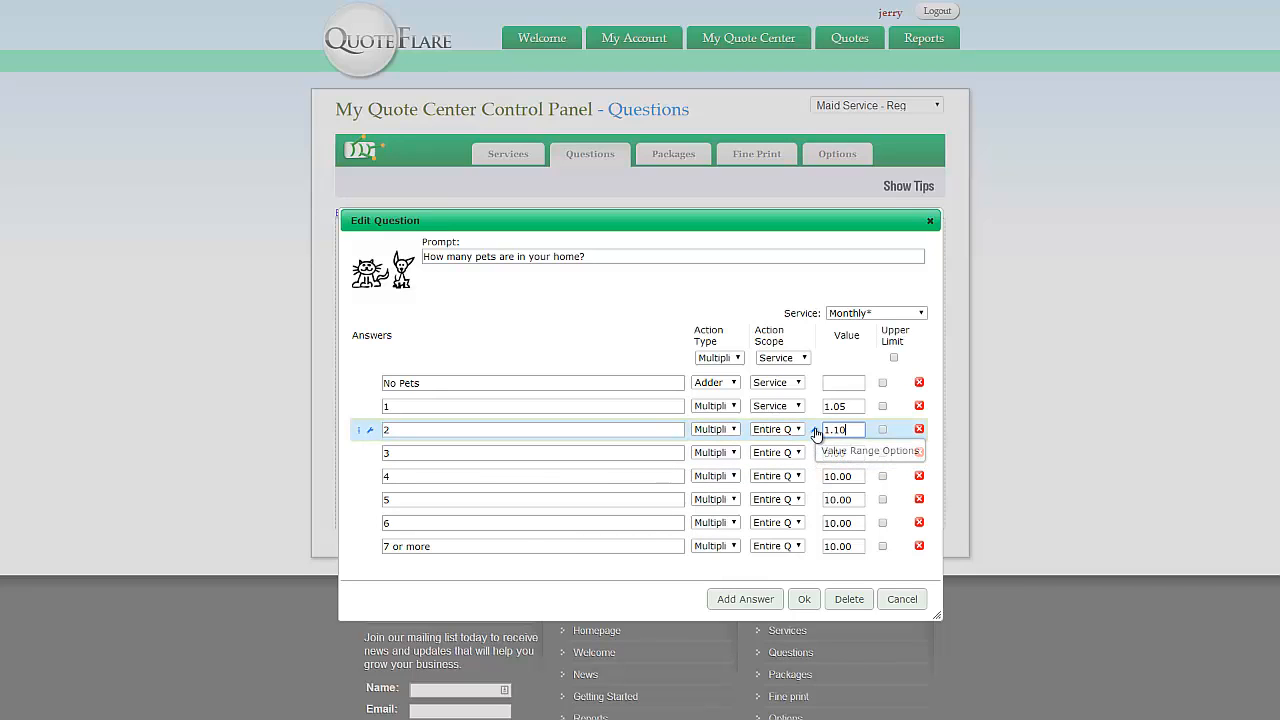
click(815, 433)
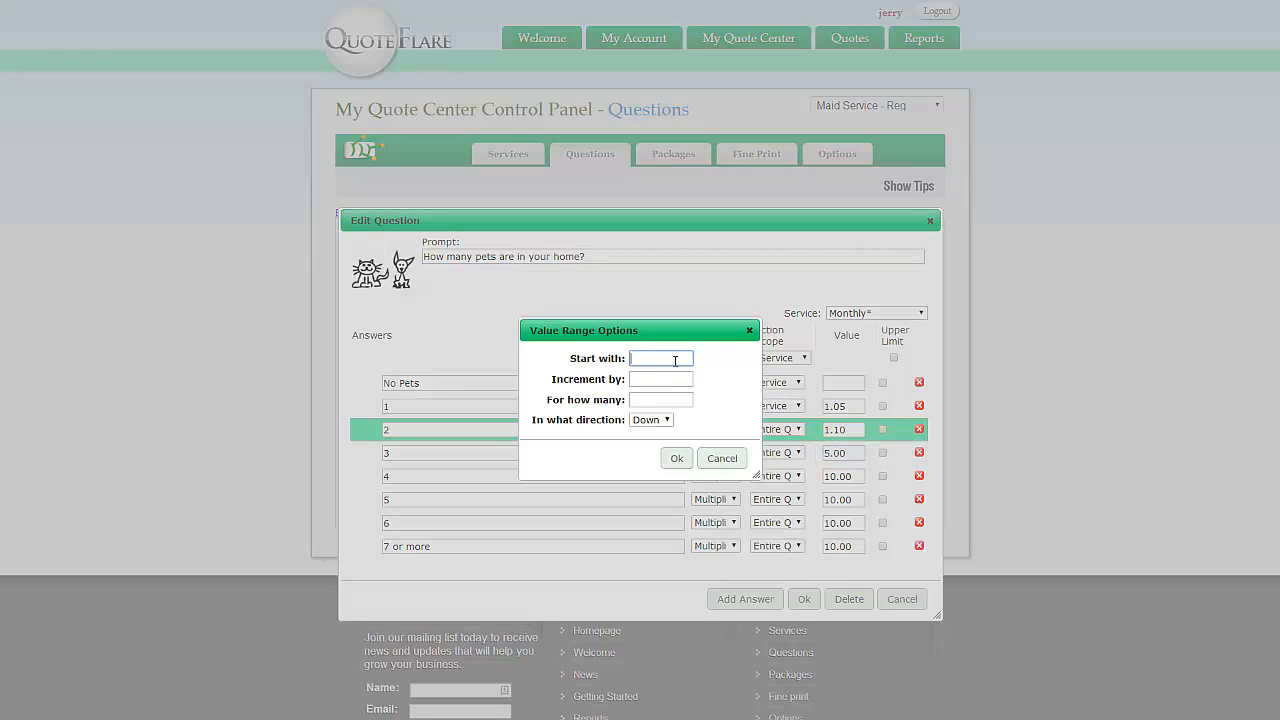
text(1.10)
click(645, 379)
text(.05)
click(643, 399)
text(8)
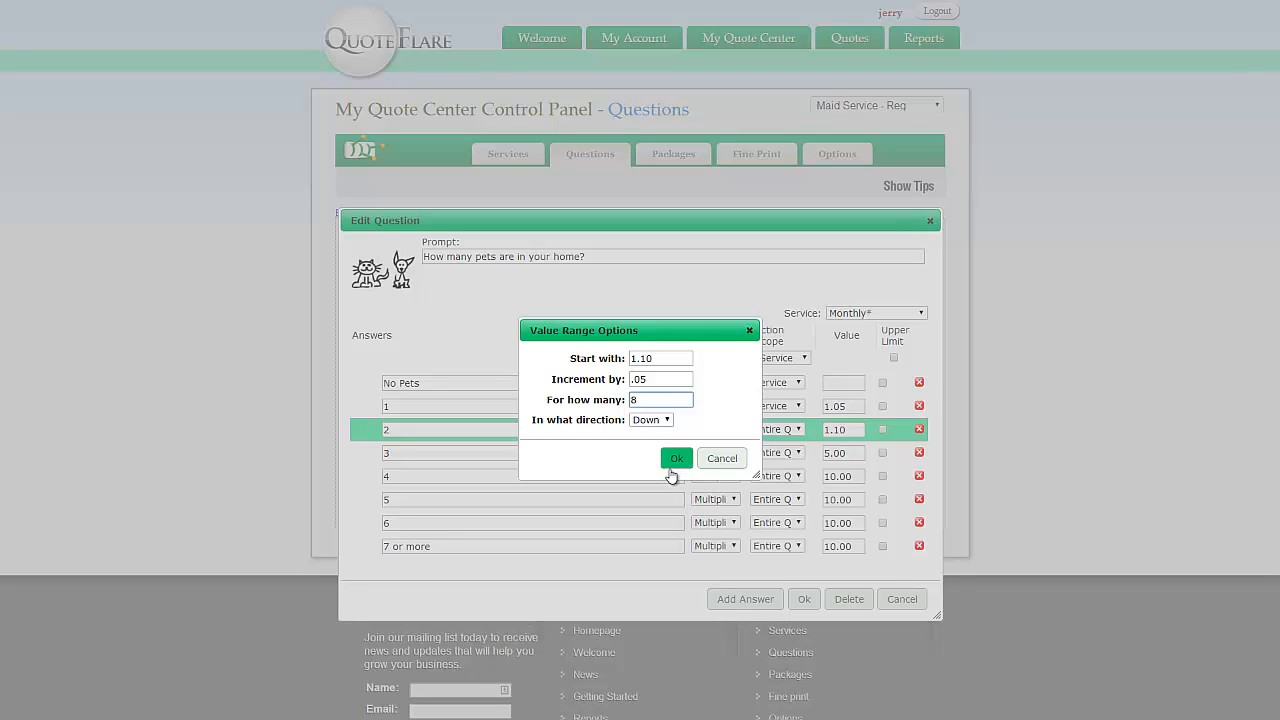
click(676, 458)
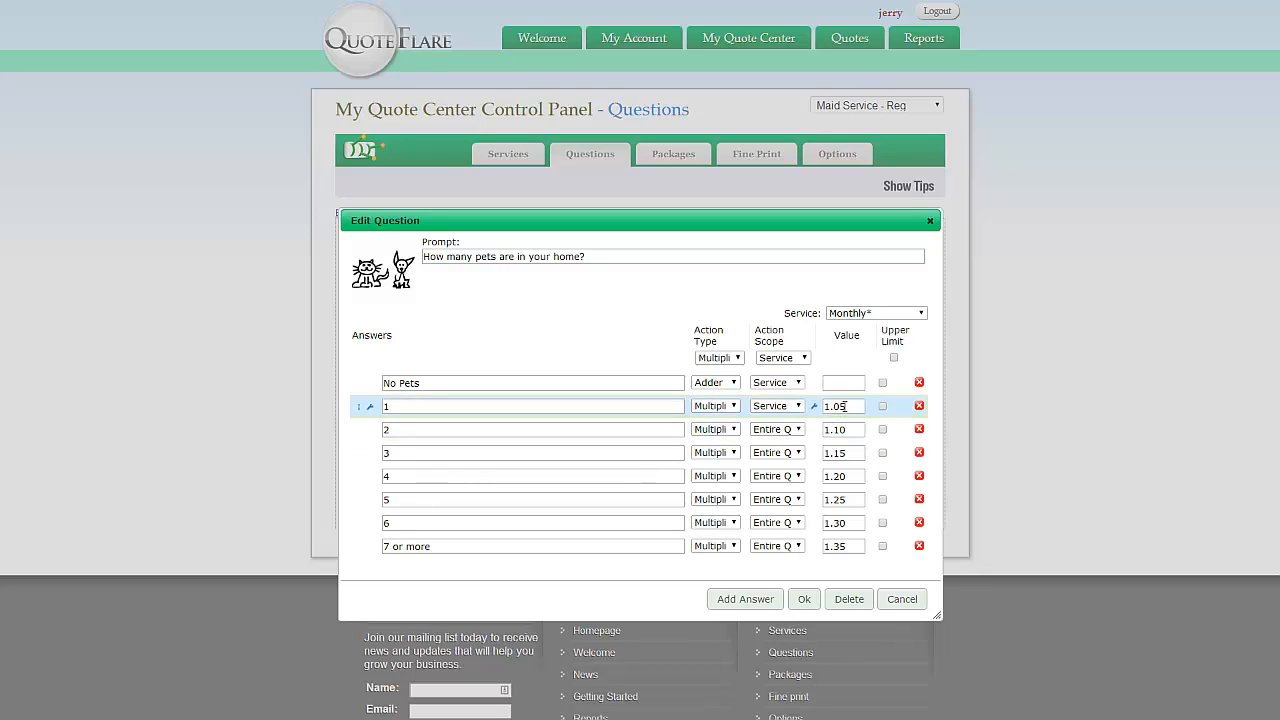
- Set the Monthly multiplier to 1.02 for one pet and 1.04 for two pets
click(843, 406)
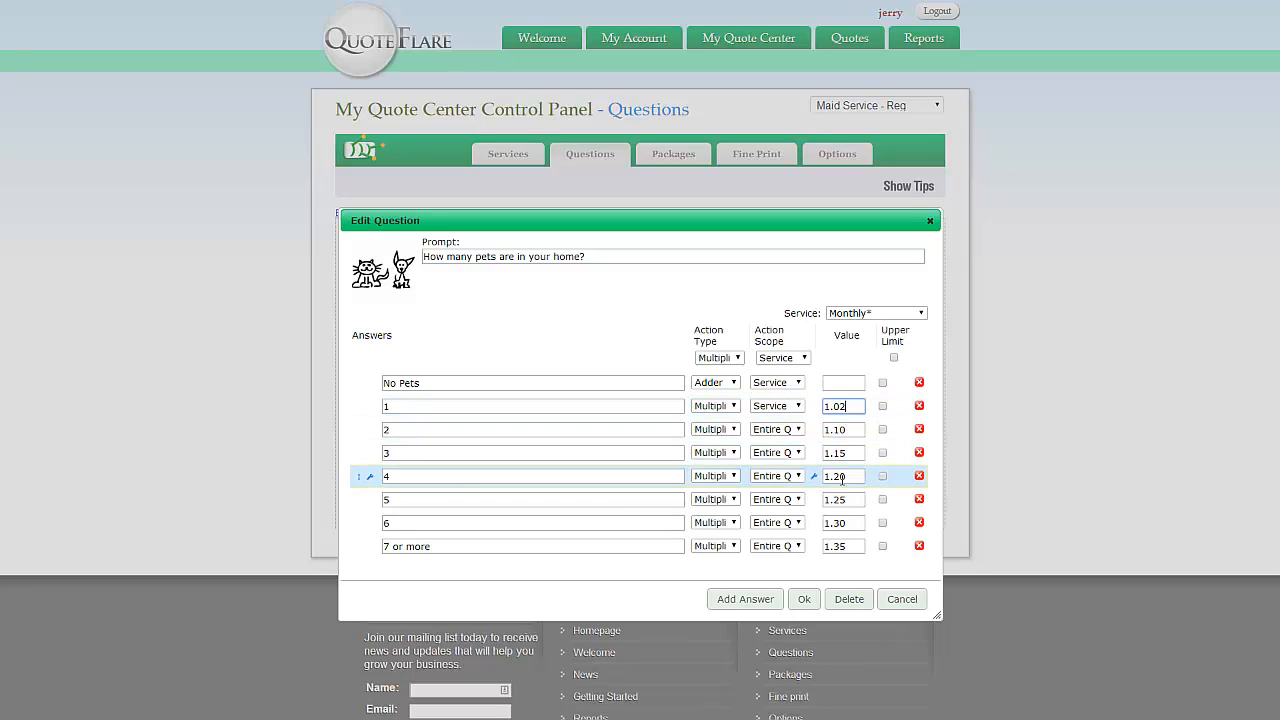
click(850, 429)
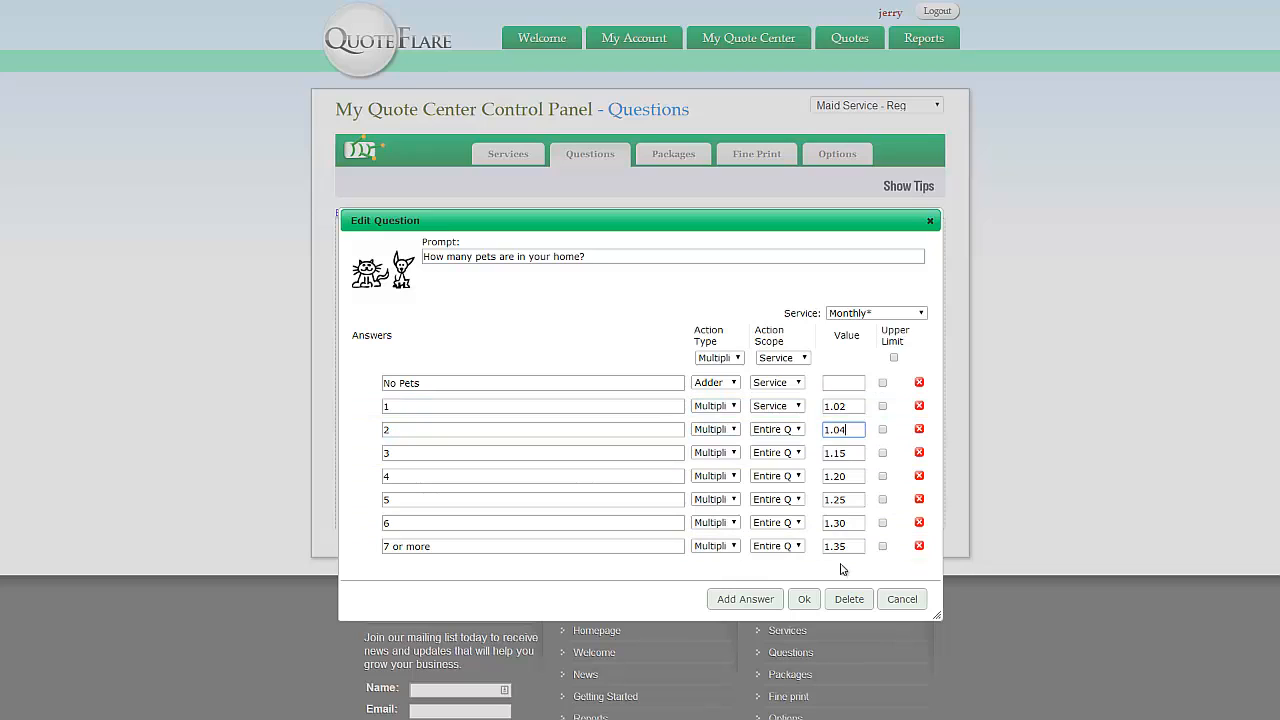
- Review the pet answers' pricing for the Vacant Cleaning service and save the pets question
click(885, 316)
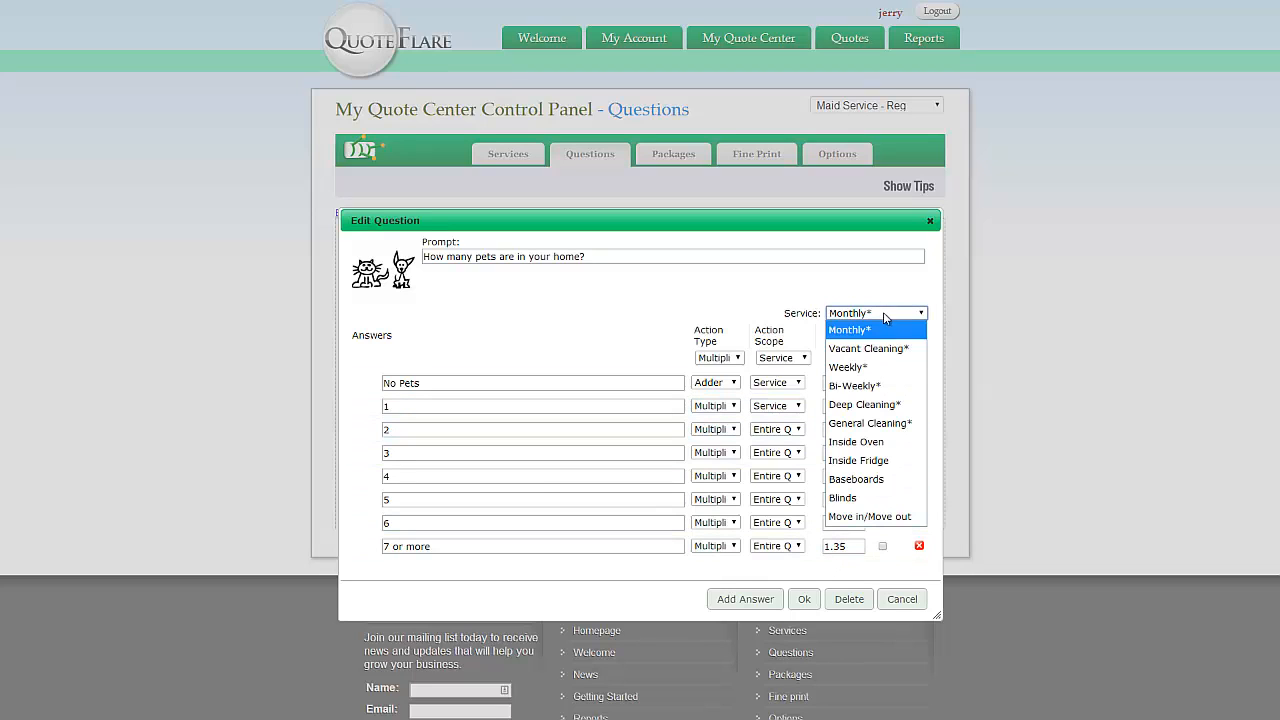
click(876, 350)
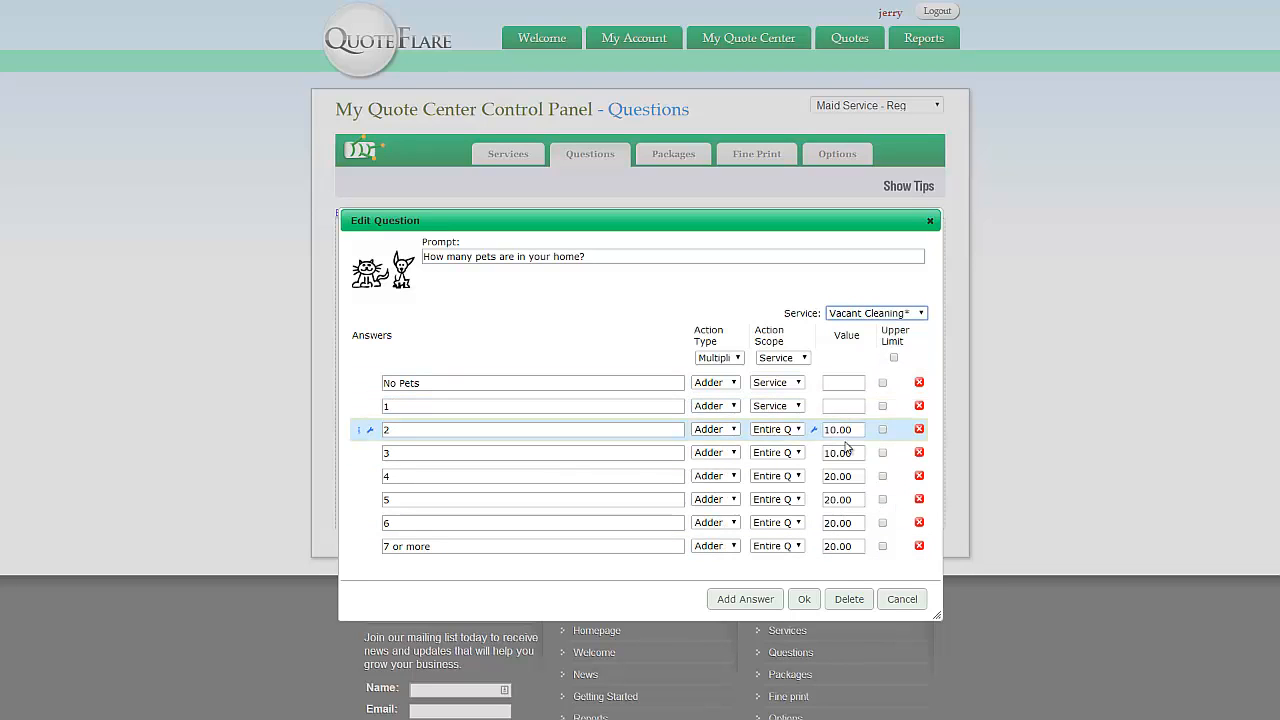
click(875, 317)
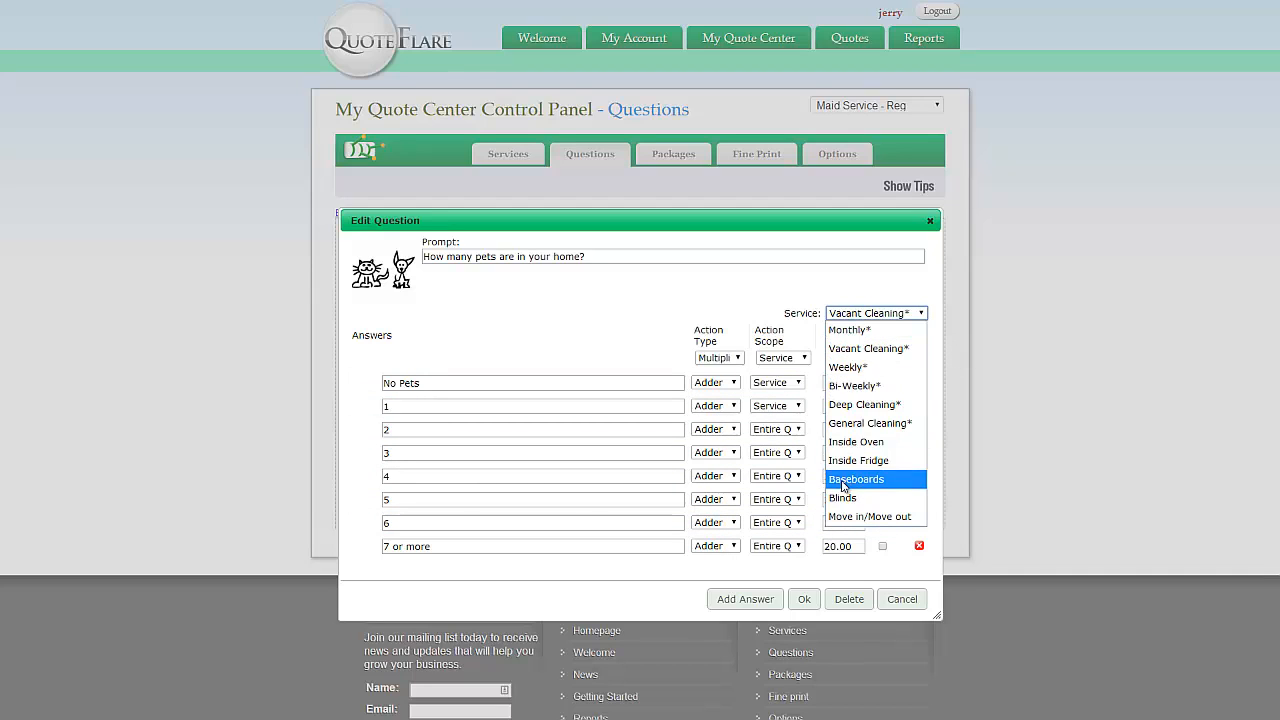
click(697, 338)
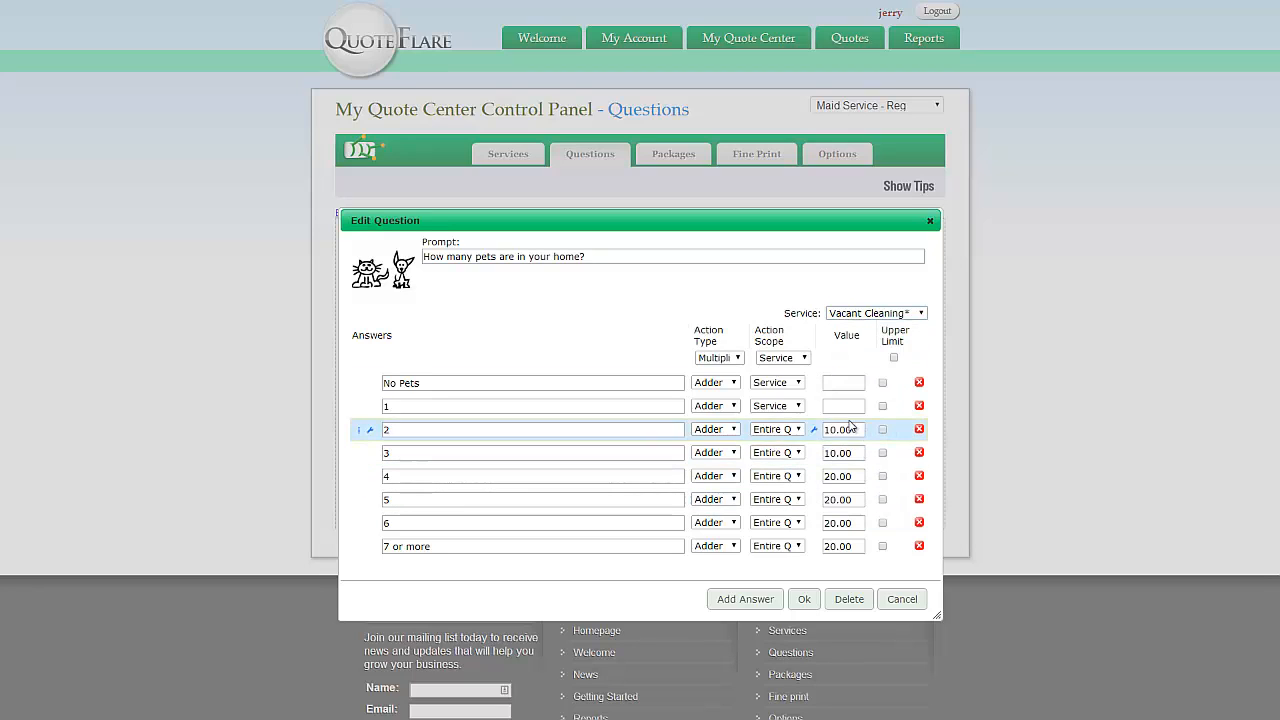
click(874, 316)
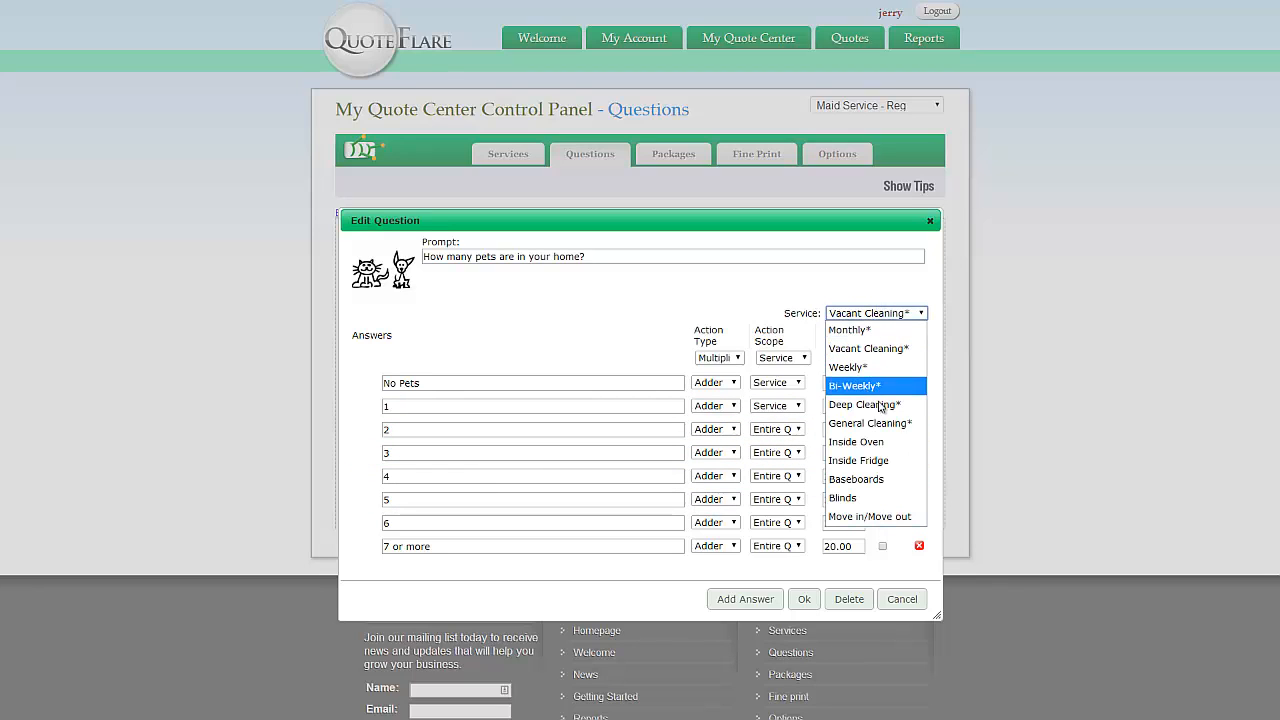
click(670, 400)
click(803, 598)
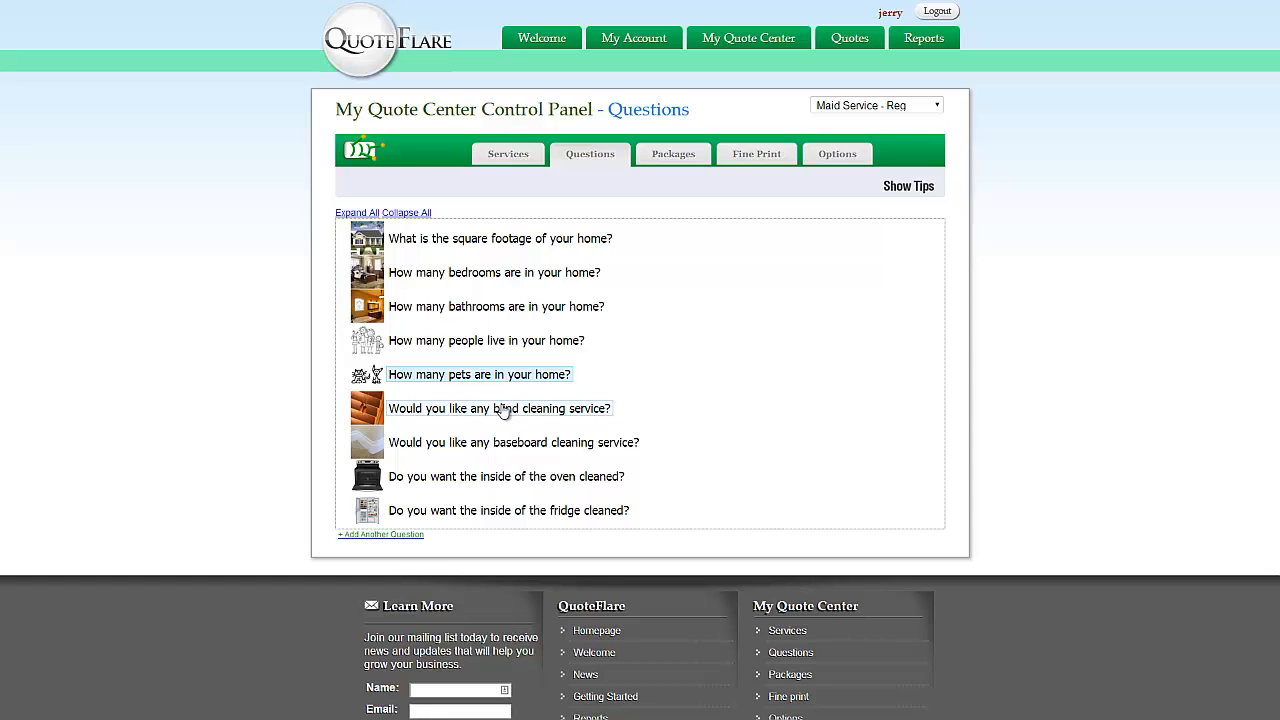
- Open the blind cleaning question and display its answer pricing for the Blinds service
click(503, 410)
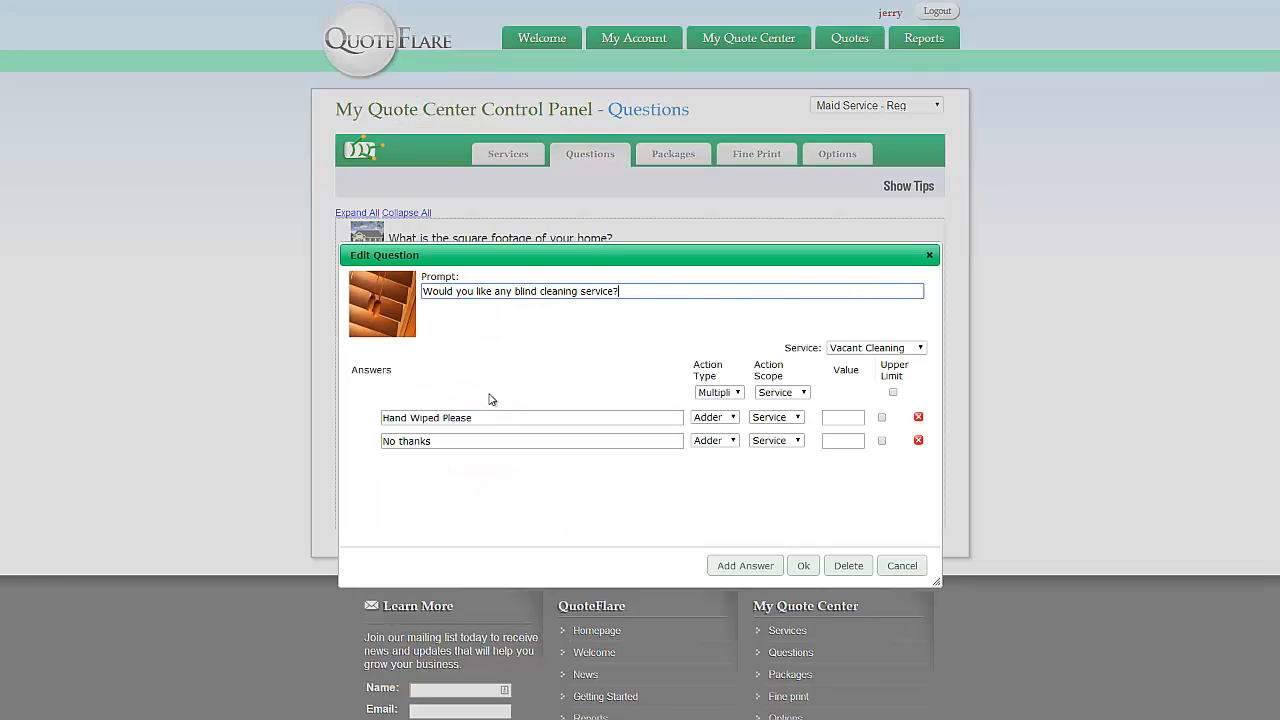
click(884, 348)
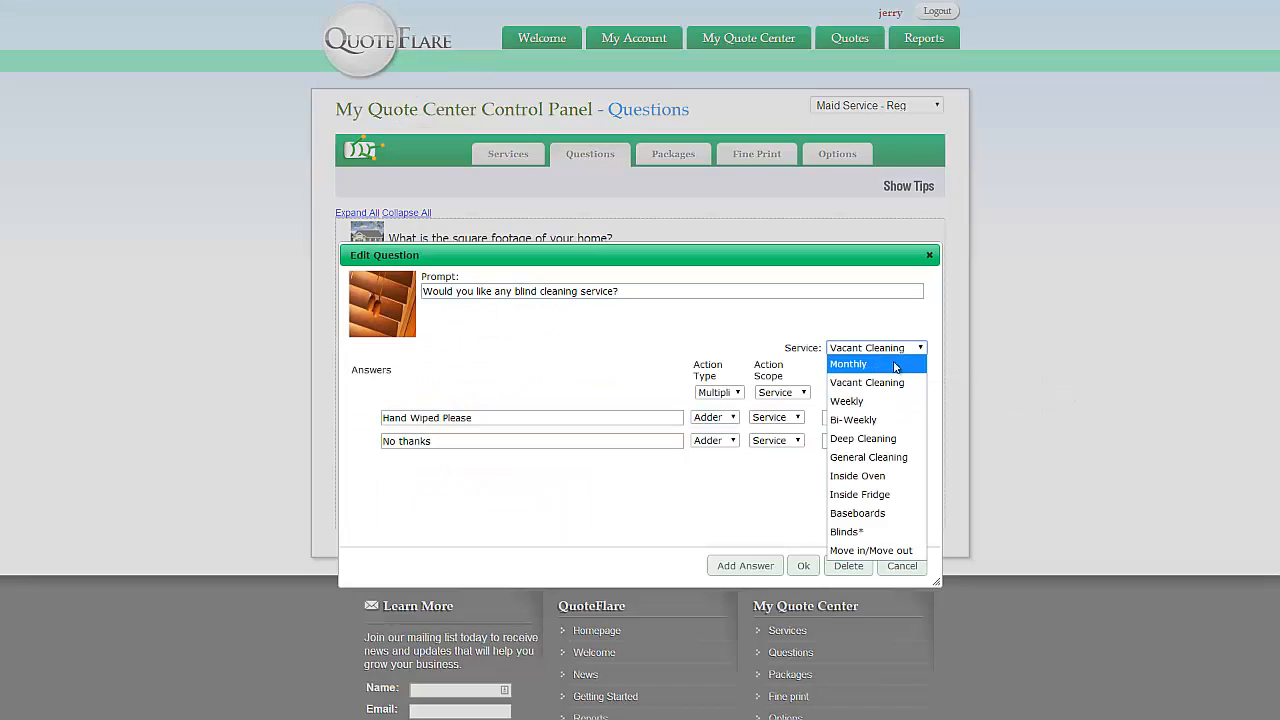
click(862, 533)
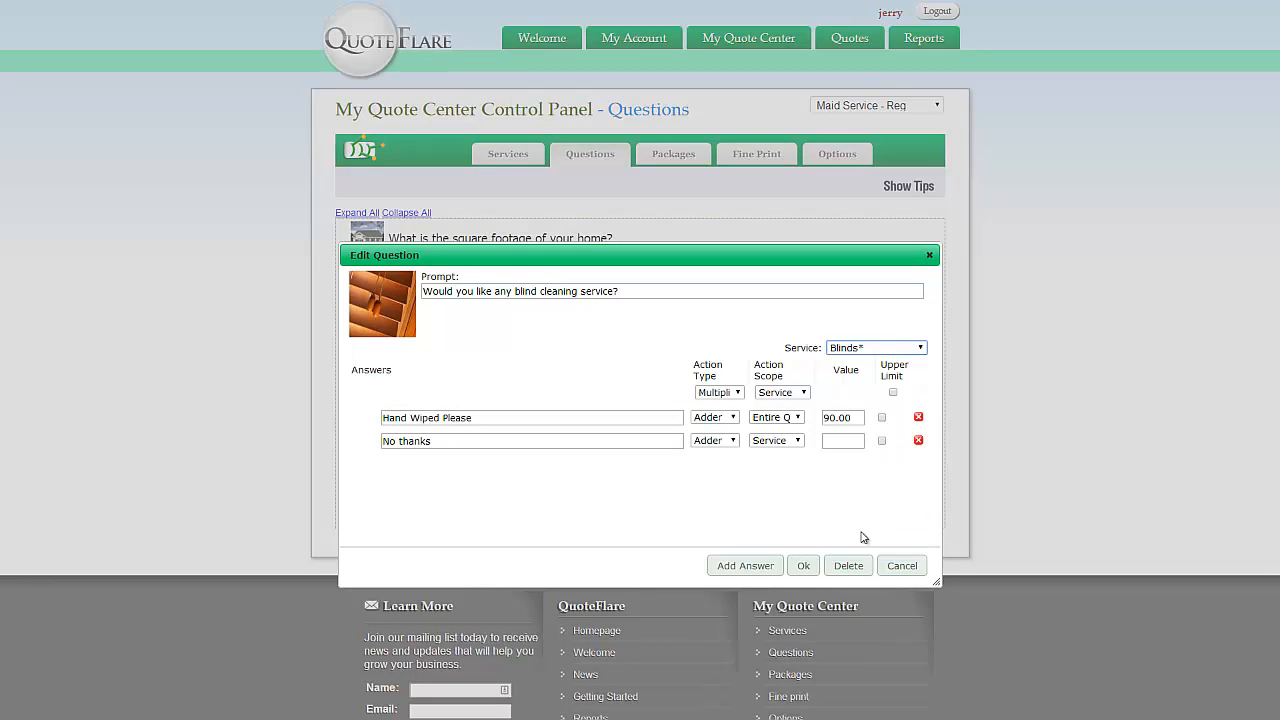
click(884, 348)
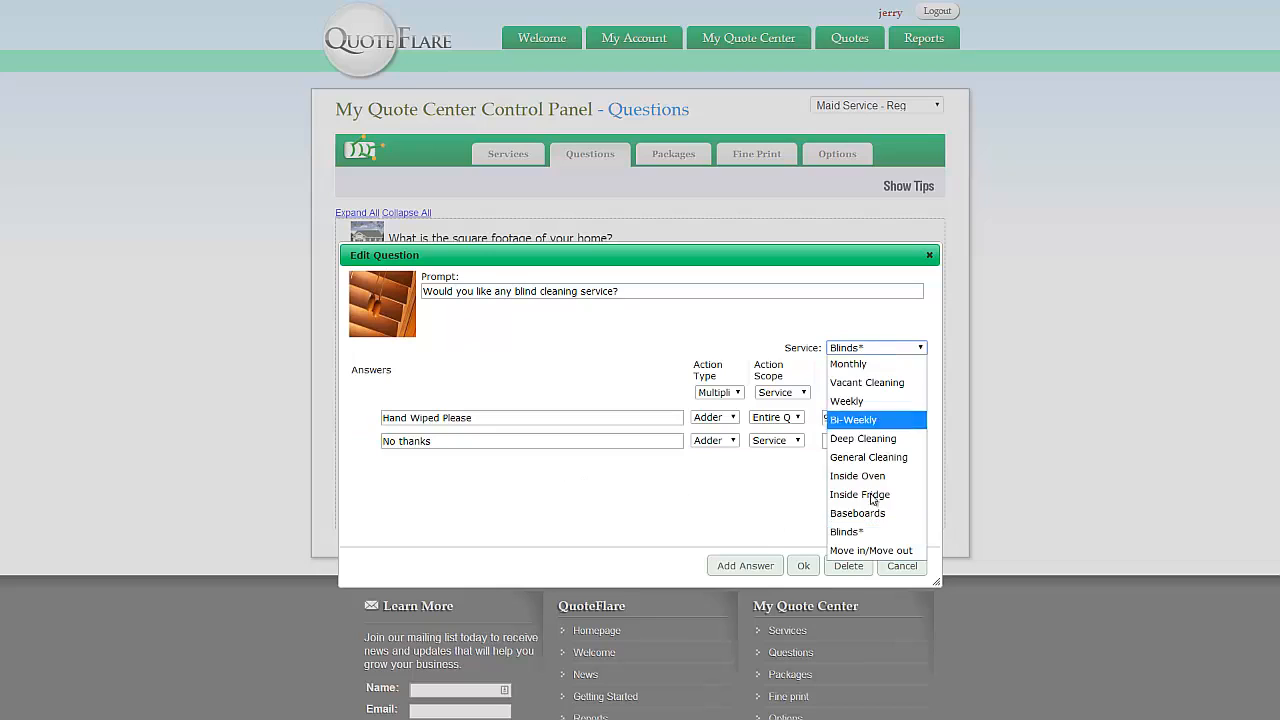
click(860, 533)
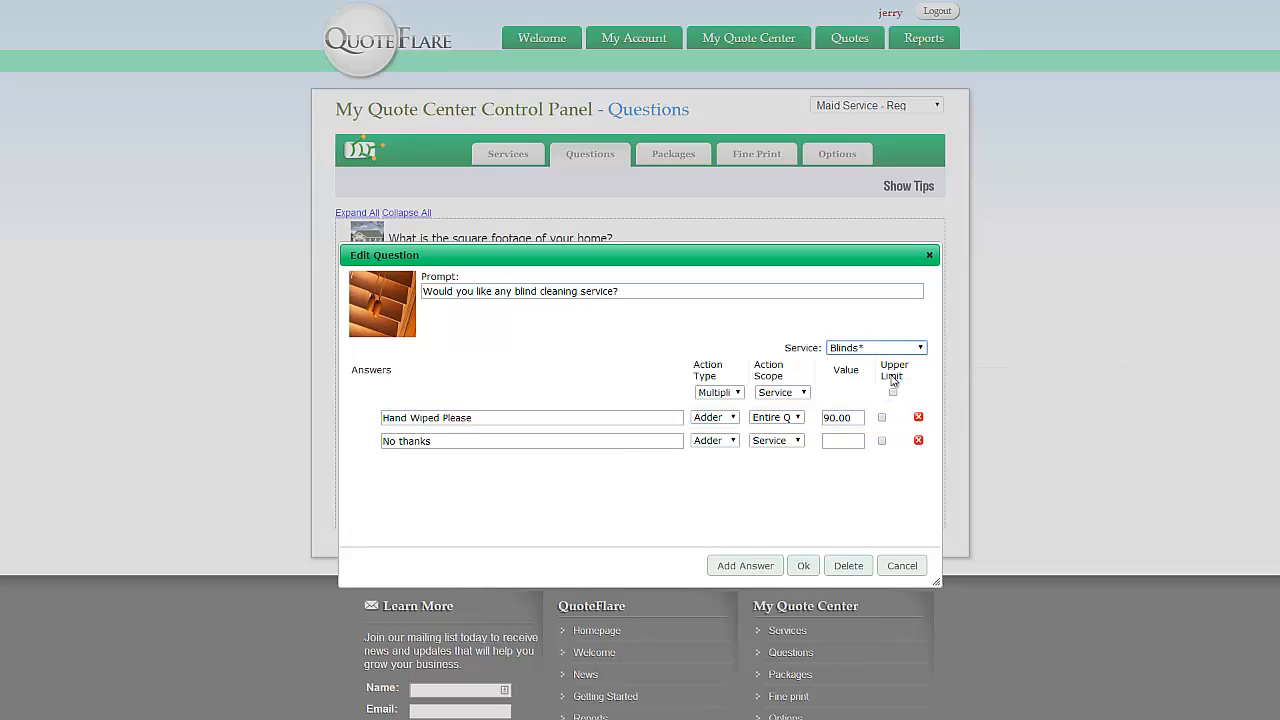
- For the Blinds service, make Hand Wiped Please a Multiplier of 1.25, keeping the Entire Quote scope
click(736, 418)
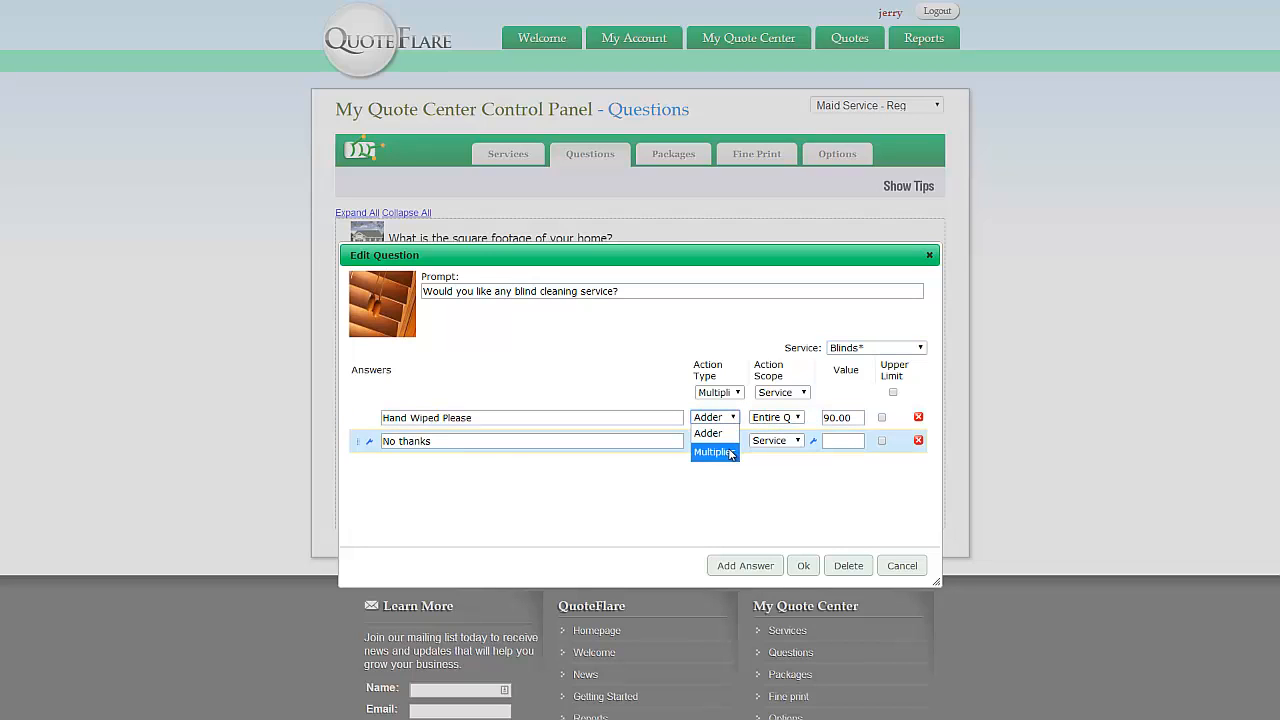
click(730, 452)
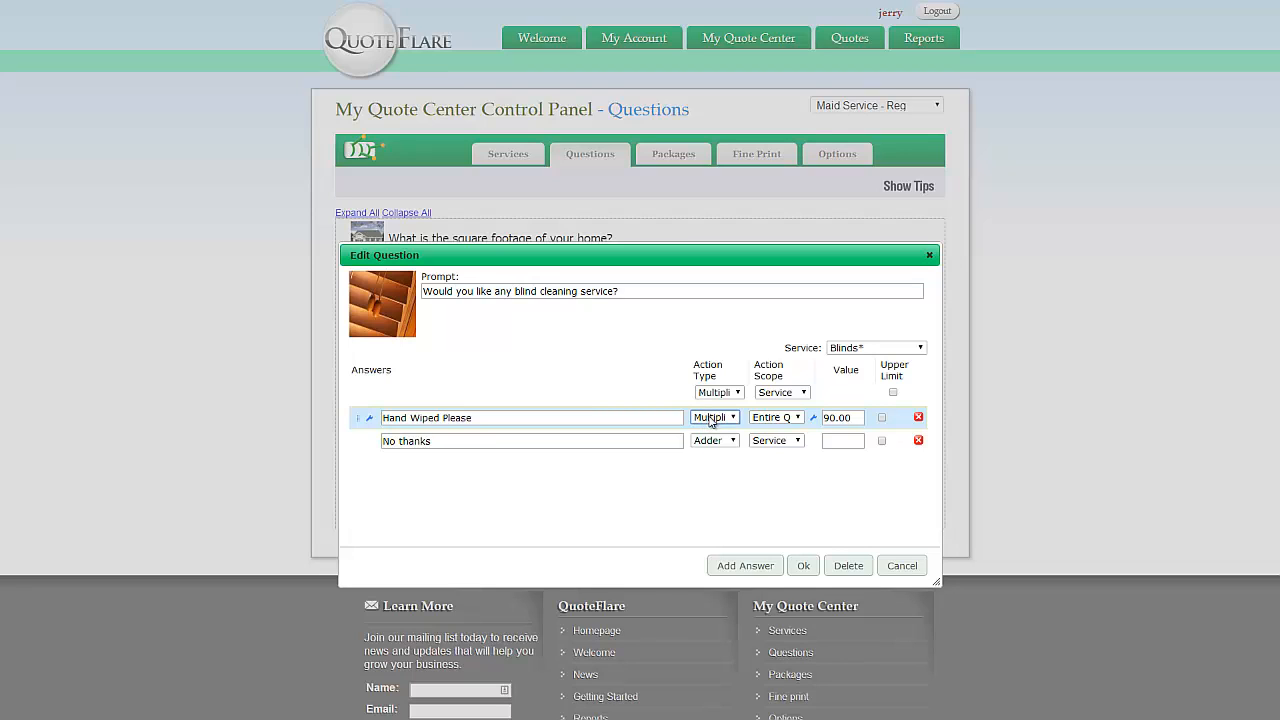
click(798, 418)
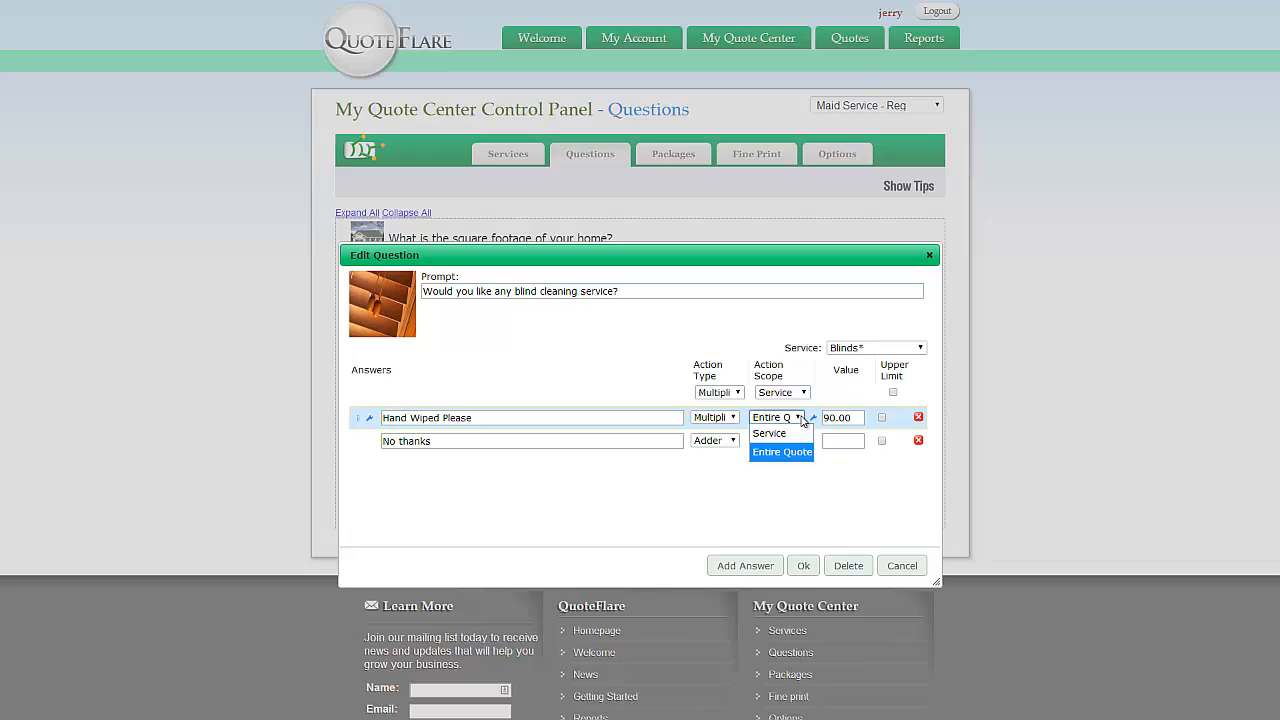
click(801, 420)
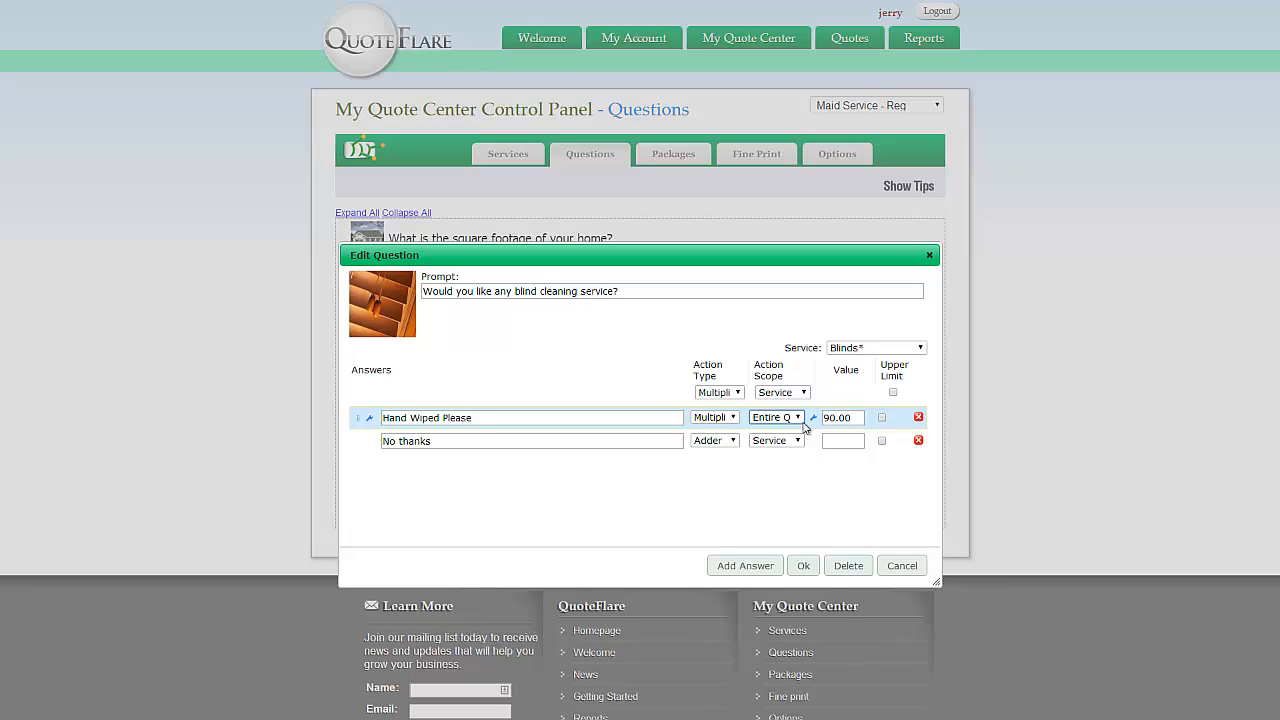
drag(847, 418, 792, 450)
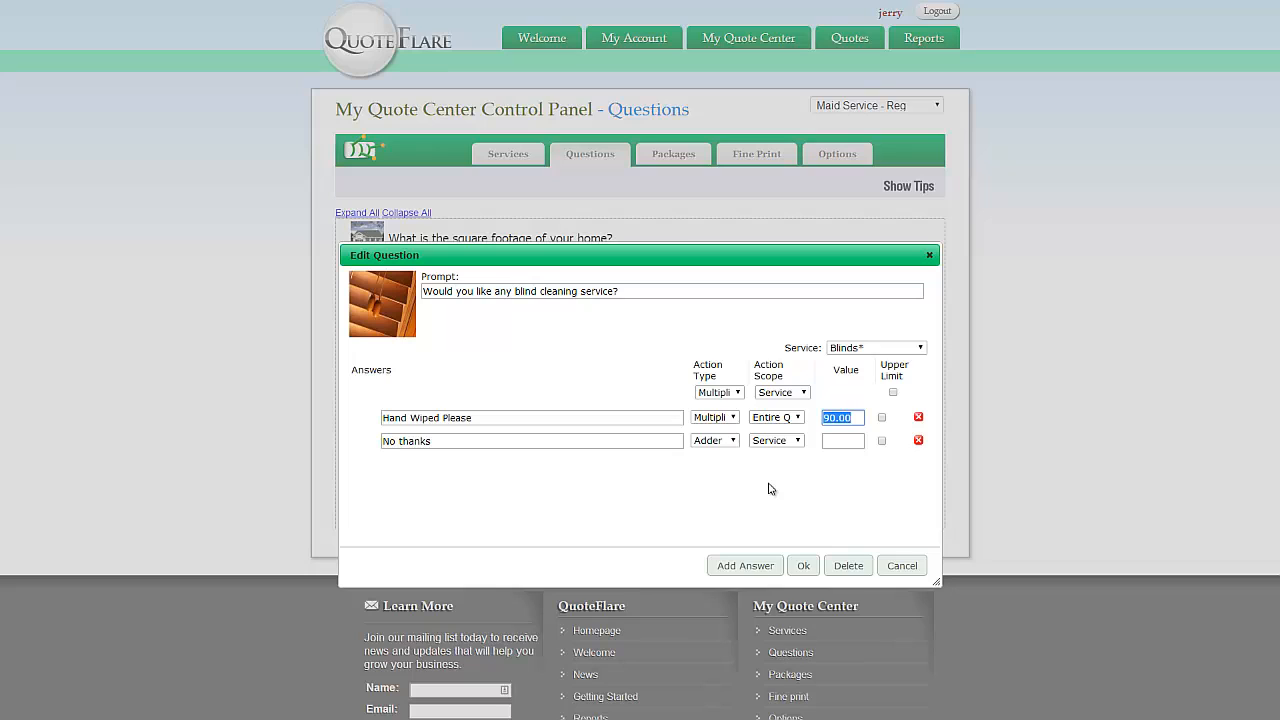
text(1.25)
click(770, 488)
- For the Monthly service, make Hand Wiped Please a Multiplier with Service scope and a value of 1.25
click(921, 349)
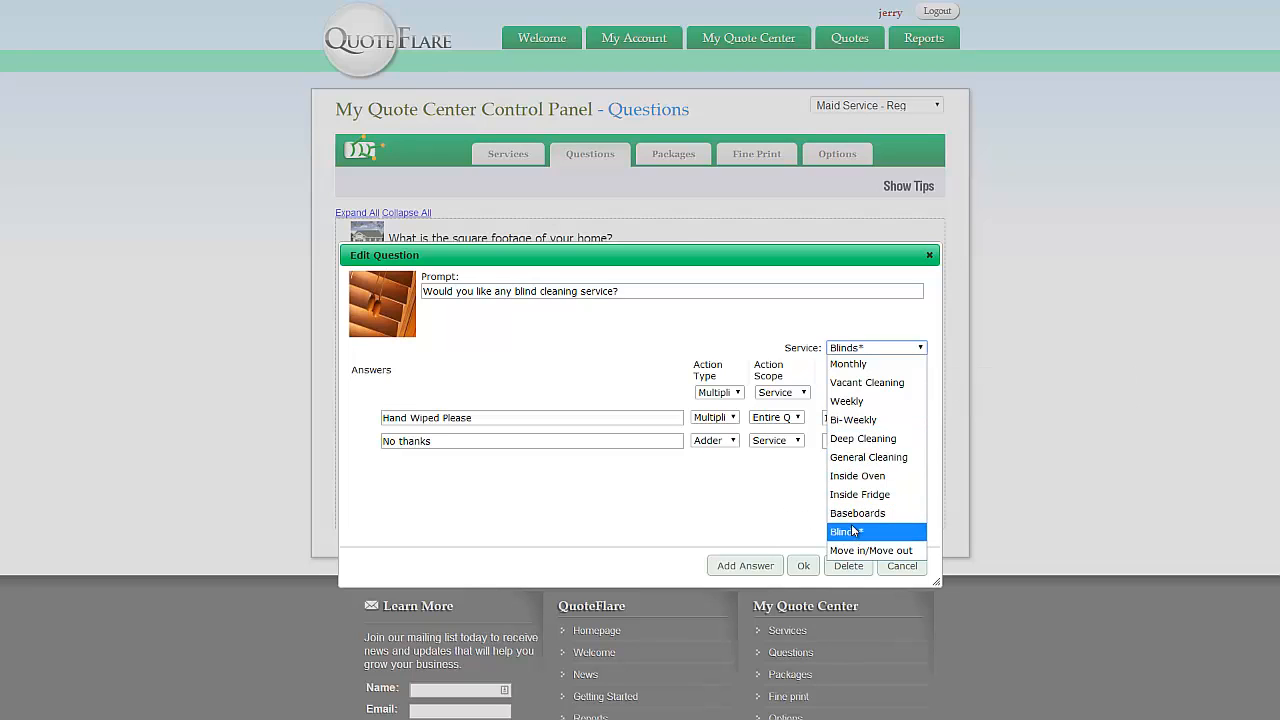
click(858, 364)
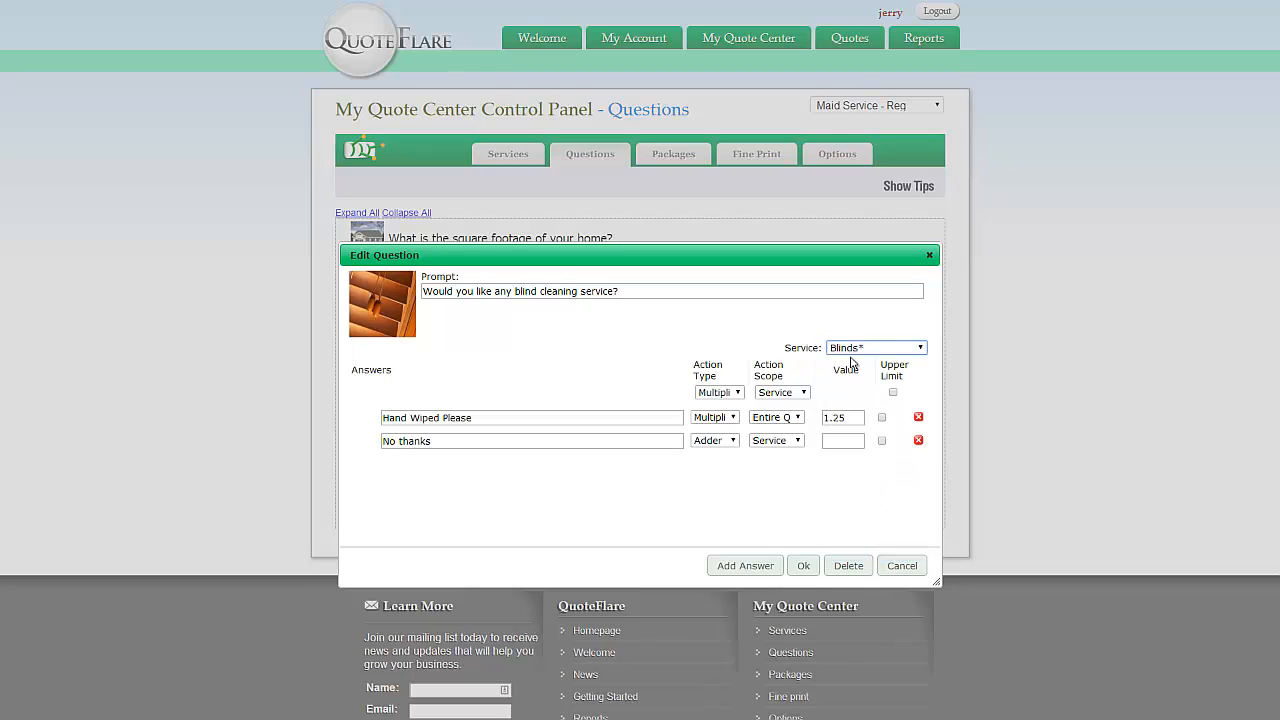
click(796, 418)
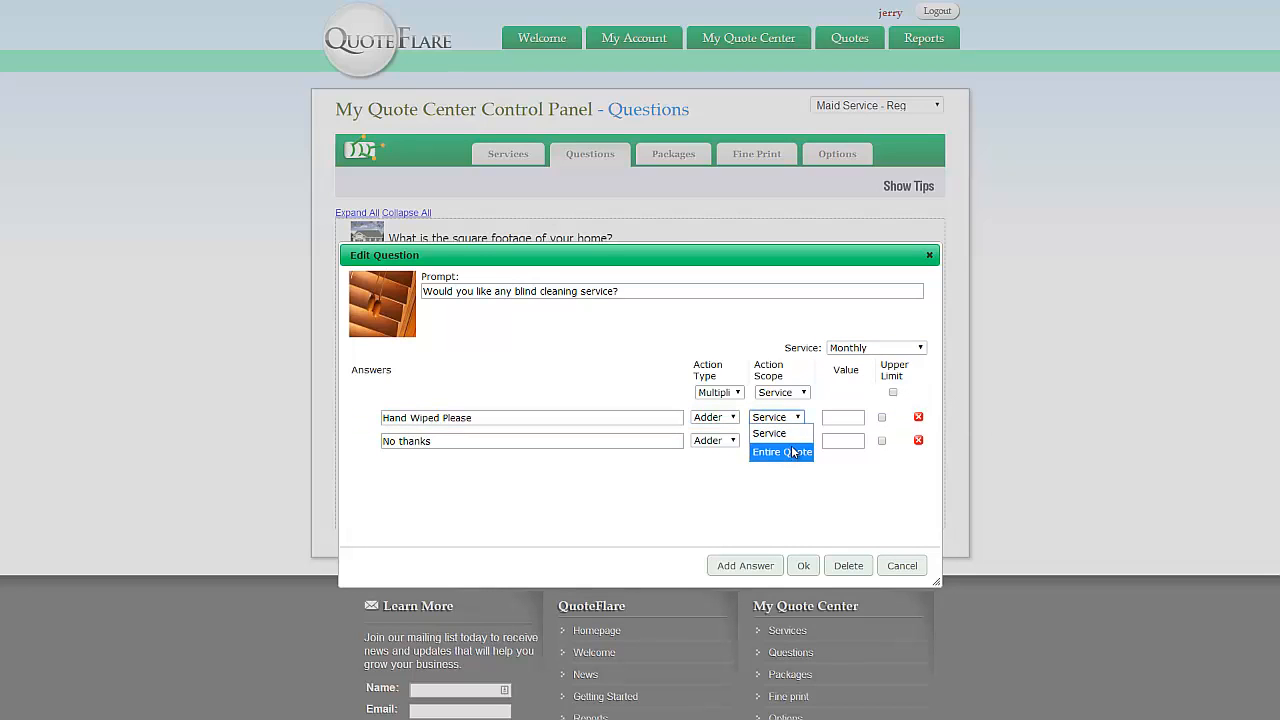
click(737, 419)
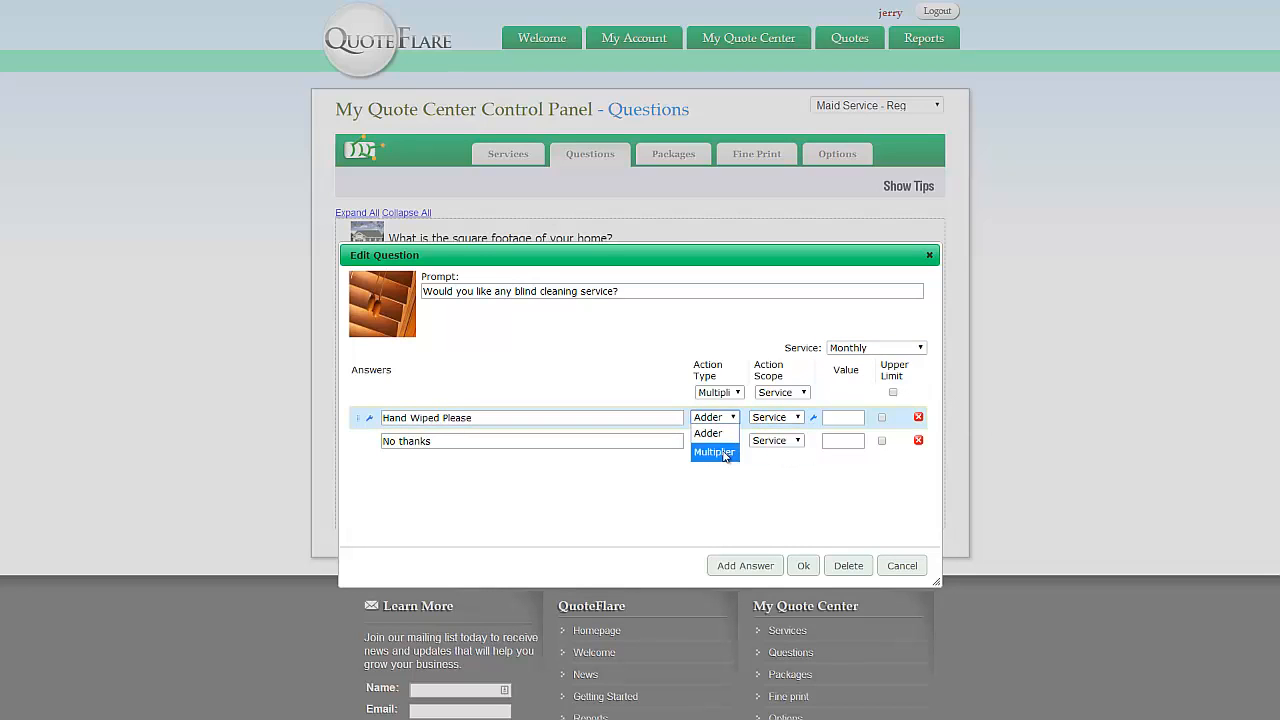
click(722, 450)
click(843, 418)
double_click(843, 418)
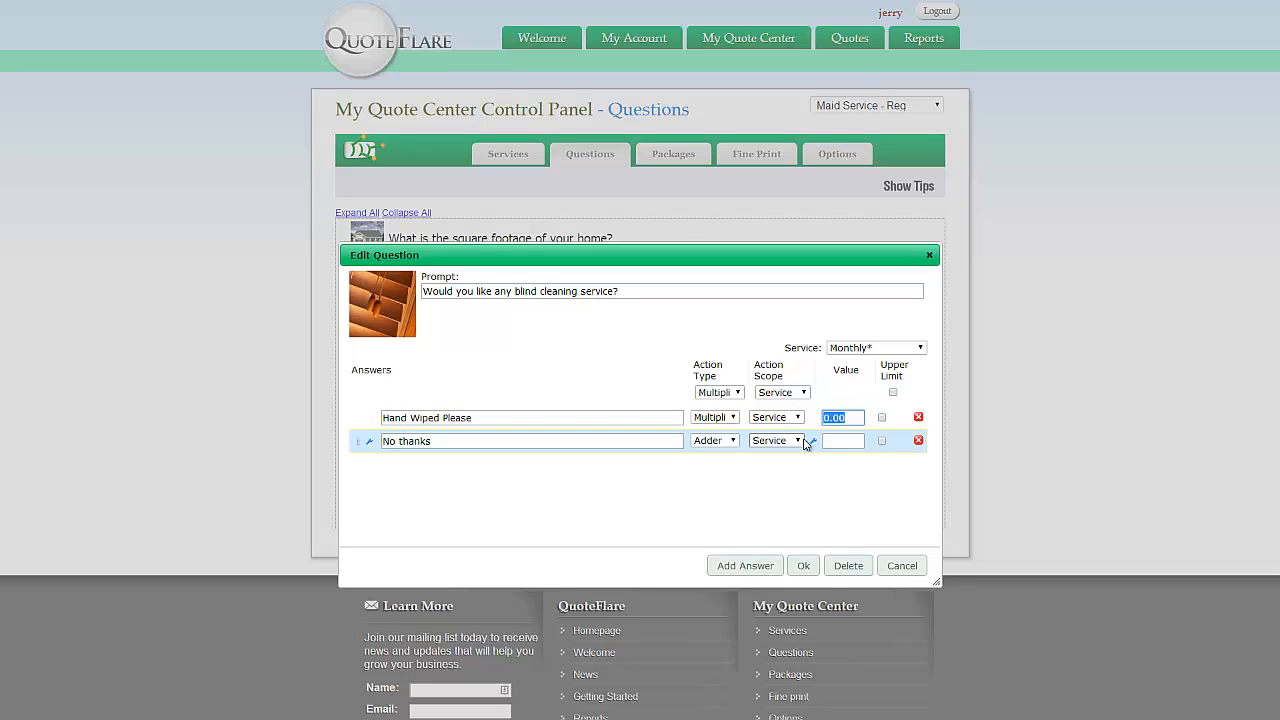
text(1.25)
click(745, 512)
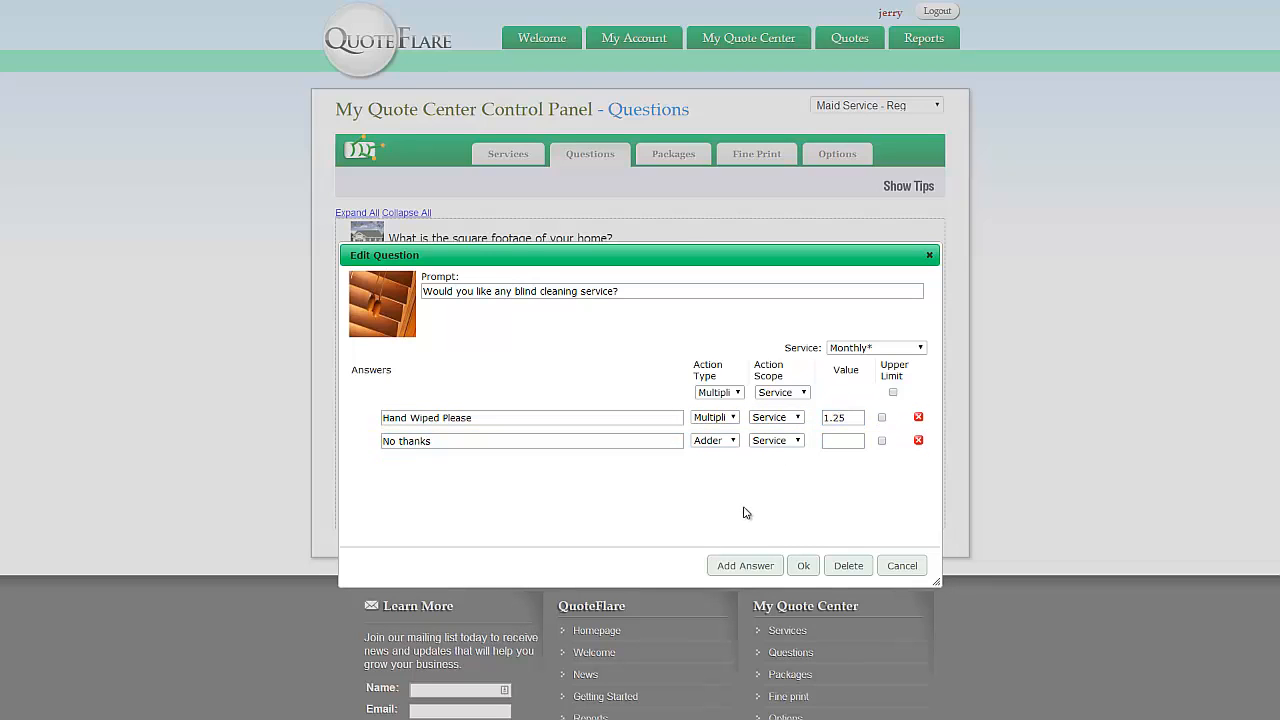
- Change the Monthly Hand Wiped Please answer to Adder with a value of 90.00
click(737, 418)
click(713, 431)
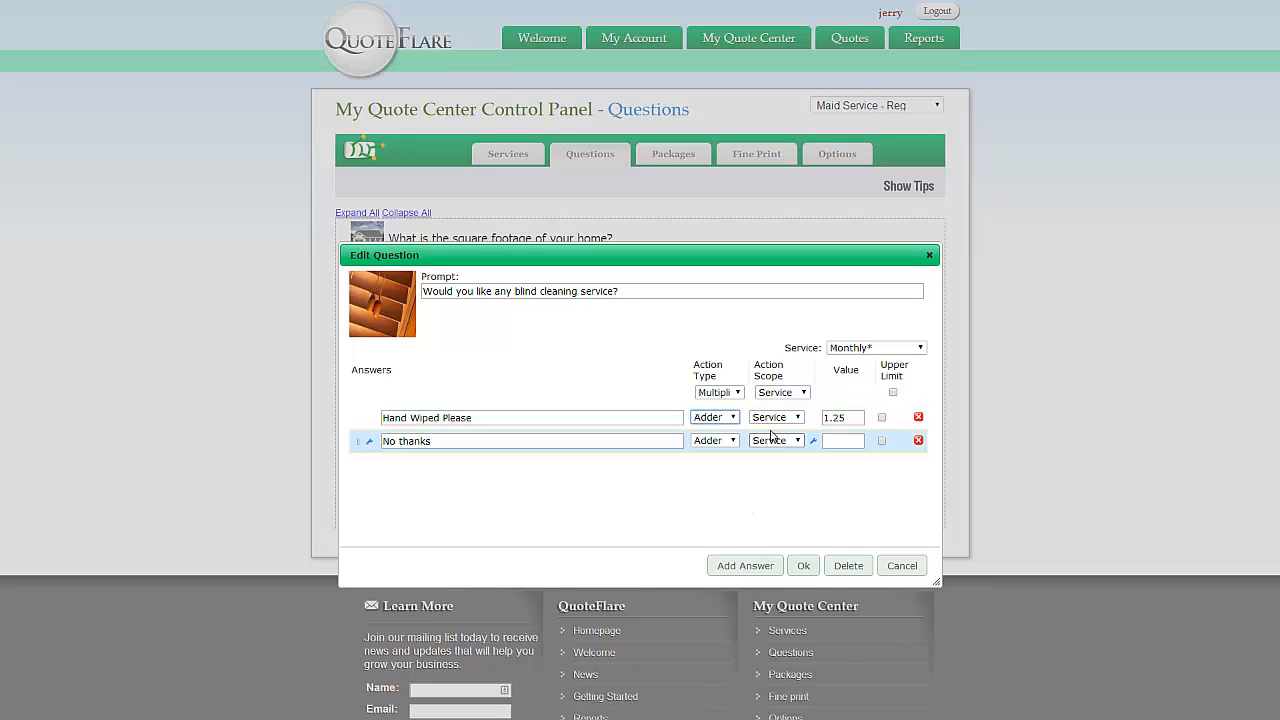
drag(860, 418, 791, 421)
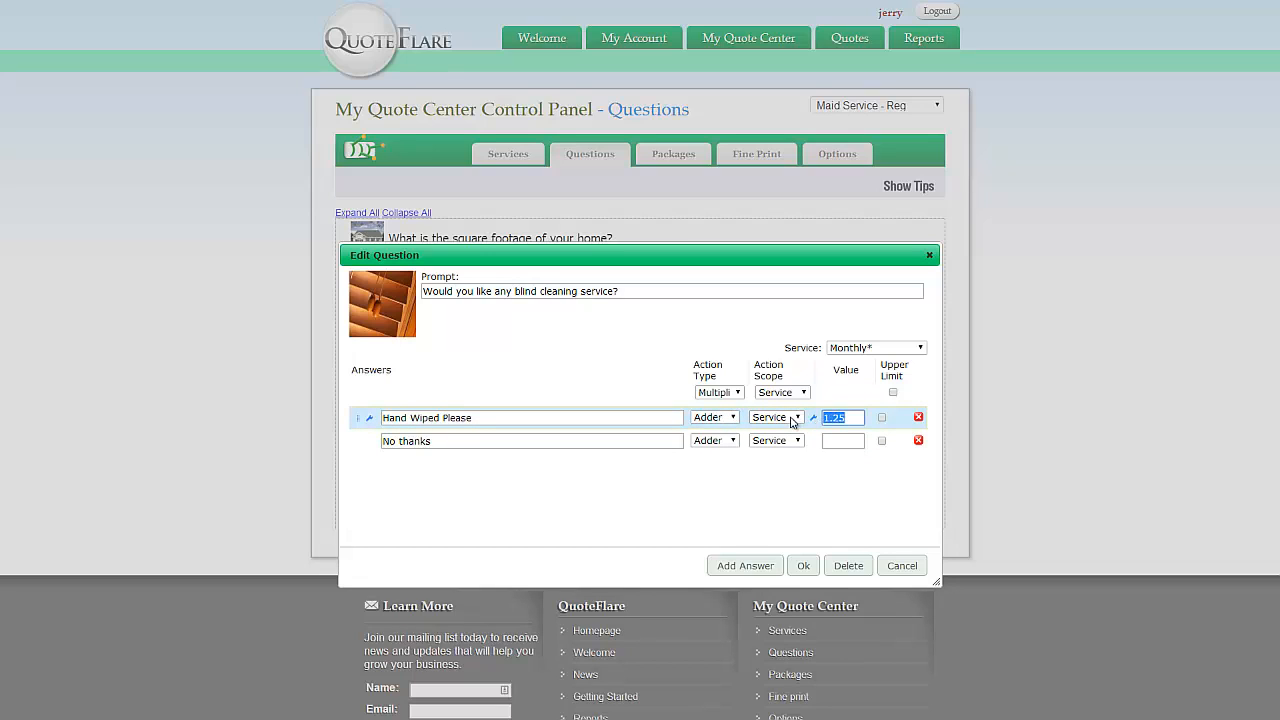
text(90.00)
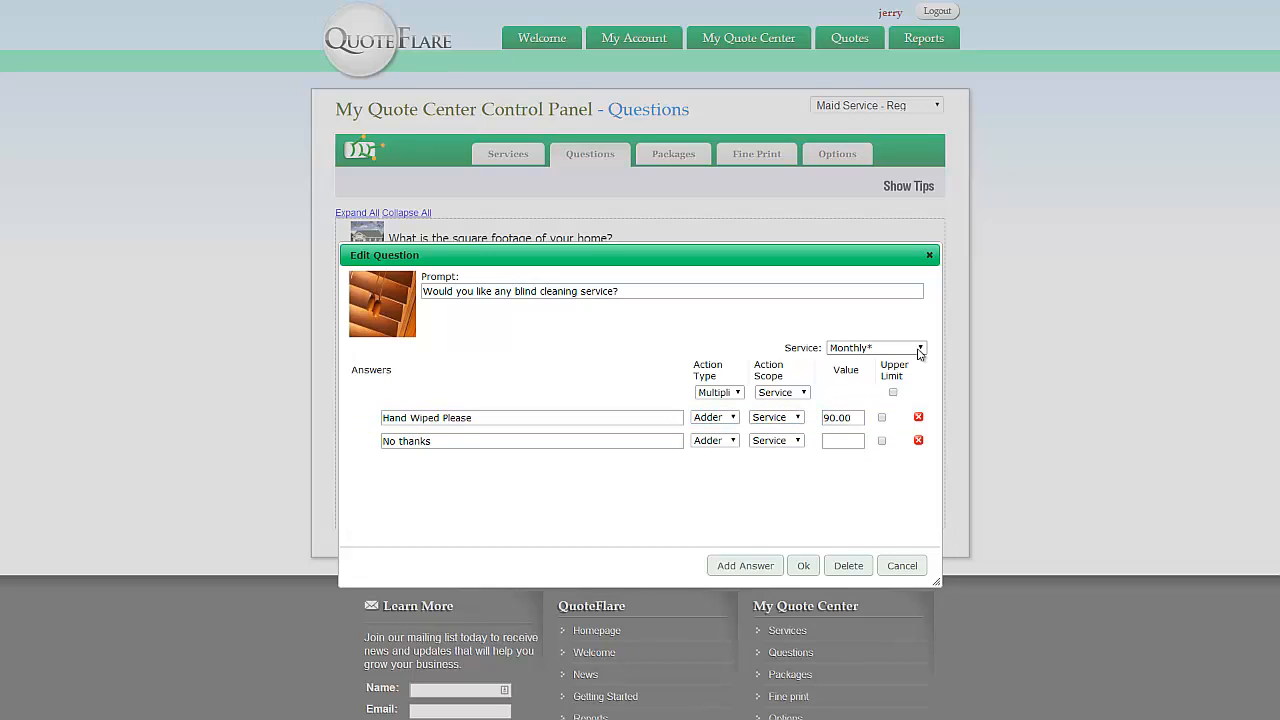
- Clear the Hand Wiped Please value for the Monthly service
click(919, 349)
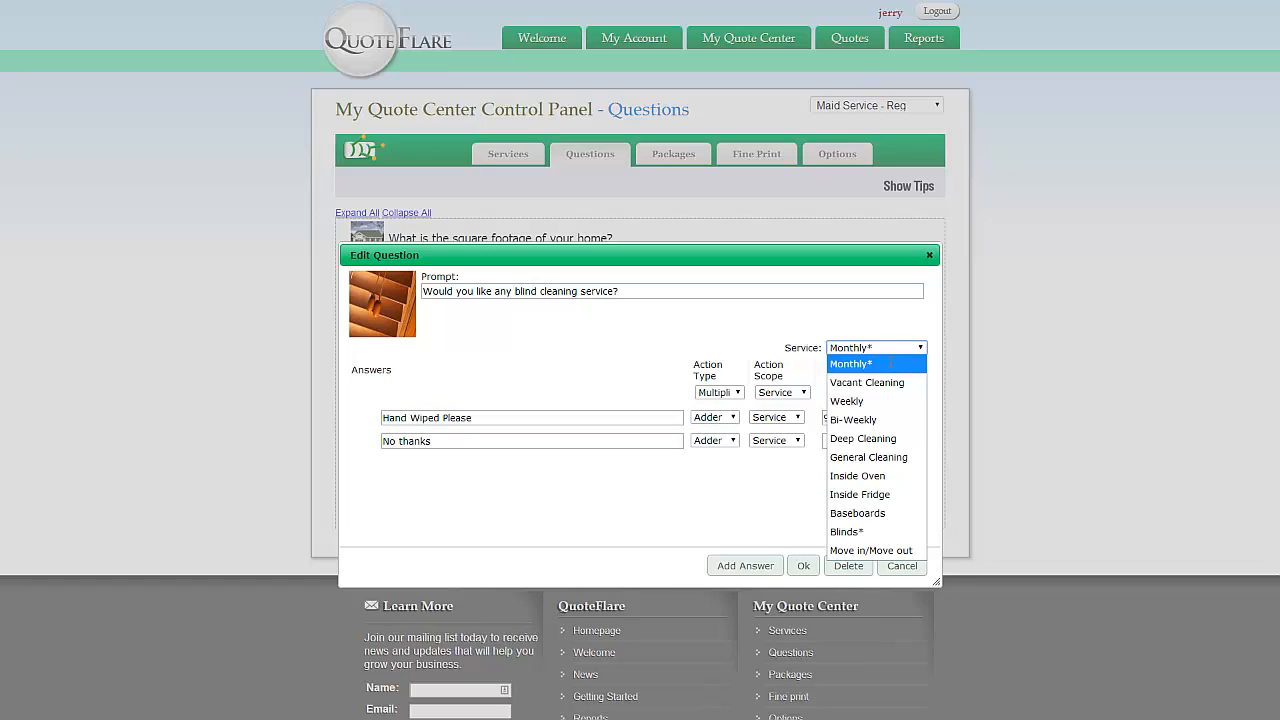
click(890, 366)
drag(857, 419, 771, 419)
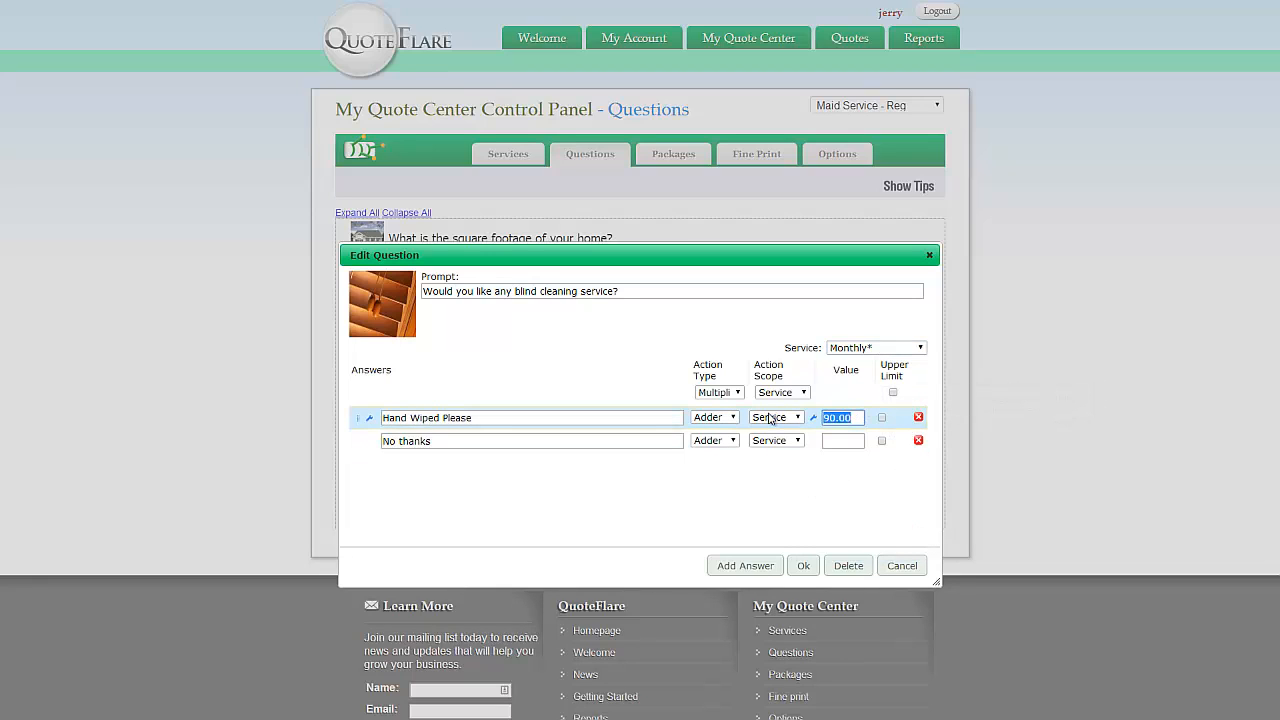
key(BackSpace)
- For the Blinds service, return Hand Wiped Please to Adder with a value of 90.00, and save the question
click(896, 348)
click(855, 532)
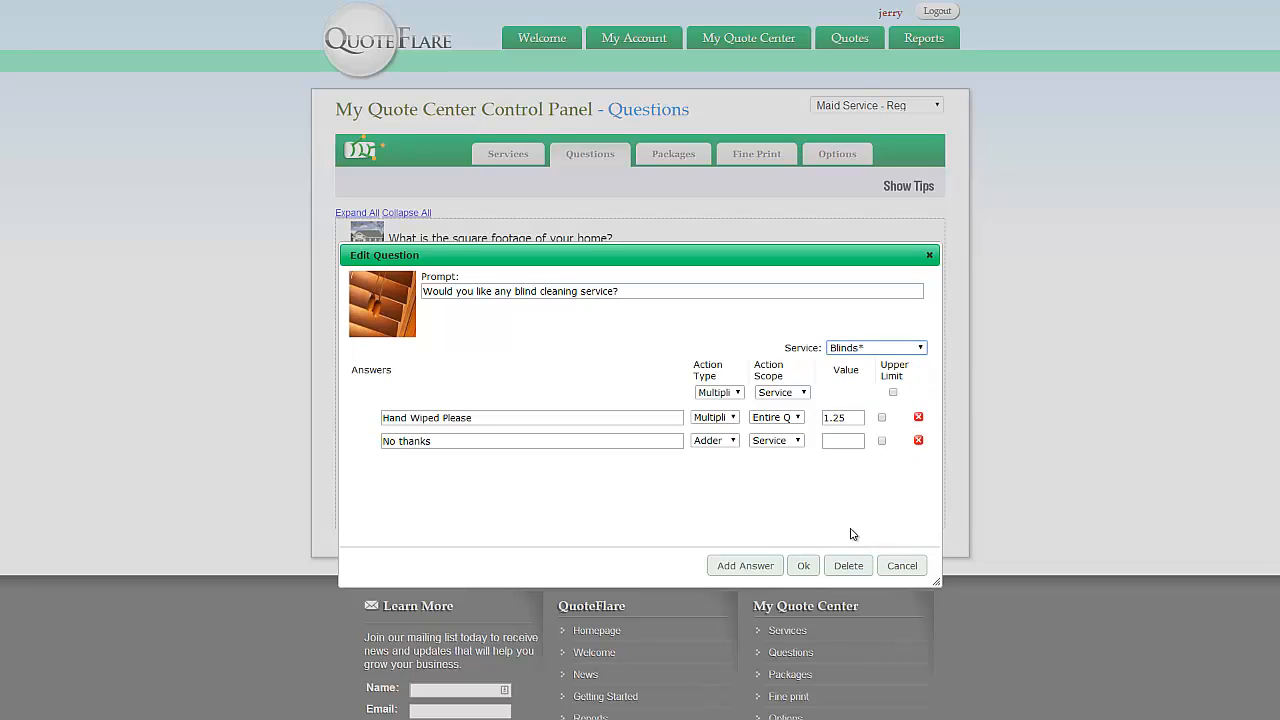
click(730, 421)
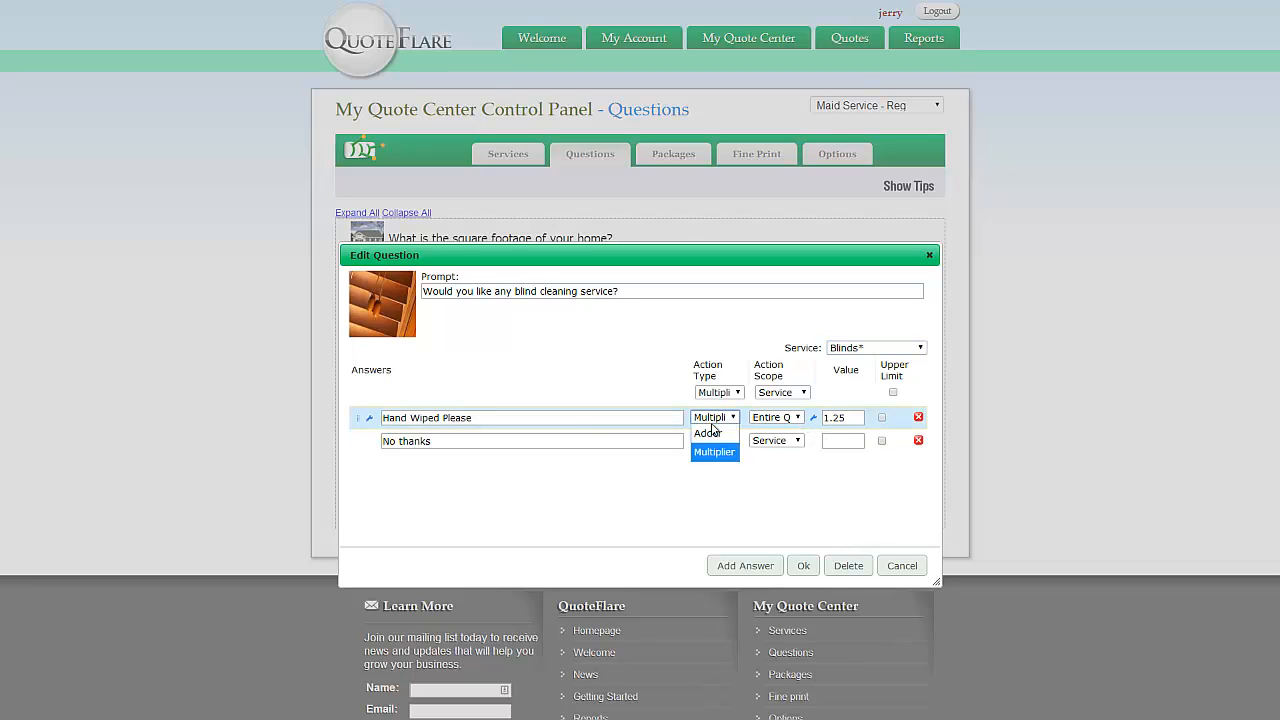
click(710, 432)
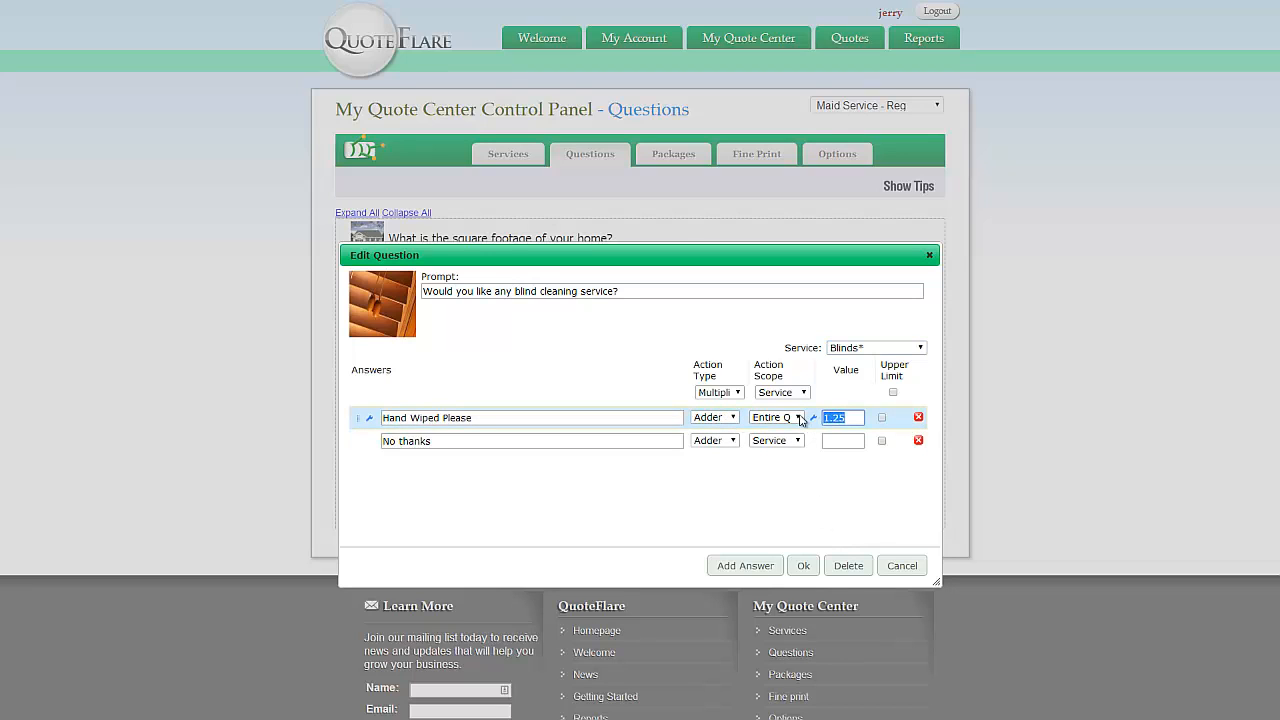
text(90.00)
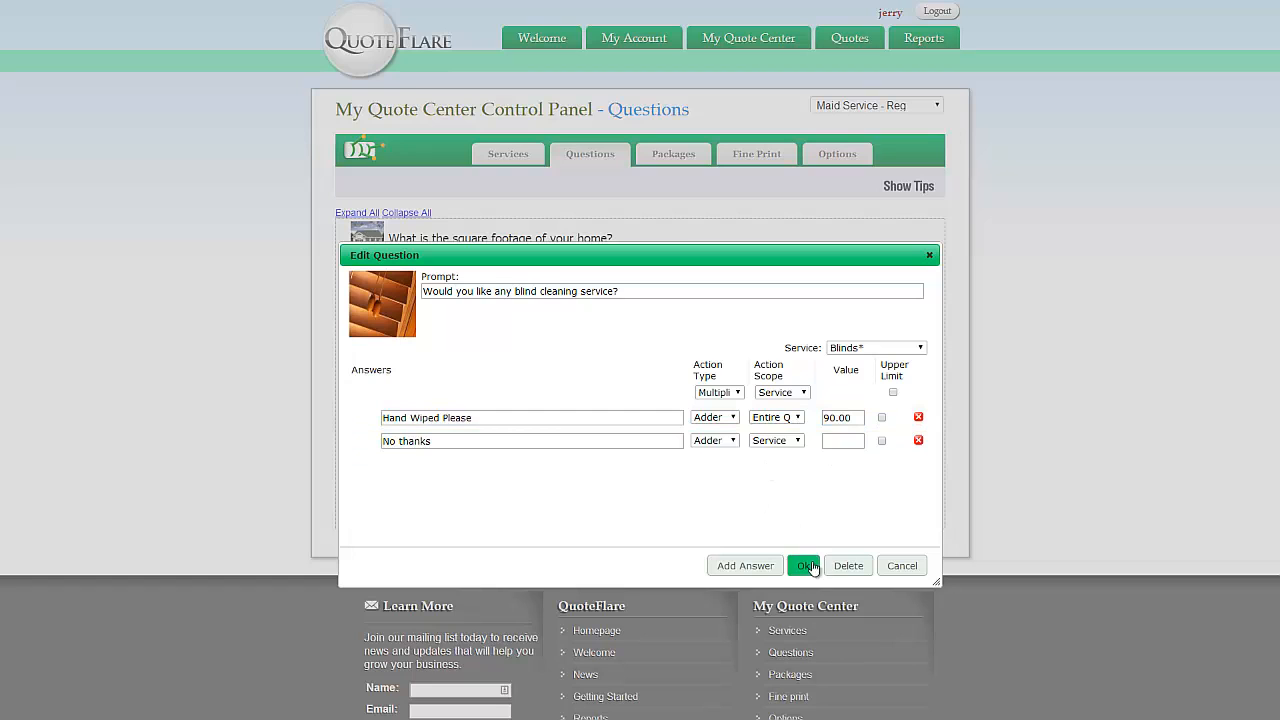
click(808, 566)
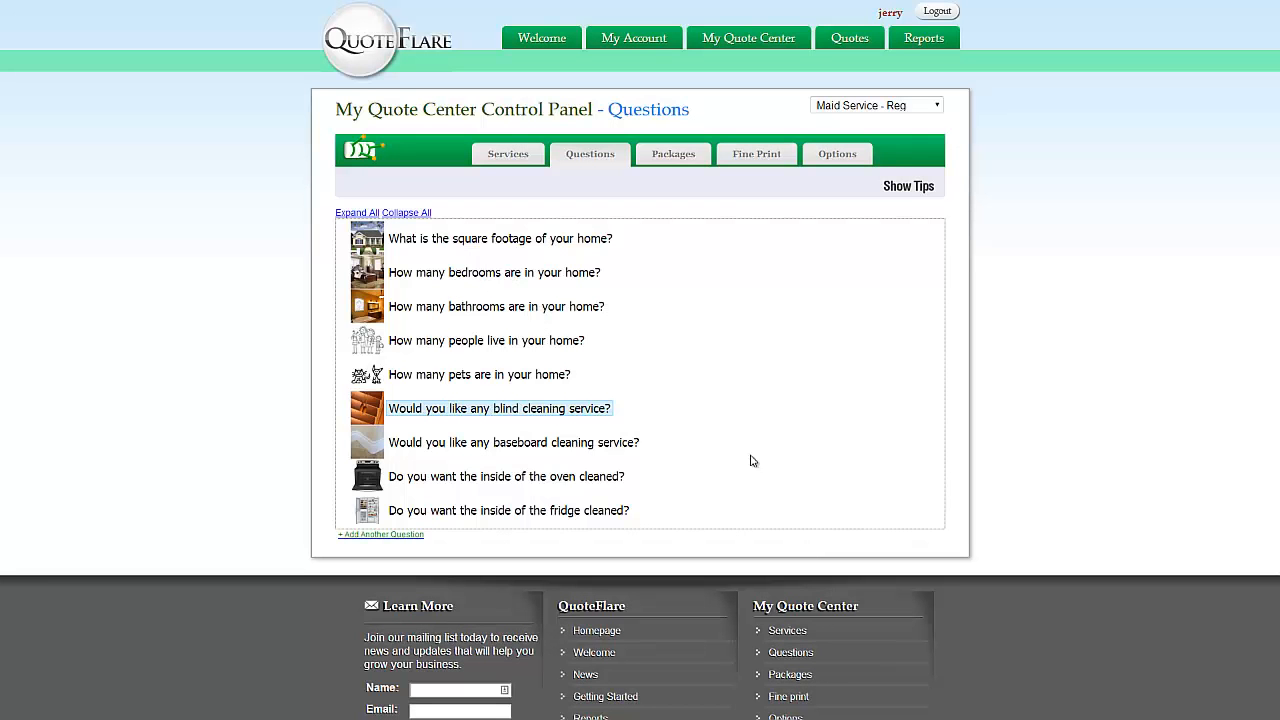
- Open the baseboard cleaning question and display its answer pricing for the Baseboards service
click(497, 452)
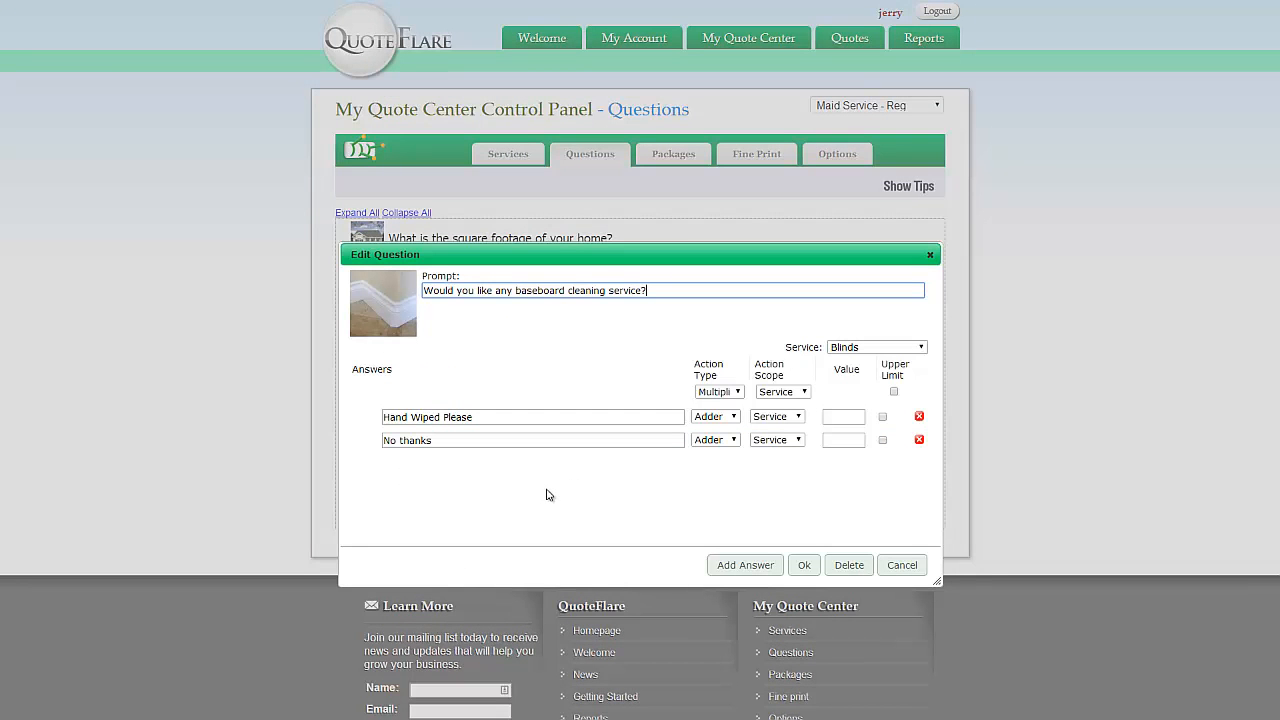
click(910, 348)
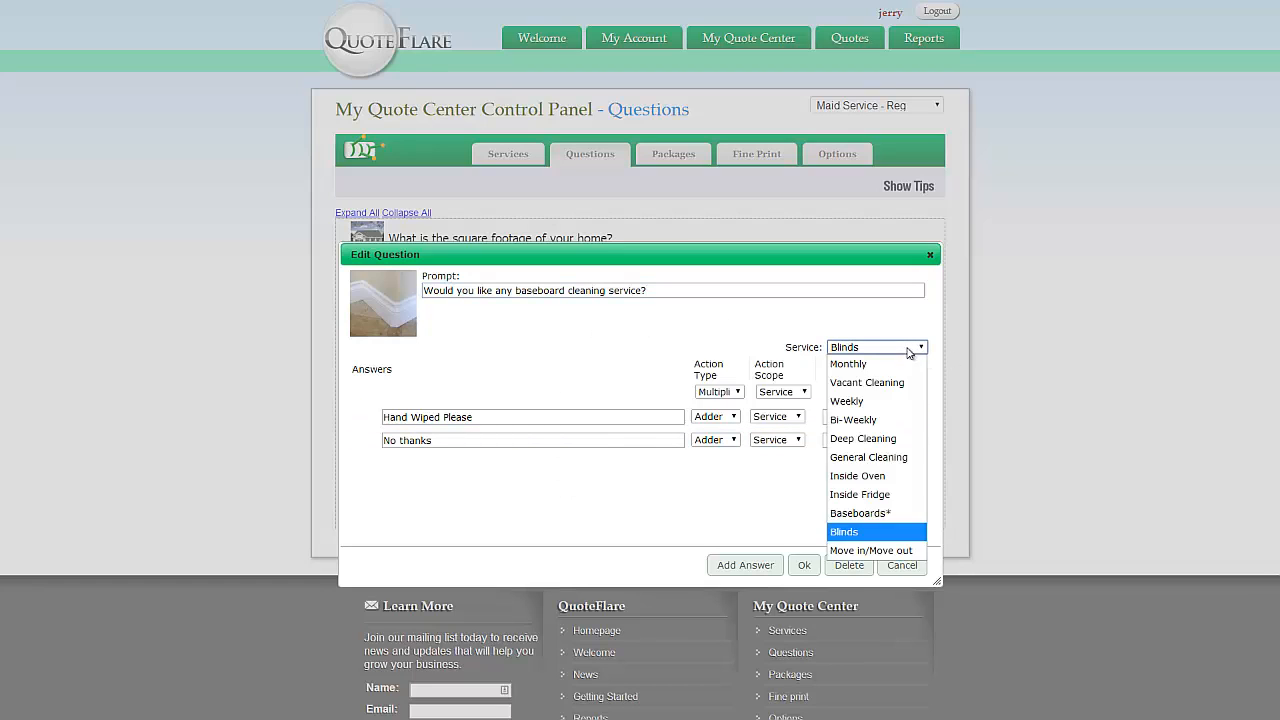
click(885, 519)
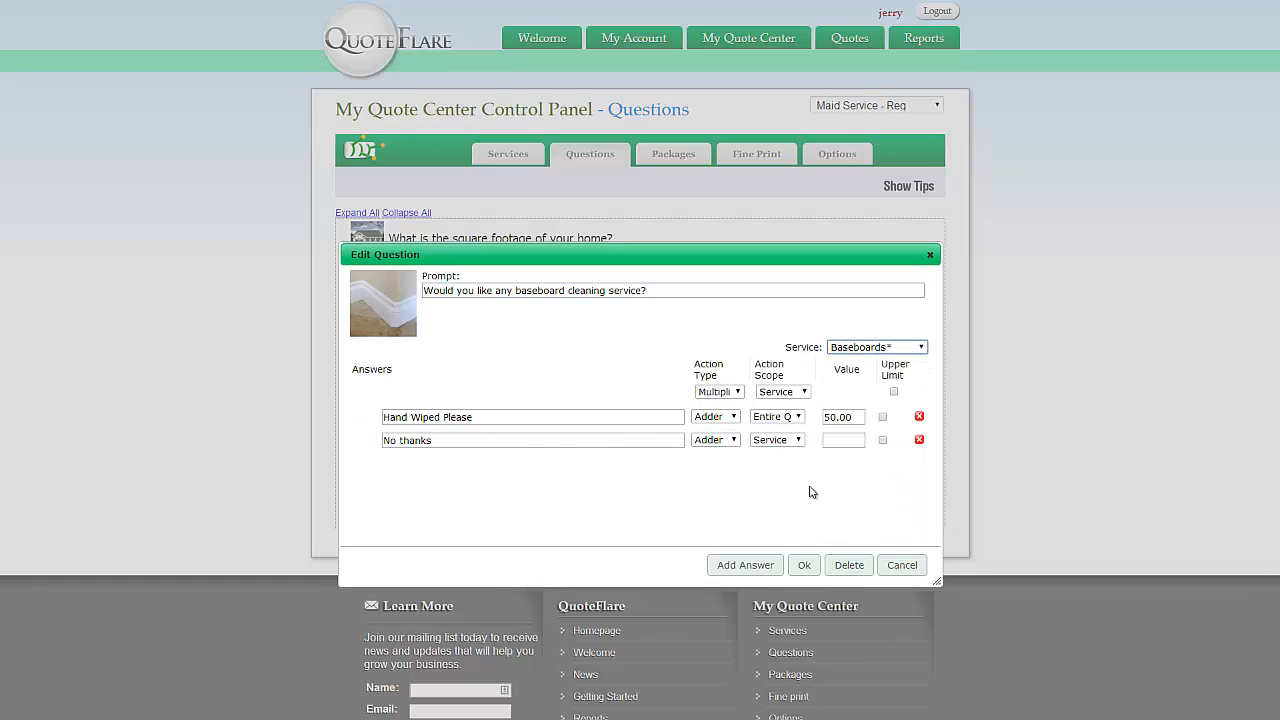
- Close the baseboard question with its settings kept, and check the oven question's answer pricing for the Inside Oven service
click(682, 481)
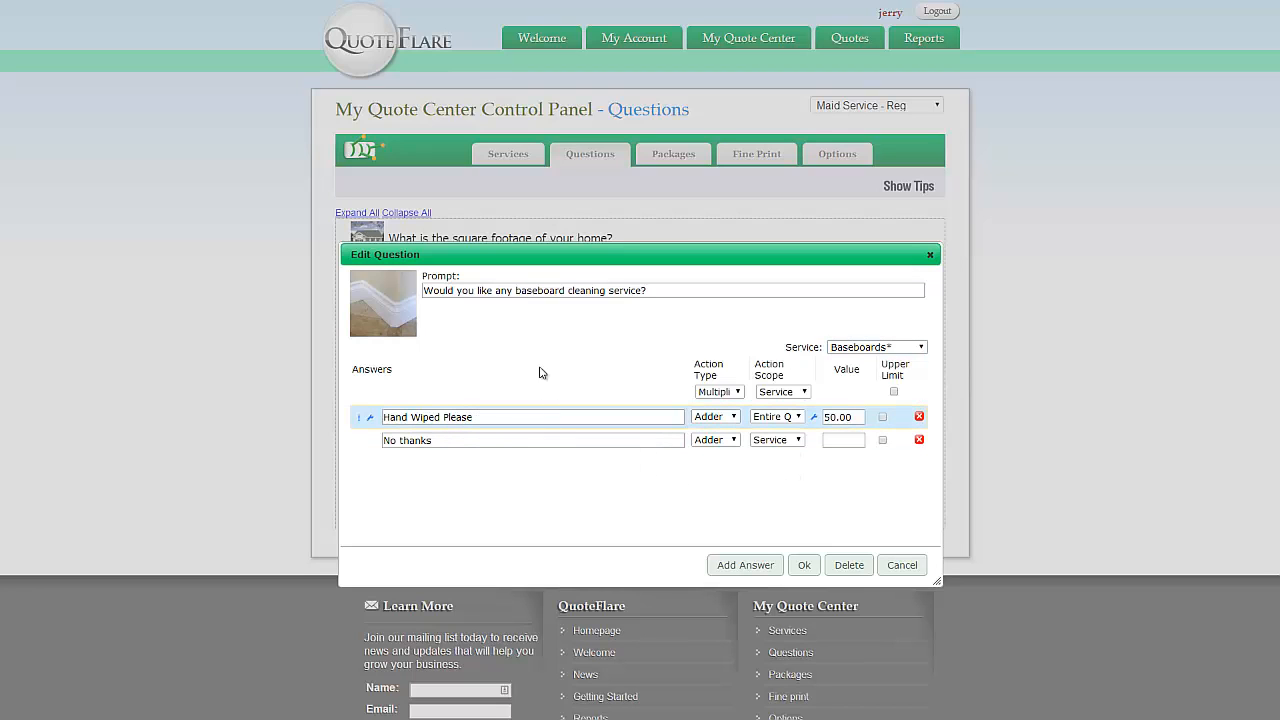
click(804, 565)
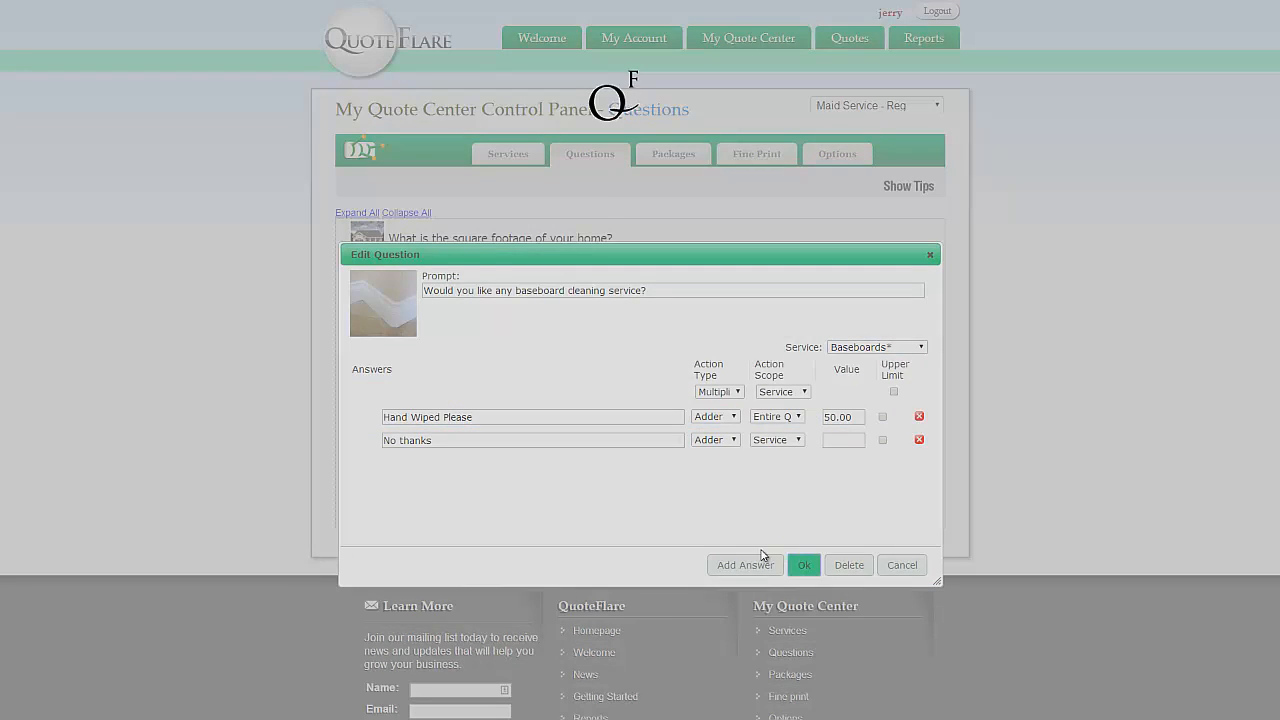
click(510, 481)
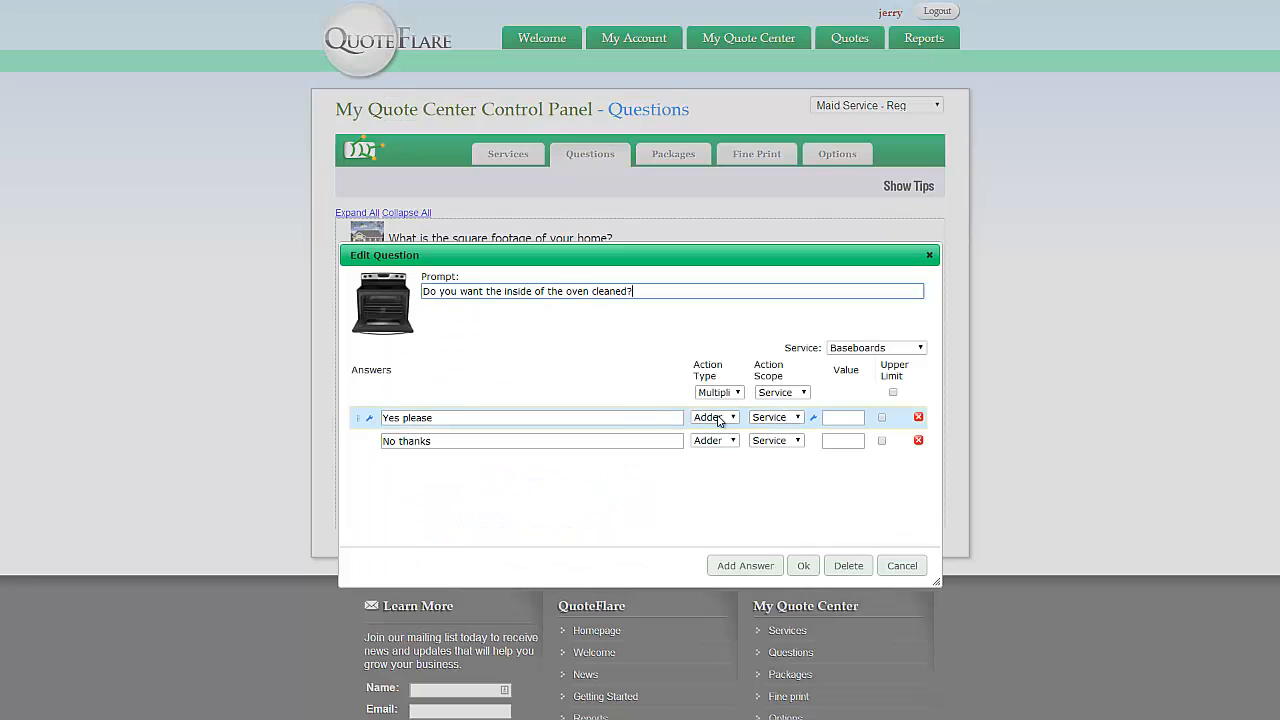
click(899, 348)
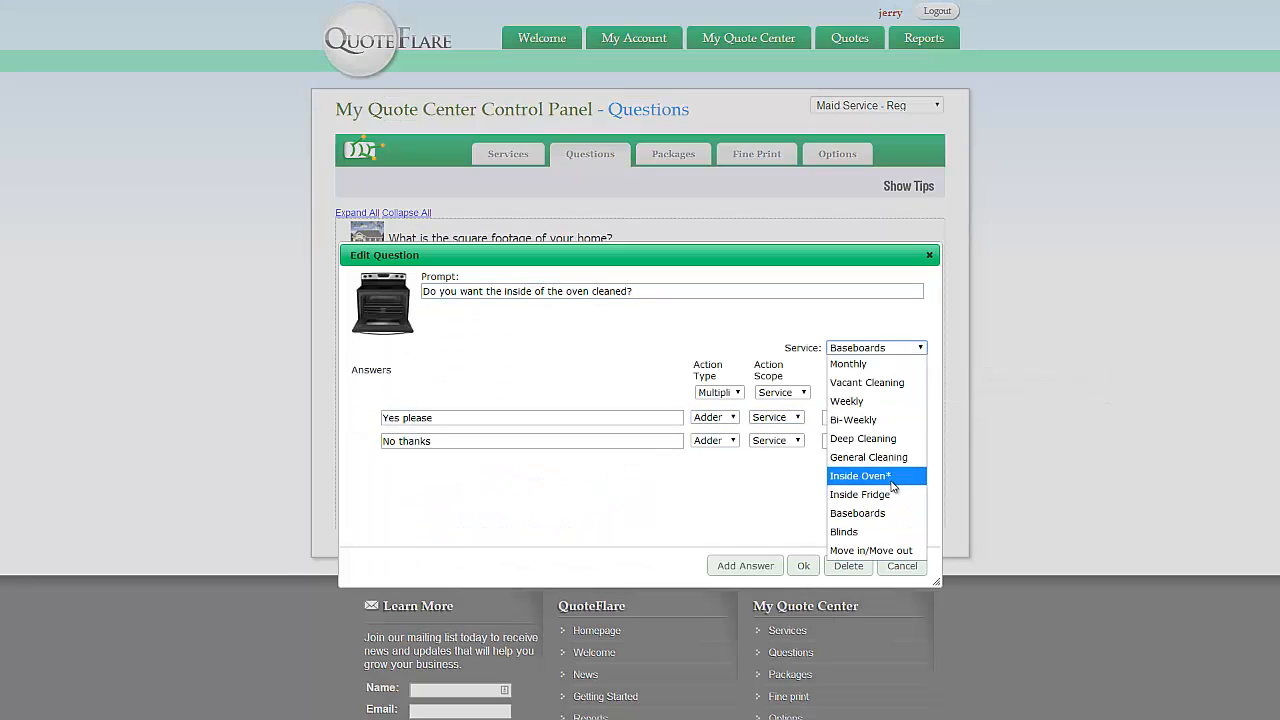
click(892, 477)
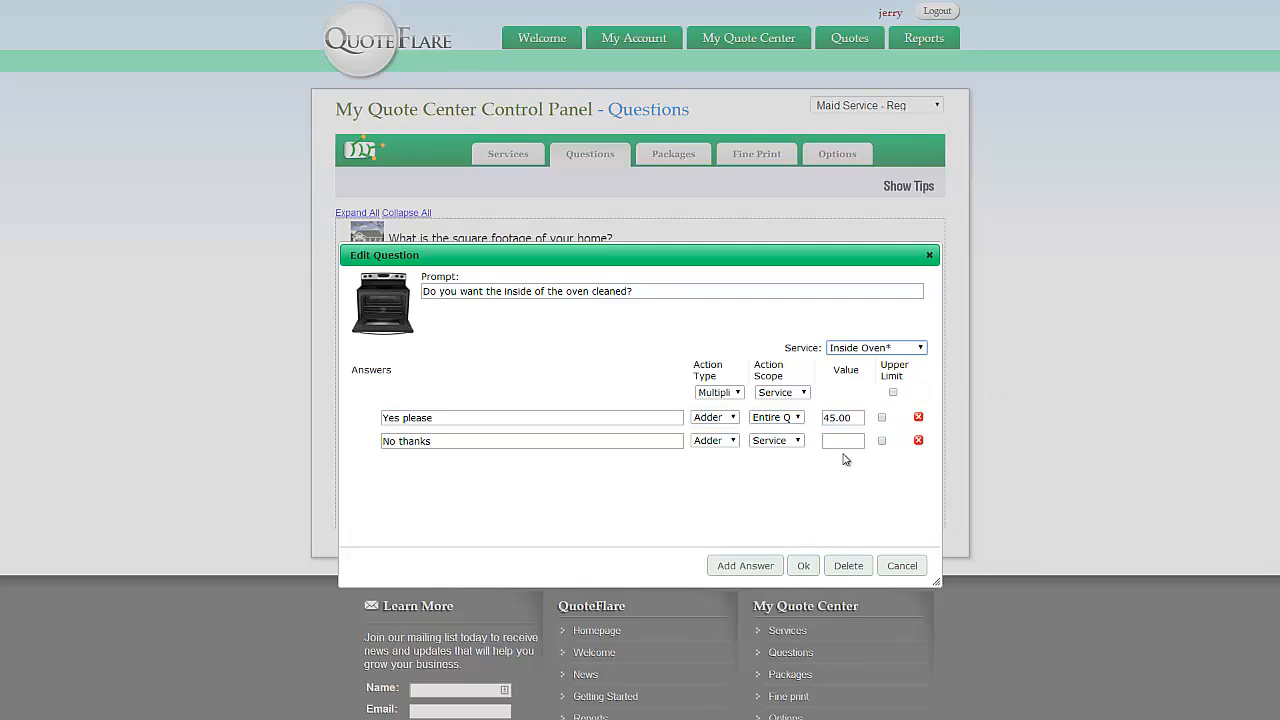
click(803, 566)
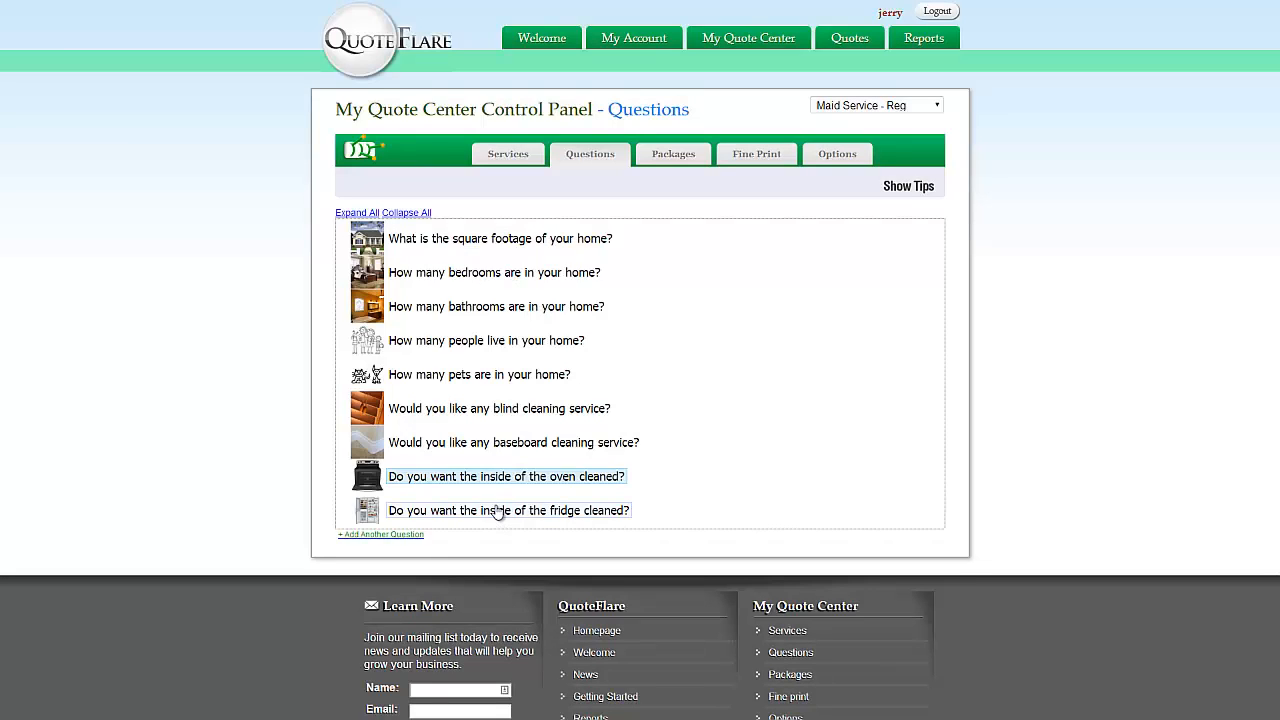
- Check the fridge cleaning question's answer pricing for the Inside Fridge service and close the question with its settings kept
click(498, 512)
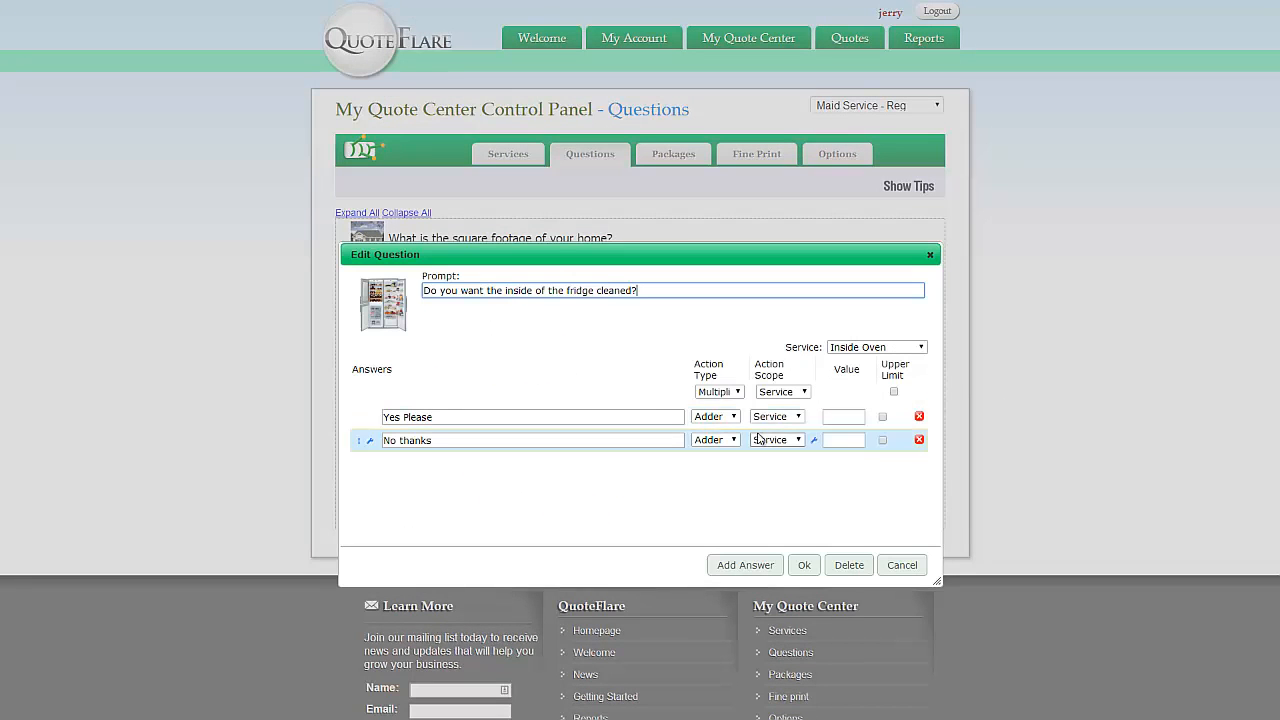
click(917, 348)
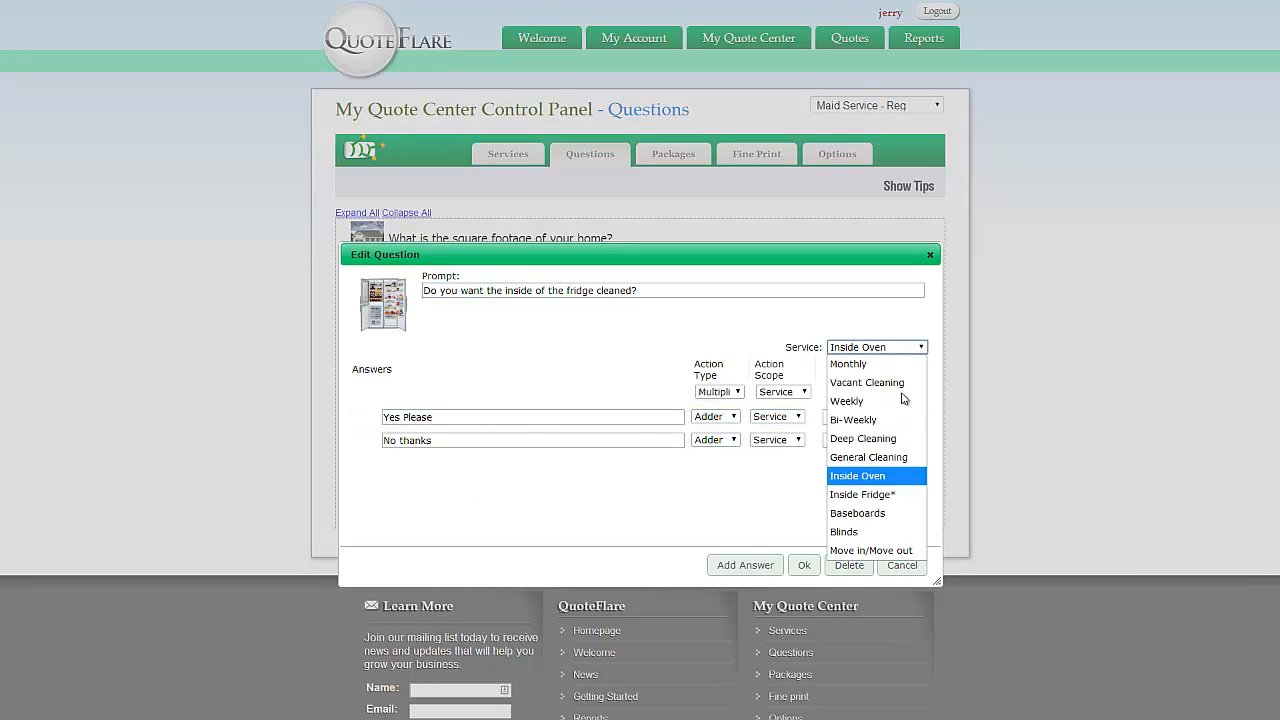
click(870, 501)
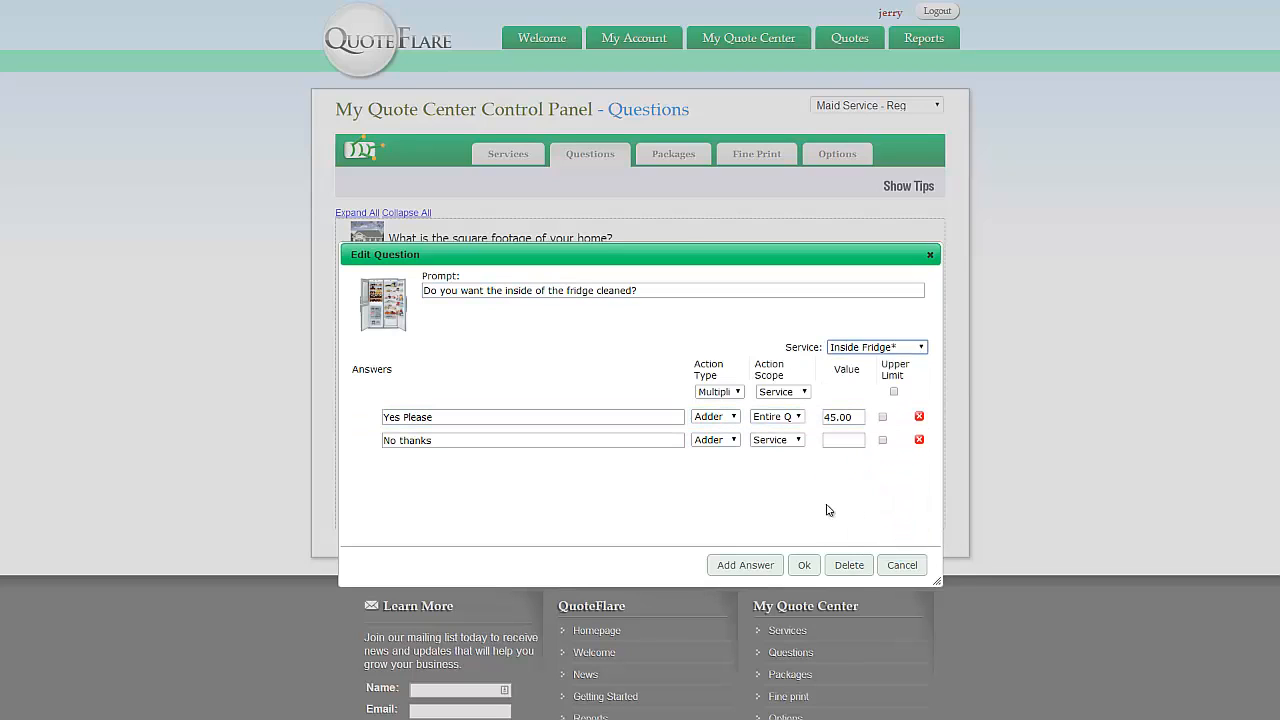
click(800, 562)
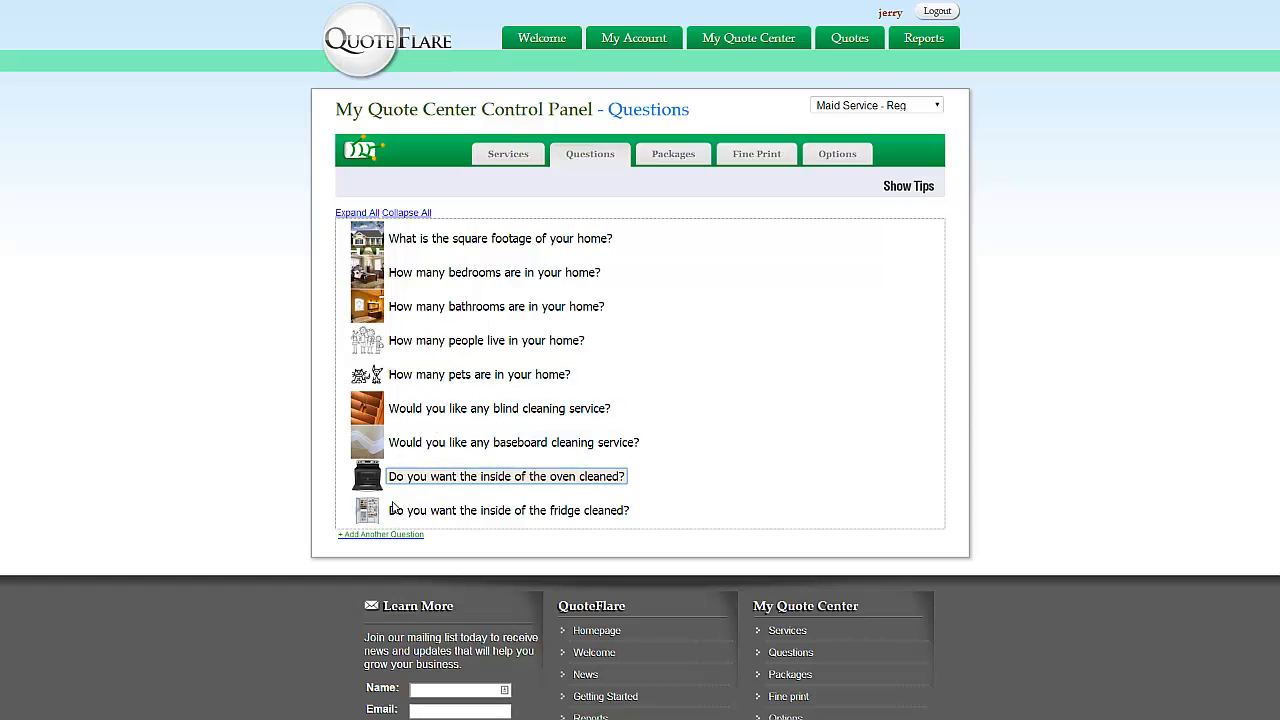
- Add a new question "What kind of blinds do you have?" with the answers Wood, Aluminum and Cellular
click(381, 535)
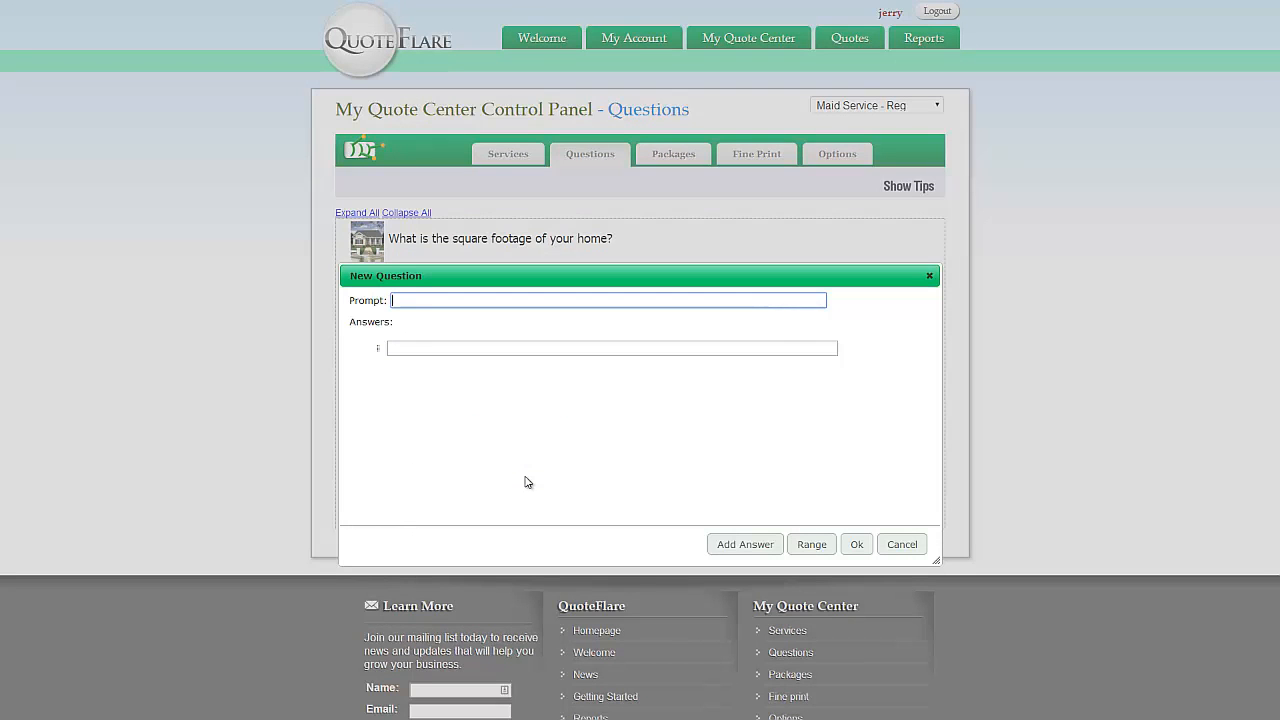
click(931, 280)
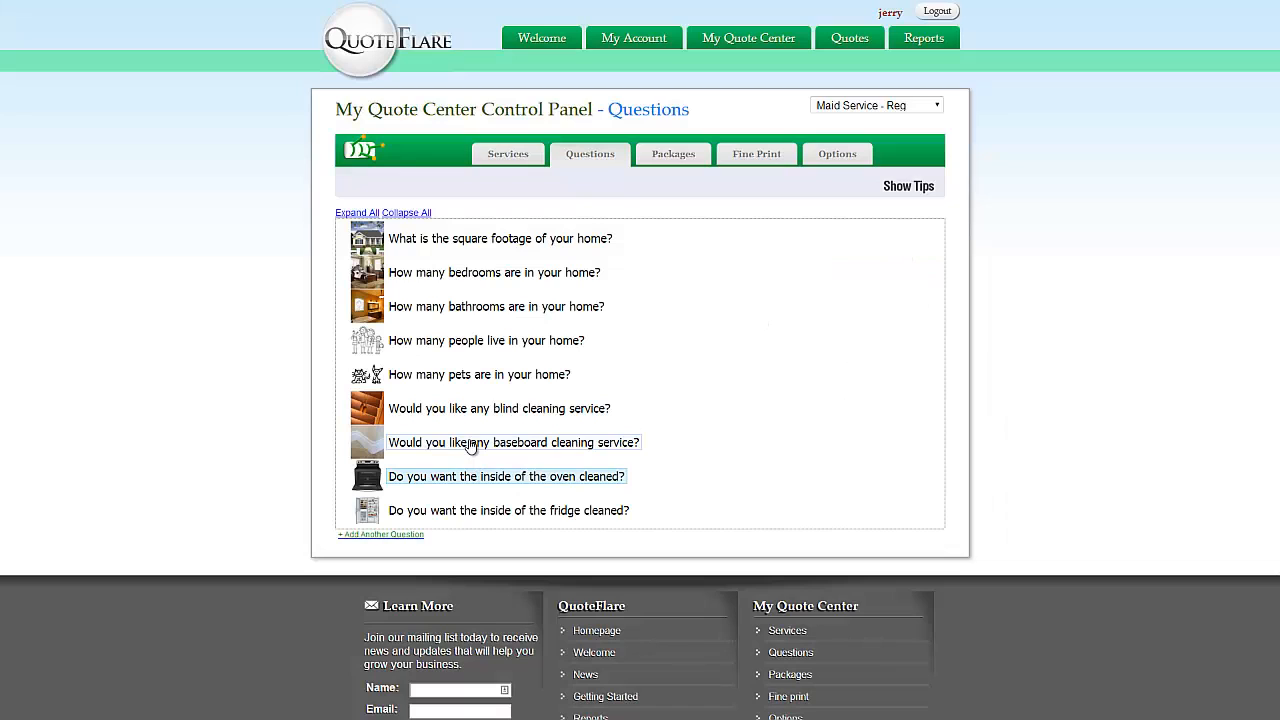
click(411, 534)
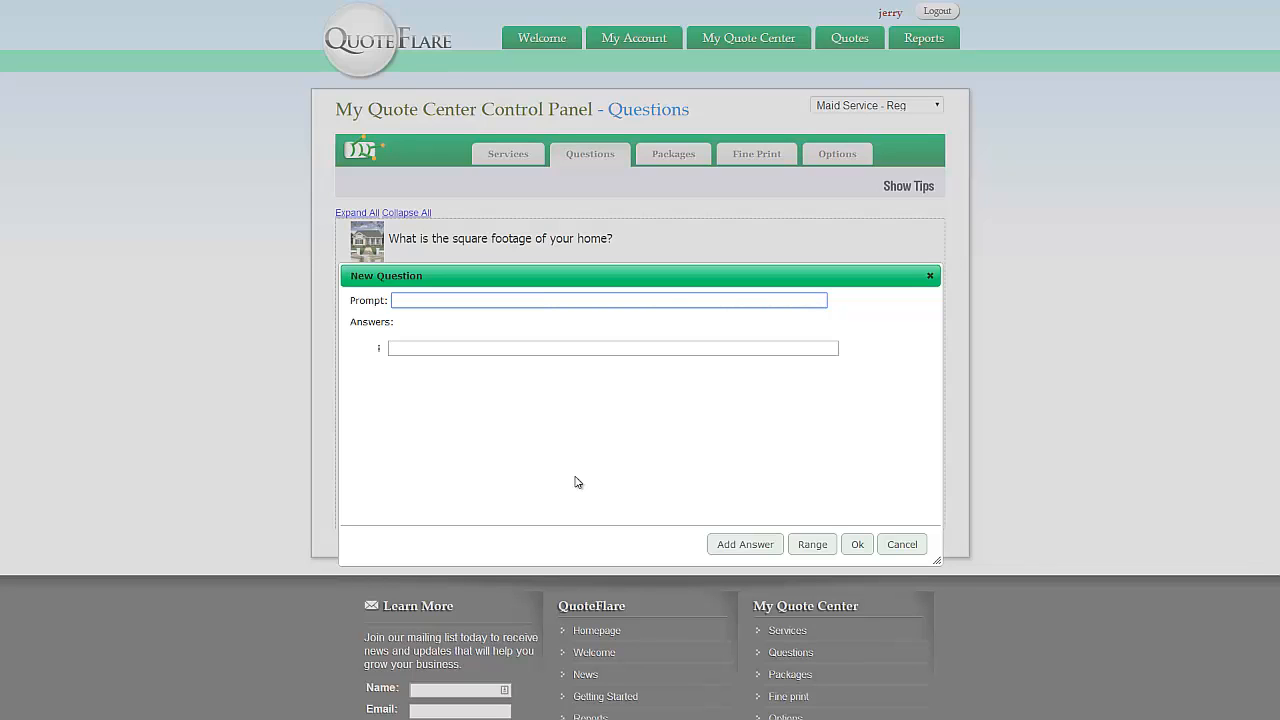
text(kind of blinds do youhave?)
key(Tab)
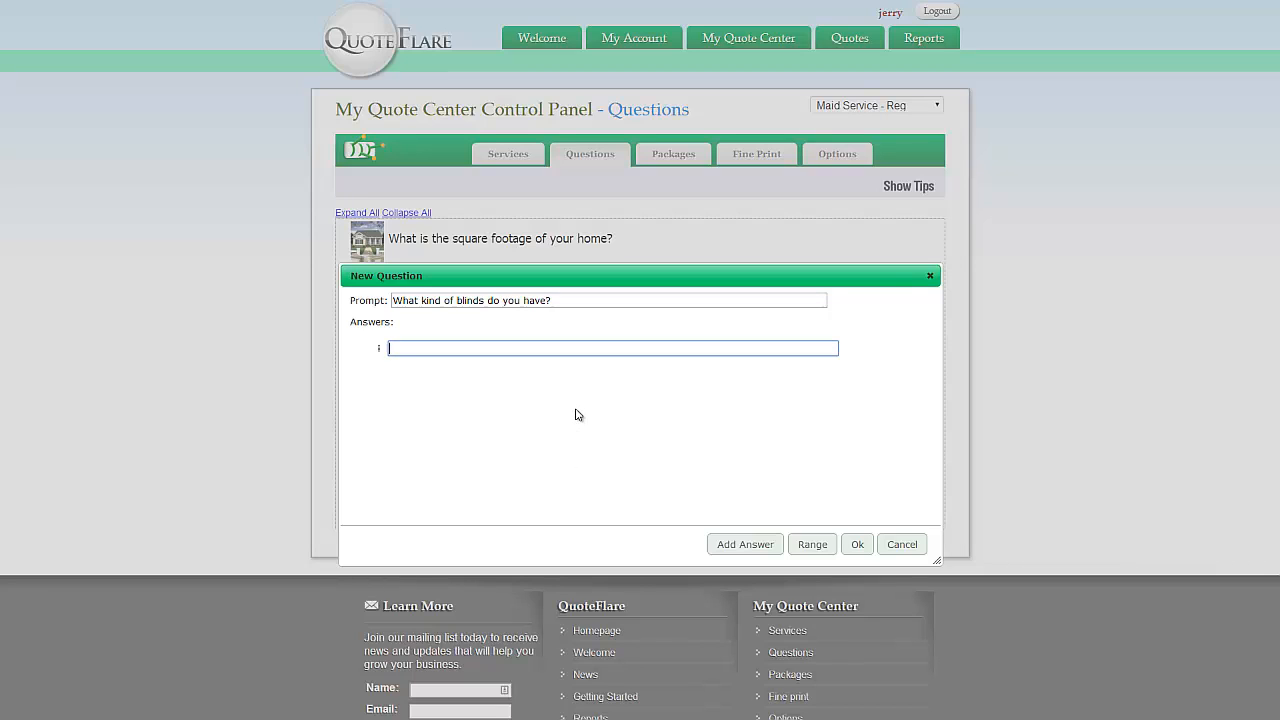
key(Return)
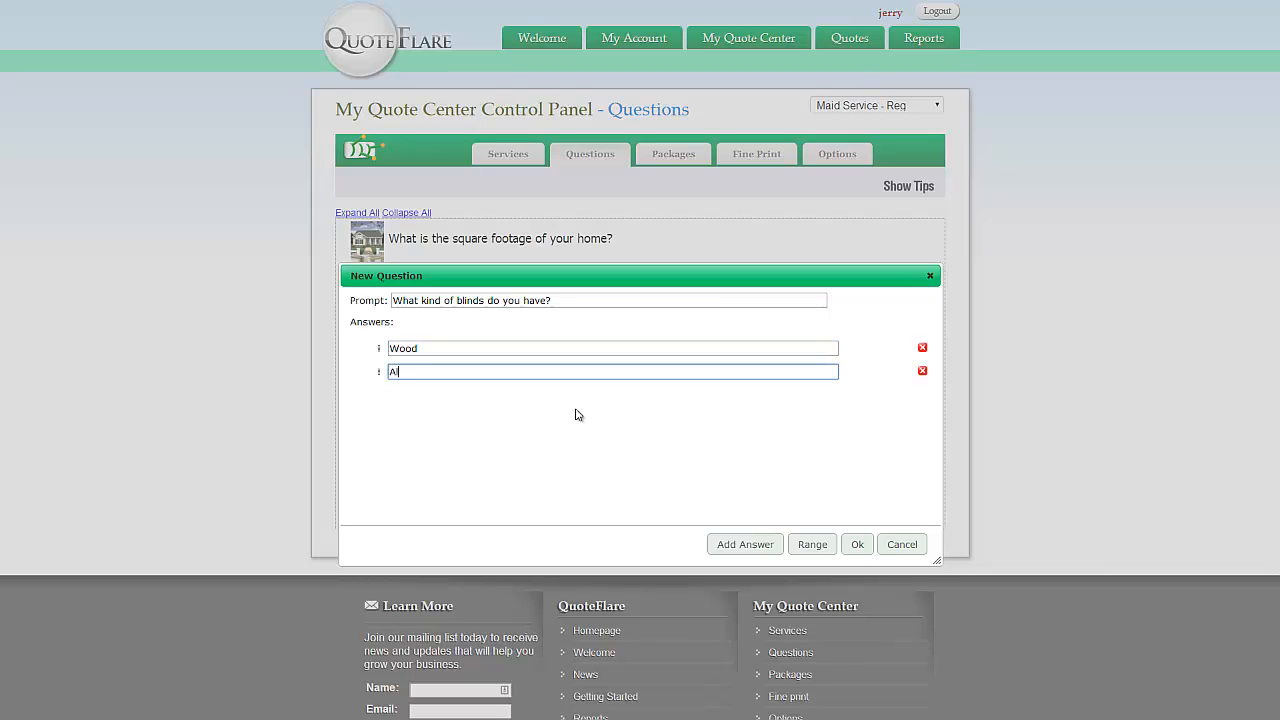
text(Aluminum)
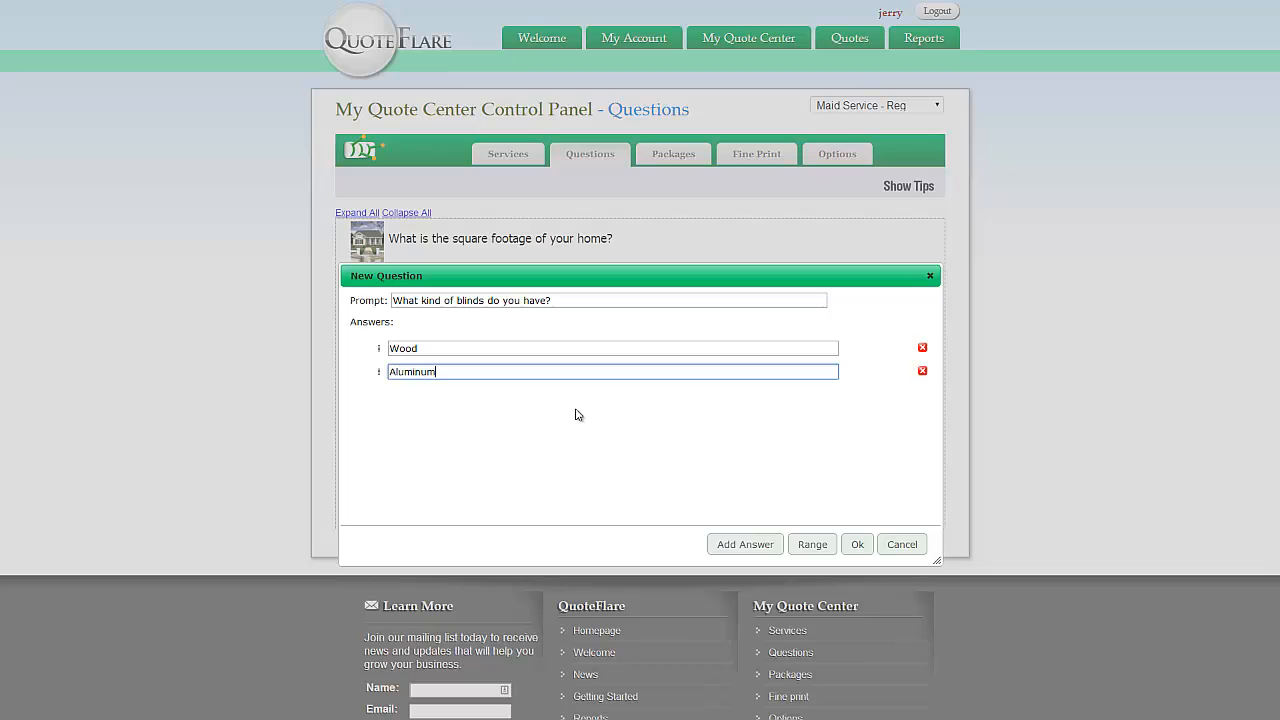
key(Return)
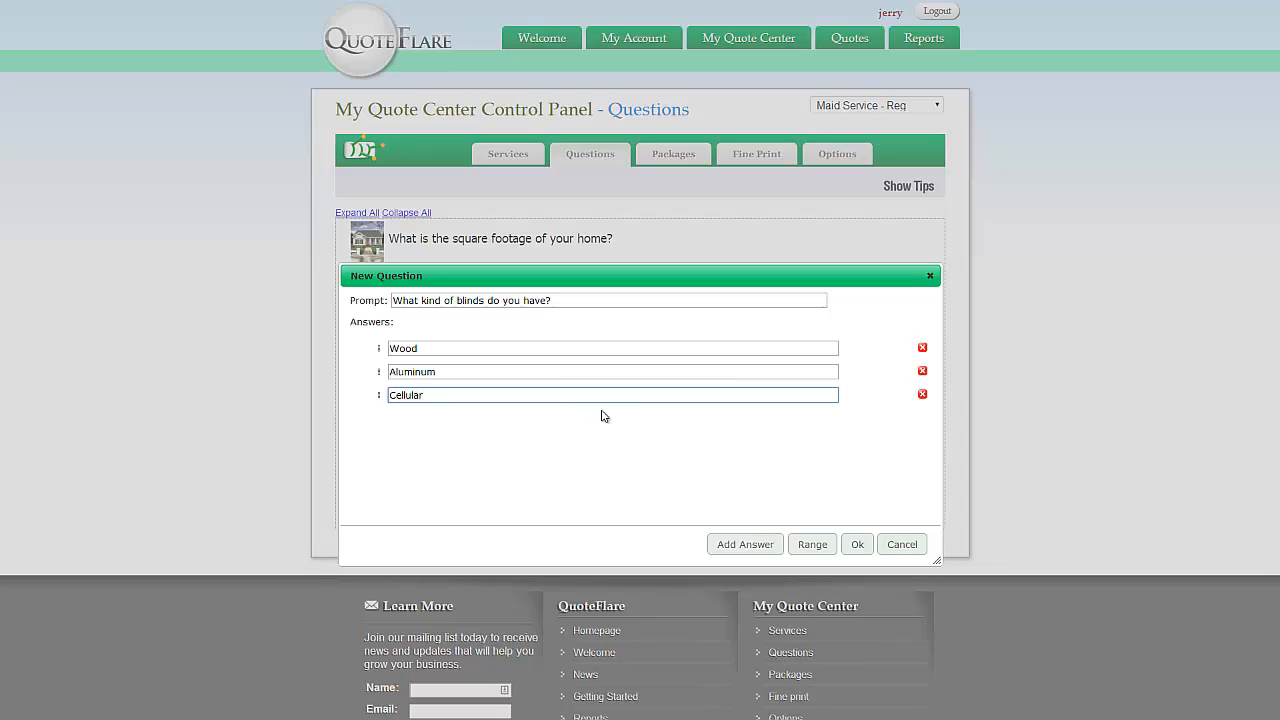
click(857, 544)
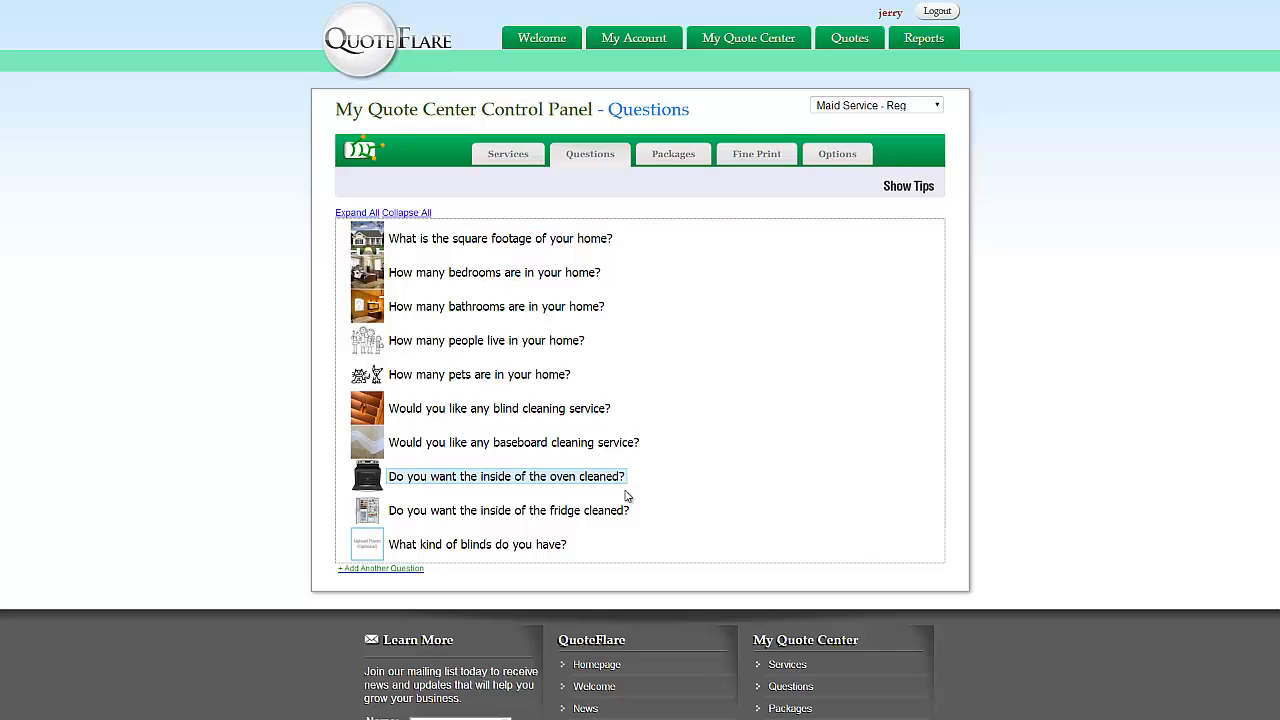
- Upload ultraglide.jpg from the question images folder as the photo of the kind-of-blinds question and save it
click(440, 544)
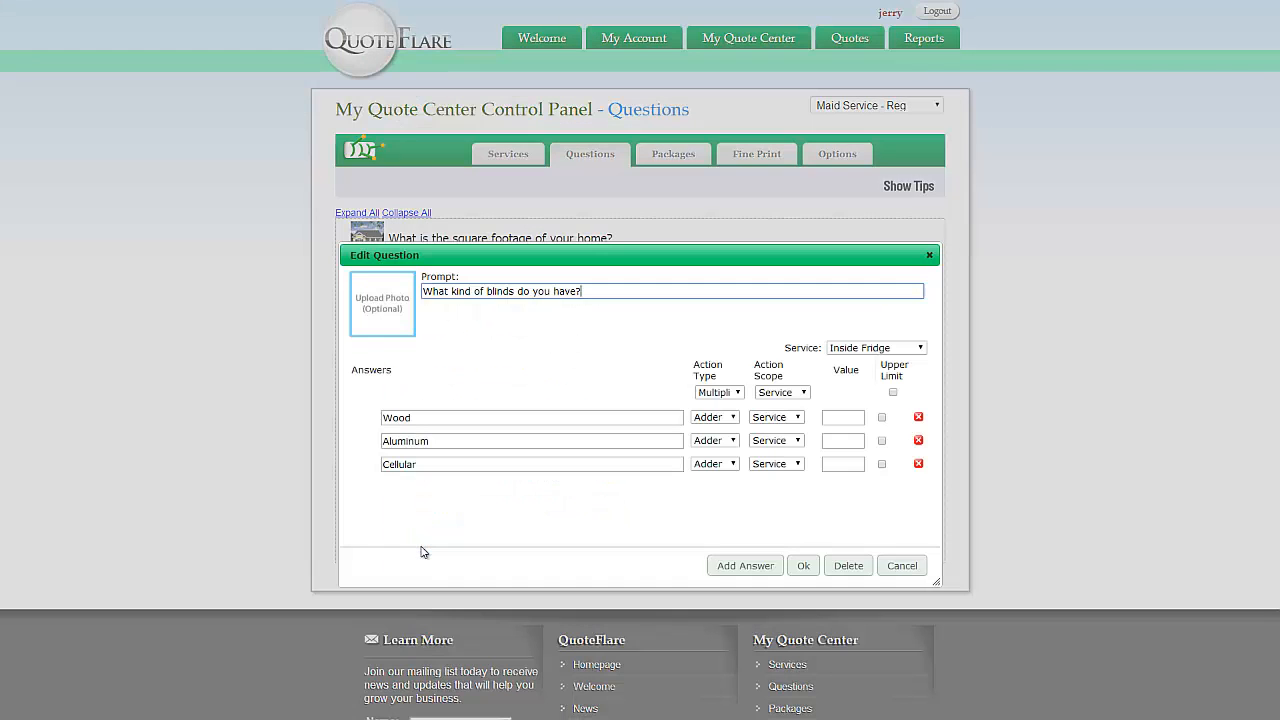
click(385, 300)
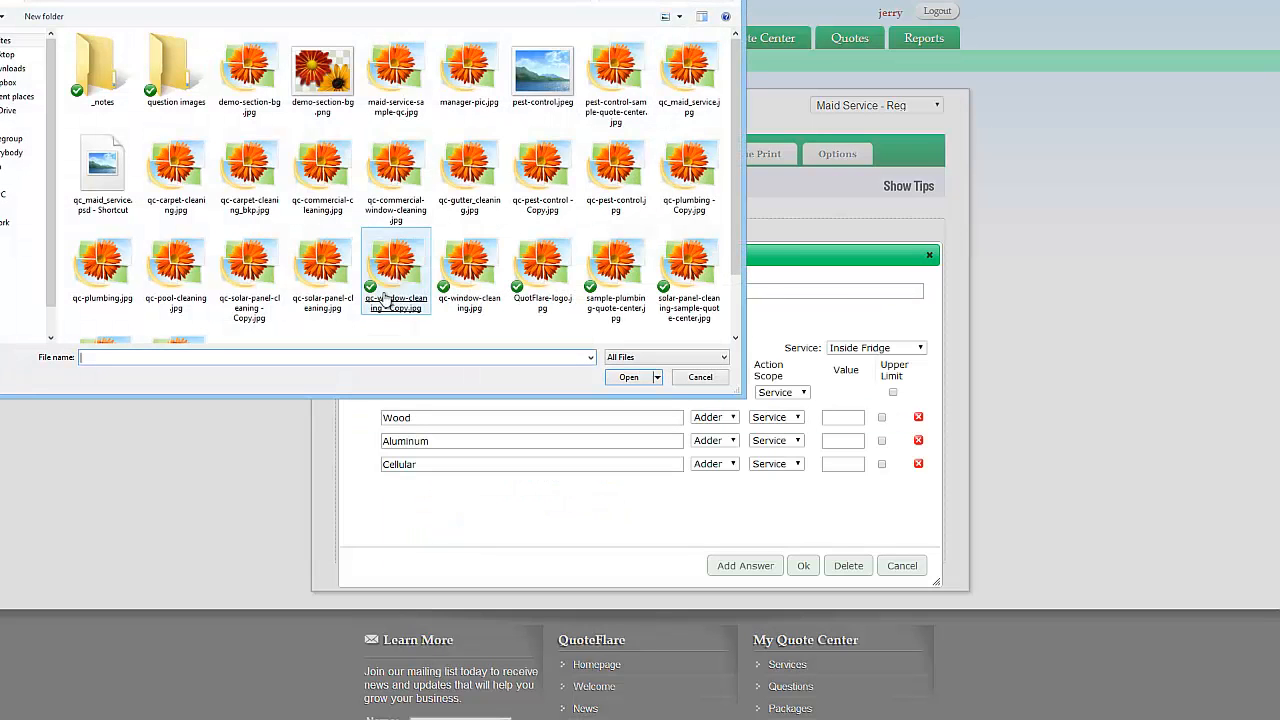
double_click(165, 90)
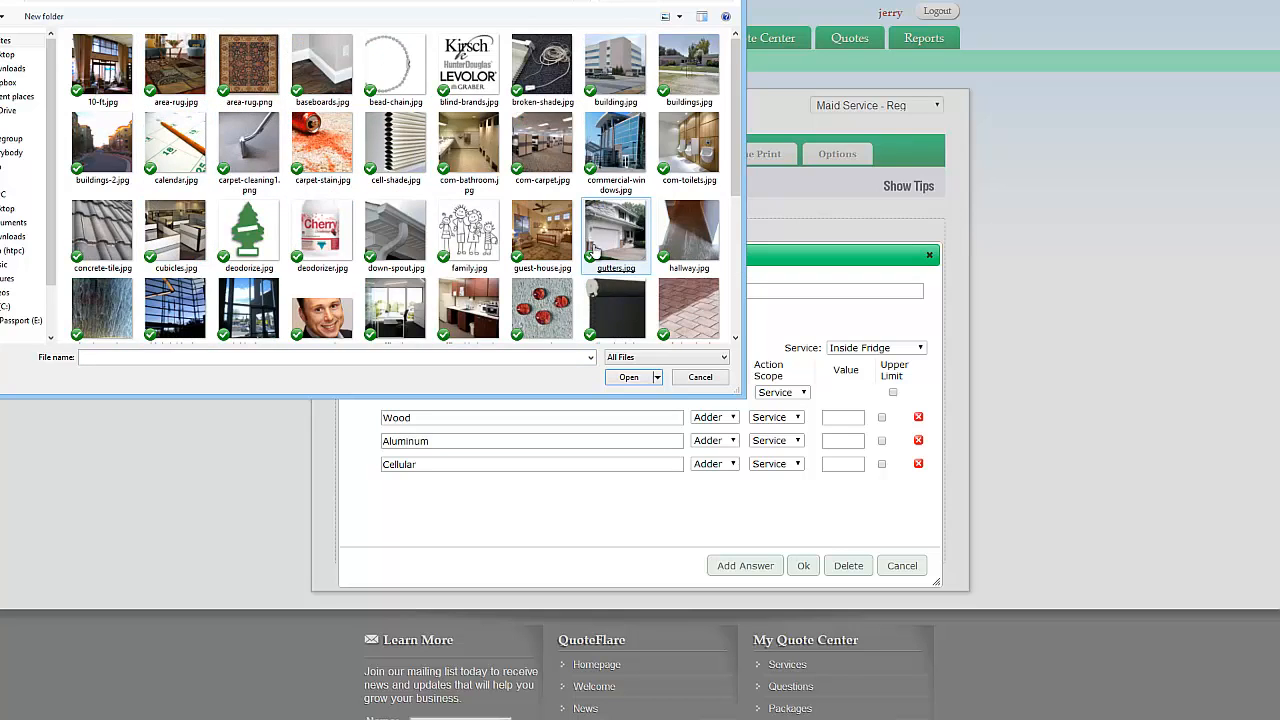
scroll(600, 250, down, 3)
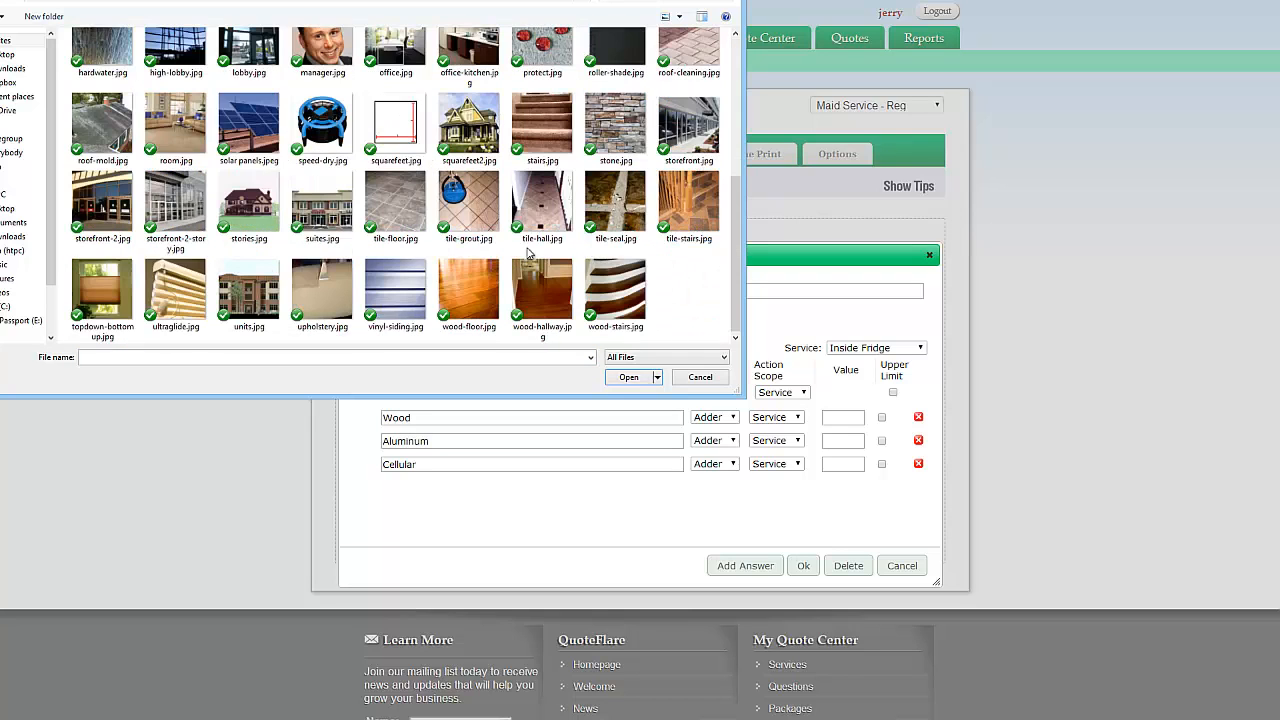
double_click(178, 287)
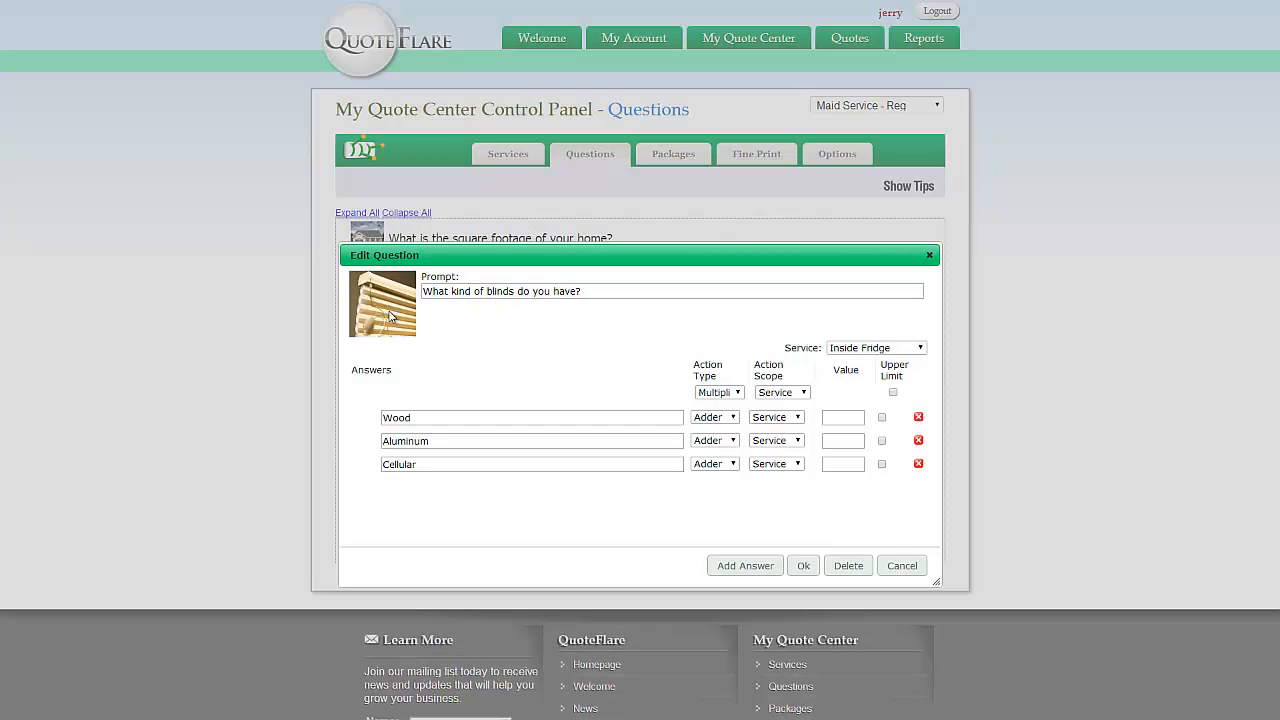
click(806, 565)
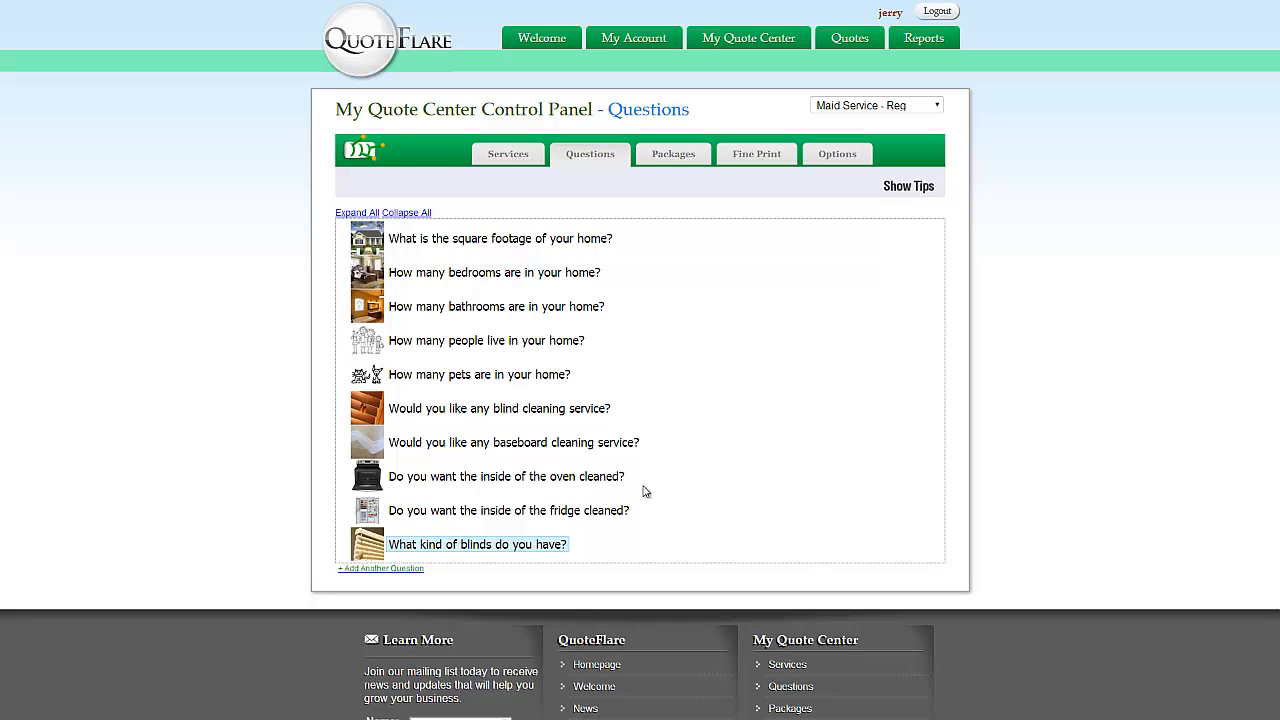
- Nest the kind-of-blinds question under the blind cleaning service question, triggered by the Hand Wiped Please answer
drag(471, 548, 470, 414)
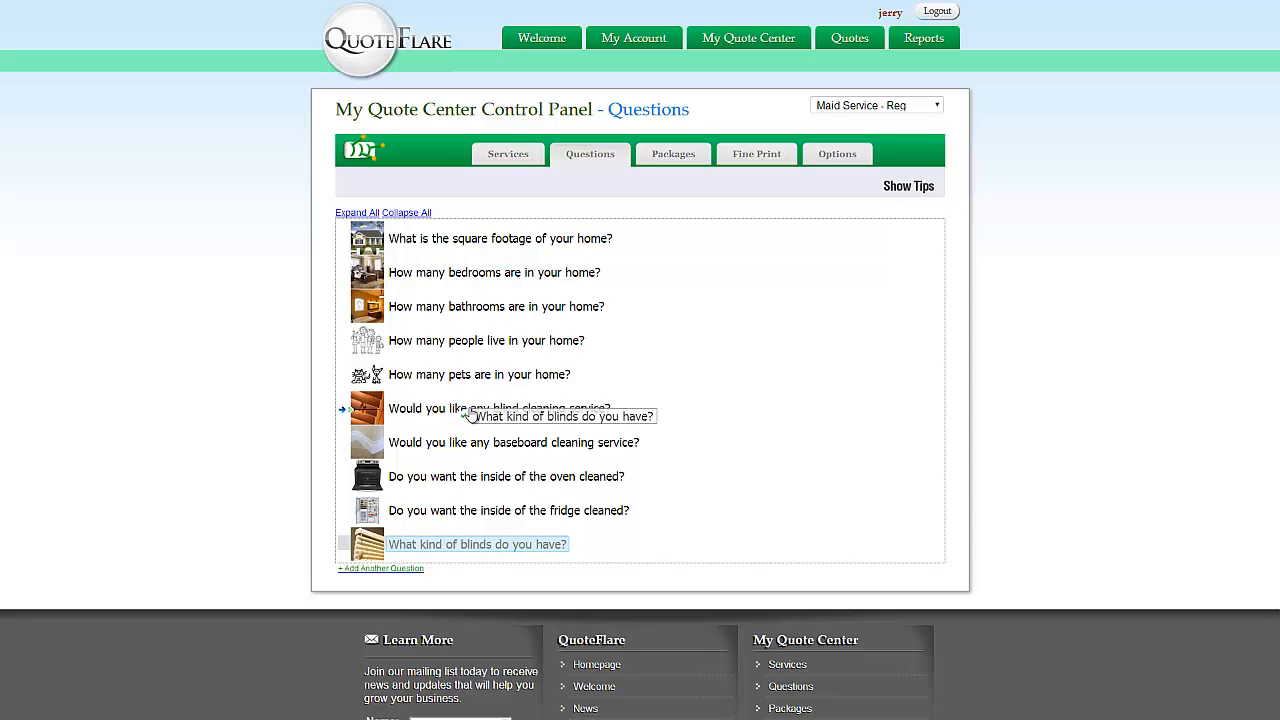
drag(470, 414, 471, 412)
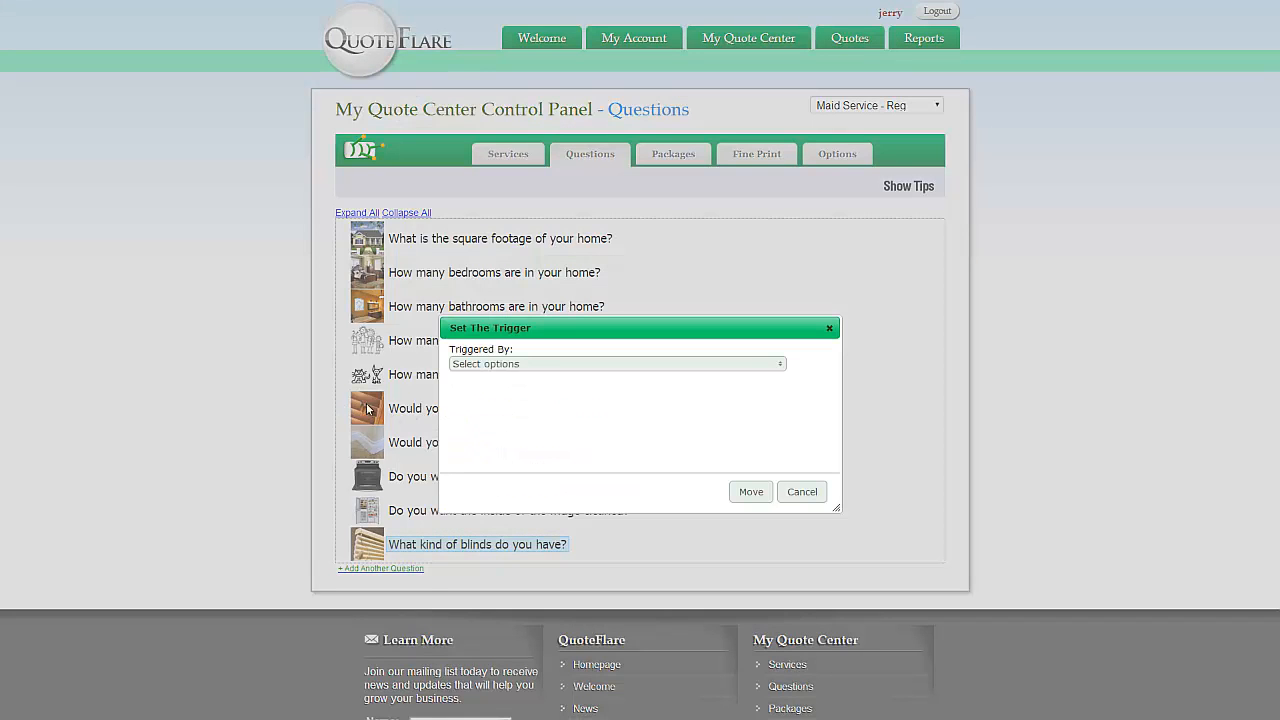
click(542, 365)
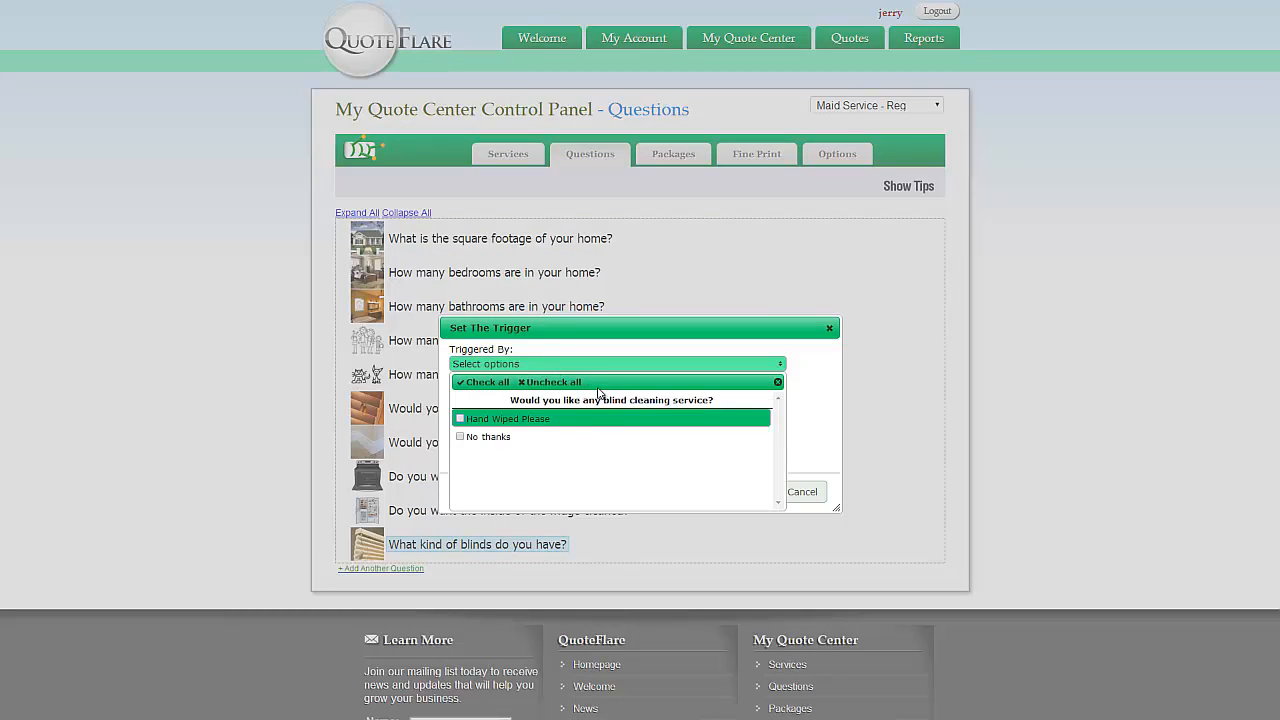
click(460, 421)
click(811, 447)
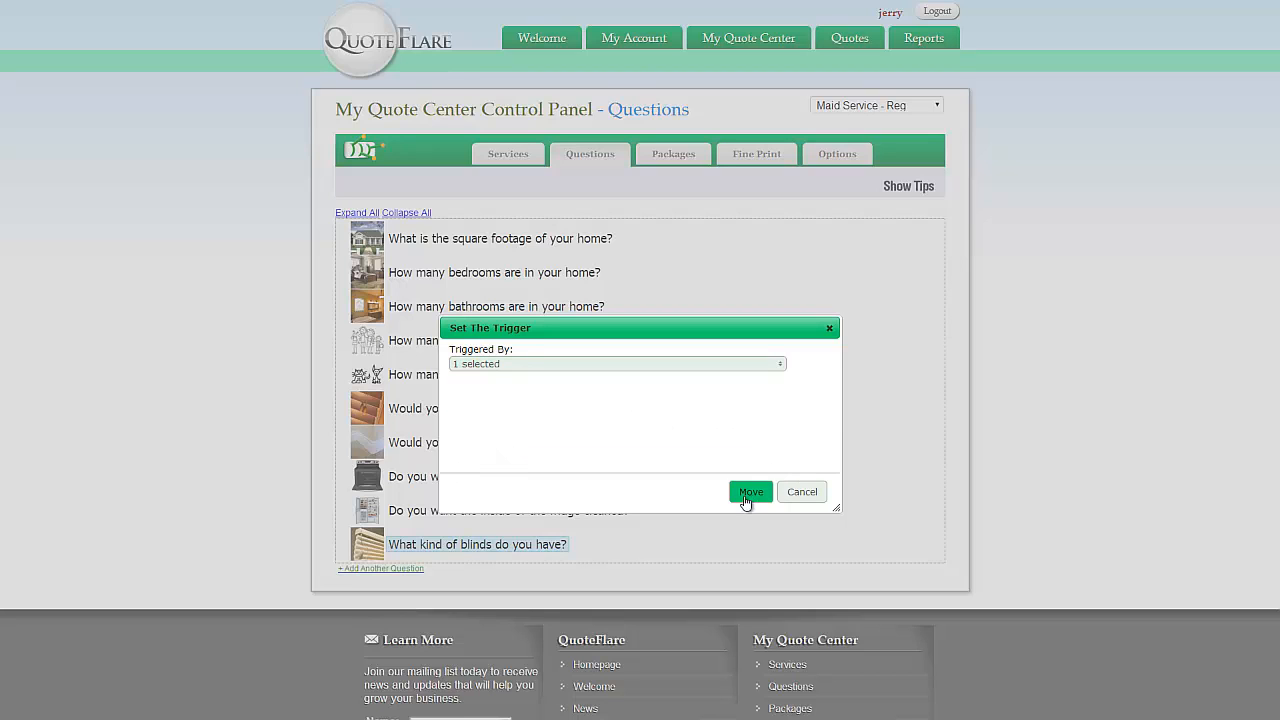
click(746, 494)
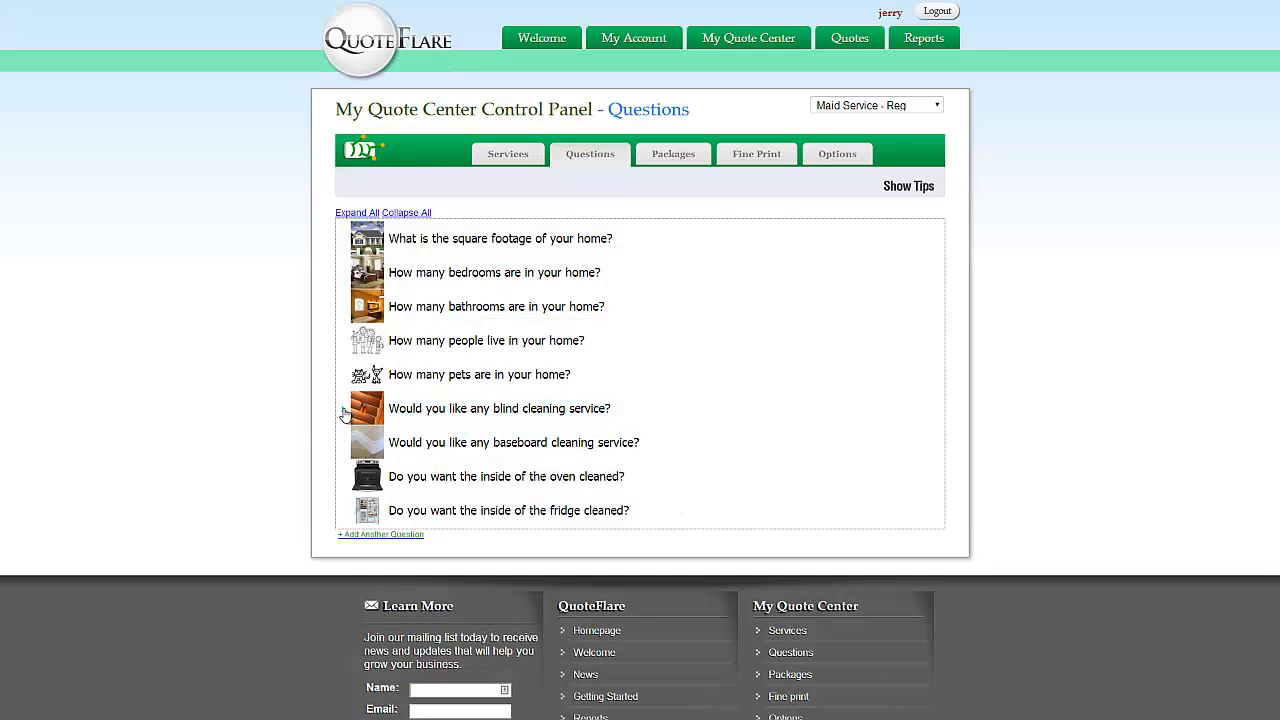
- Open the nested kind-of-blinds question, review its trigger answers and its pricing for the Blinds service, and close it
click(343, 410)
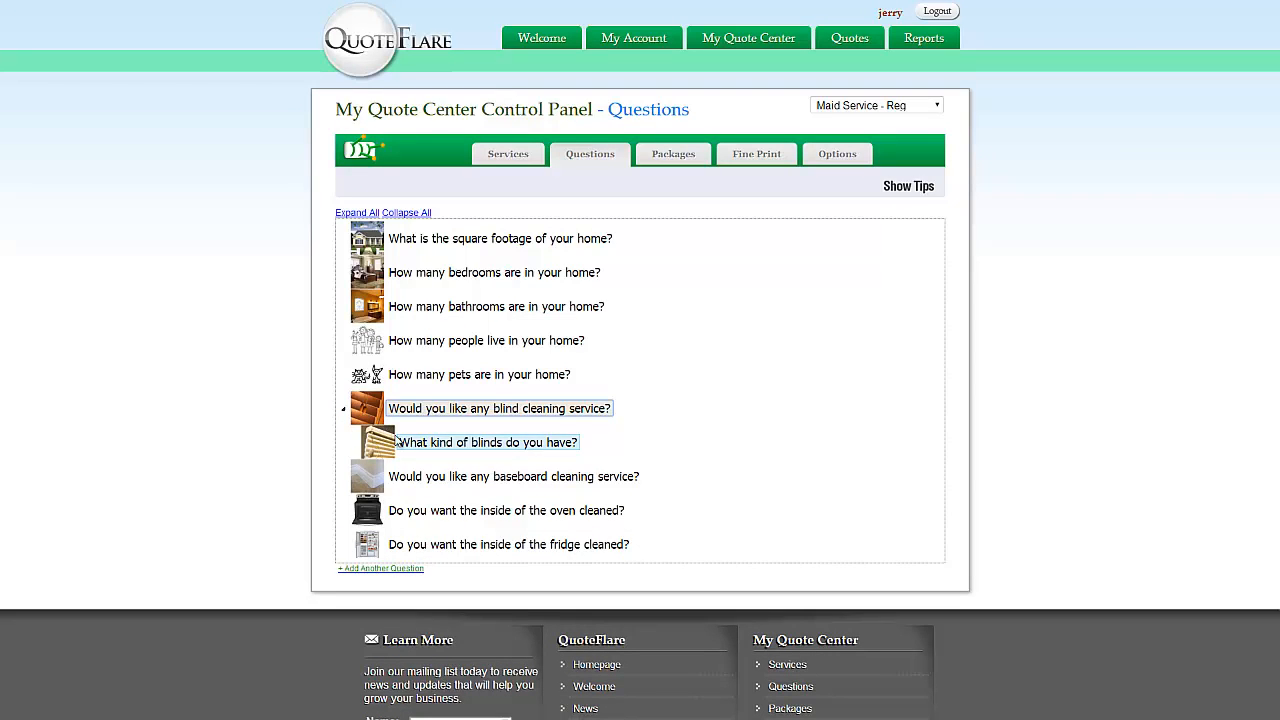
click(405, 450)
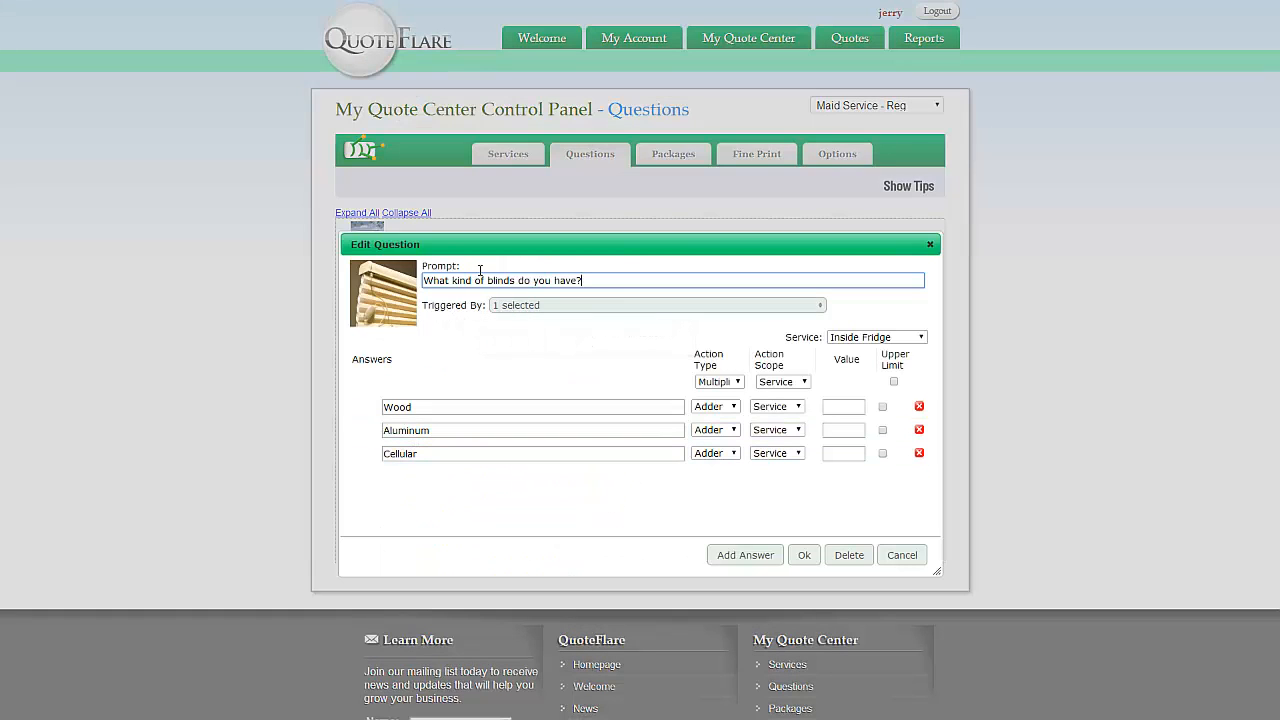
click(540, 307)
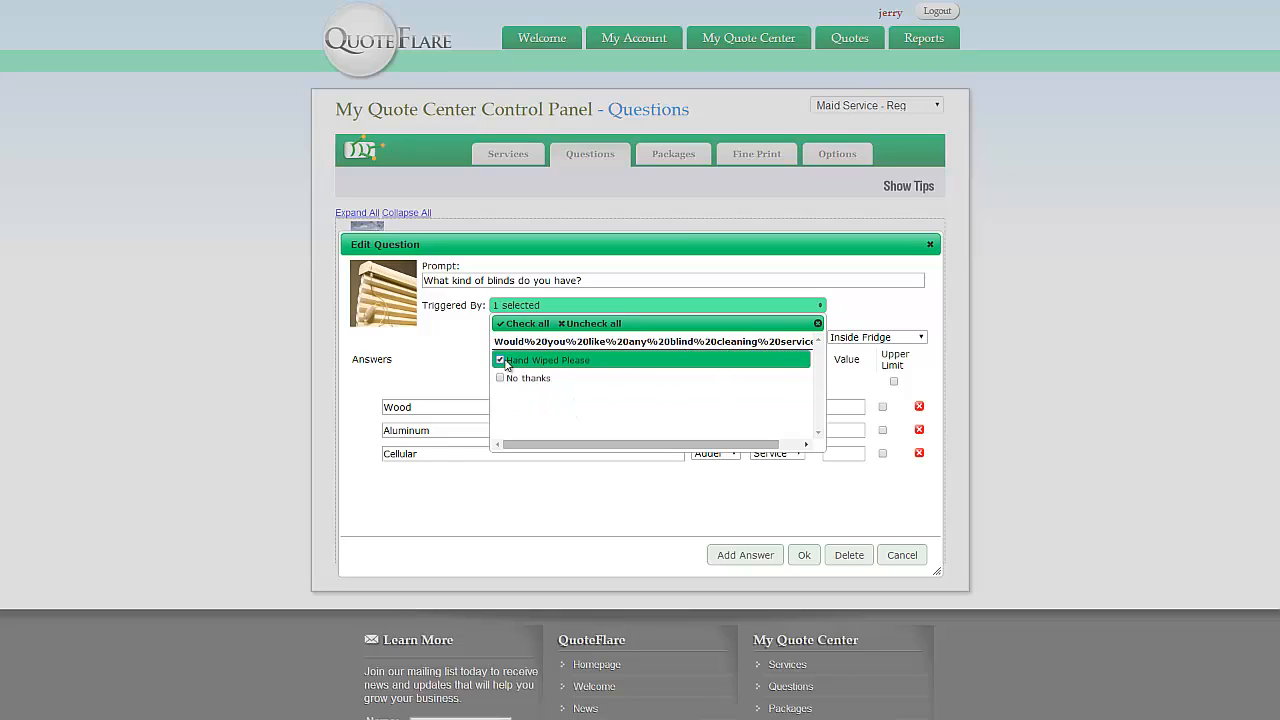
click(455, 350)
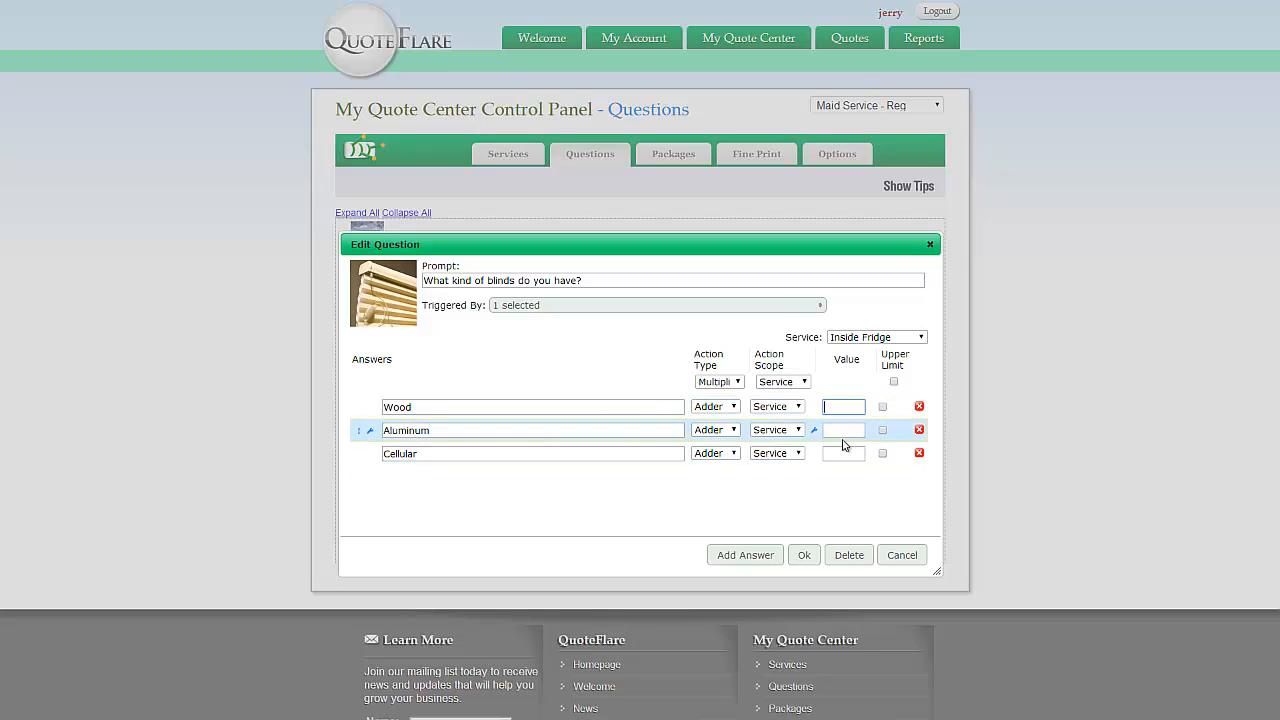
click(875, 337)
click(858, 522)
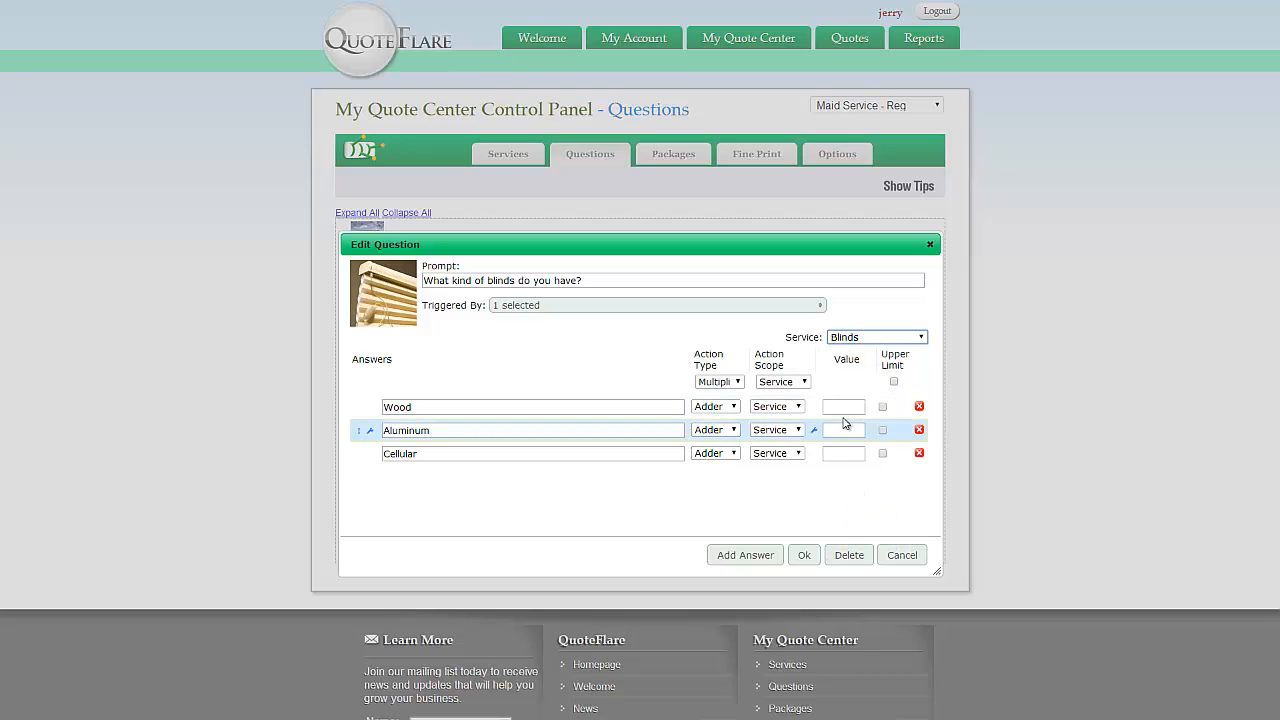
click(806, 555)
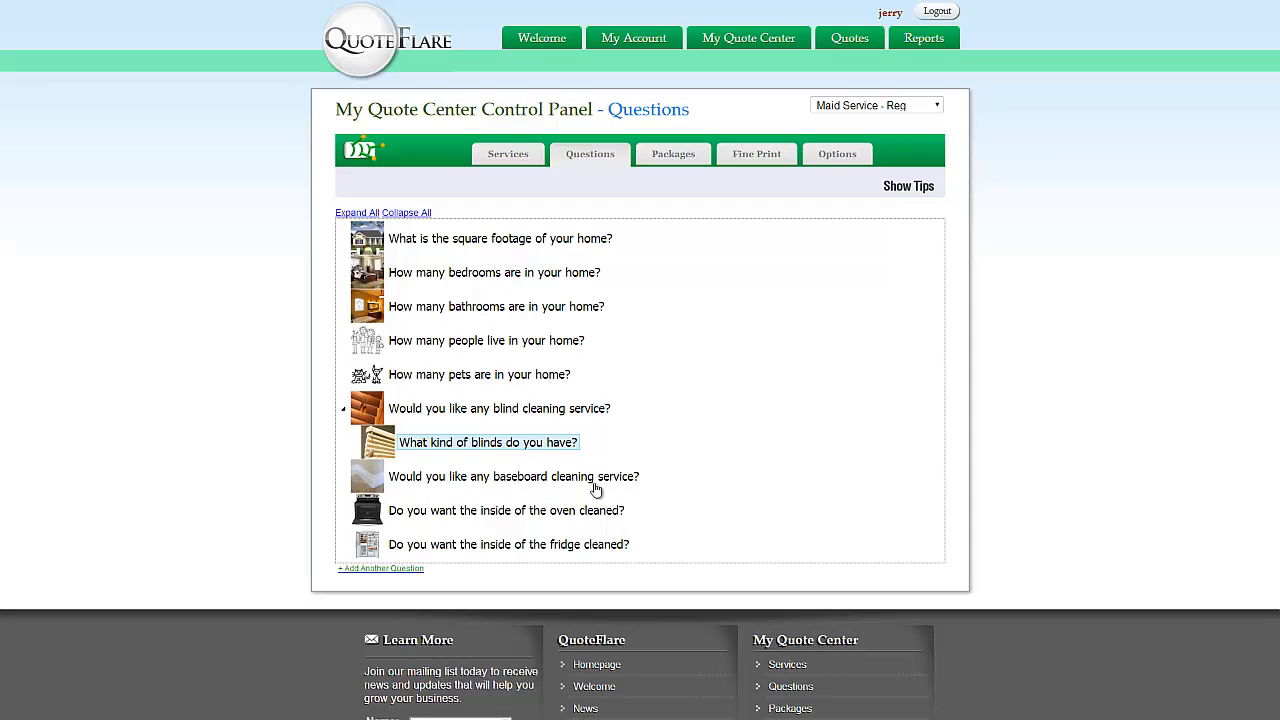
- Add a new question "How many blinds do you have?" with the answer range 1 to 20, changing the last answer to "20 or more"
click(398, 569)
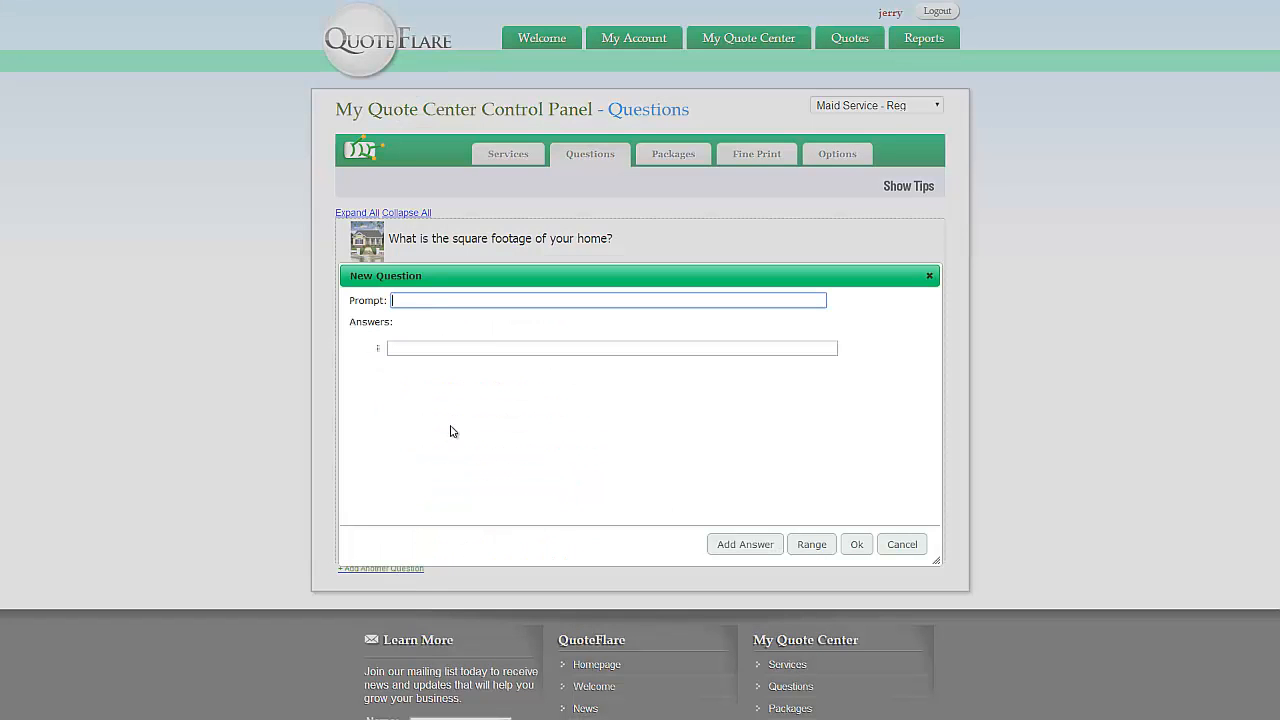
text(How many blinds do you have?)
click(800, 547)
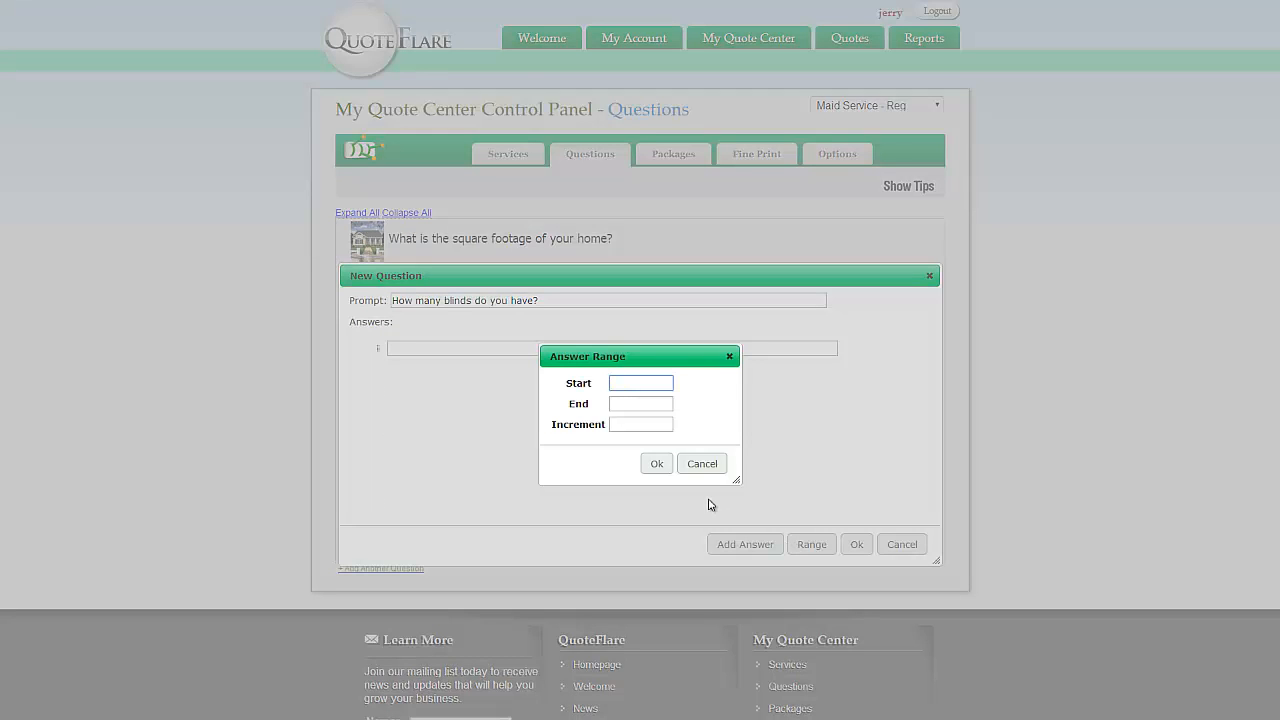
text(1)
key(Tab)
key(Tab)
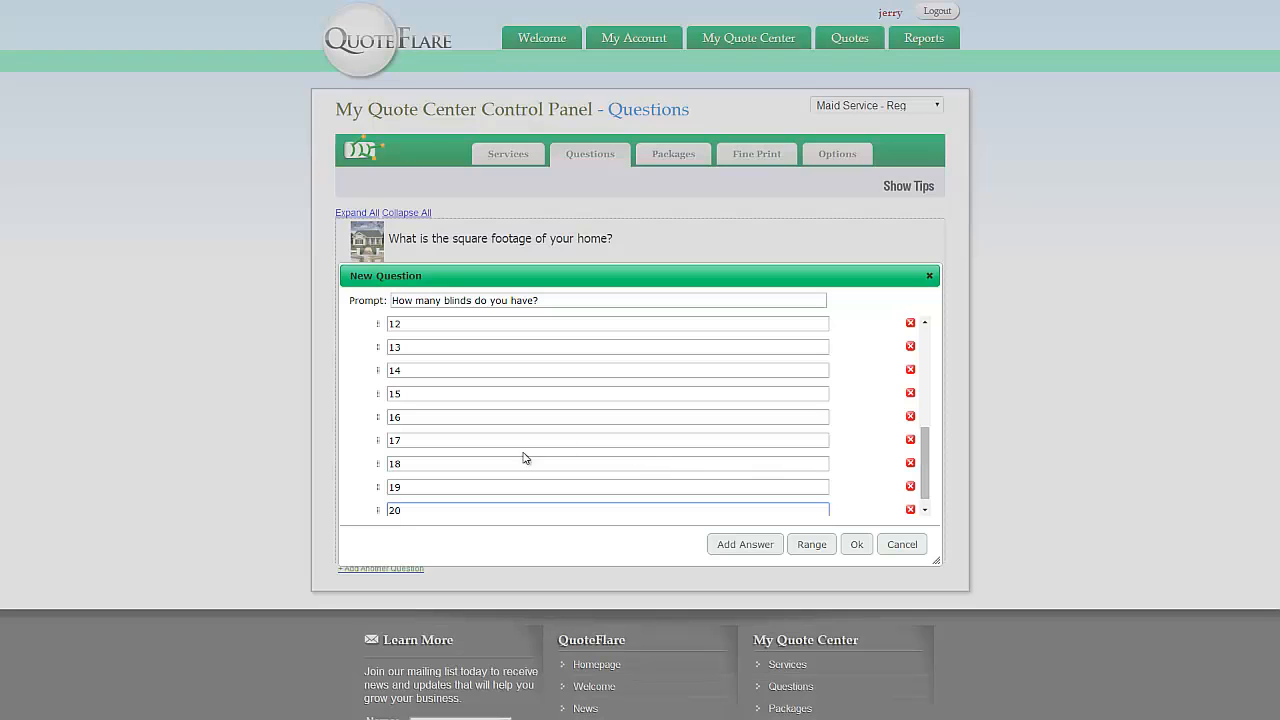
scroll(482, 494, down, 2)
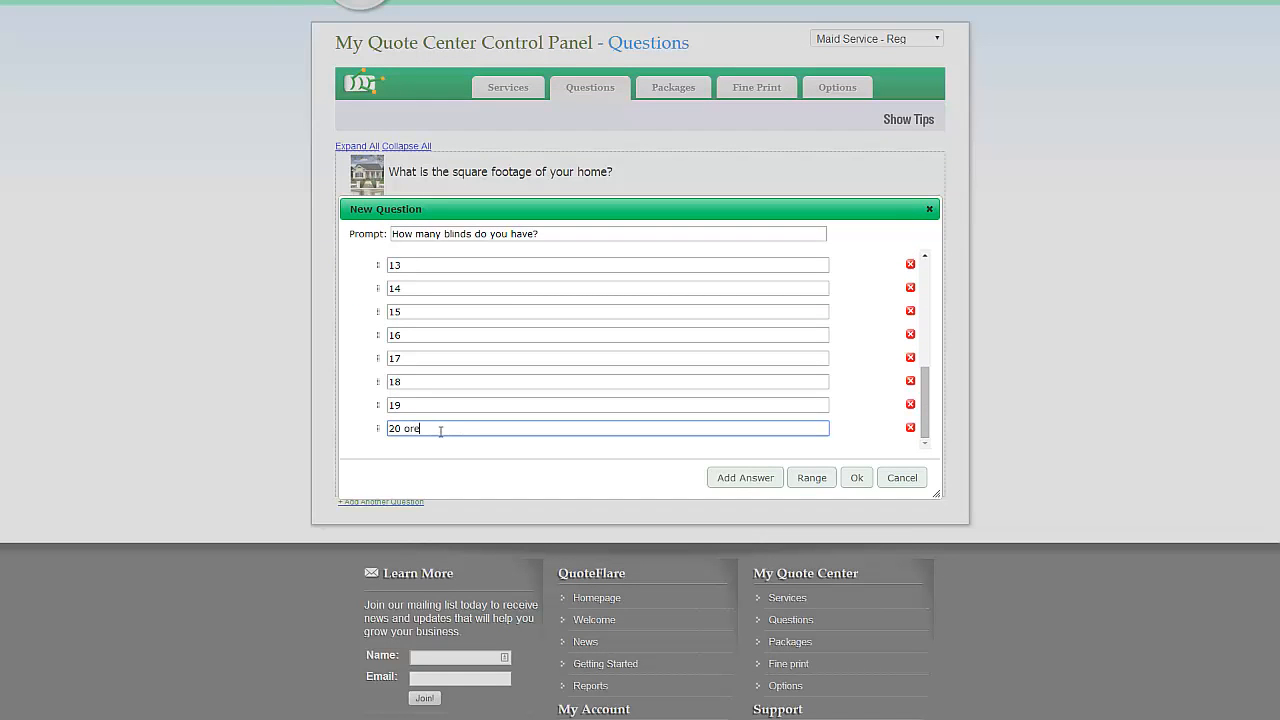
click(856, 481)
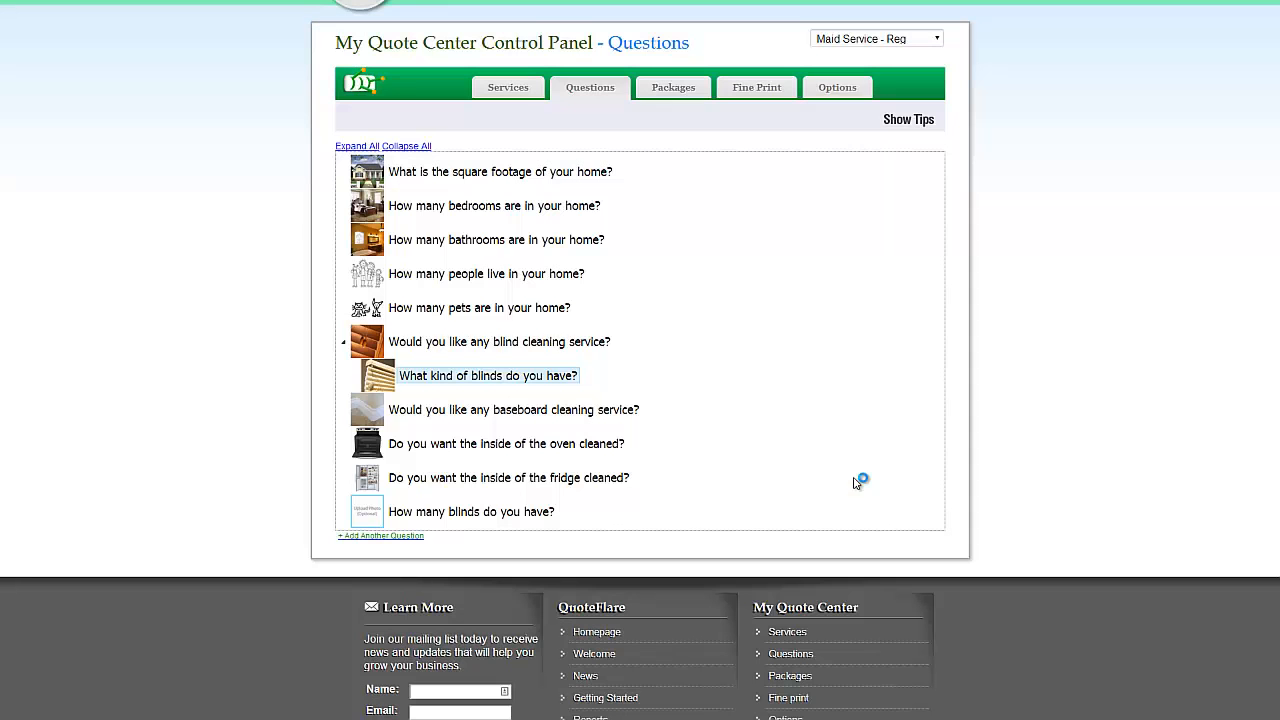
- Open the how-many-blinds question and mark its "20 or more" answer as the upper limit for the Blinds service
click(450, 515)
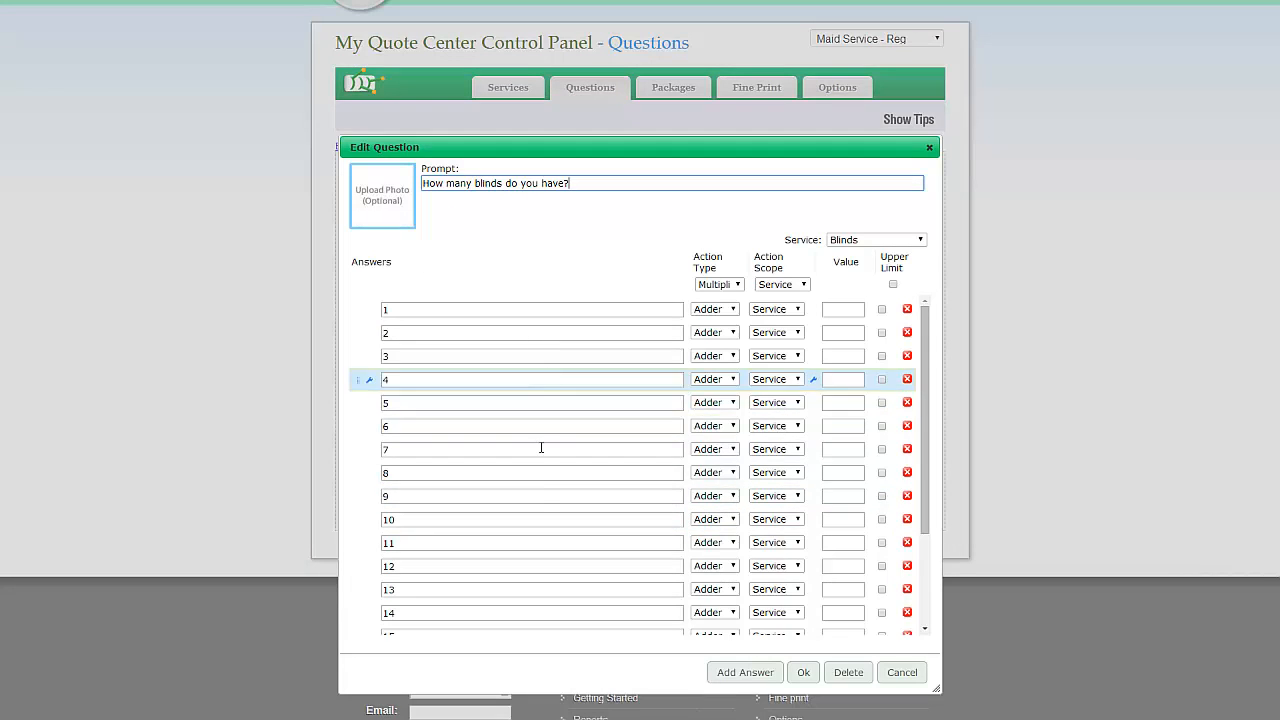
scroll(545, 486, down, 3)
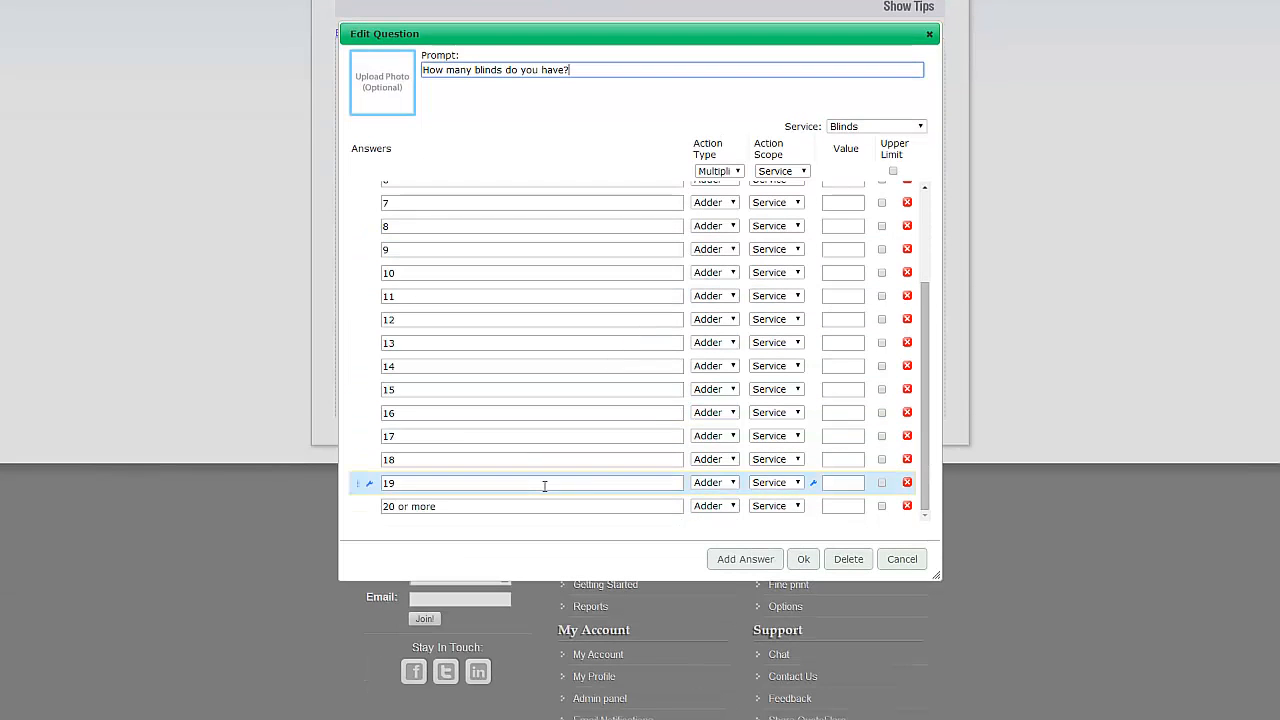
click(882, 506)
click(882, 506)
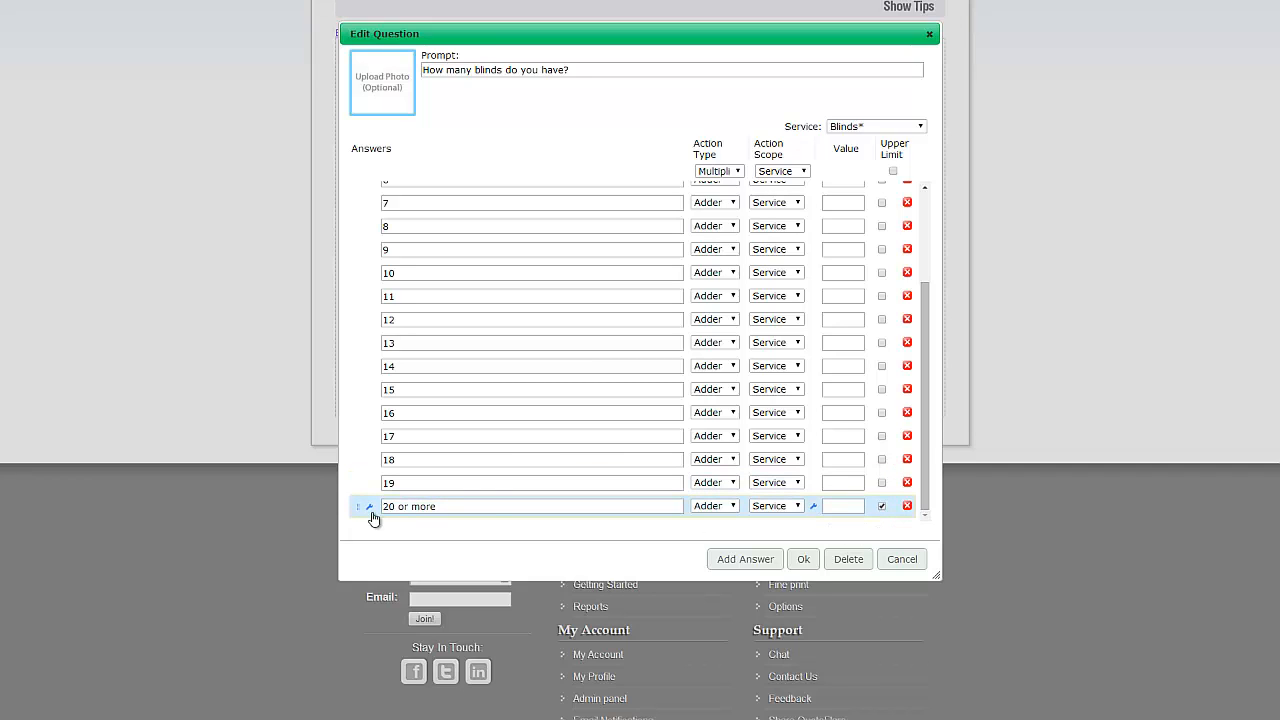
drag(447, 506, 369, 511)
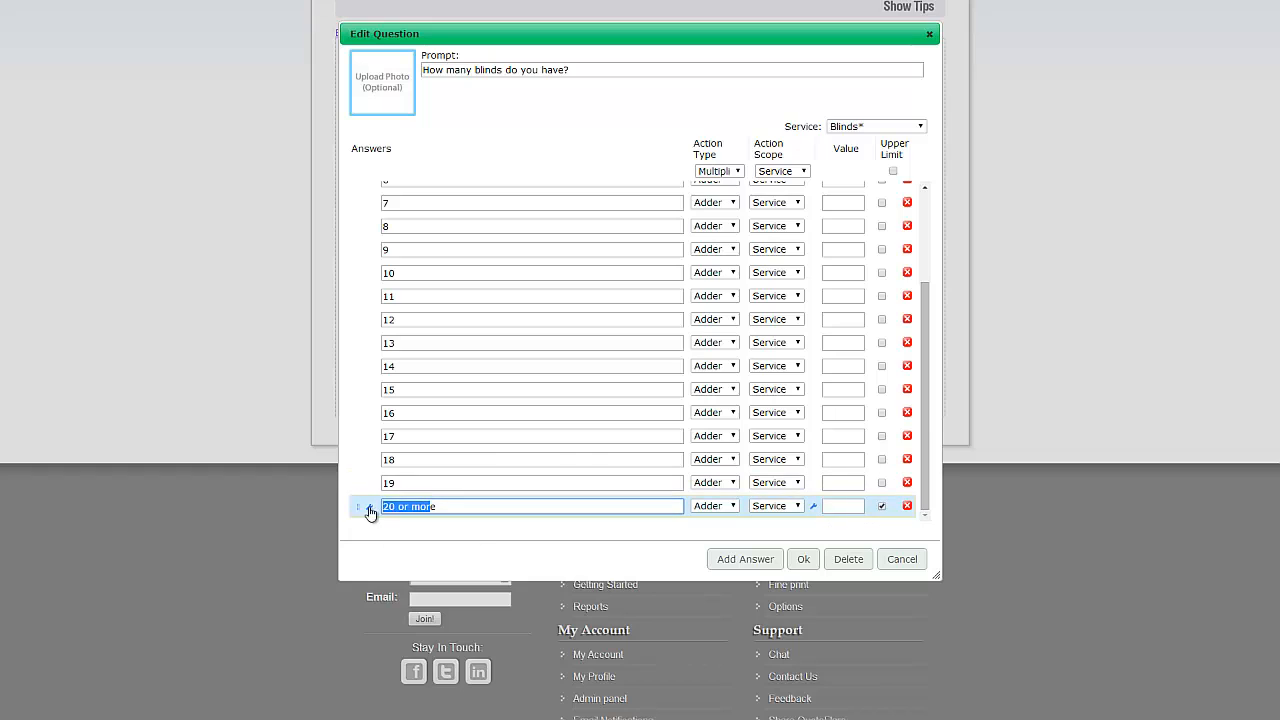
click(464, 508)
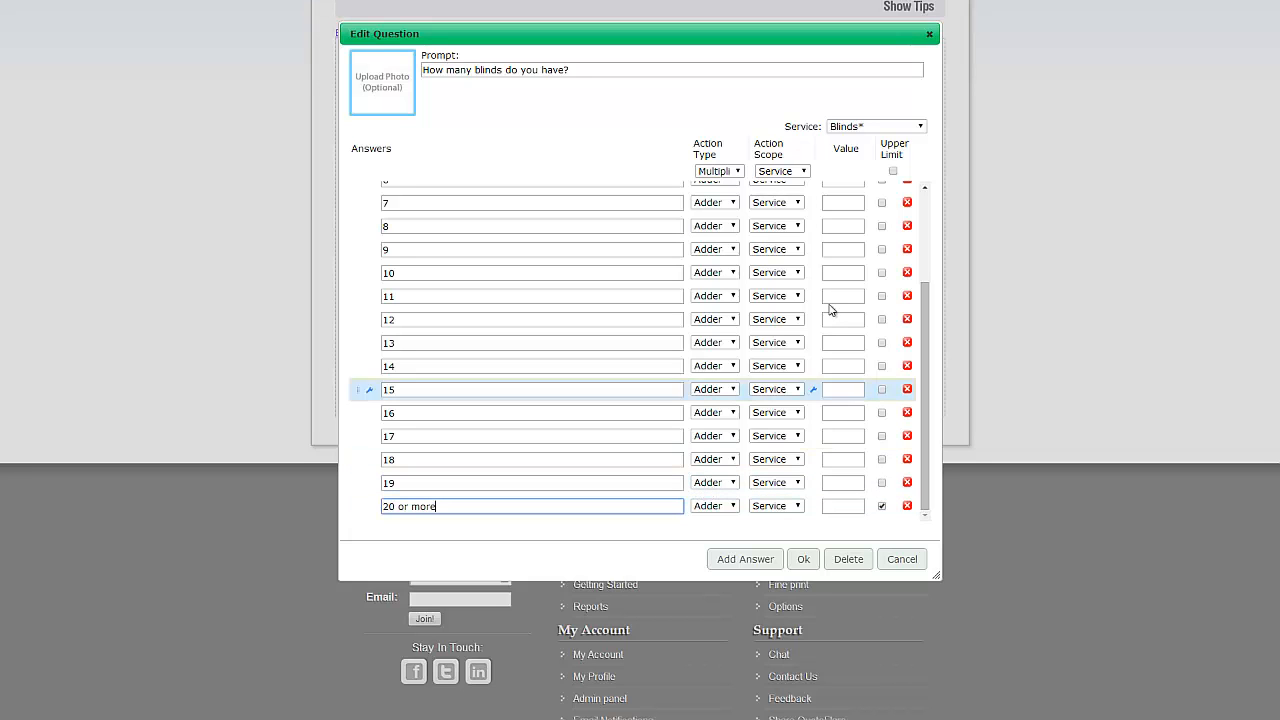
- Fill the Blinds service values from answer 1 downward, starting with 4 and incrementing by 4 for 20 answers, and close the question
scroll(855, 224, up, 6)
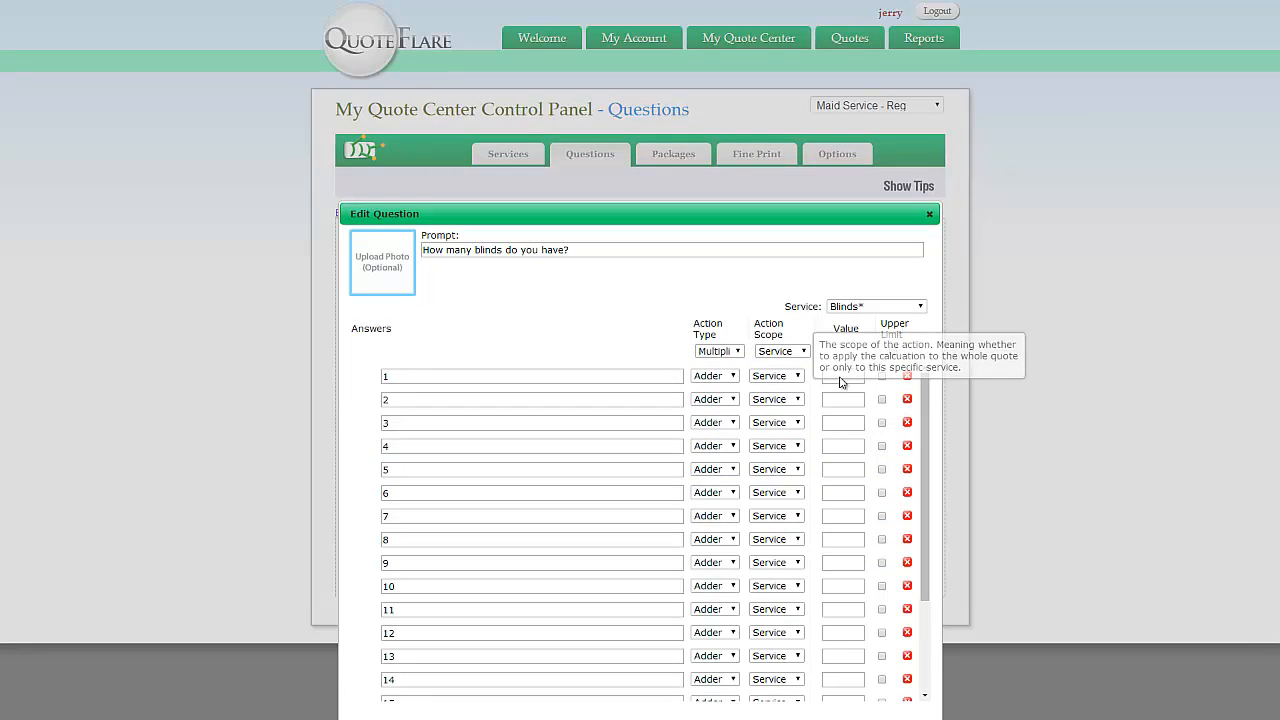
click(813, 378)
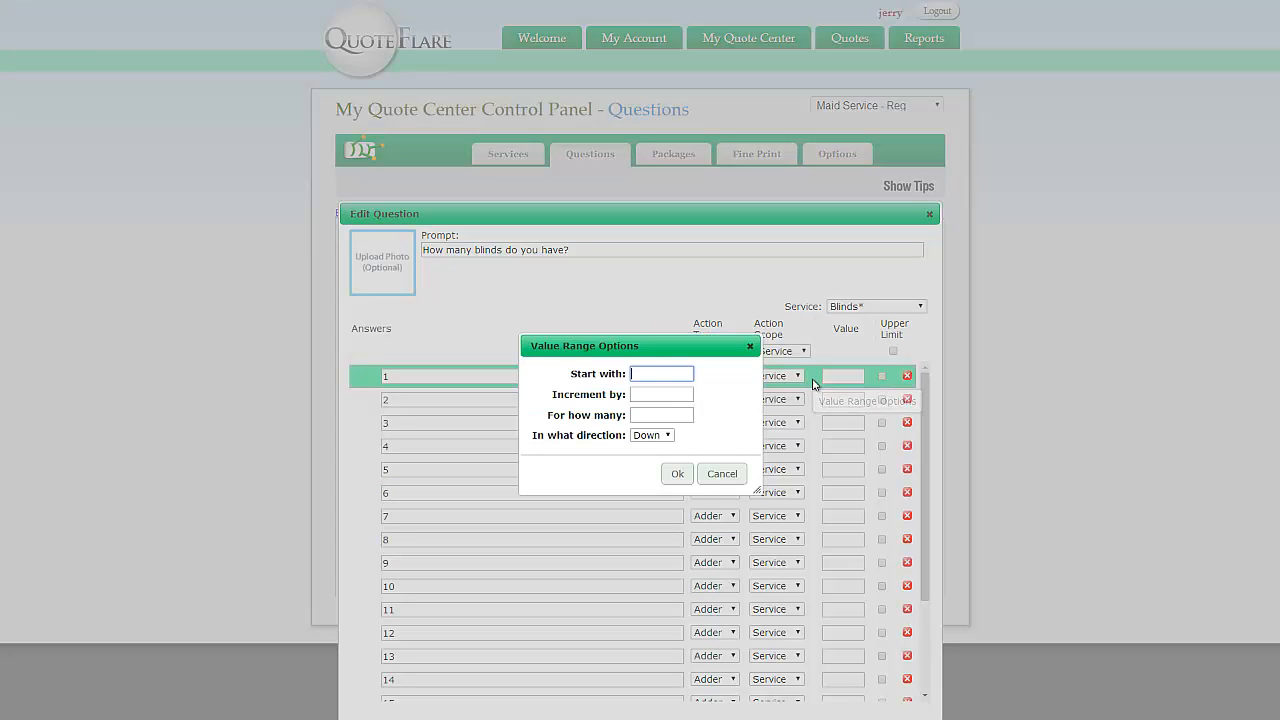
click(665, 373)
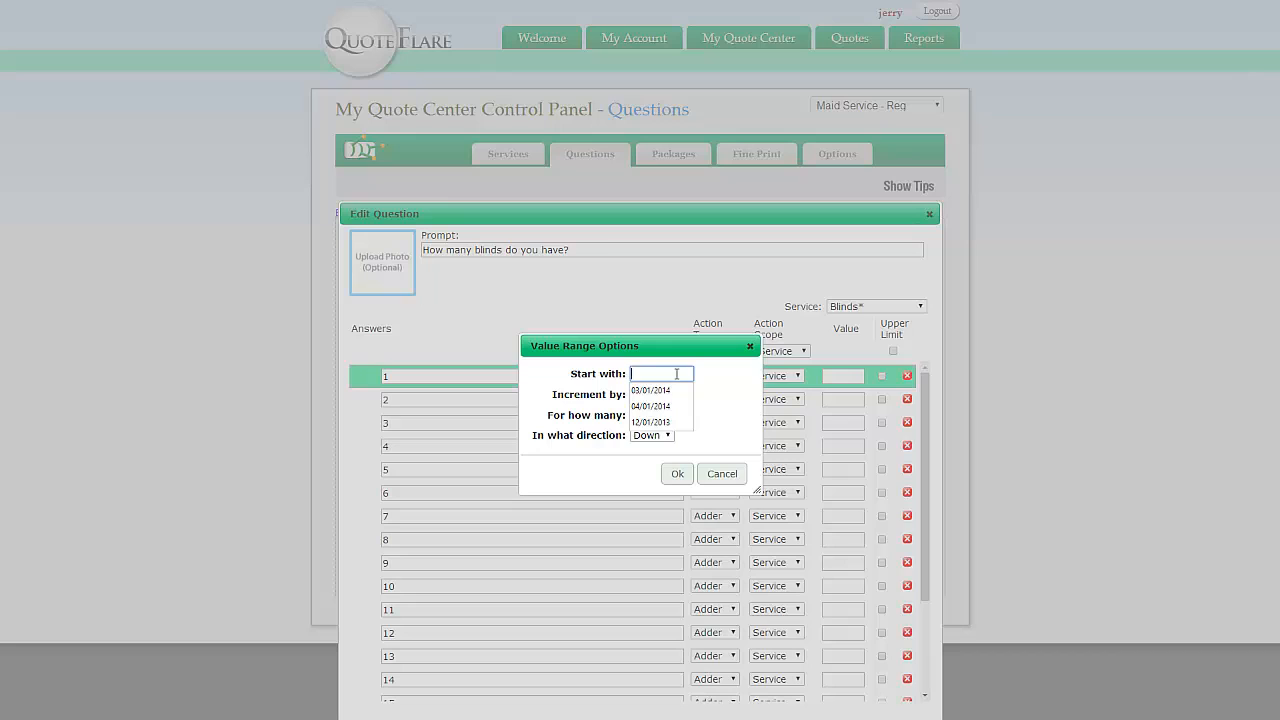
text(3)
click(669, 392)
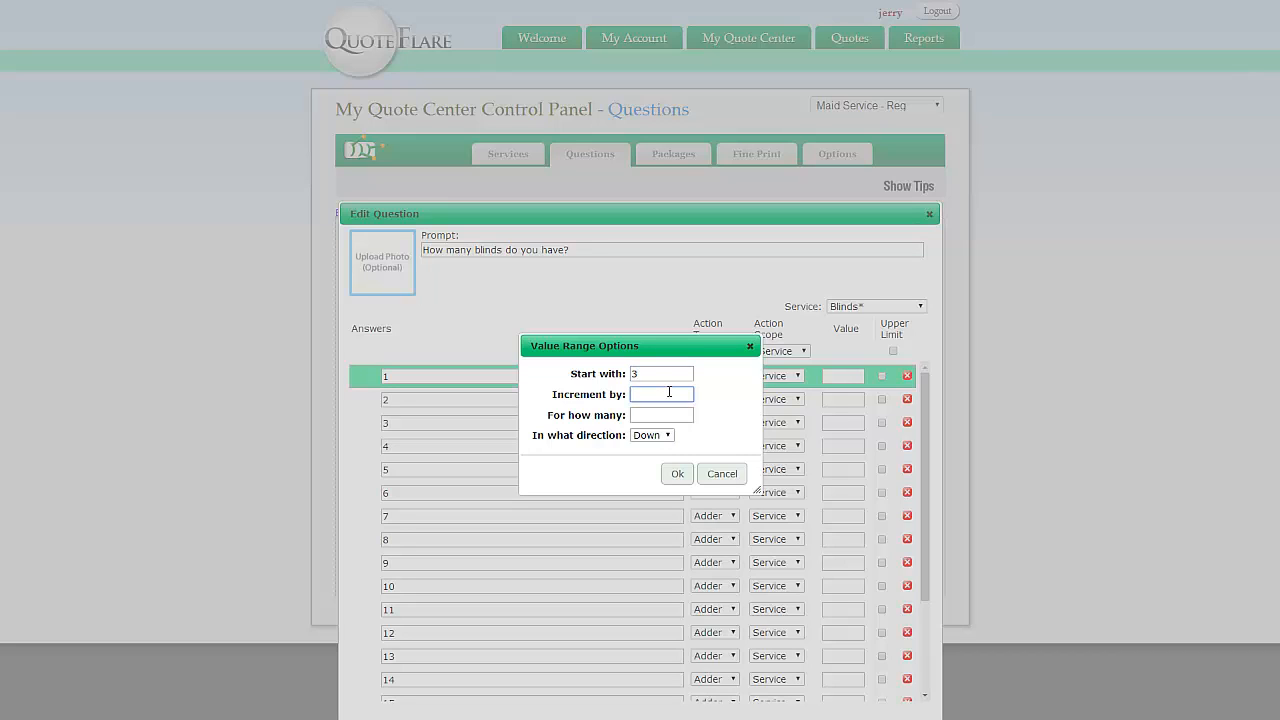
double_click(635, 373)
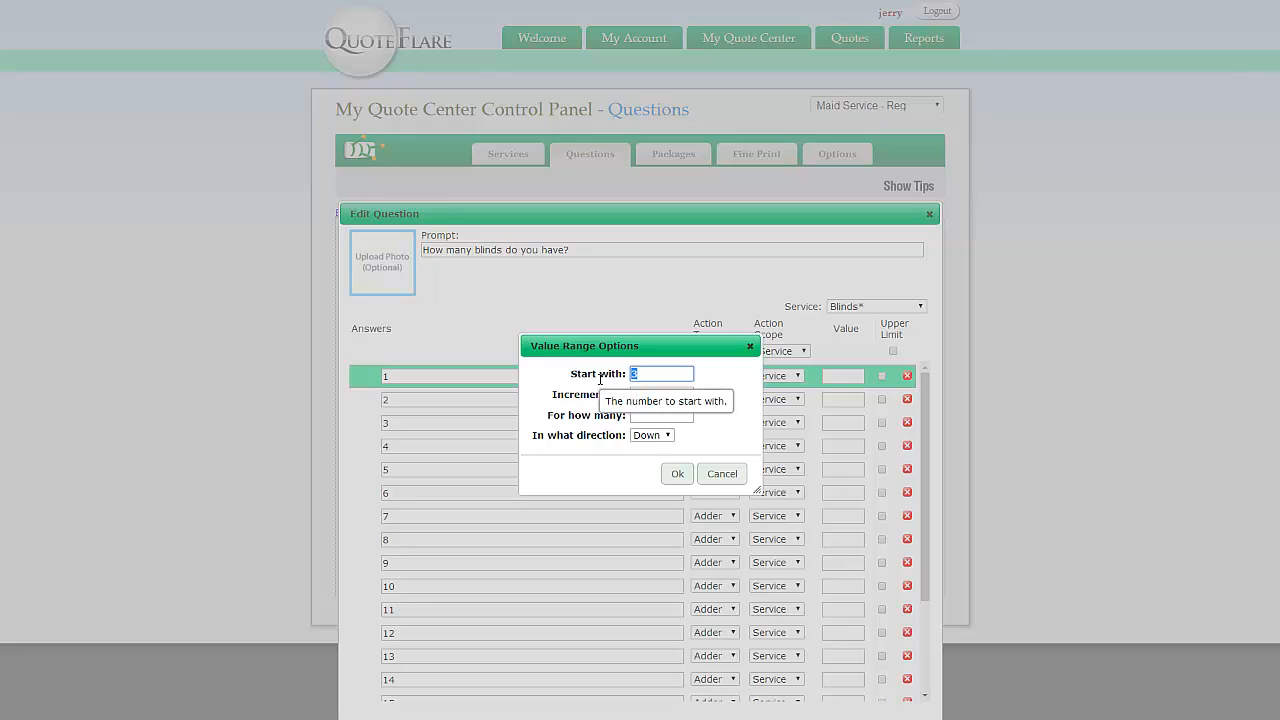
text(4)
key(Tab)
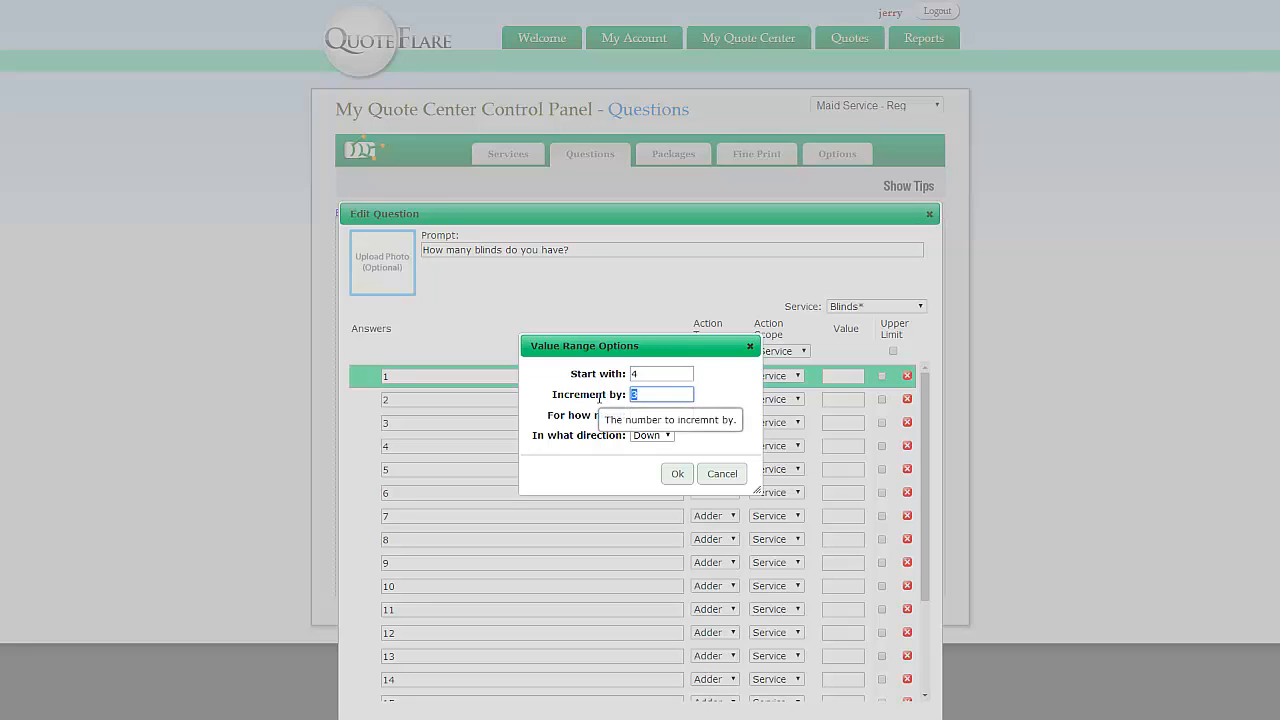
drag(592, 469, 650, 435)
click(652, 415)
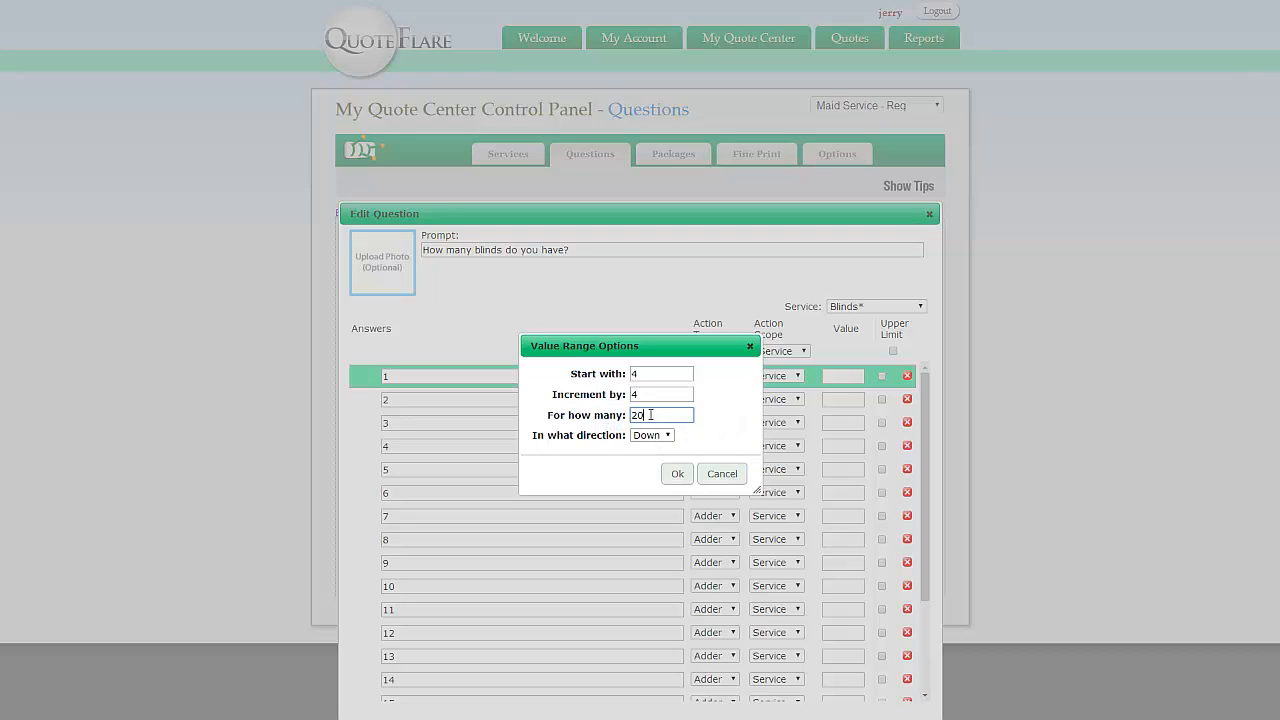
click(677, 473)
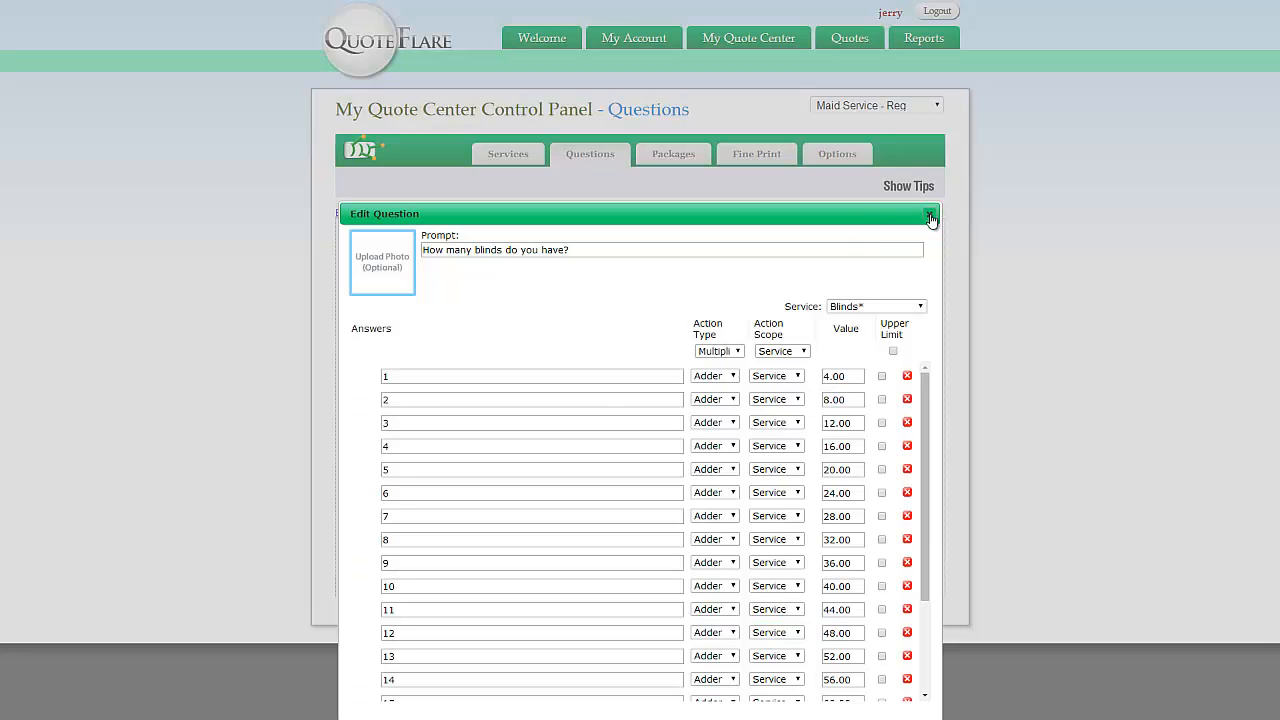
click(929, 215)
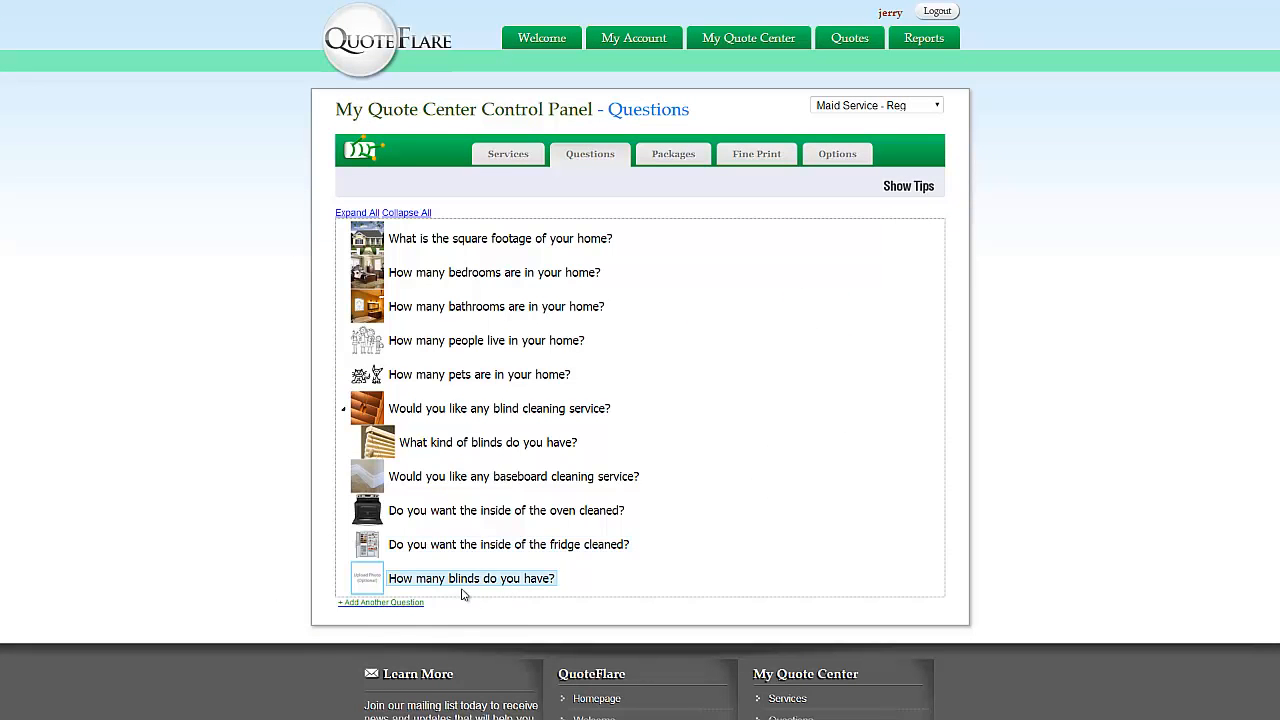
- Nest the how-many-blinds question under the blind cleaning service question, triggered by the Hand Wiped Please answer
drag(447, 576, 447, 415)
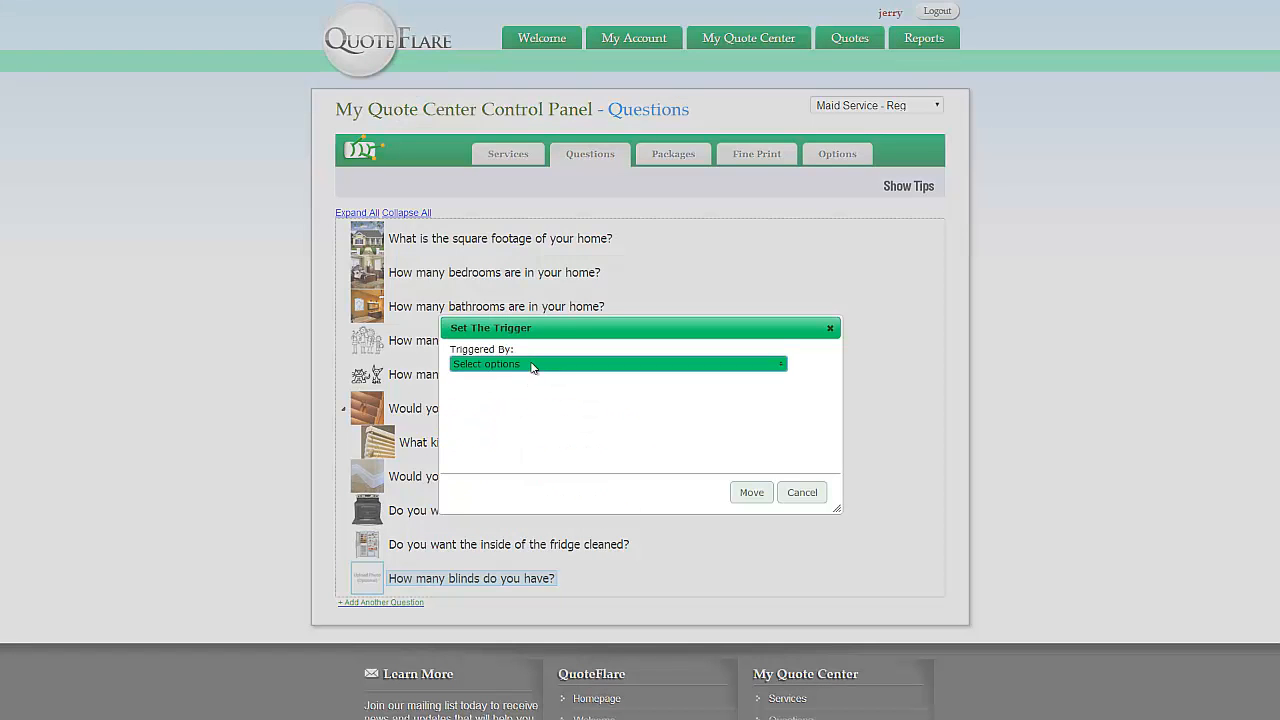
click(532, 366)
click(460, 420)
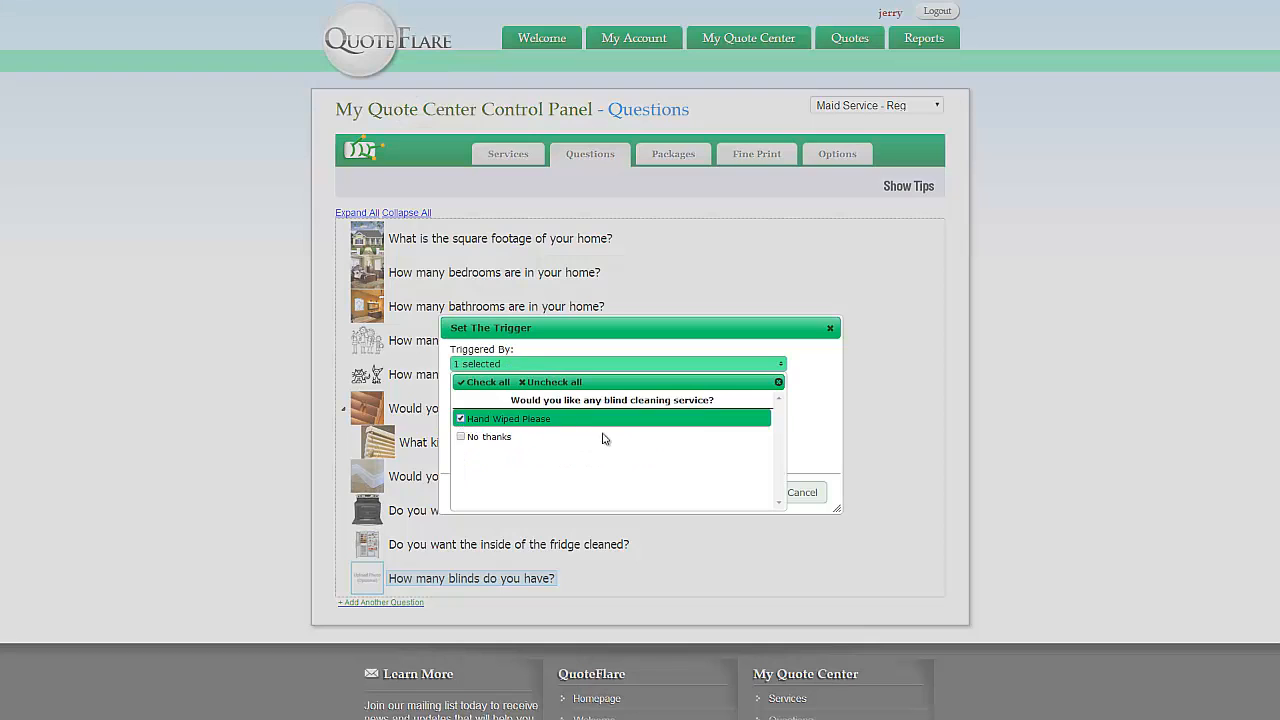
click(817, 426)
click(750, 492)
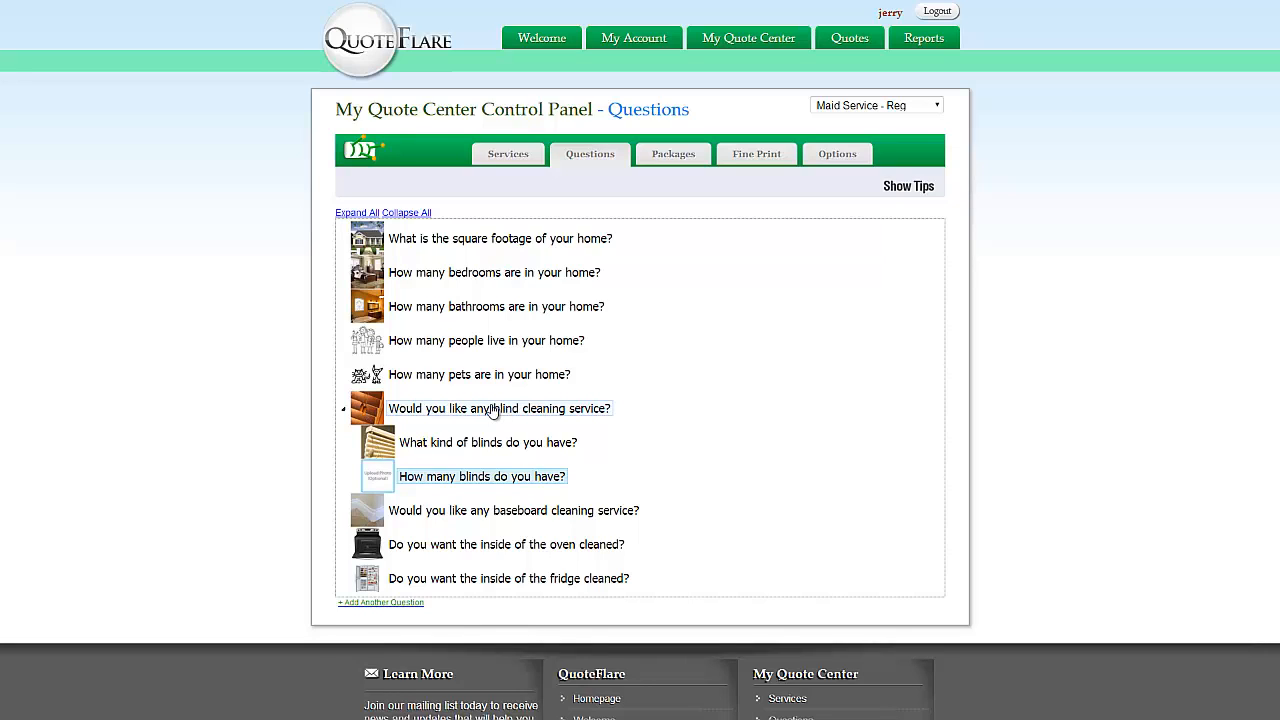
- Move the bathrooms question above the bedrooms question in the question list
click(455, 479)
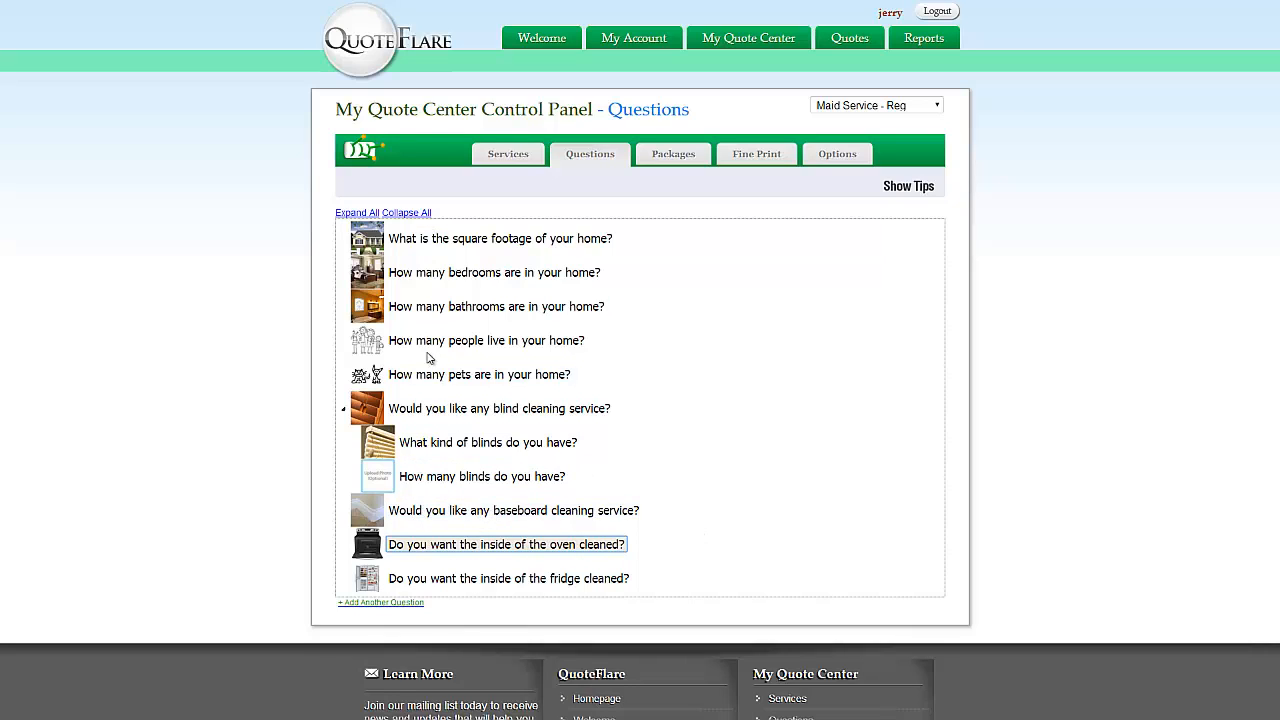
drag(430, 313, 414, 262)
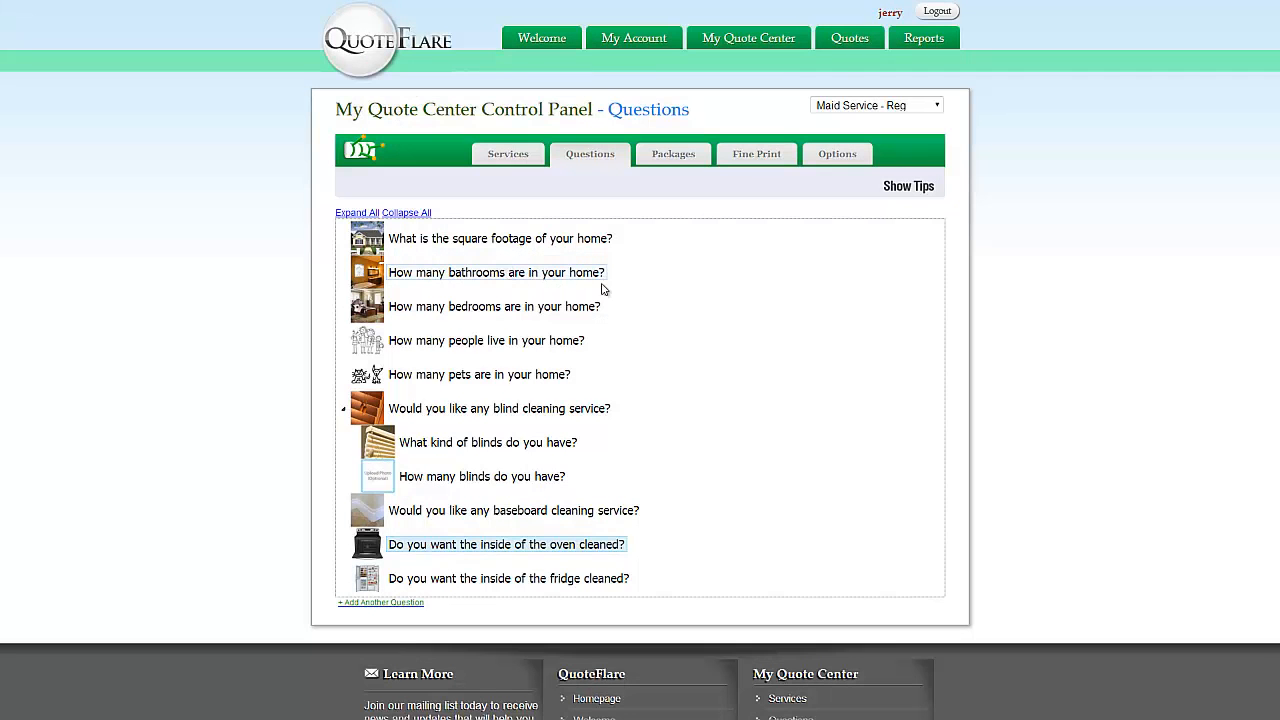
click(735, 335)
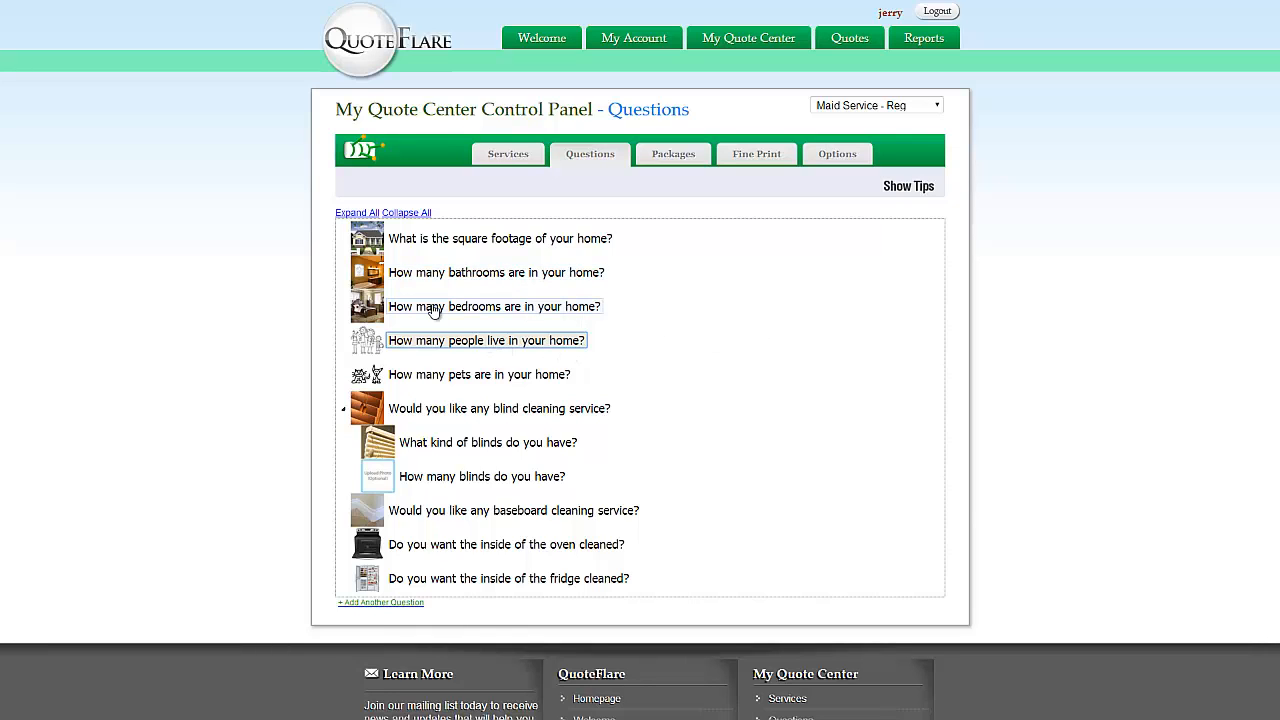
- Try to move the bedrooms question back above the bathrooms question
mouse_move(433, 311)
mouse_down()
mouse_move(423, 254)
mouse_move(425, 269)
mouse_up()
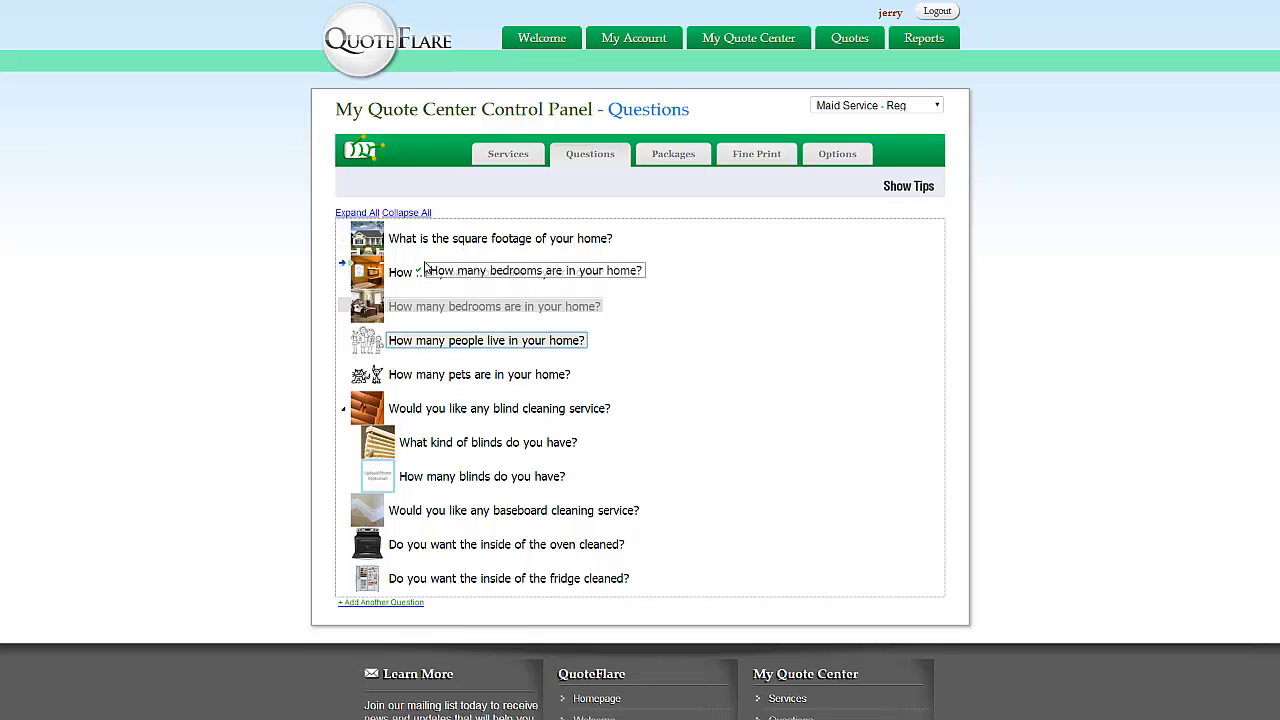
mouse_move(425, 268)
mouse_down()
mouse_move(428, 255)
mouse_move(426, 266)
mouse_move(342, 273)
mouse_move(425, 263)
mouse_up()
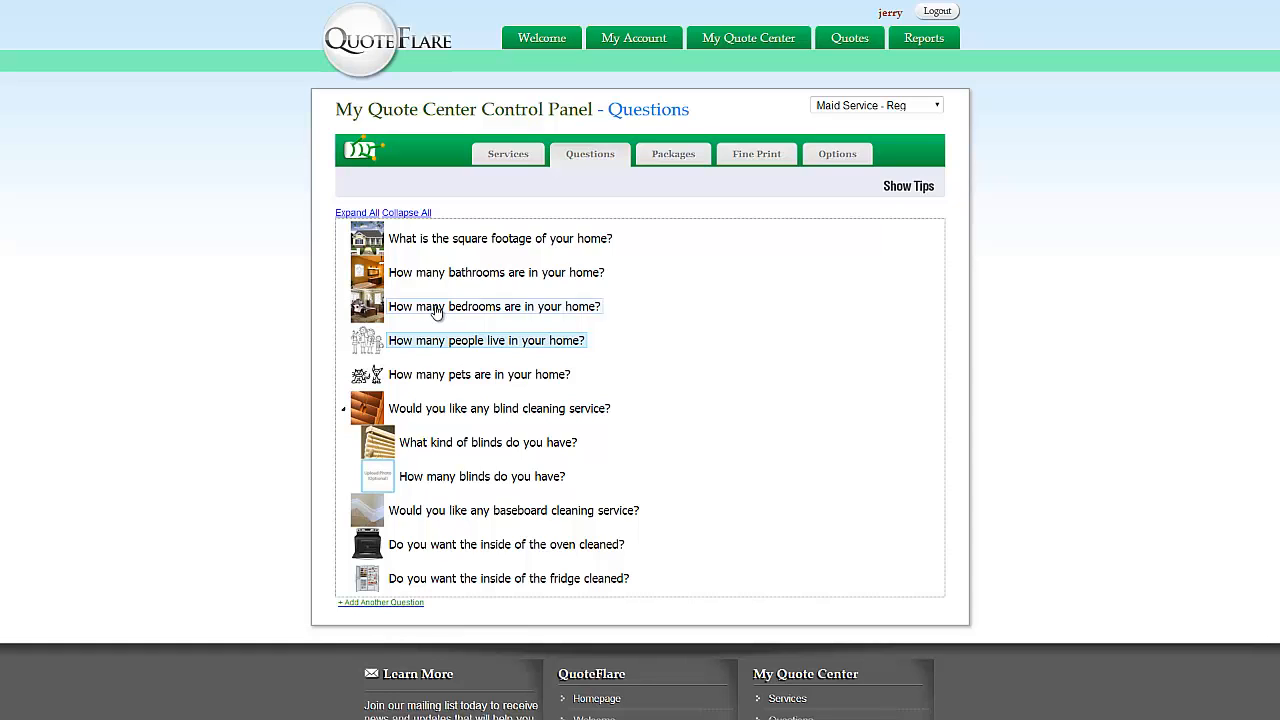
drag(425, 348, 454, 366)
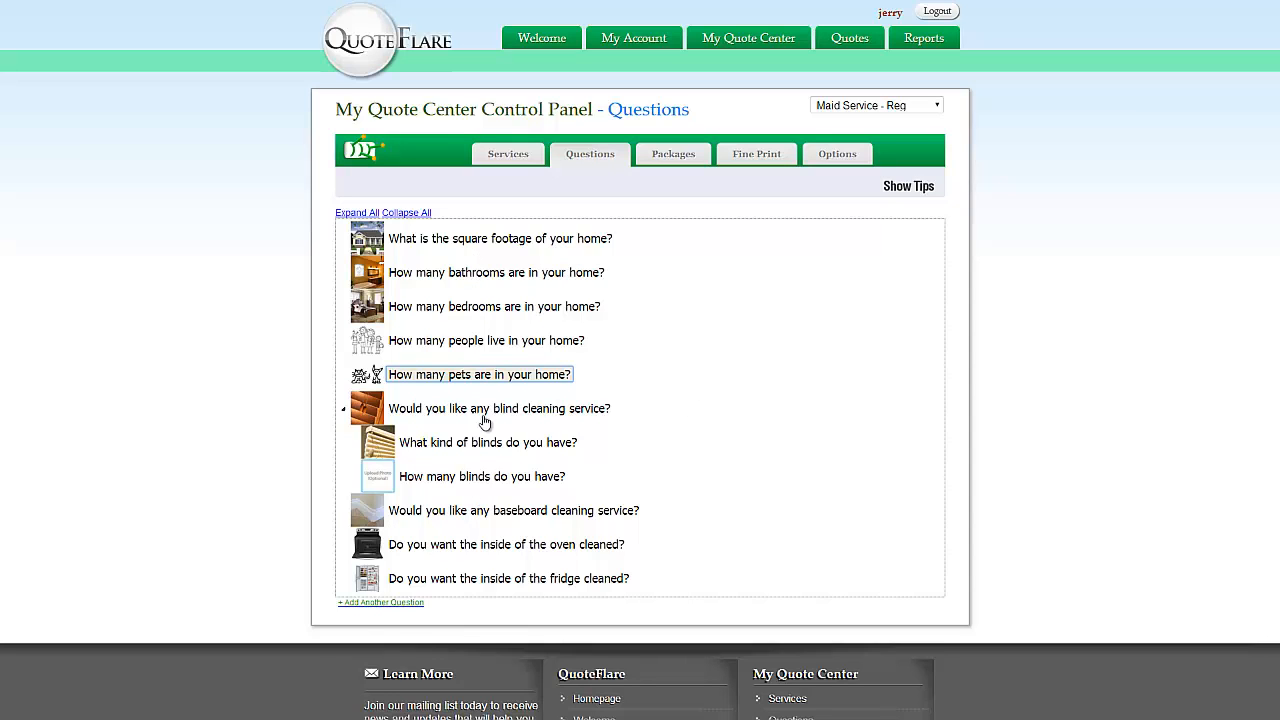
- Open the bathrooms question and the baseboard cleaning question one after the other, view their answers and photos, and close each
click(478, 288)
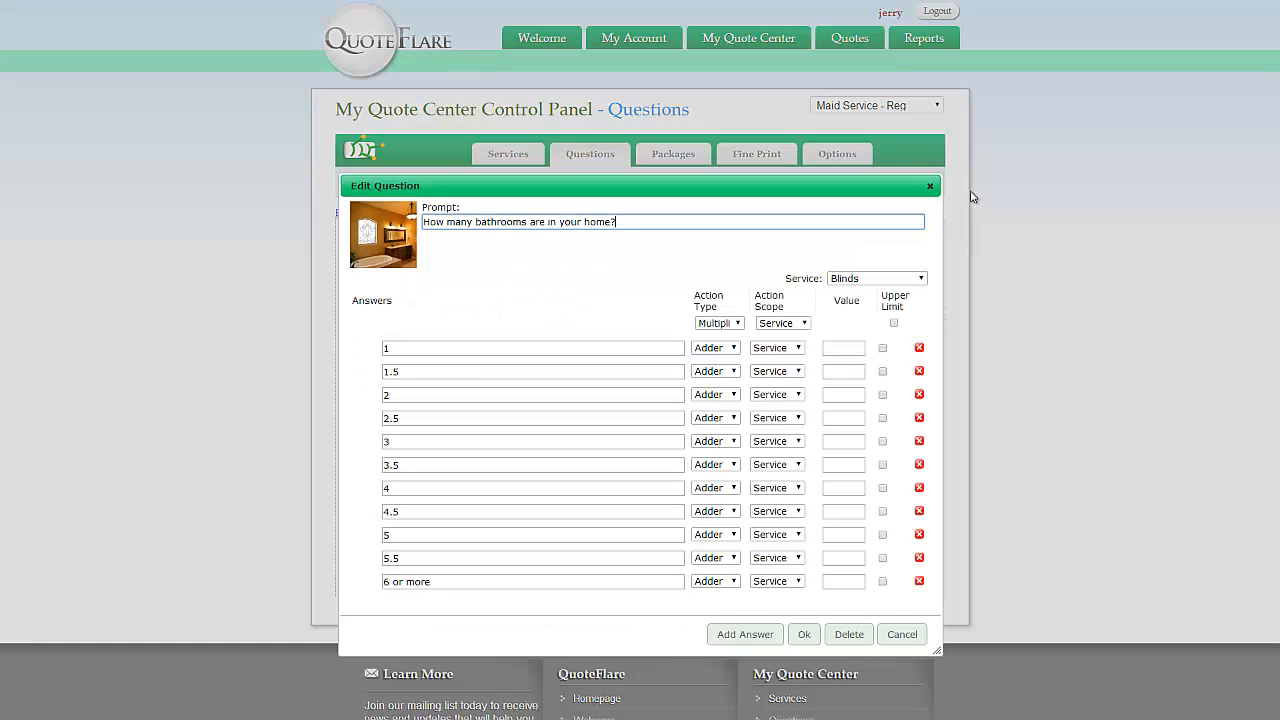
click(929, 186)
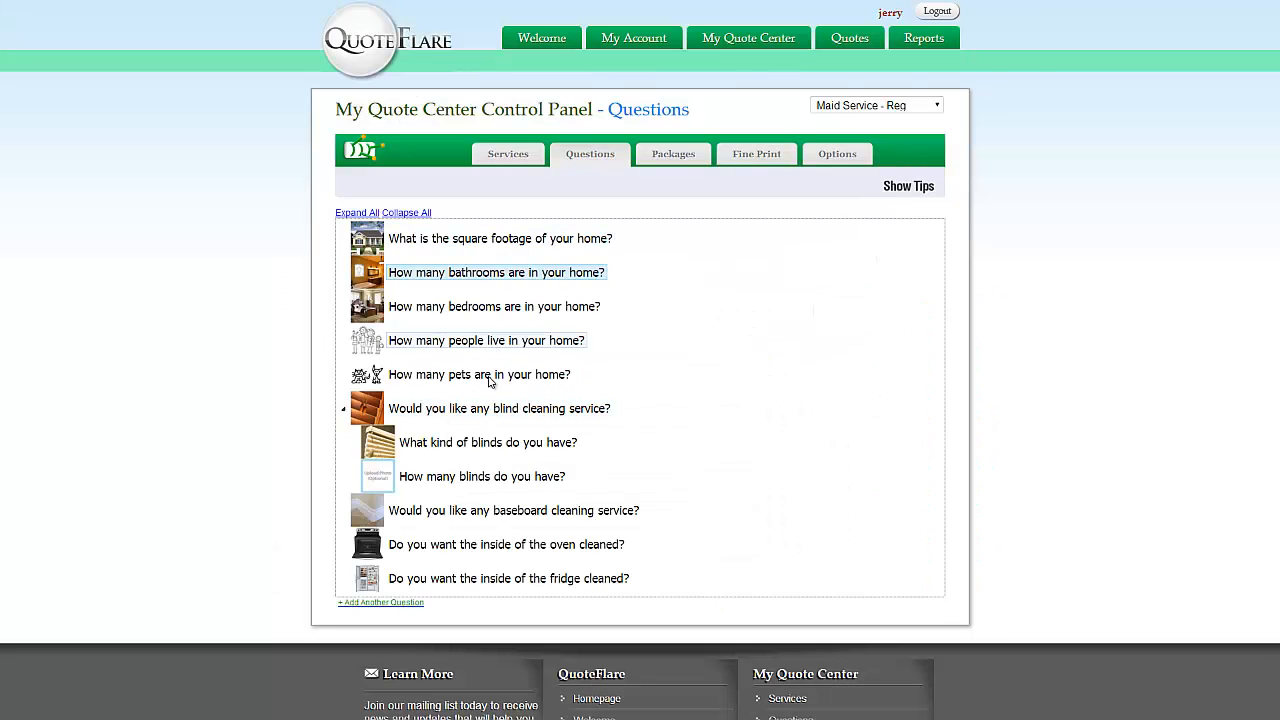
click(481, 512)
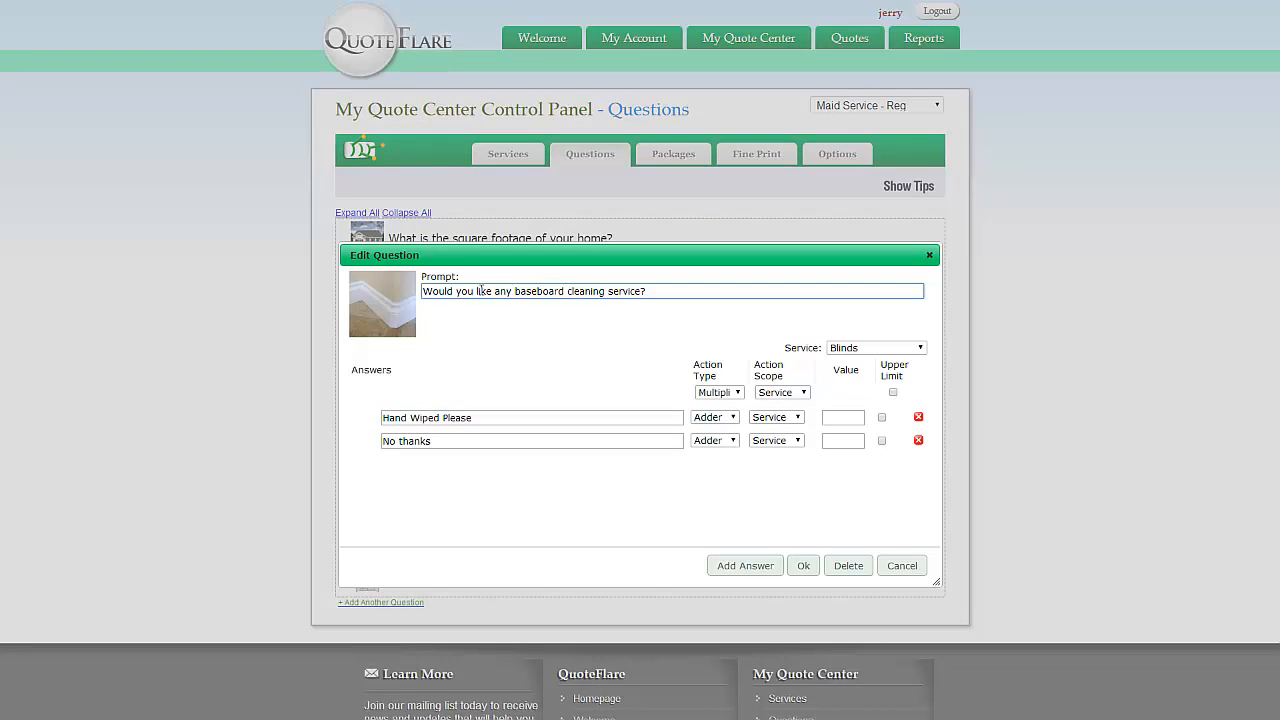
click(929, 255)
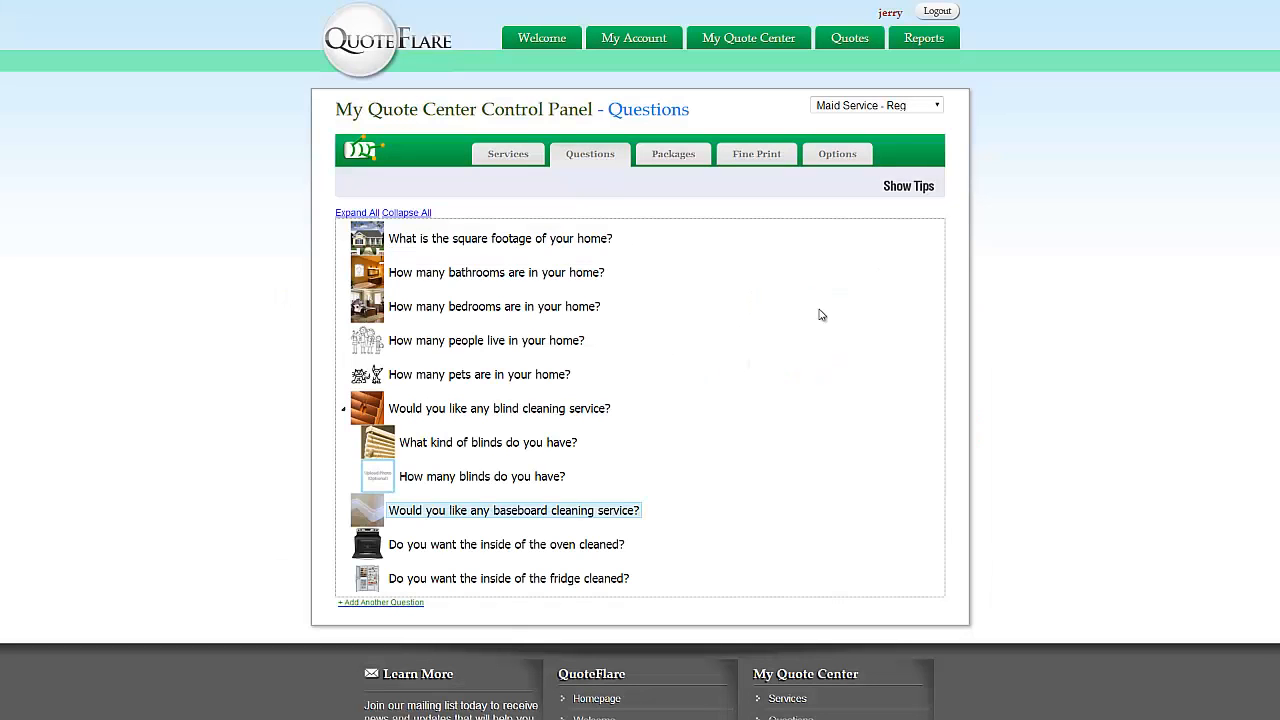
- Try to replace the photo of the bathrooms question with another image file, and close the question without saving
click(372, 273)
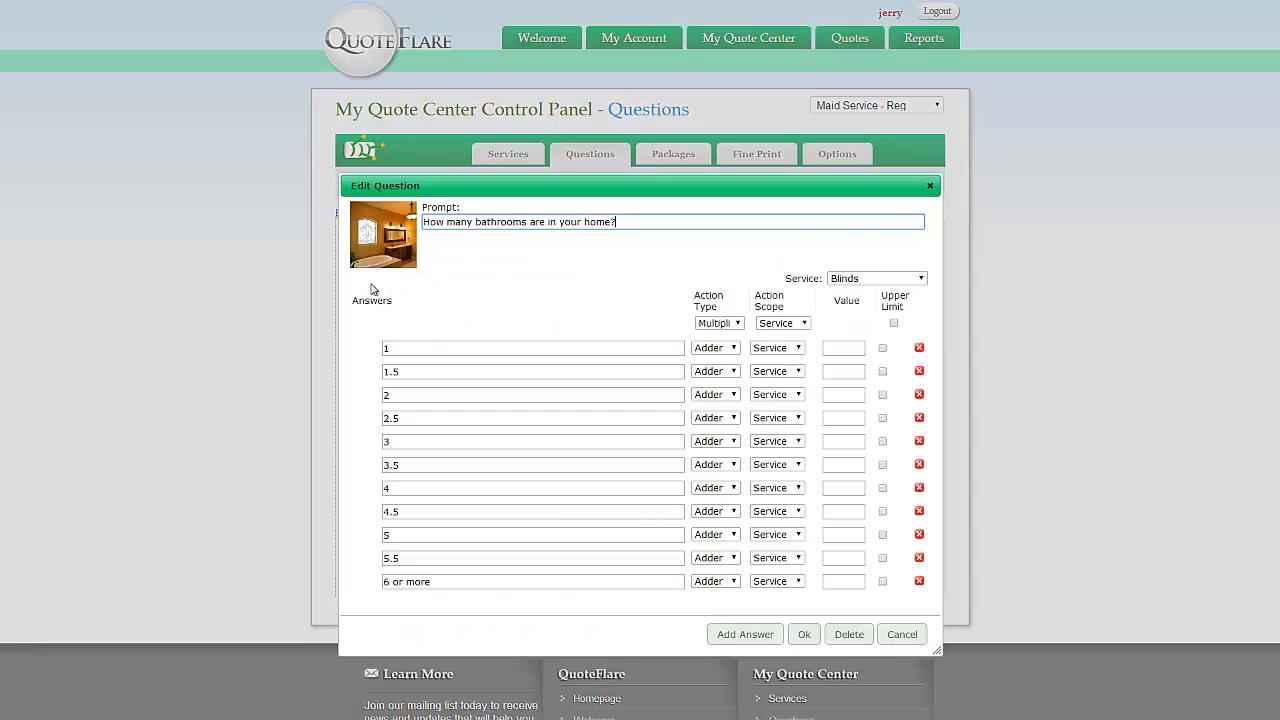
click(370, 236)
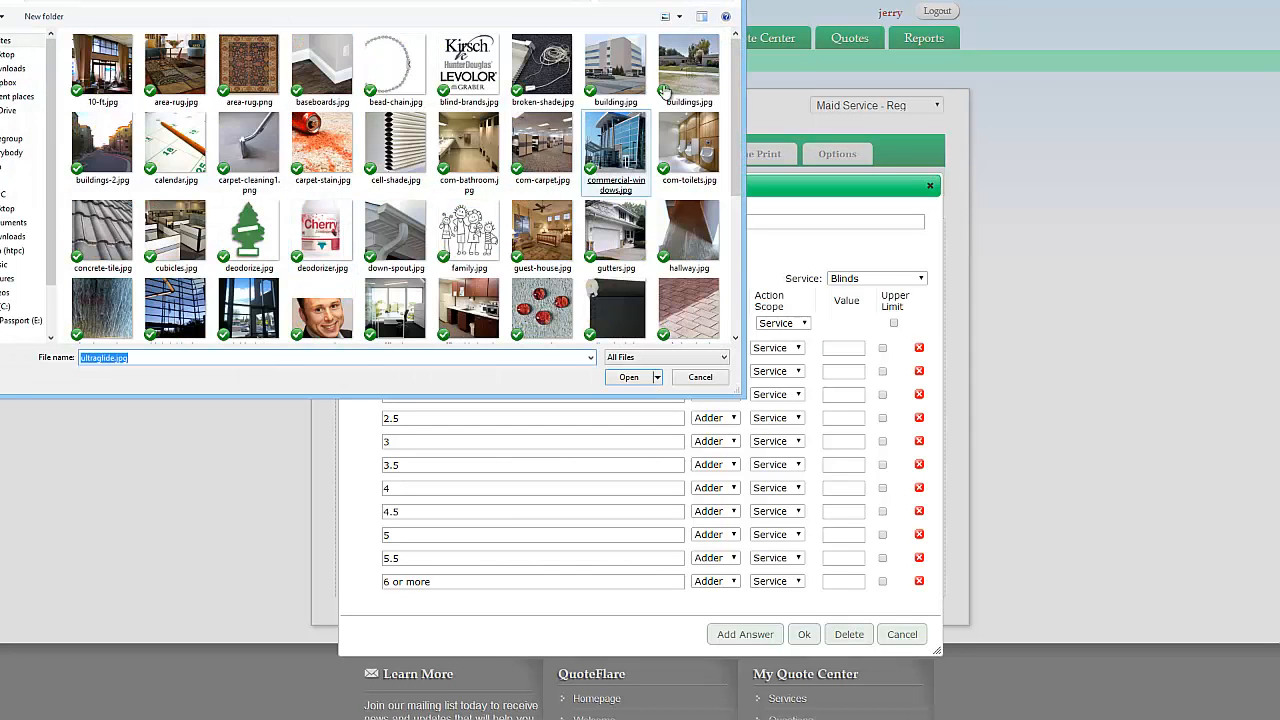
double_click(176, 310)
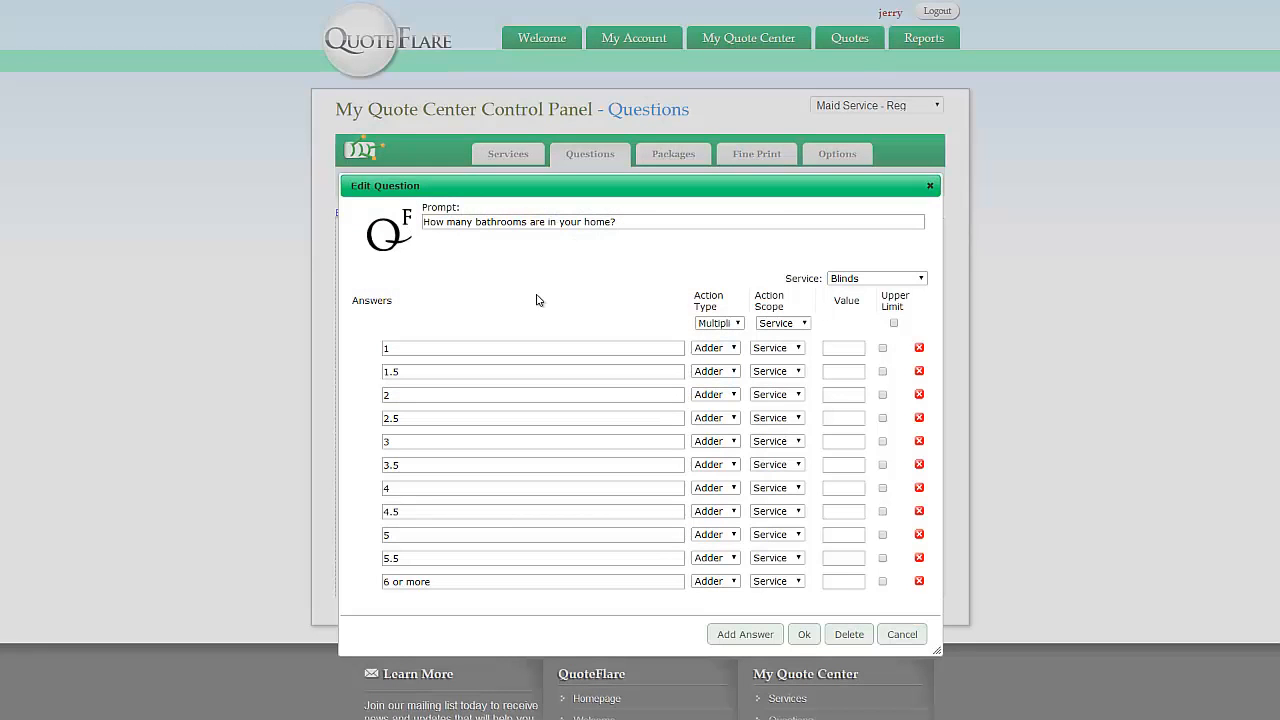
click(929, 190)
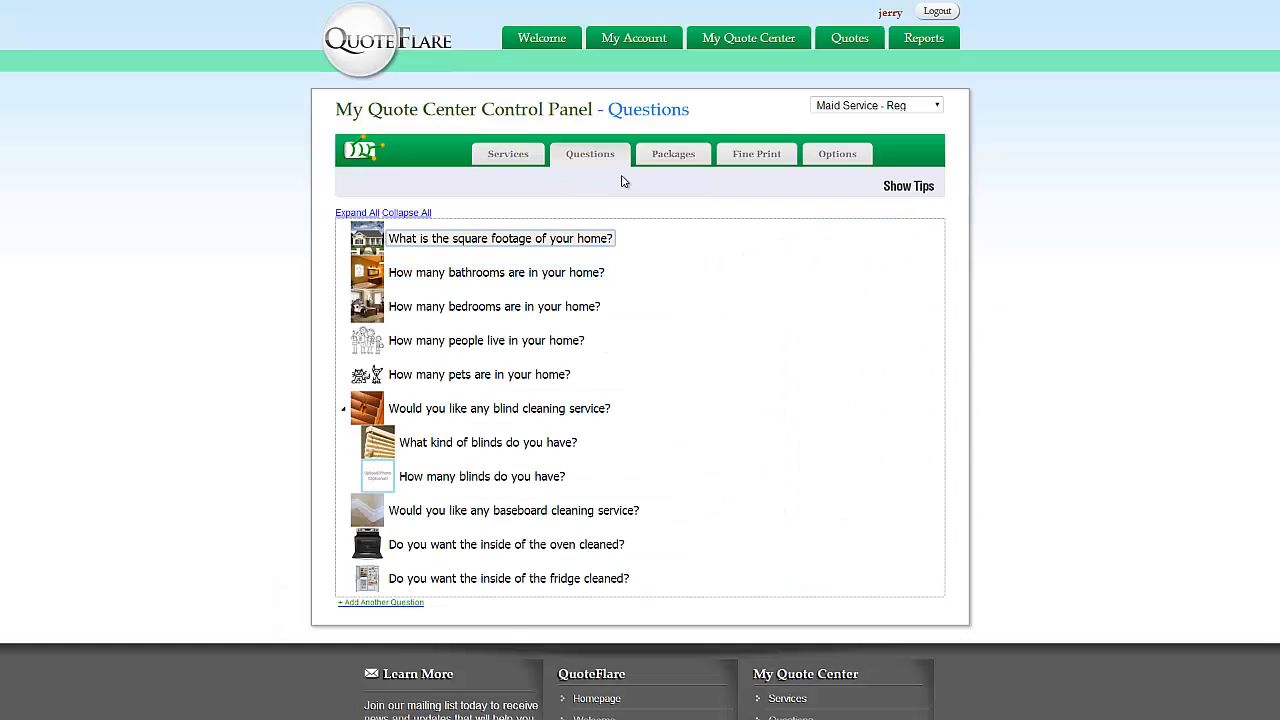
- In the Packages settings, set the Deep Cleaning package's low range value to -25 and its high range value to 25
click(674, 156)
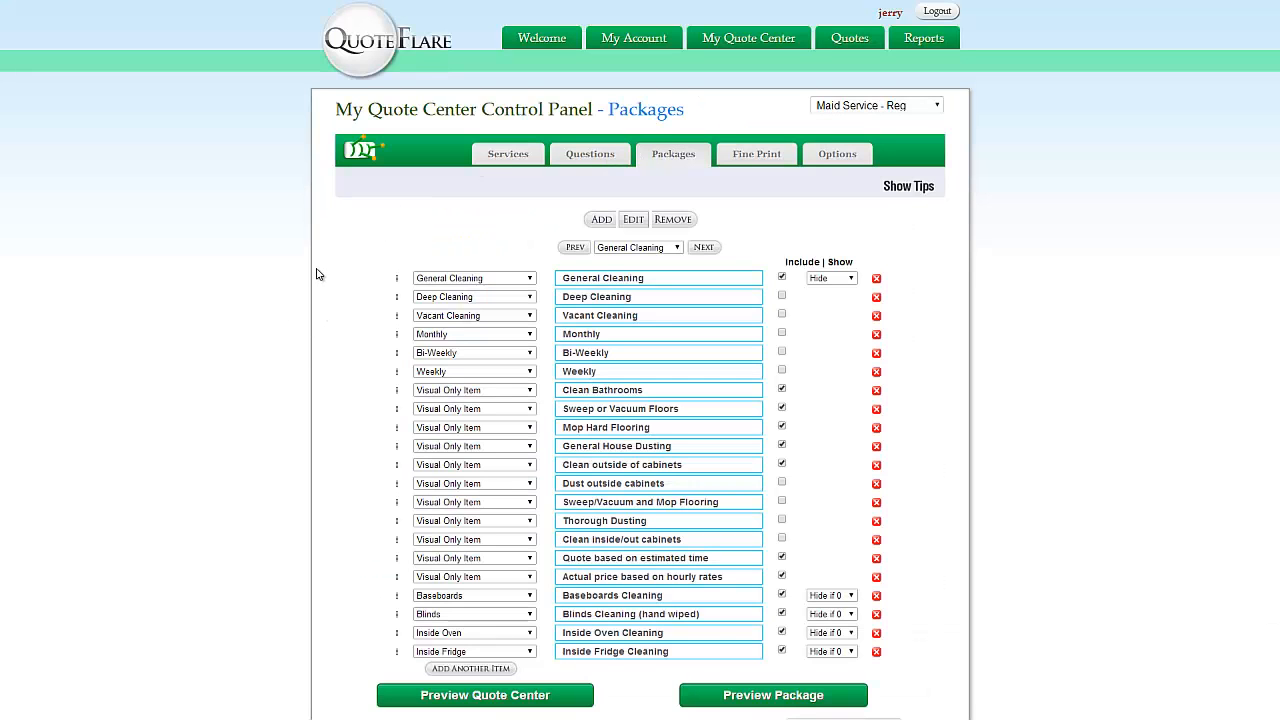
click(677, 248)
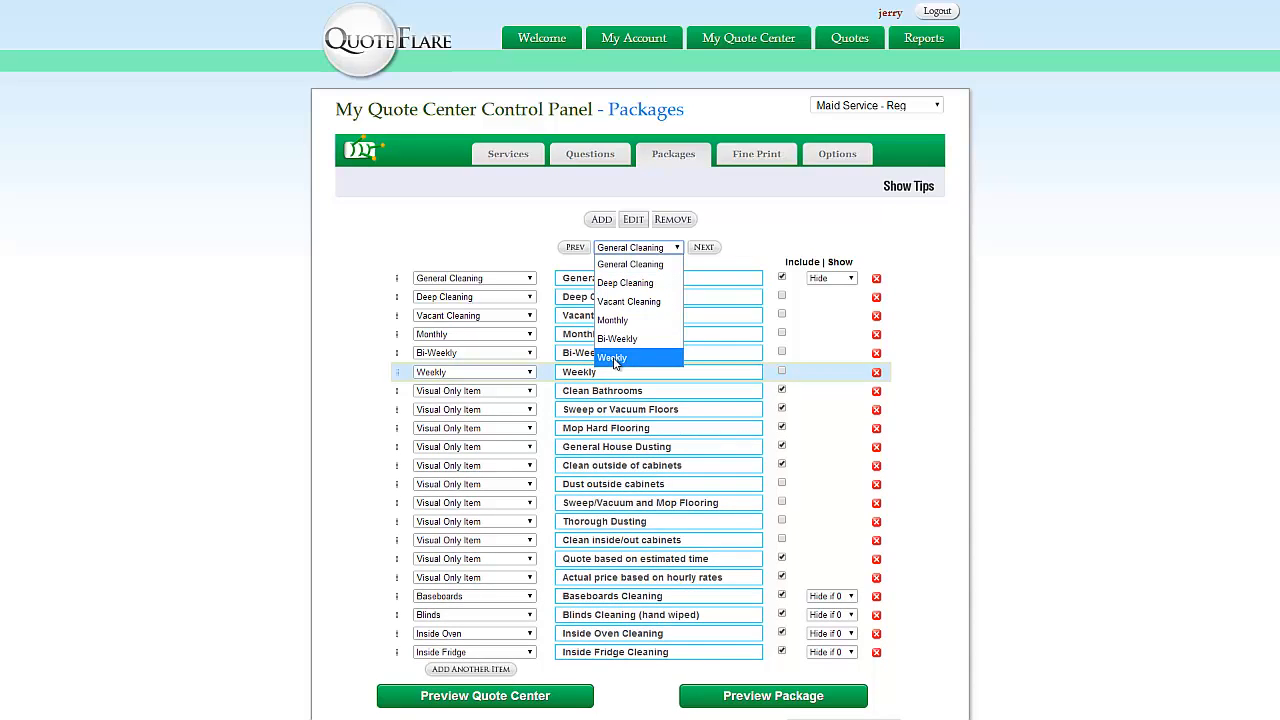
click(622, 284)
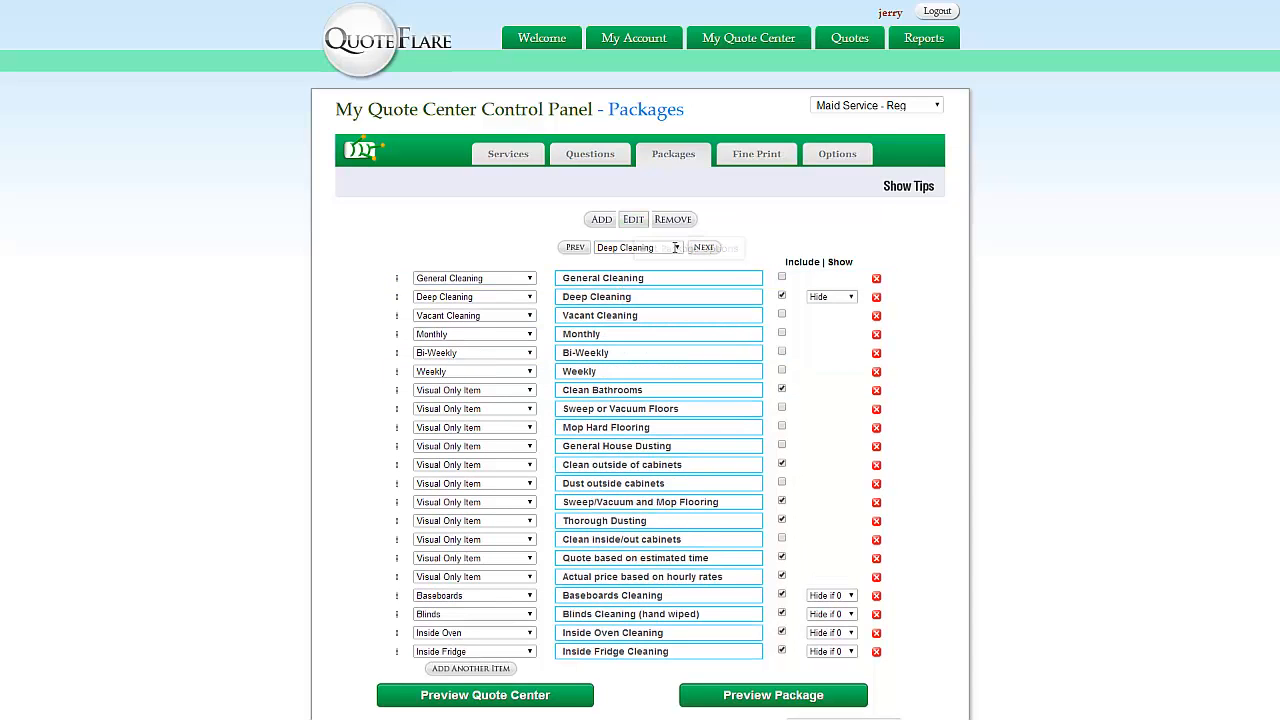
click(677, 247)
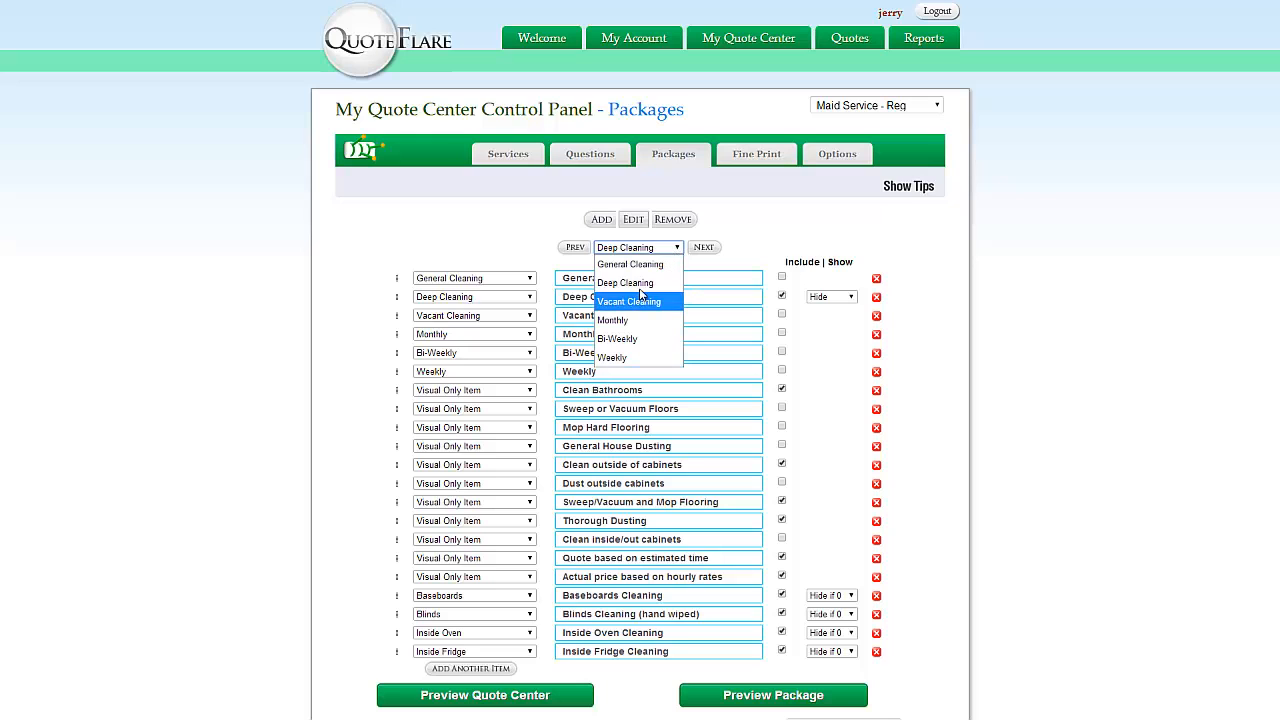
click(645, 281)
click(643, 231)
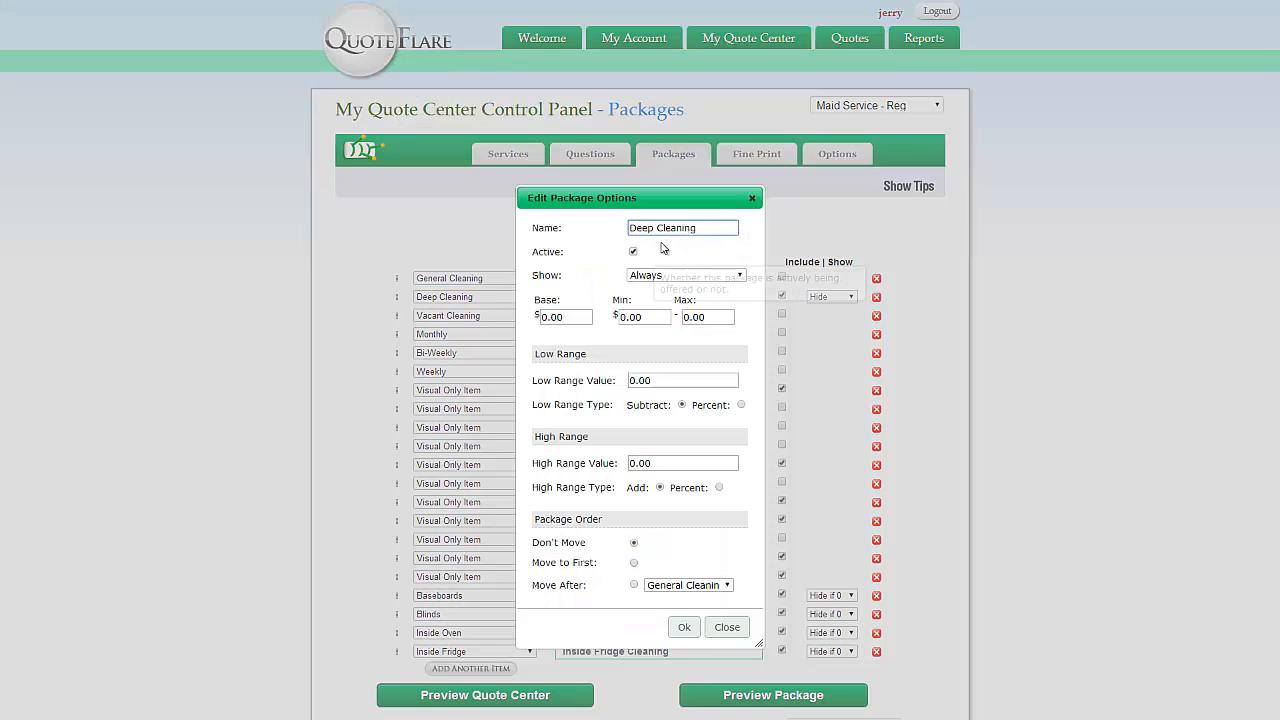
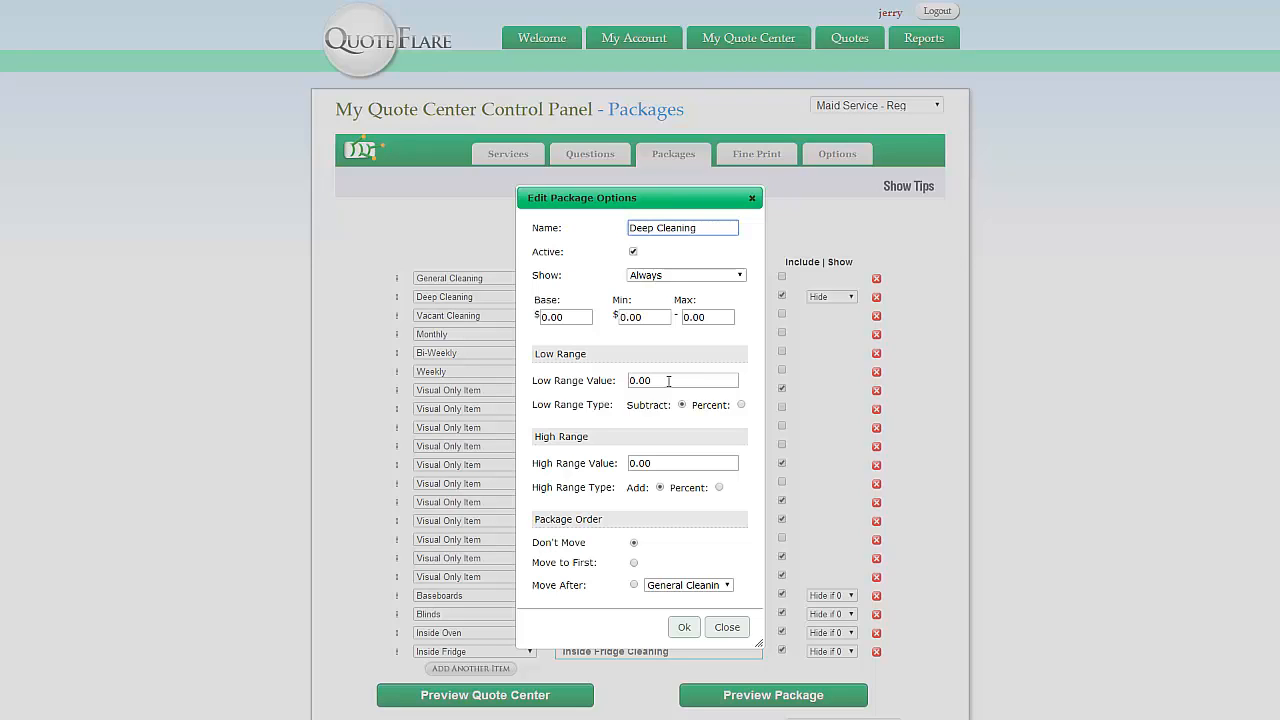
click(669, 381)
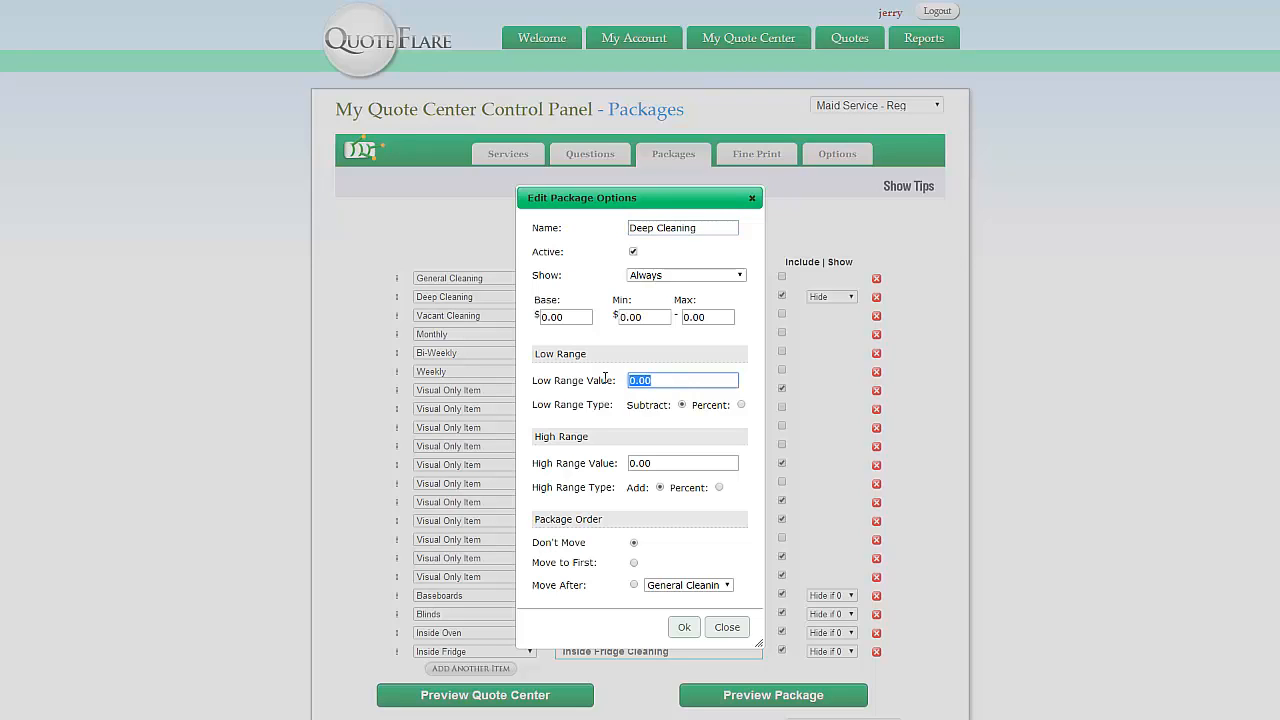
text(-25)
click(650, 454)
click(648, 466)
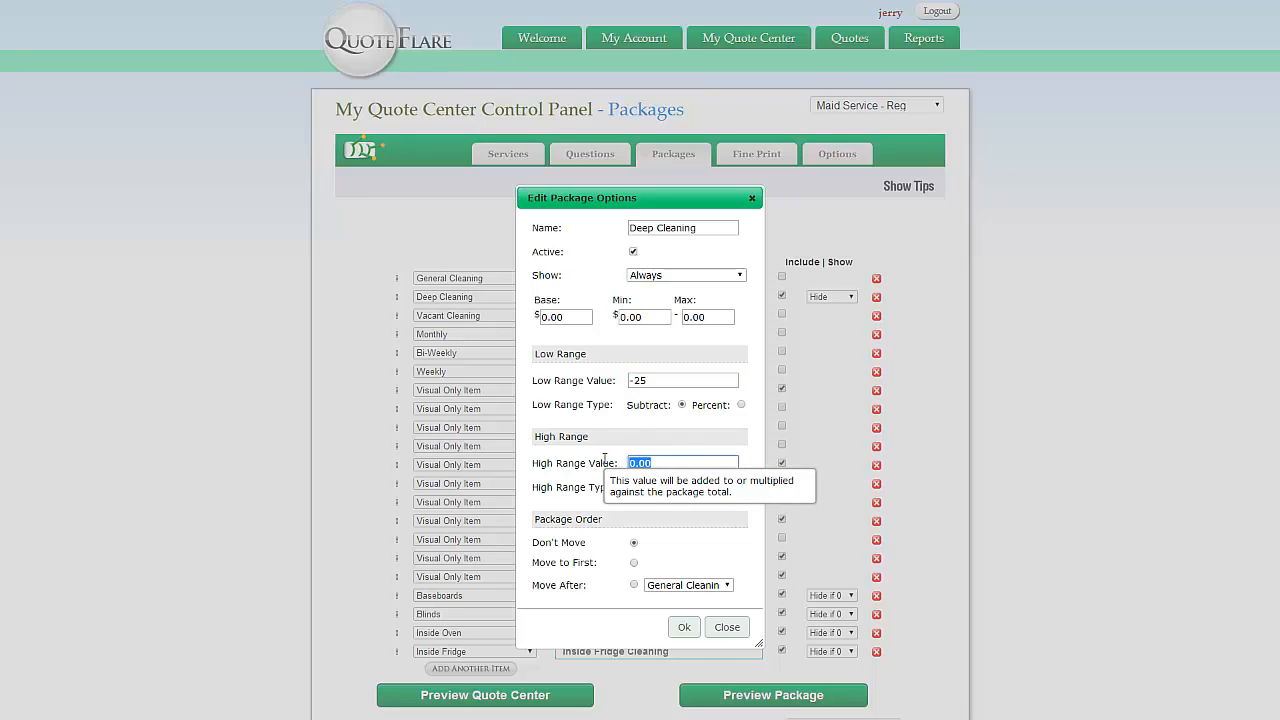
text(25)
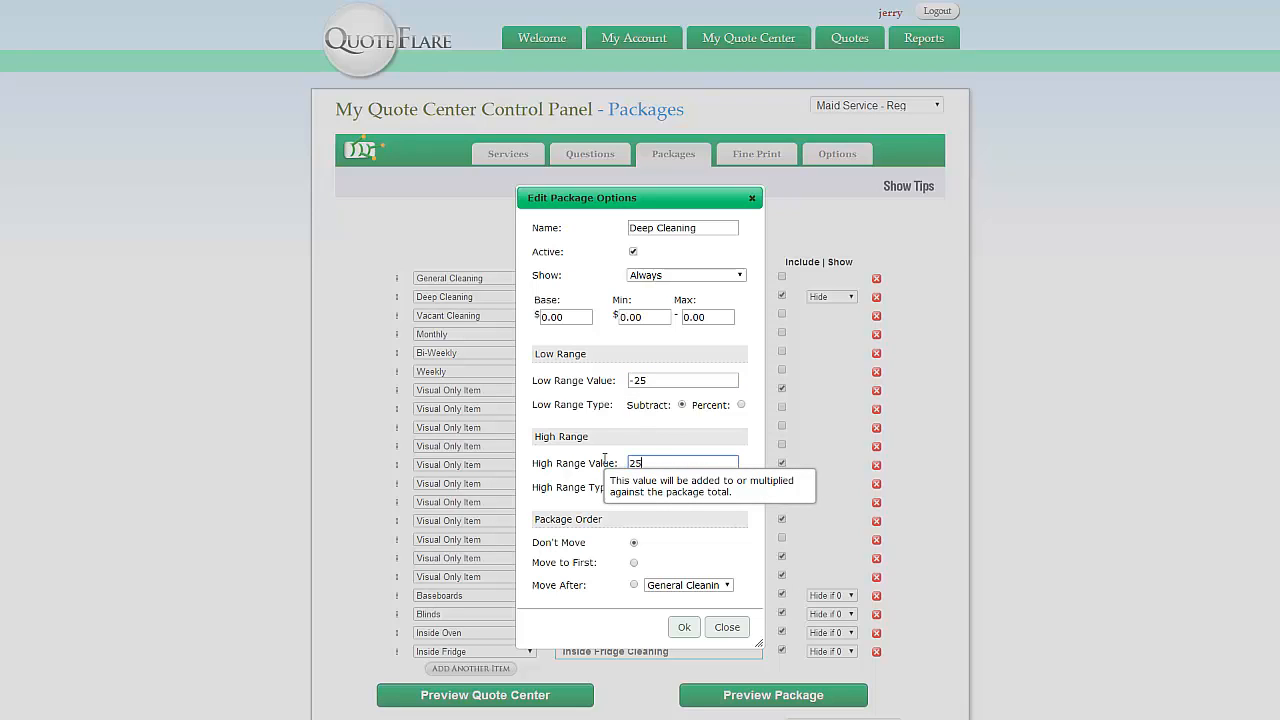
- Change the Deep Cleaning low range value to 25 and set both the low and high range types to Percent
click(636, 380)
drag(652, 380, 620, 379)
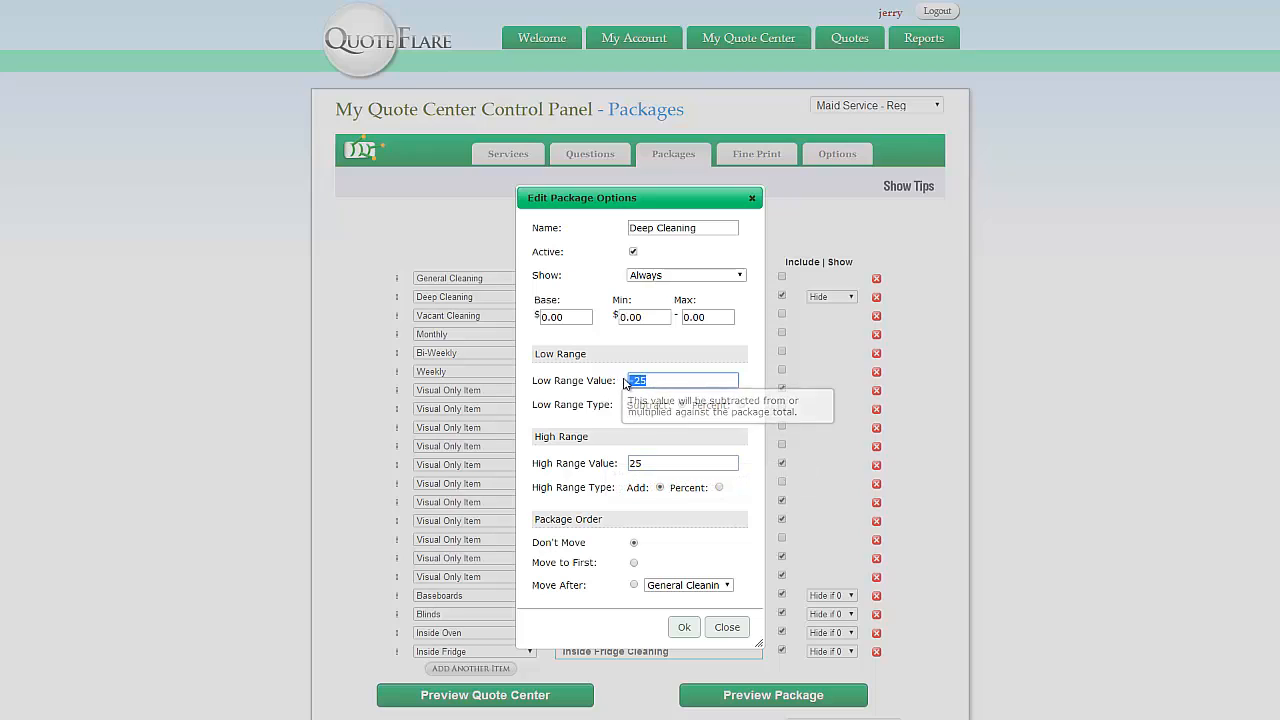
click(663, 380)
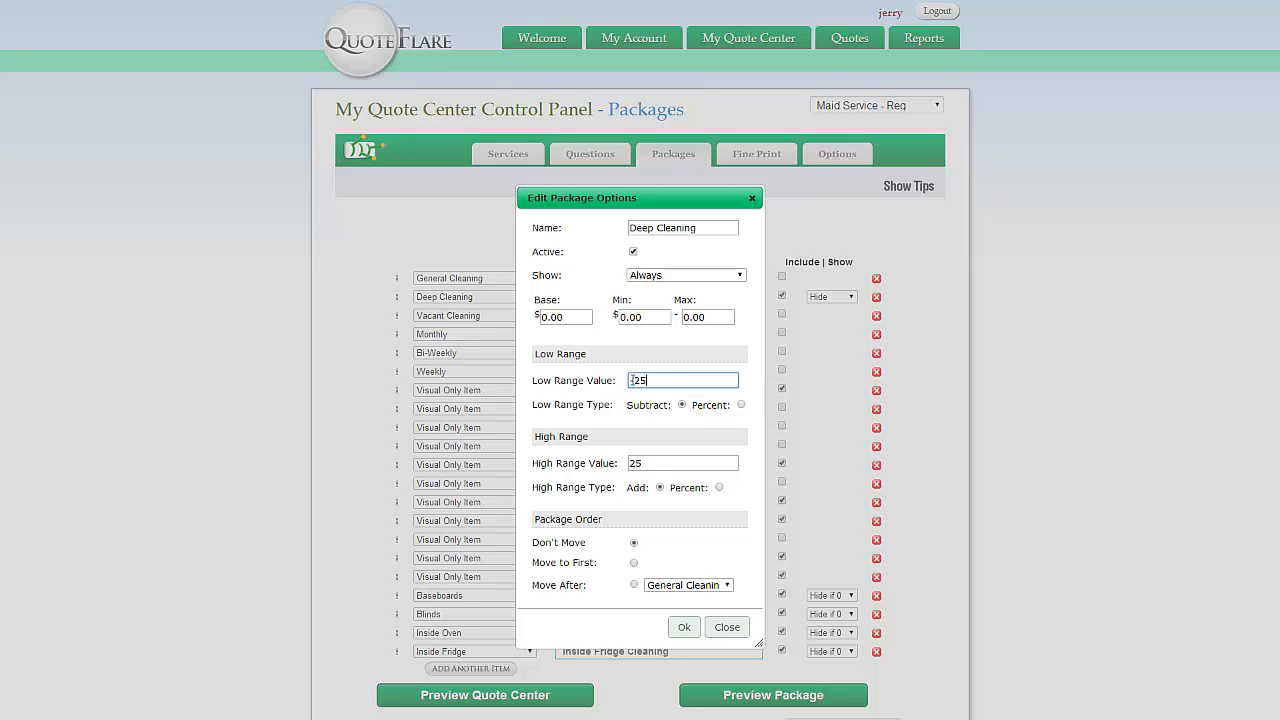
double_click(631, 380)
text(2)
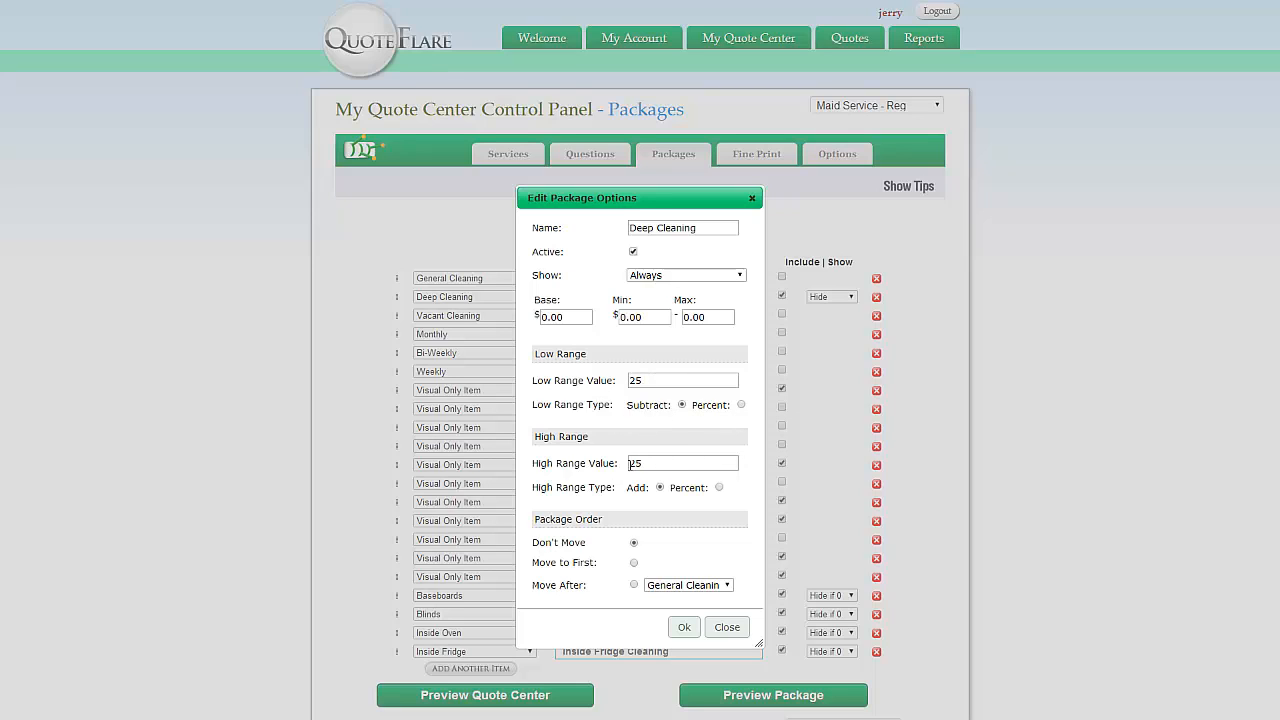
click(741, 405)
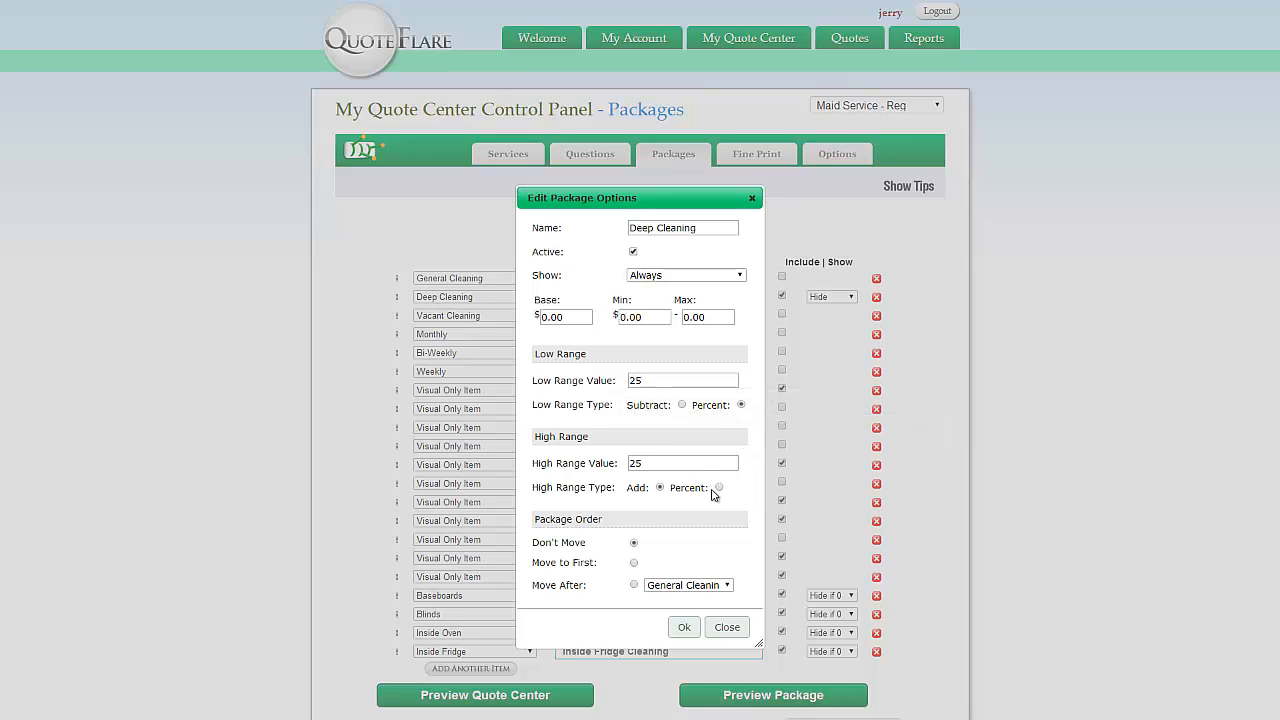
click(718, 487)
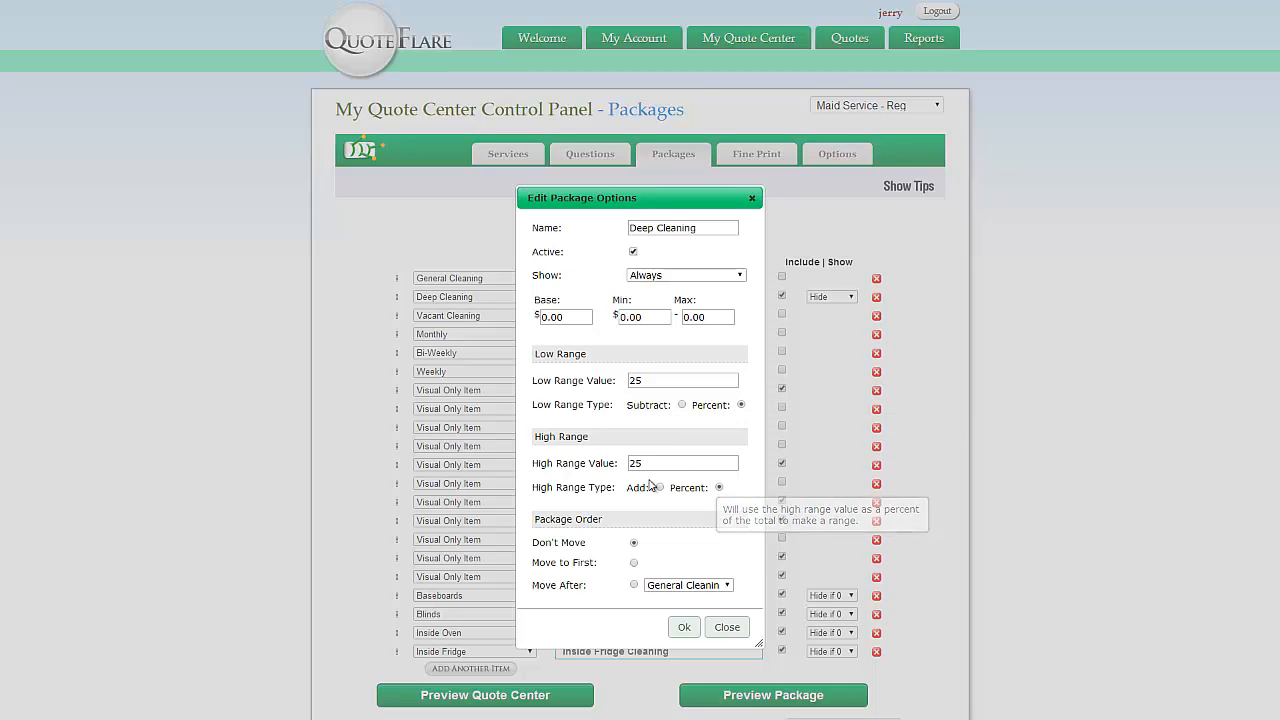
- Set the Deep Cleaning low range value to 000 with the Subtract type and save the package options
click(598, 381)
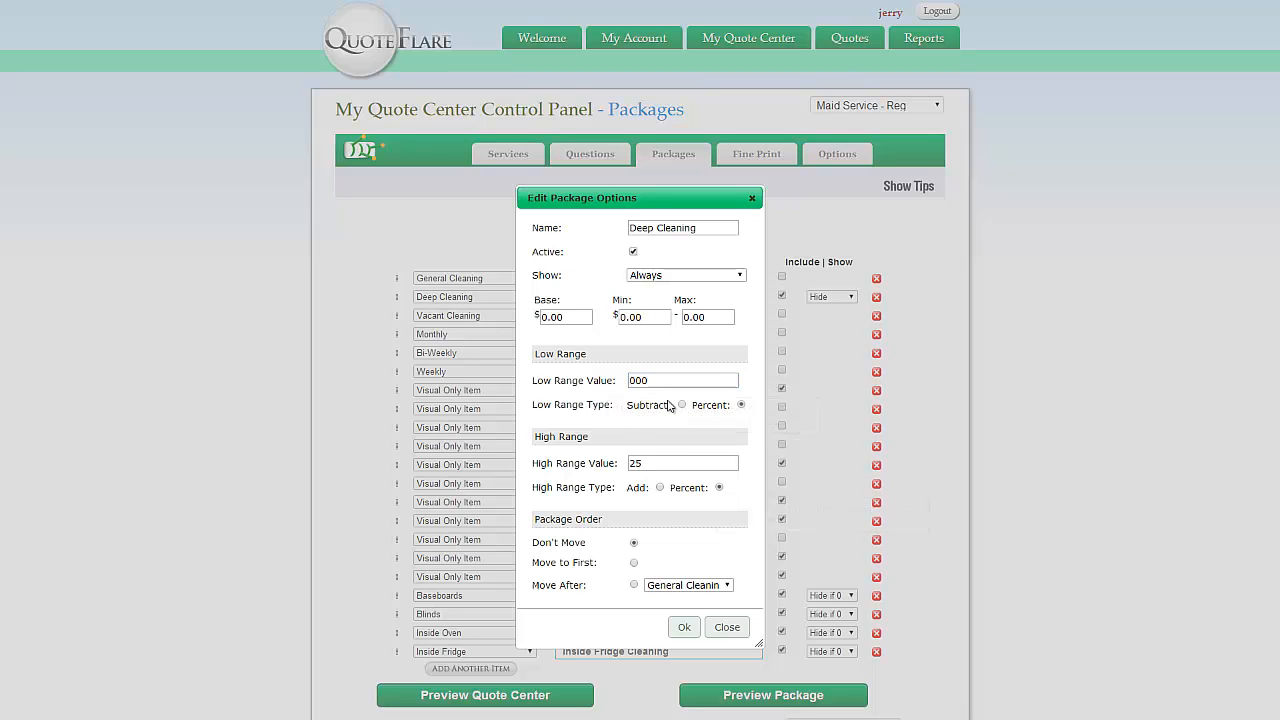
click(682, 406)
click(684, 627)
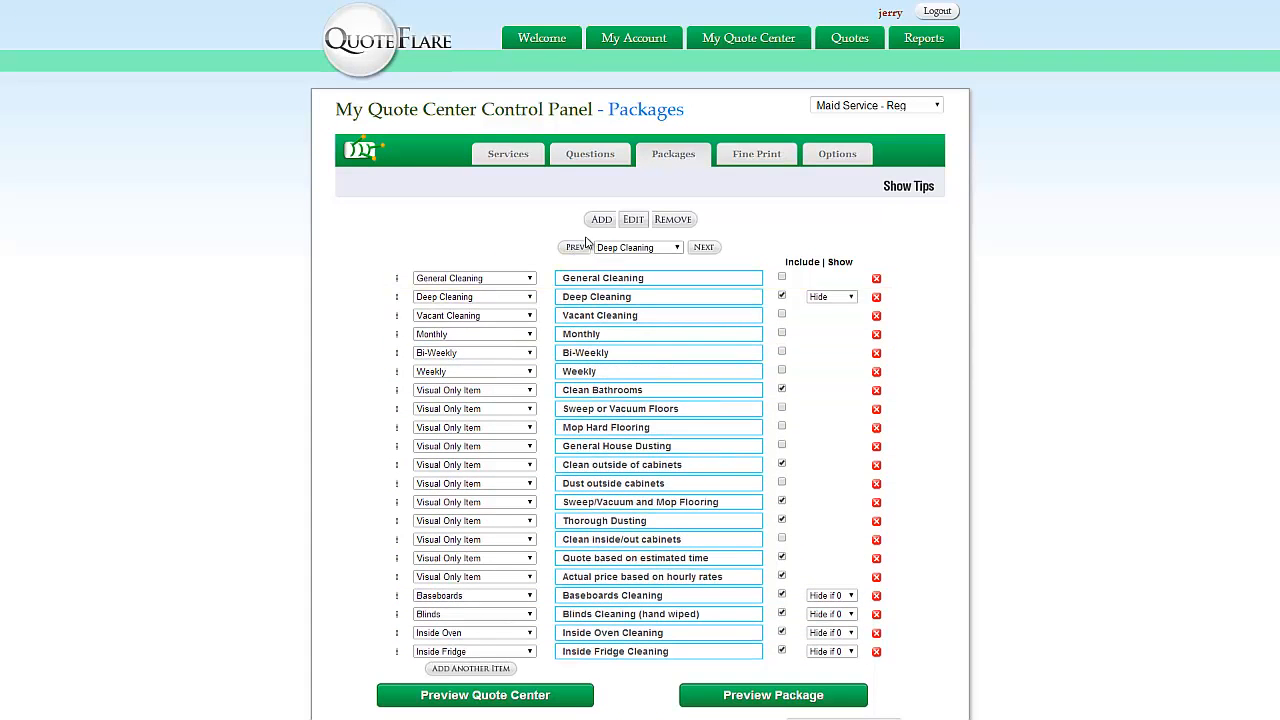
- Step through the packages from General Cleaning to Bi-Weekly and back, examining which items each one includes
click(645, 247)
click(647, 258)
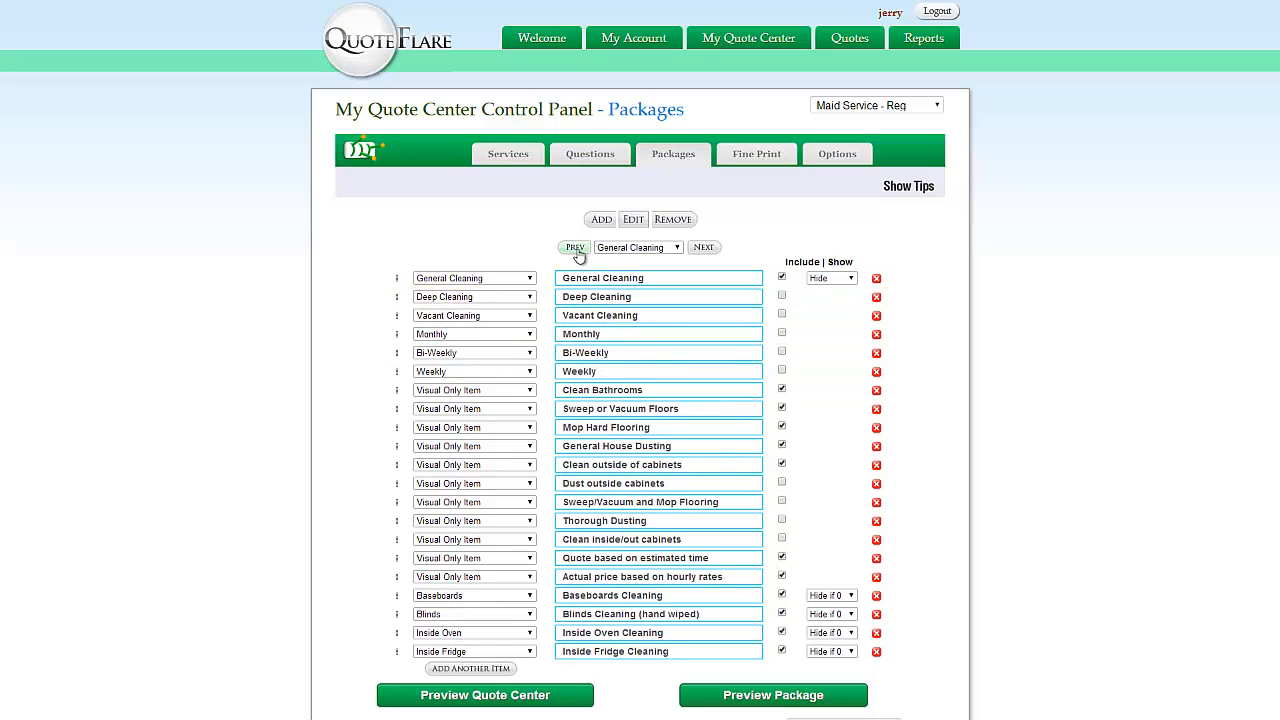
click(704, 247)
click(704, 247)
click(704, 247)
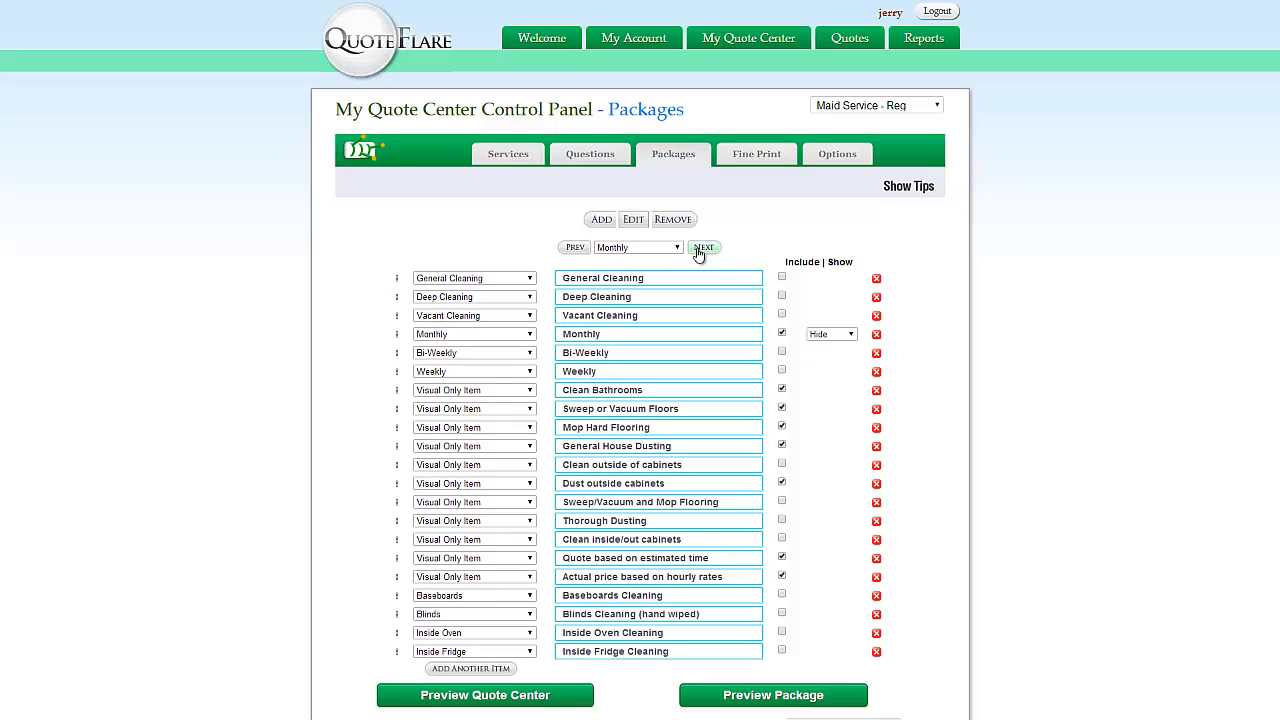
click(704, 247)
click(575, 247)
click(575, 247)
click(575, 247)
click(575, 247)
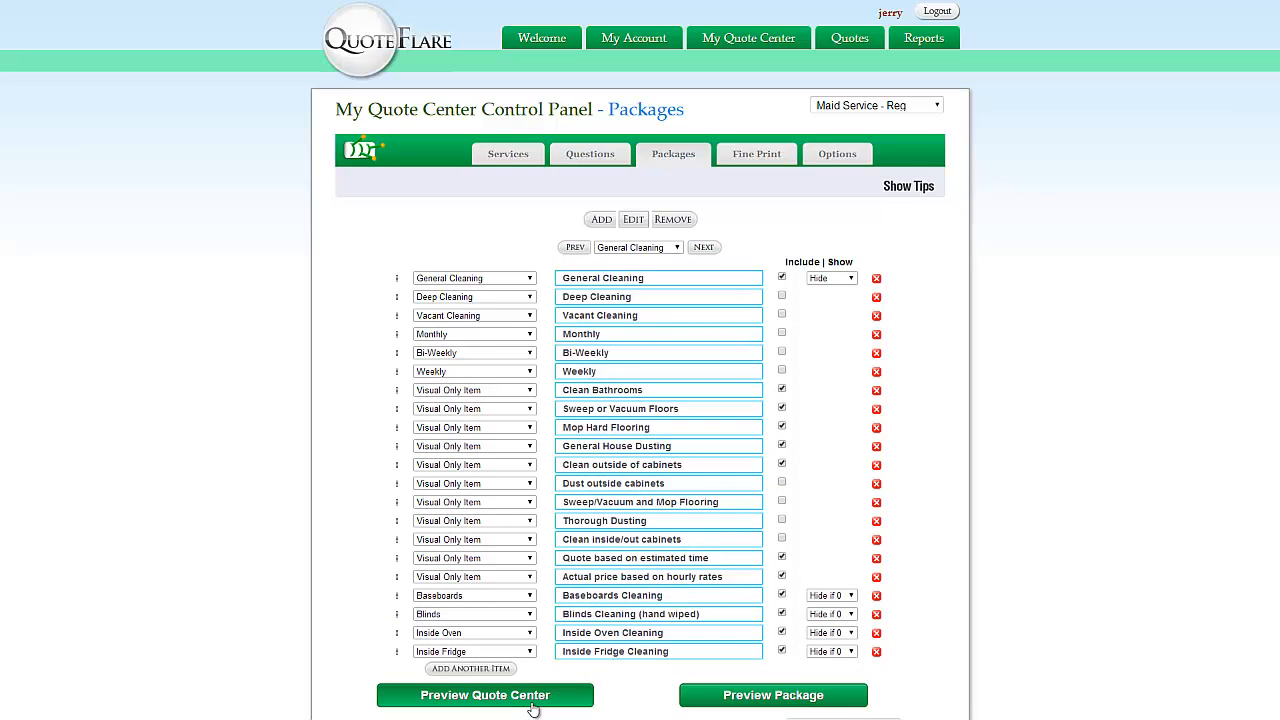
click(686, 705)
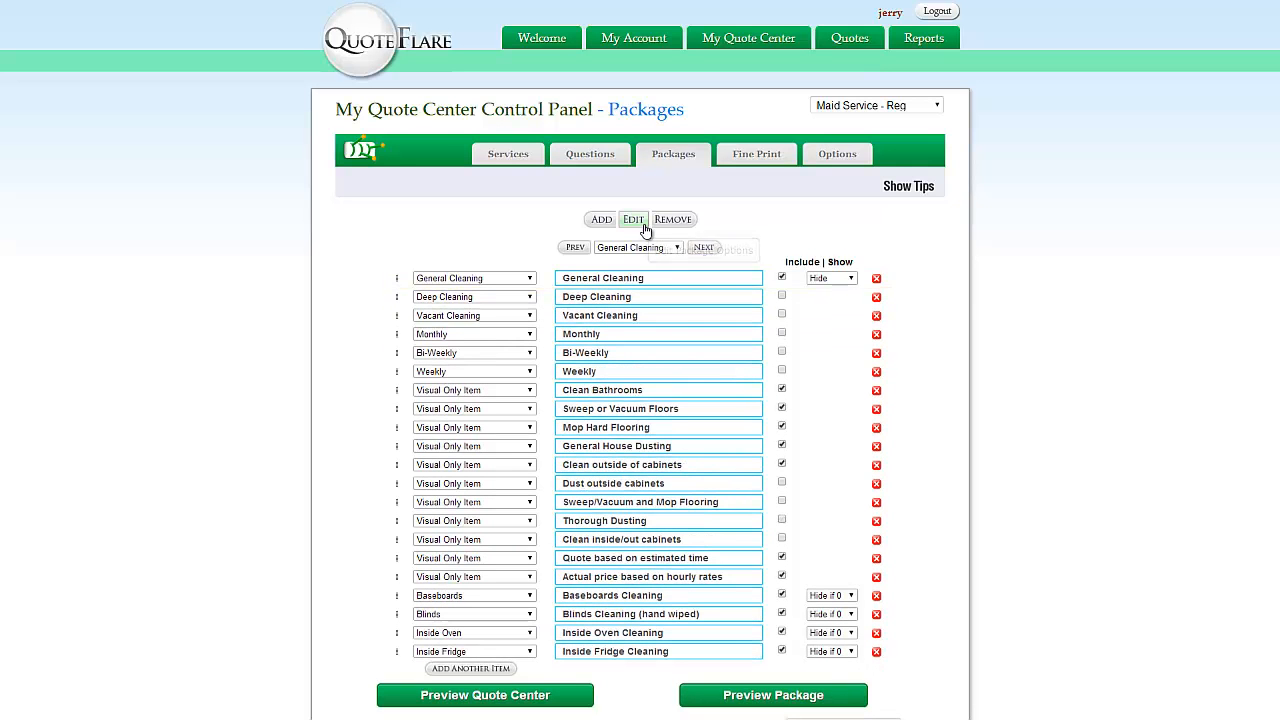
- Move the General Cleaning package after Monthly in the package order and check its place in the package list
click(634, 219)
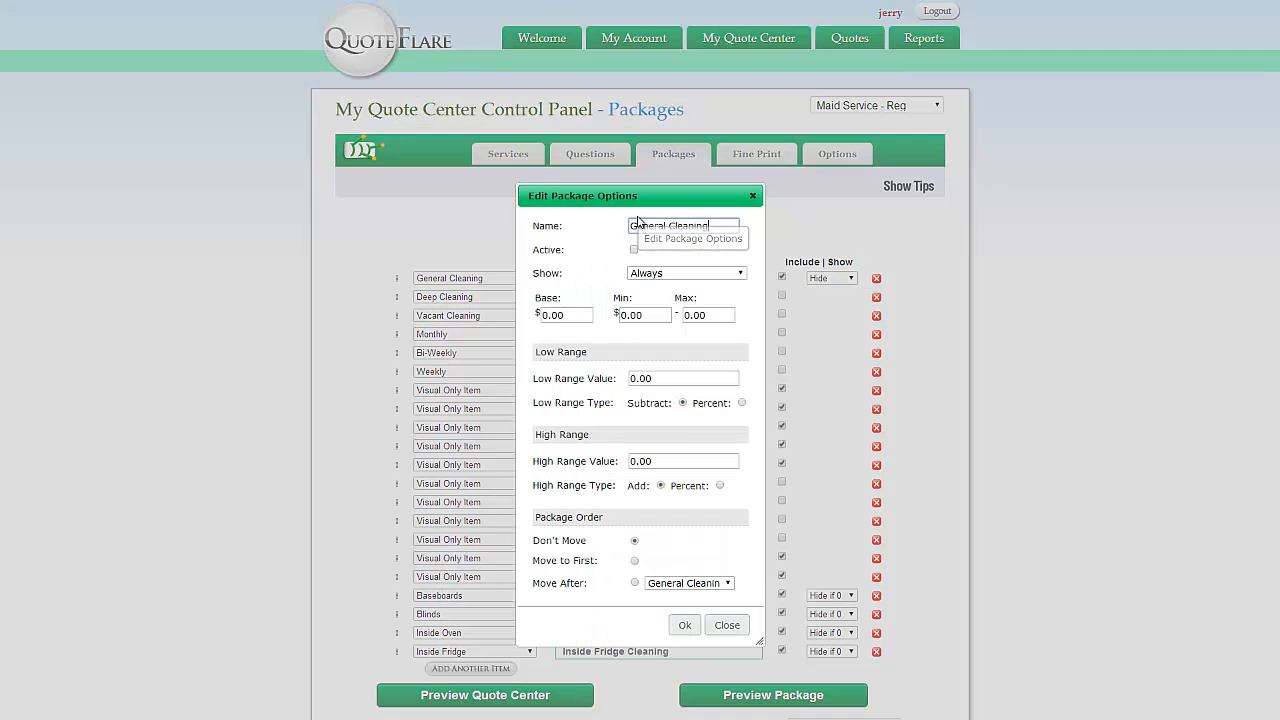
click(729, 584)
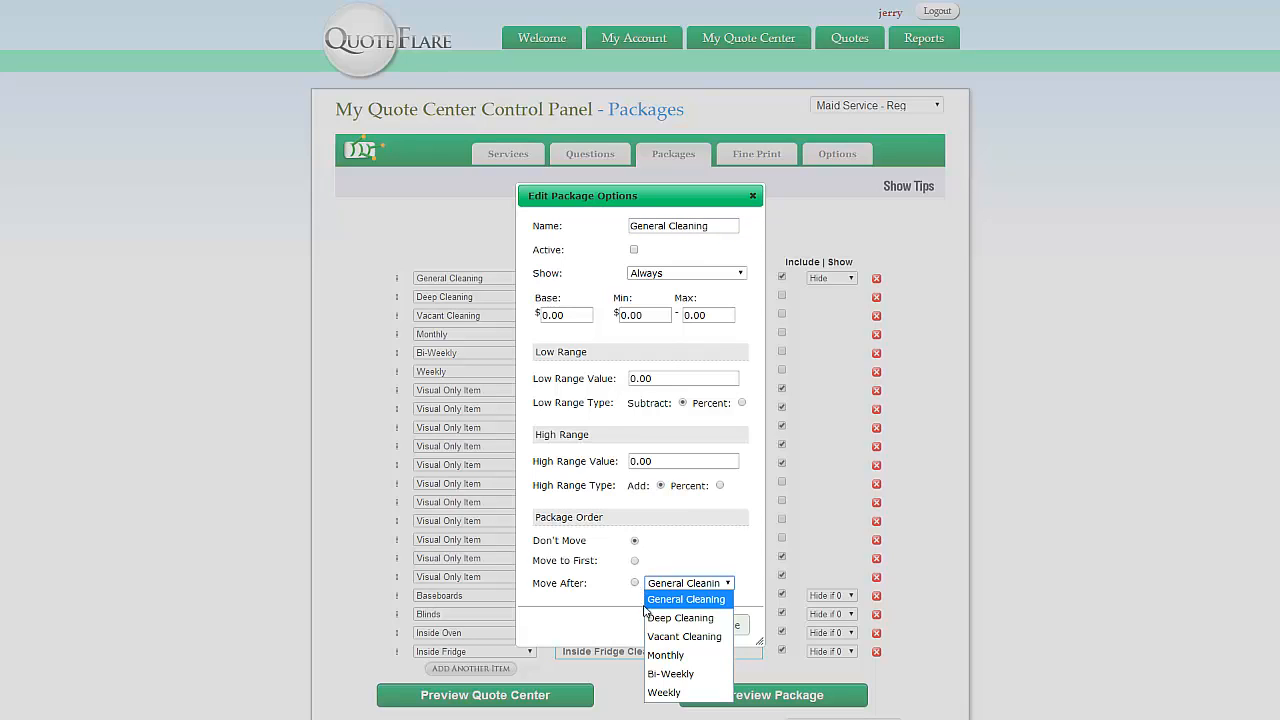
click(666, 655)
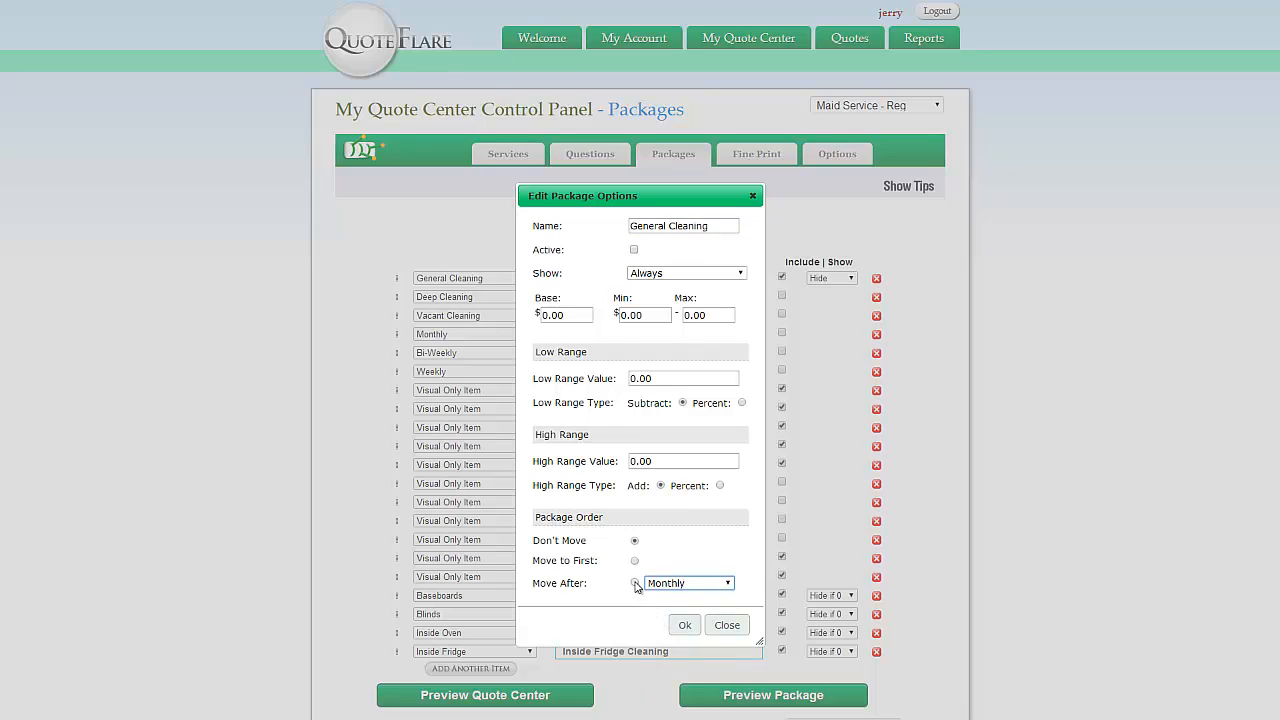
click(634, 583)
click(685, 625)
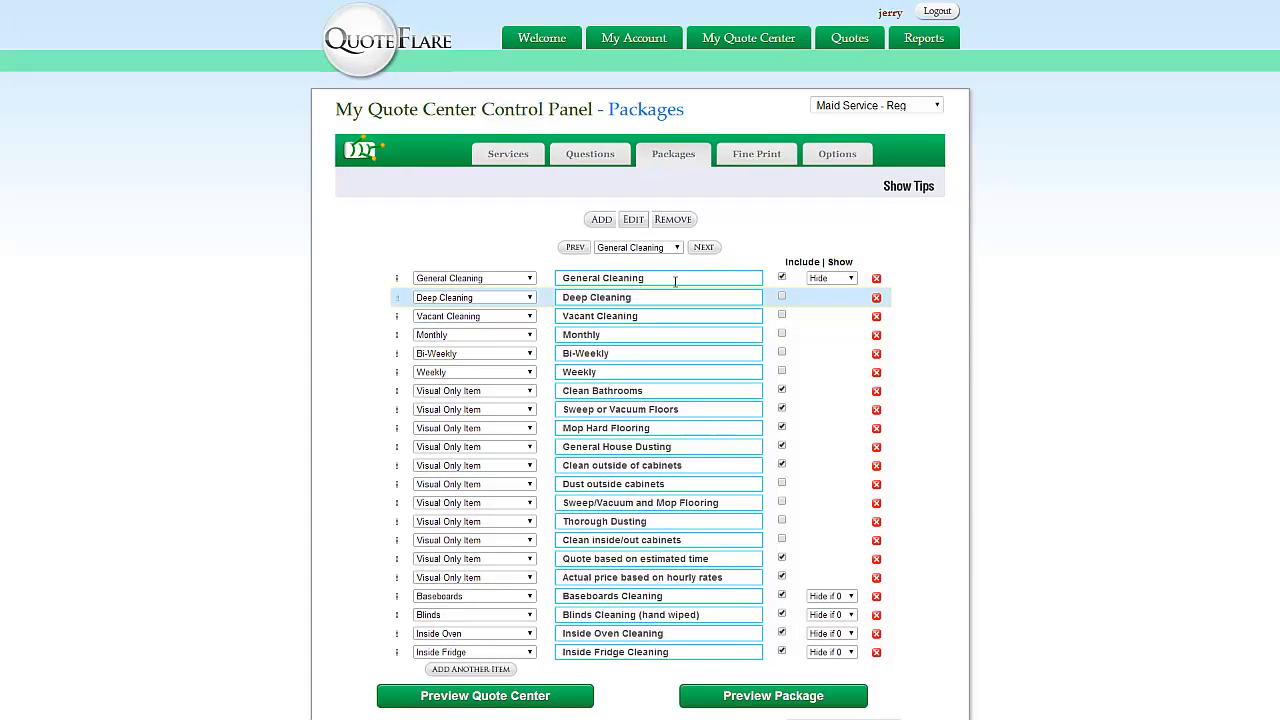
click(676, 247)
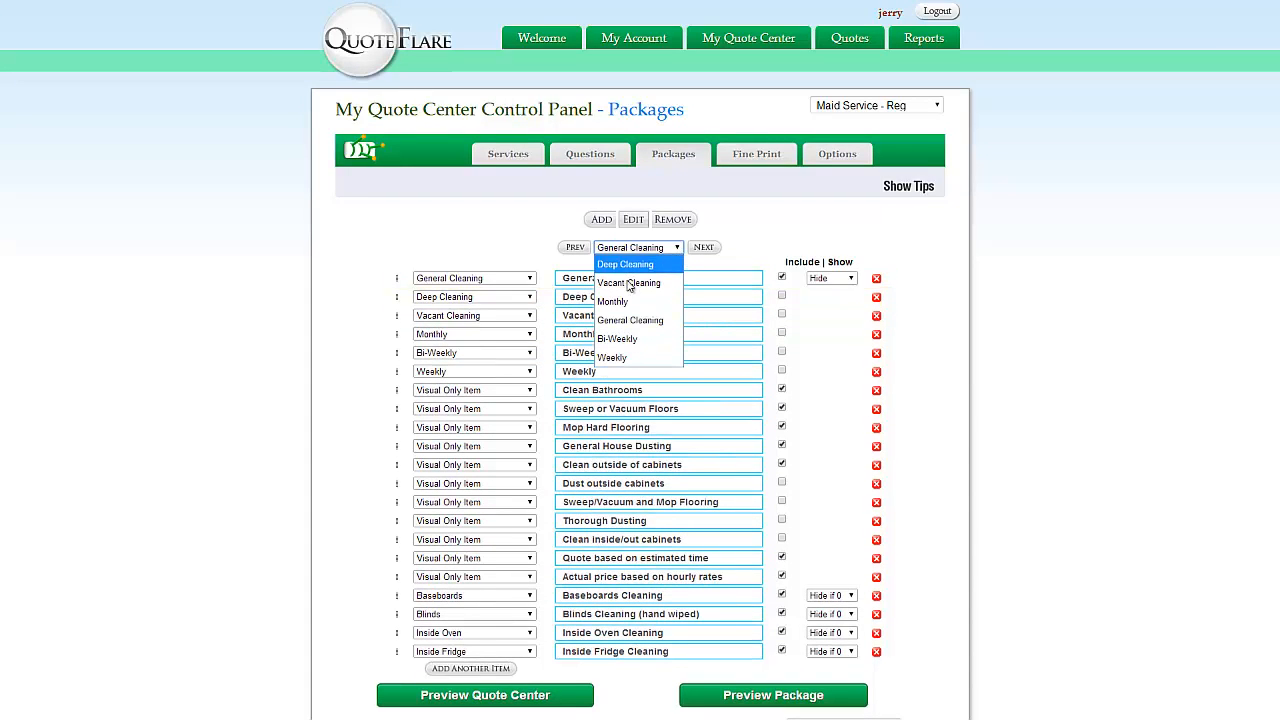
click(630, 320)
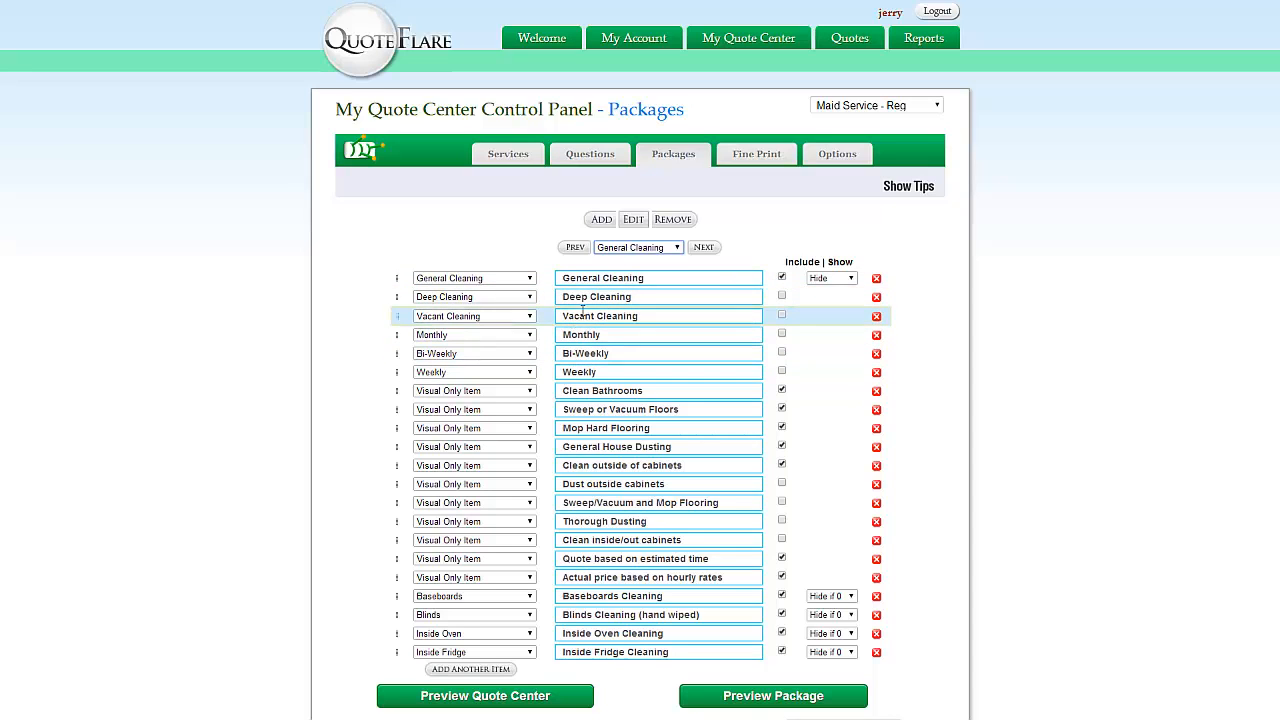
- Move the General Cleaning package back to first in the package order, check the list, and advance to the Deep Cleaning package
click(702, 248)
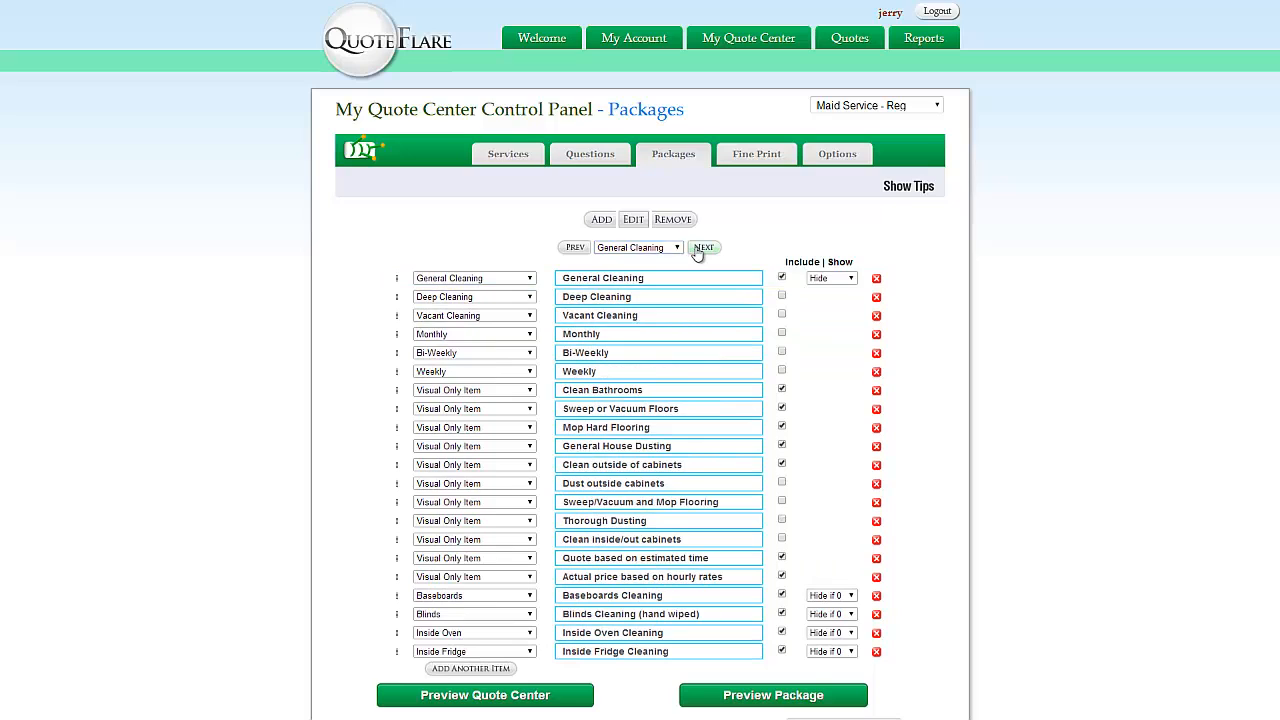
click(577, 251)
click(676, 249)
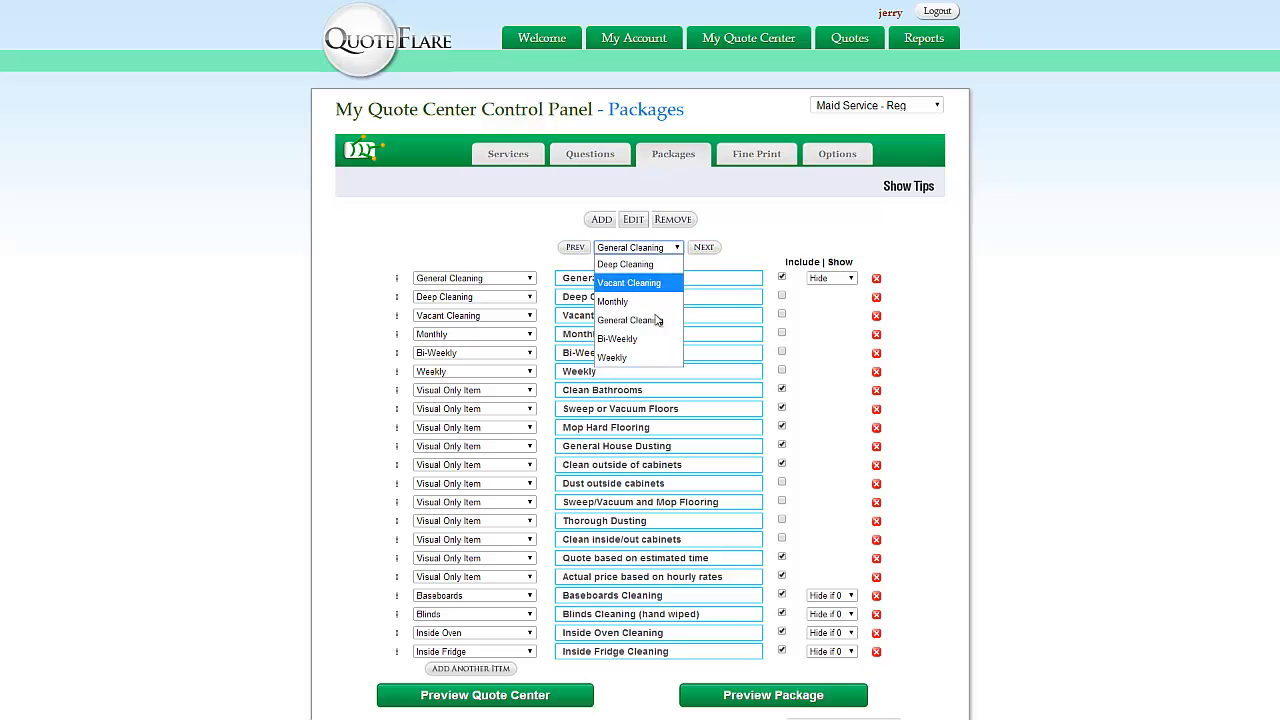
click(640, 224)
click(638, 221)
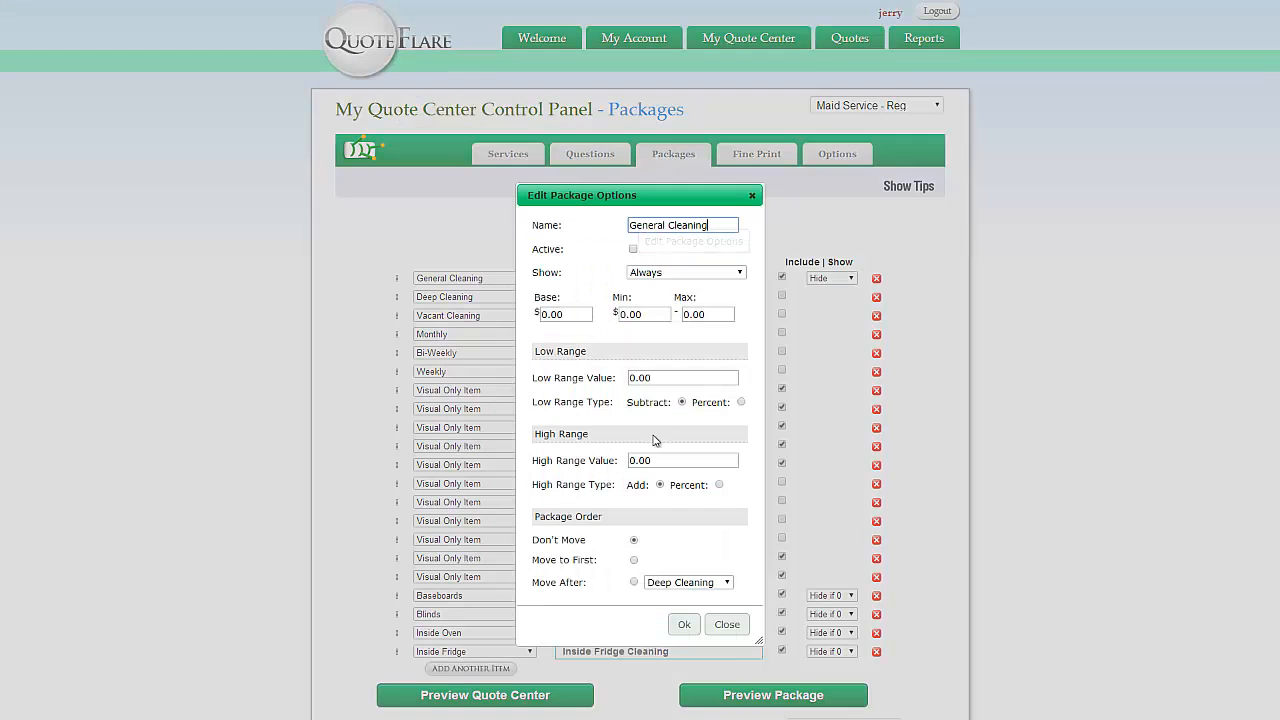
click(633, 561)
click(684, 624)
click(677, 249)
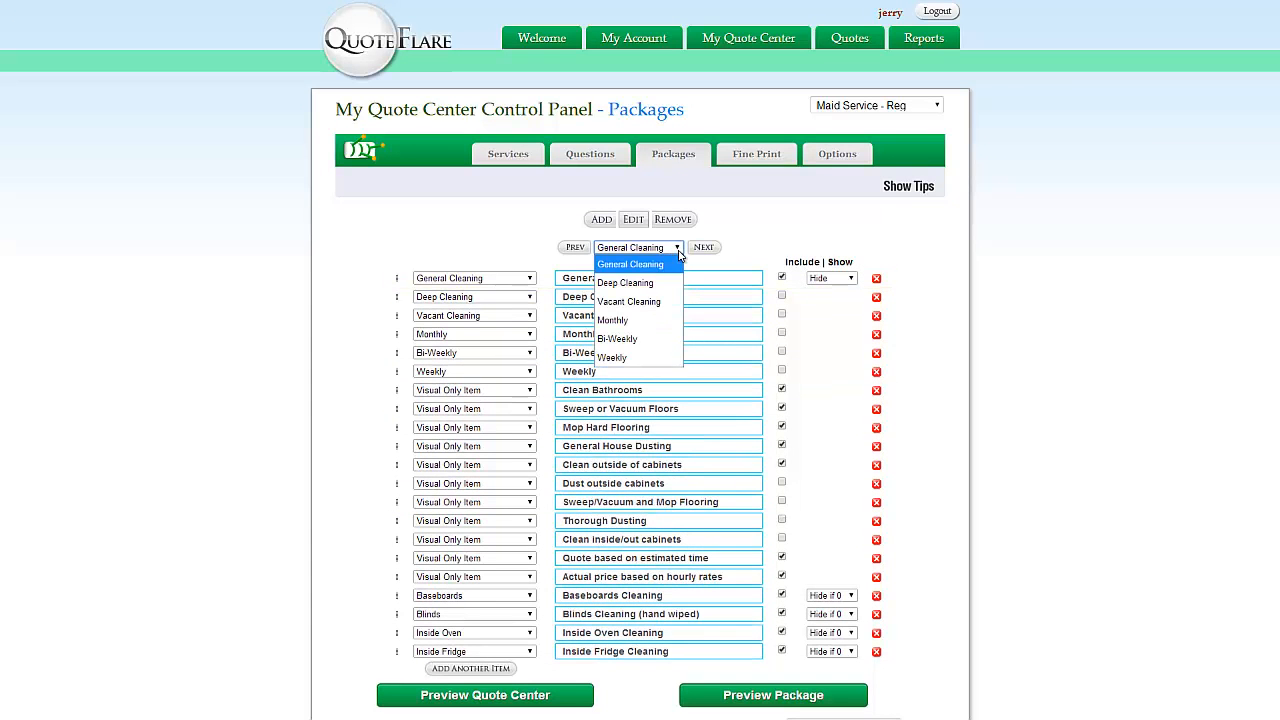
click(680, 260)
click(692, 250)
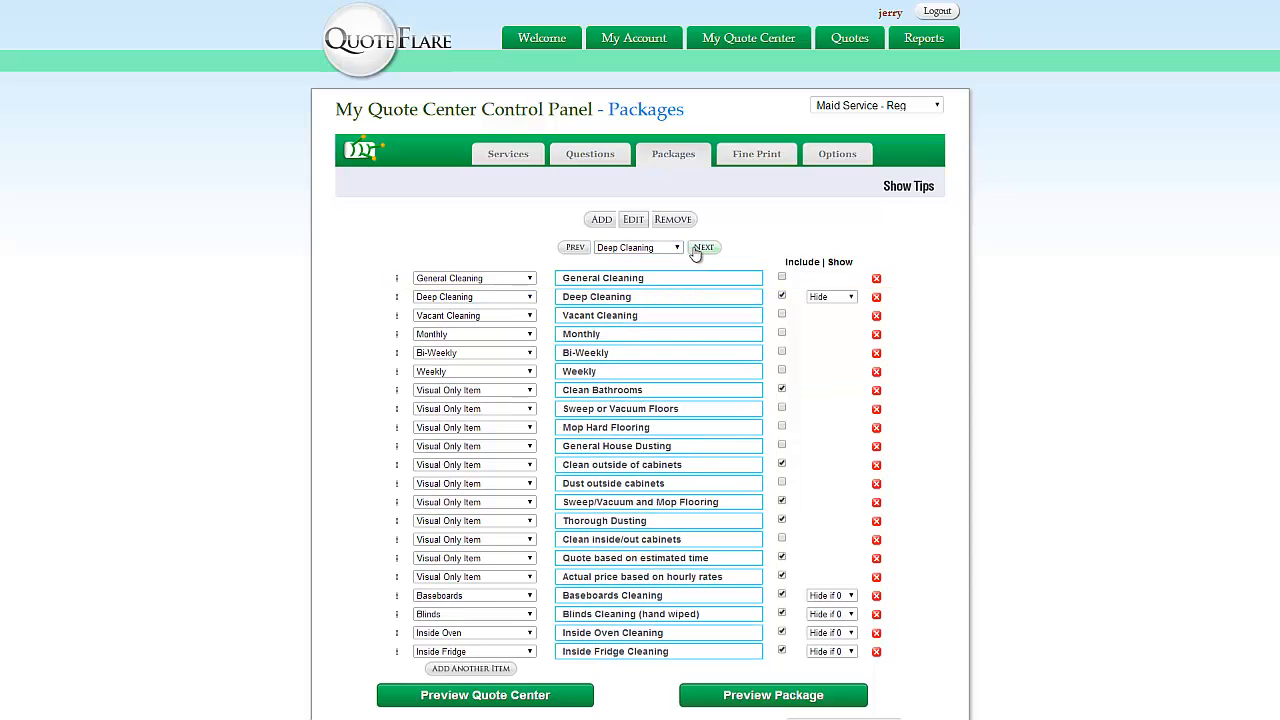
- Step through the packages from Deep Cleaning to Weekly and back to General Cleaning, comparing their included items
click(693, 251)
click(695, 252)
click(697, 253)
click(697, 253)
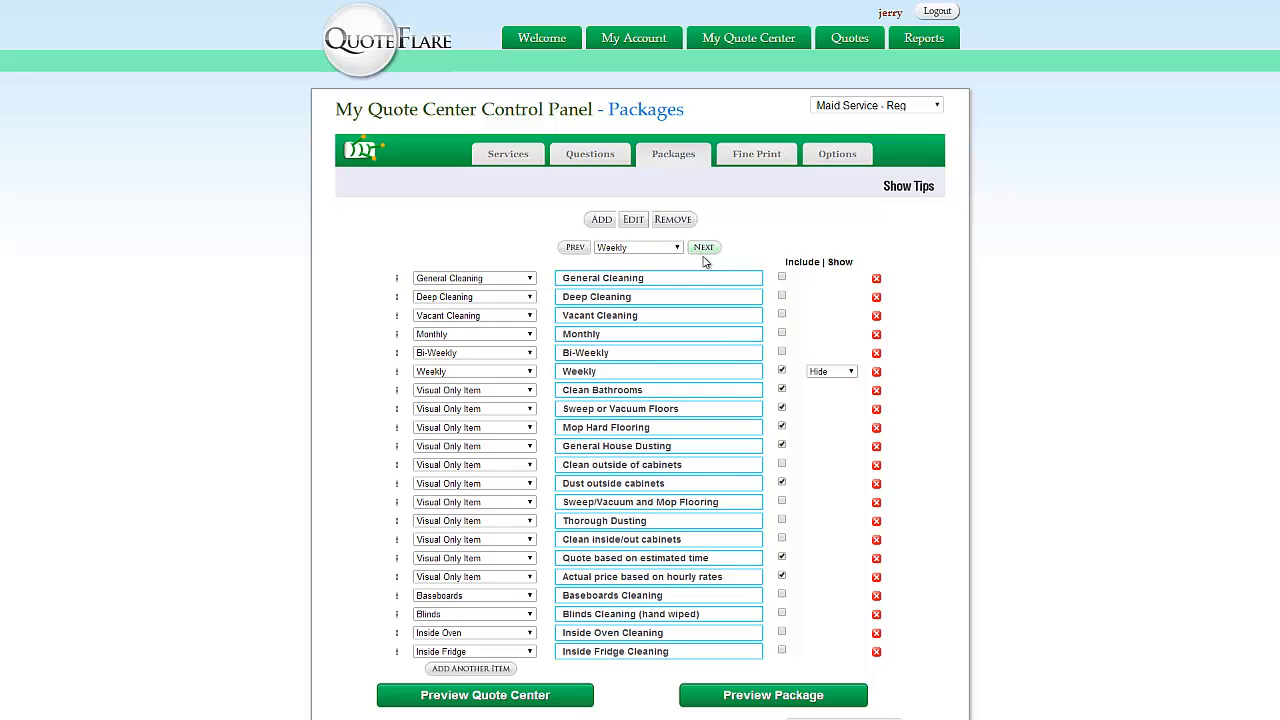
click(575, 248)
click(575, 248)
click(575, 248)
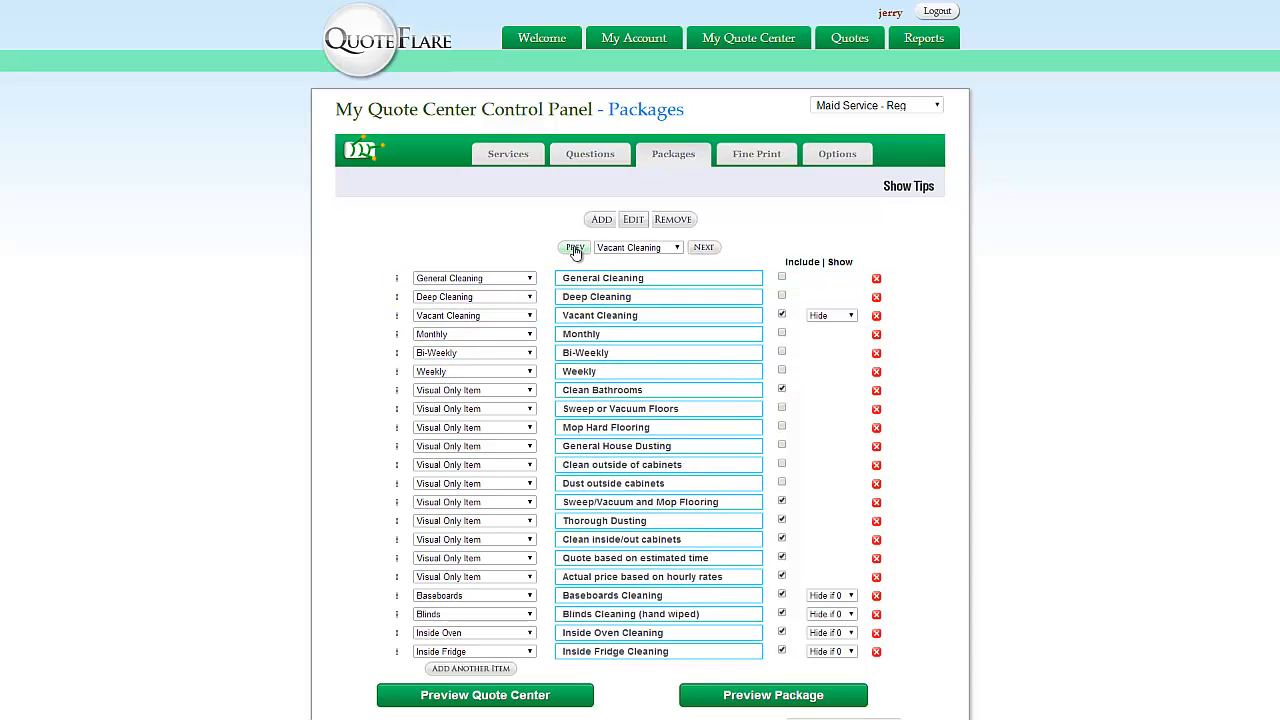
click(575, 248)
click(575, 248)
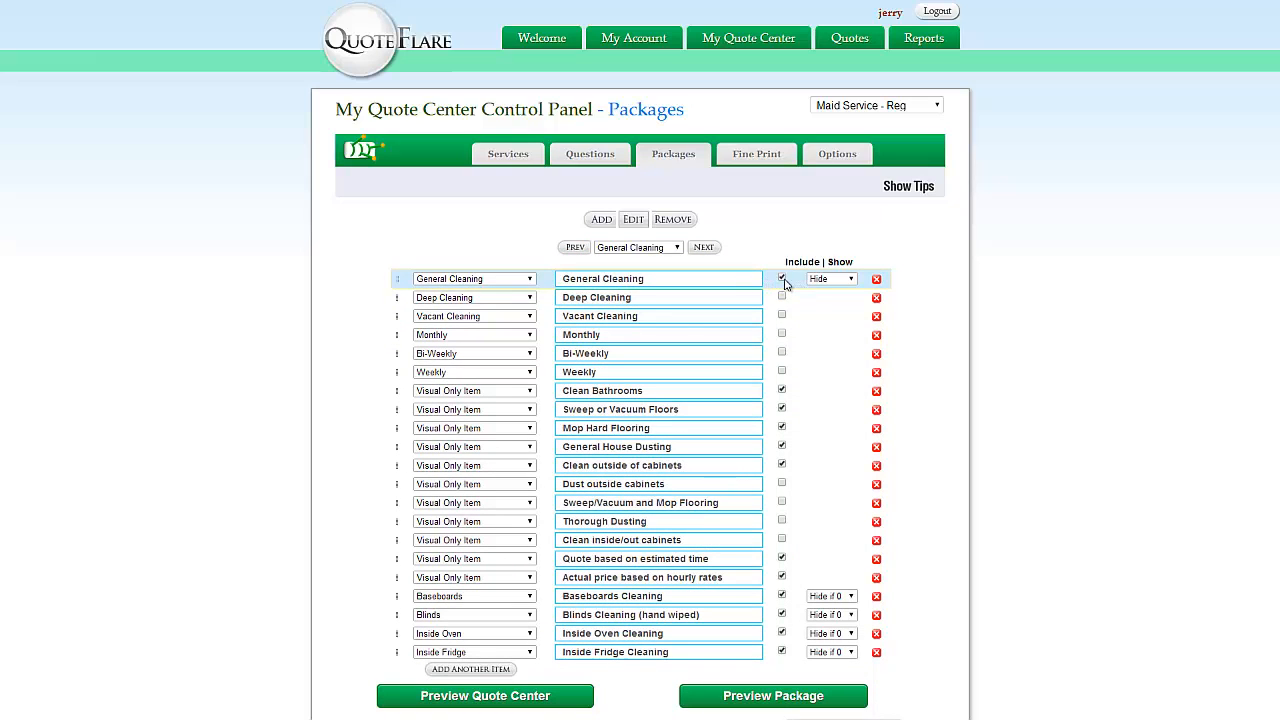
- Go through the packages from General Cleaning to Weekly and back, checking that each one includes its own matching service item
click(705, 249)
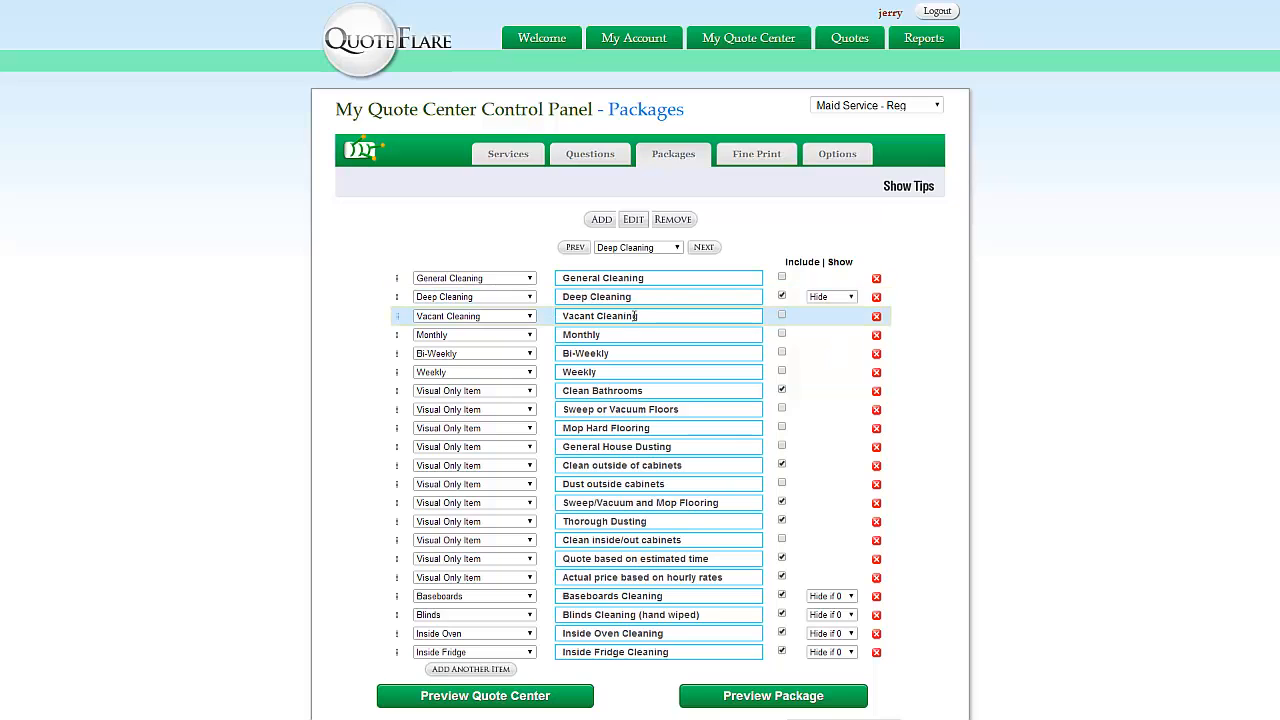
click(703, 248)
click(703, 248)
click(703, 248)
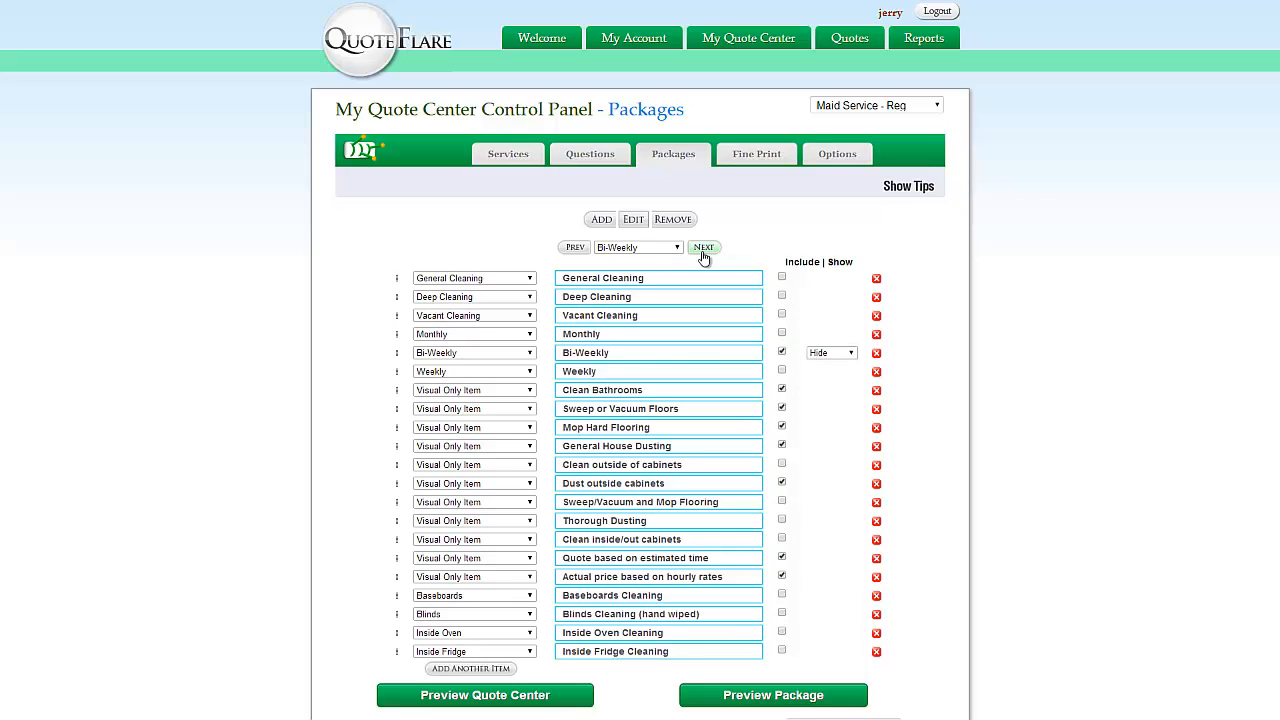
click(703, 248)
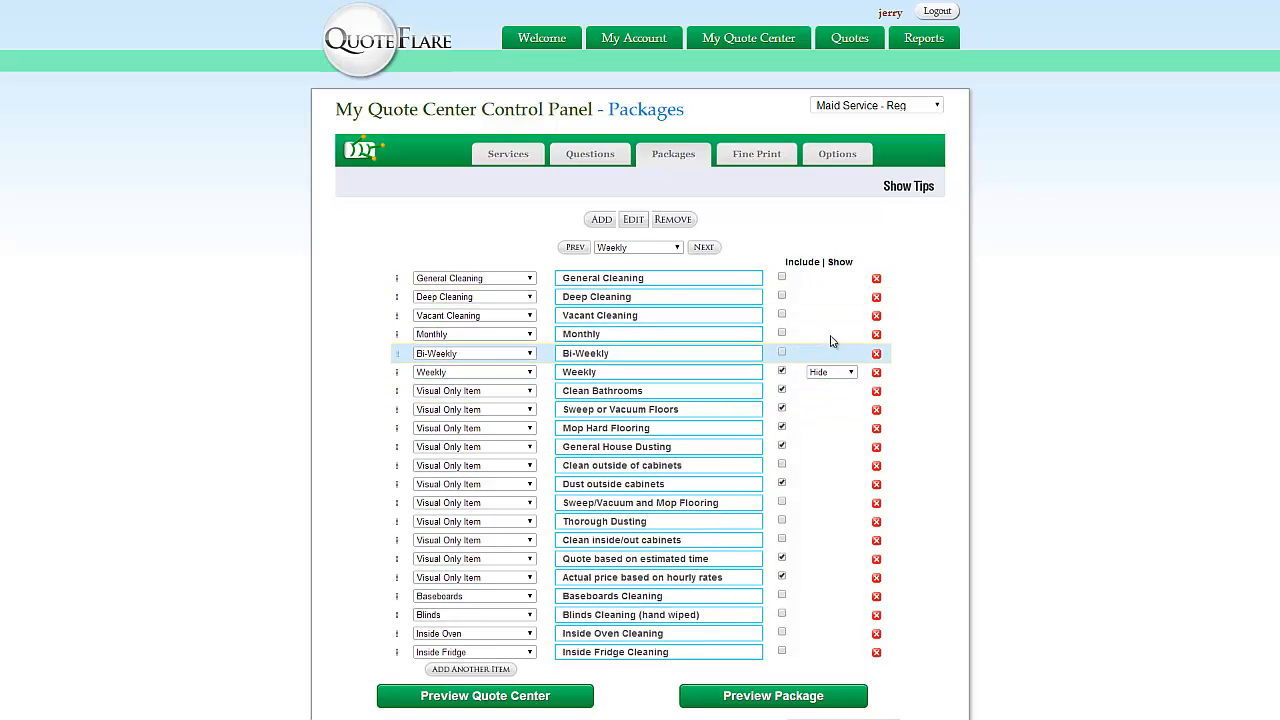
click(576, 248)
click(577, 249)
click(576, 248)
click(576, 248)
click(576, 248)
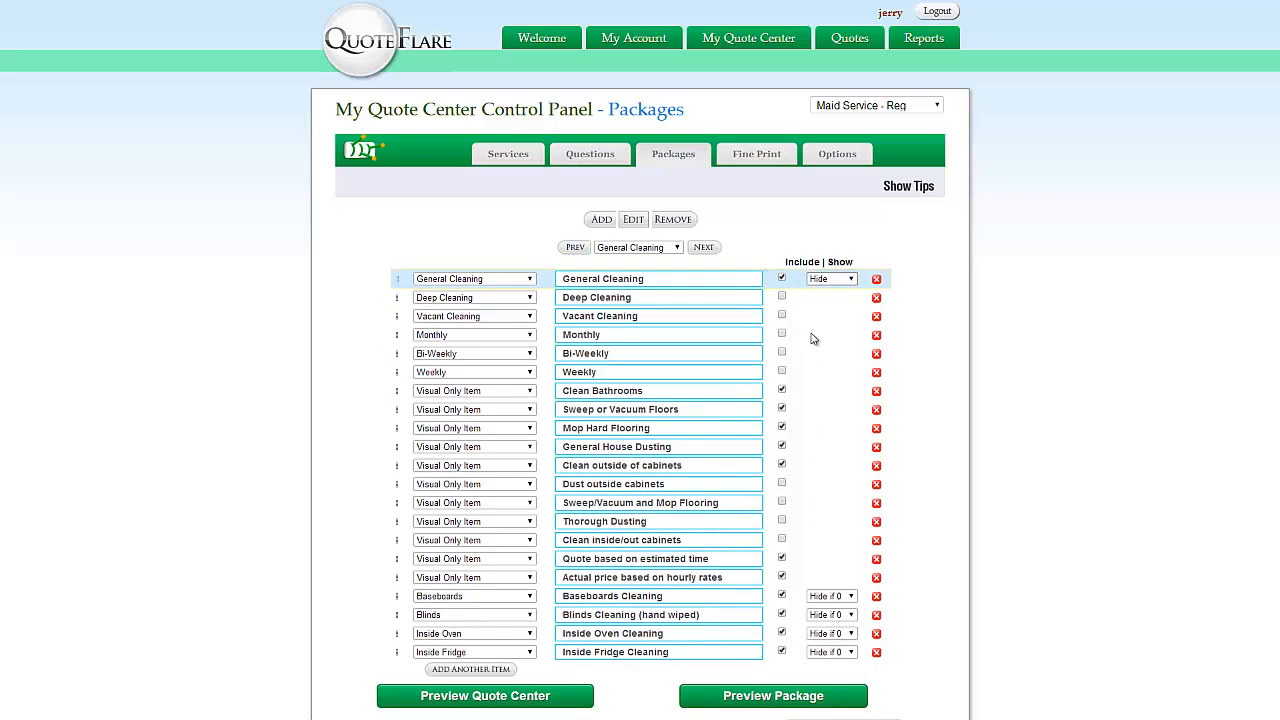
- Compare the included cleaning items of the General, Deep and Vacant Cleaning packages, ending on General Cleaning
click(703, 248)
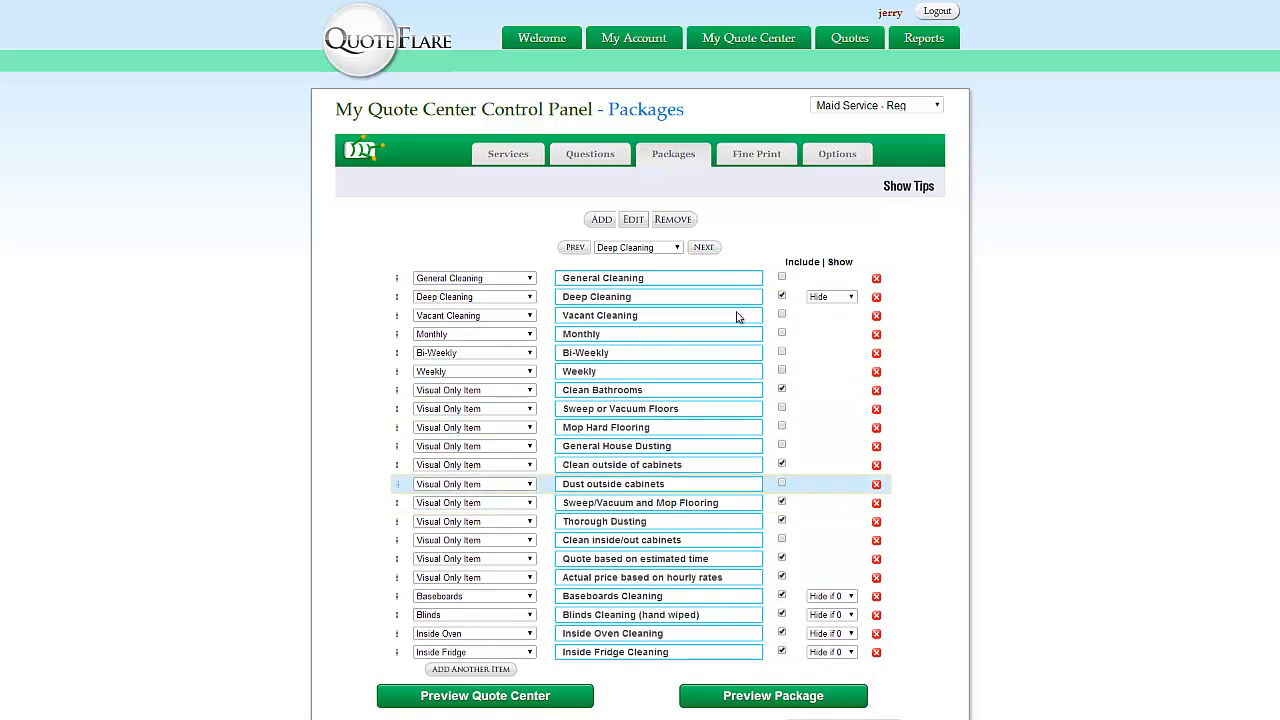
click(703, 248)
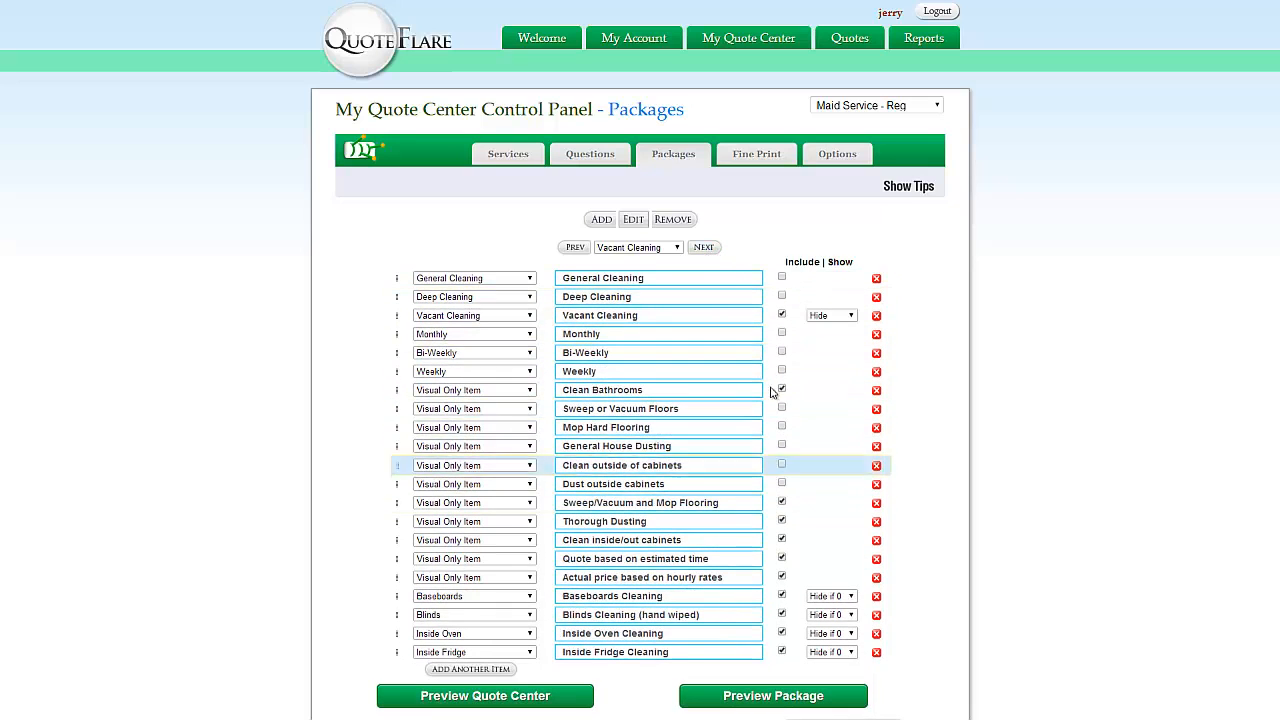
click(575, 247)
click(575, 247)
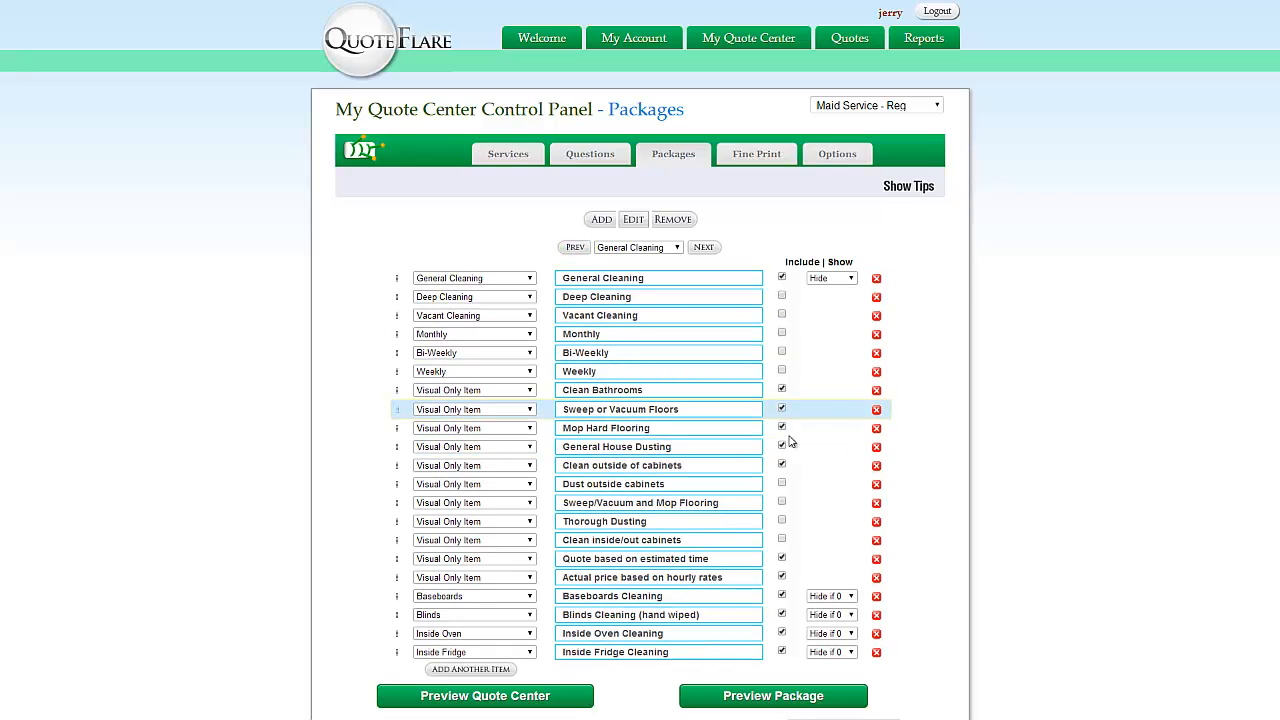
- Advance through the packages to Weekly and examine its visual-only items, such as General House Dusting and Clean outside of cabinets
click(703, 248)
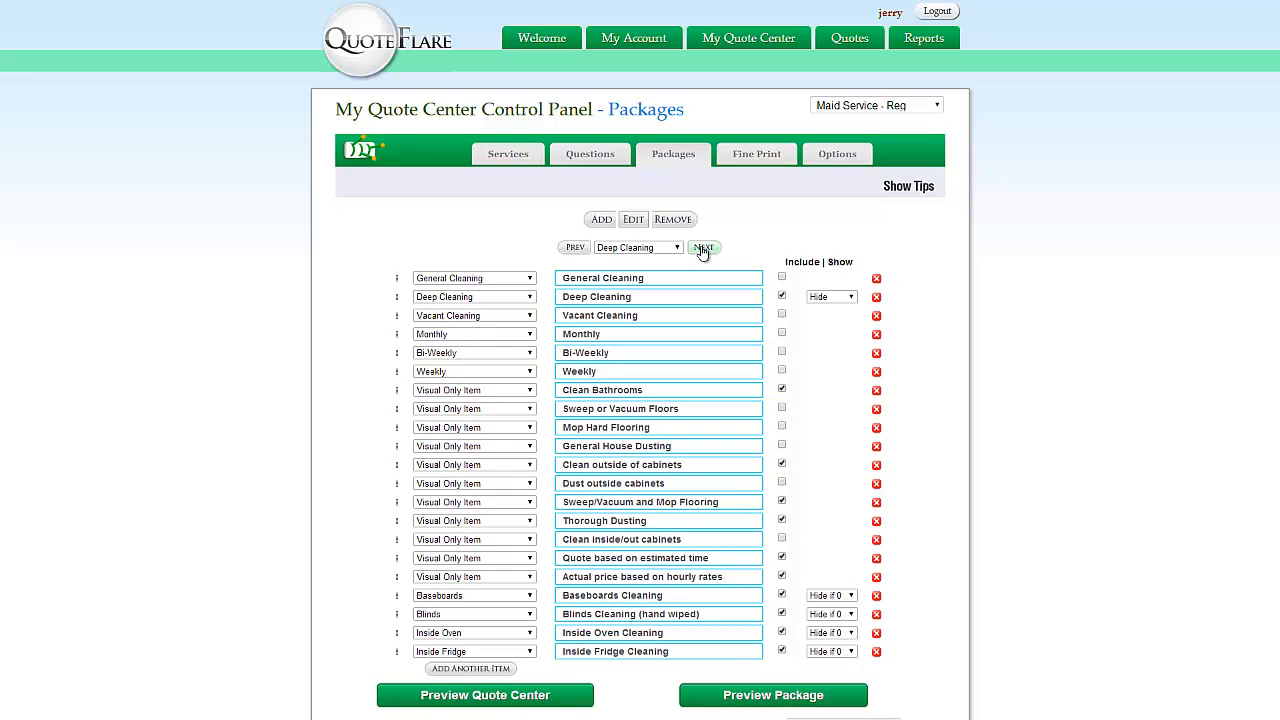
click(703, 248)
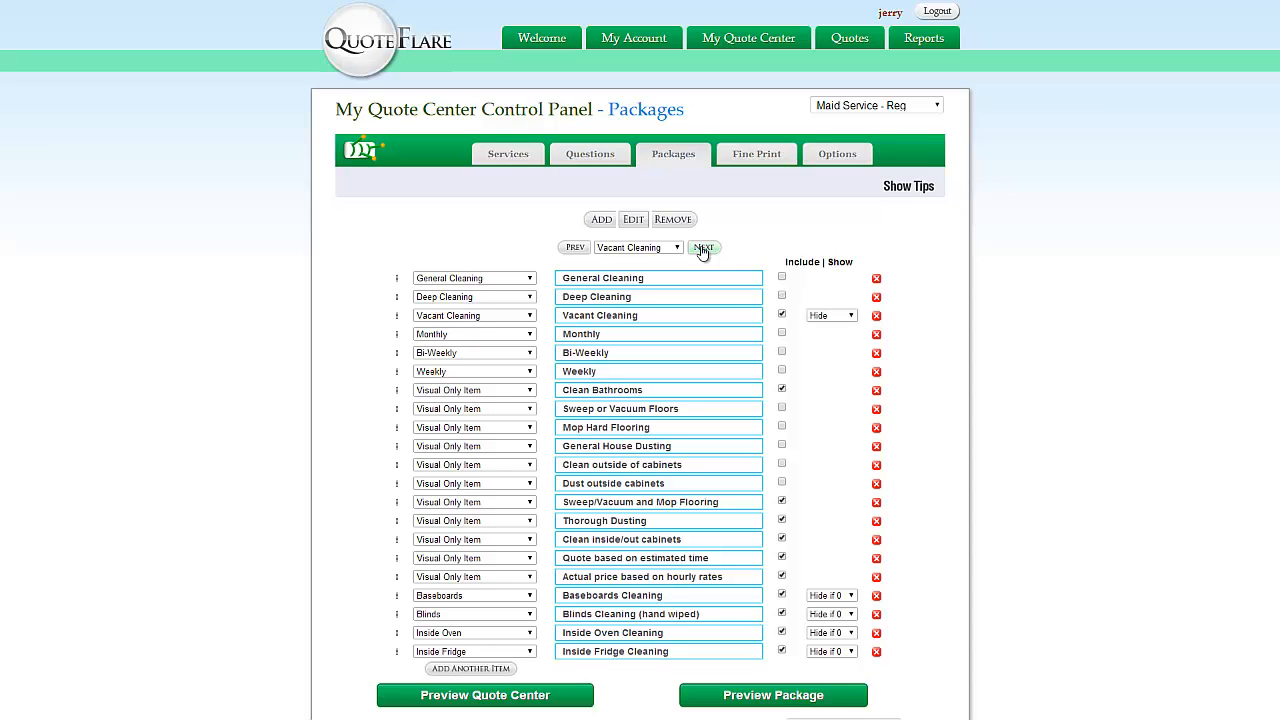
click(703, 248)
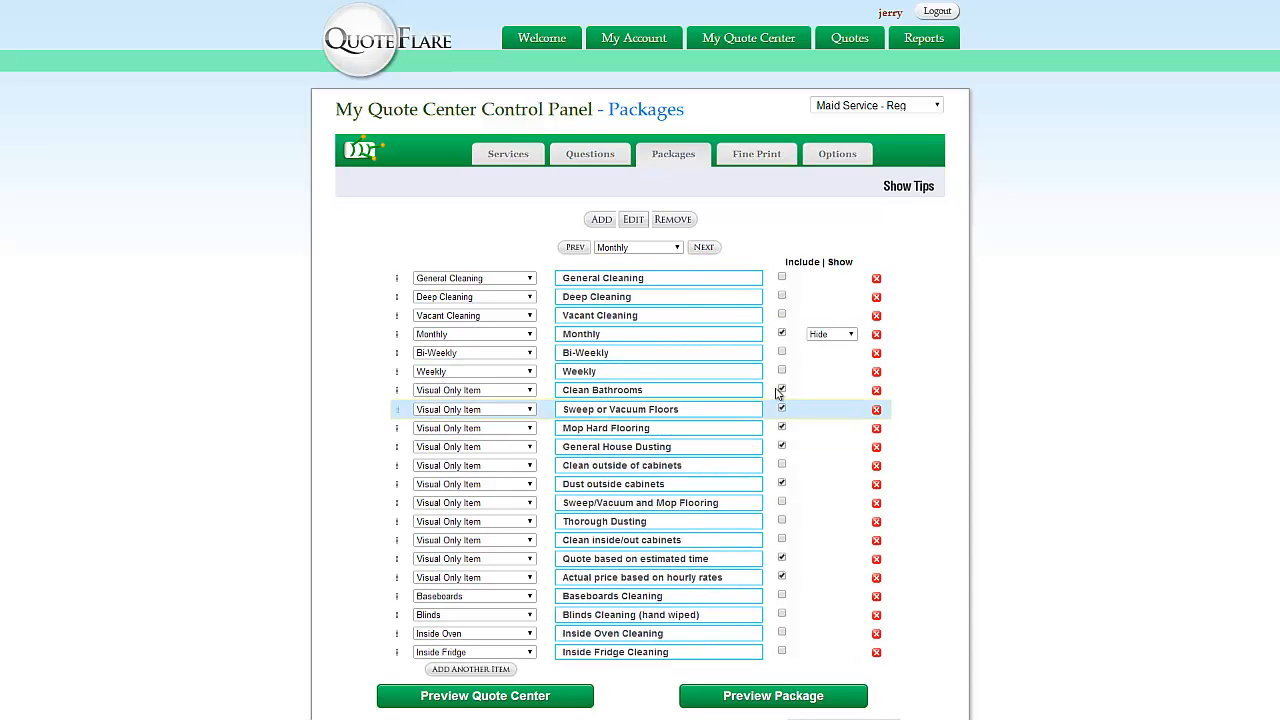
click(704, 249)
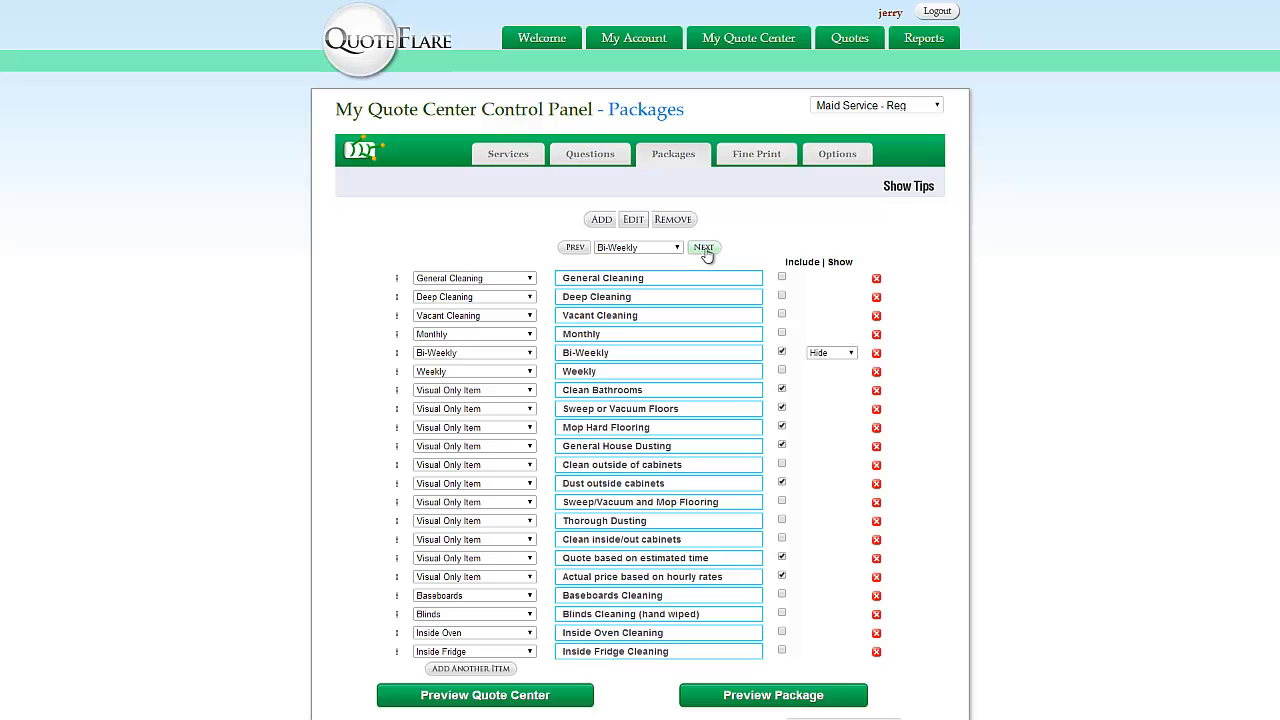
click(704, 249)
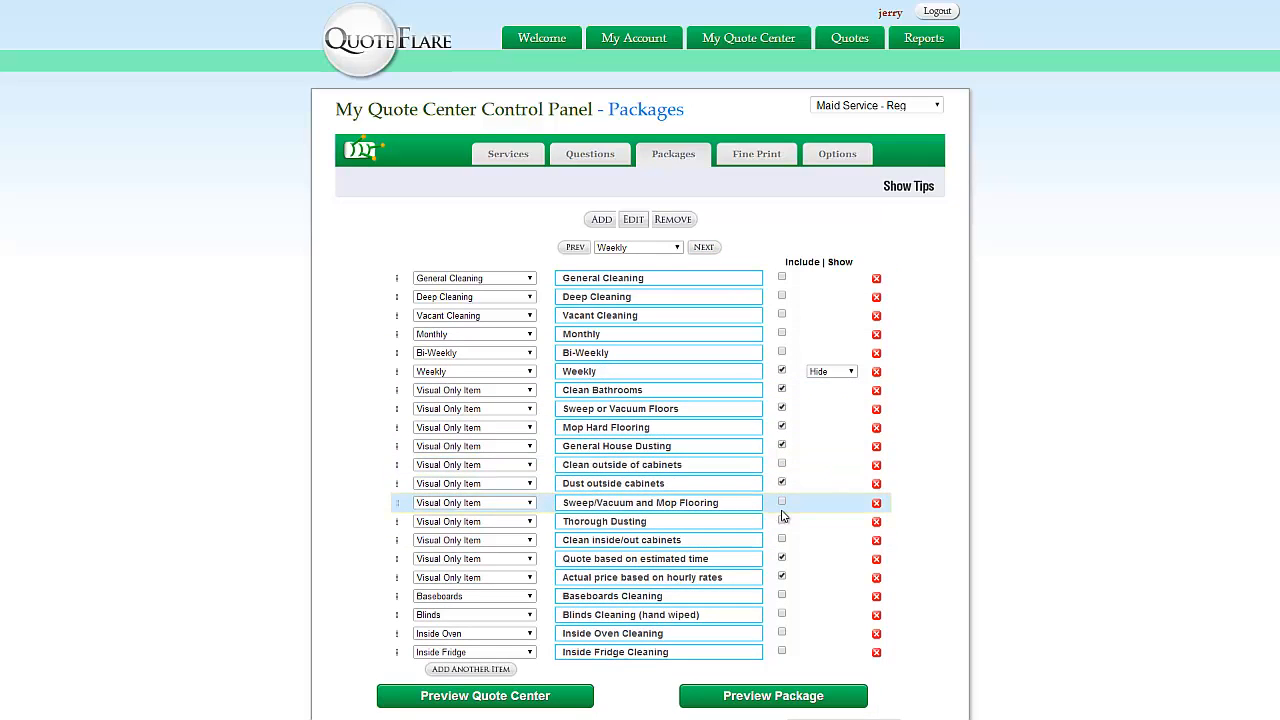
click(603, 446)
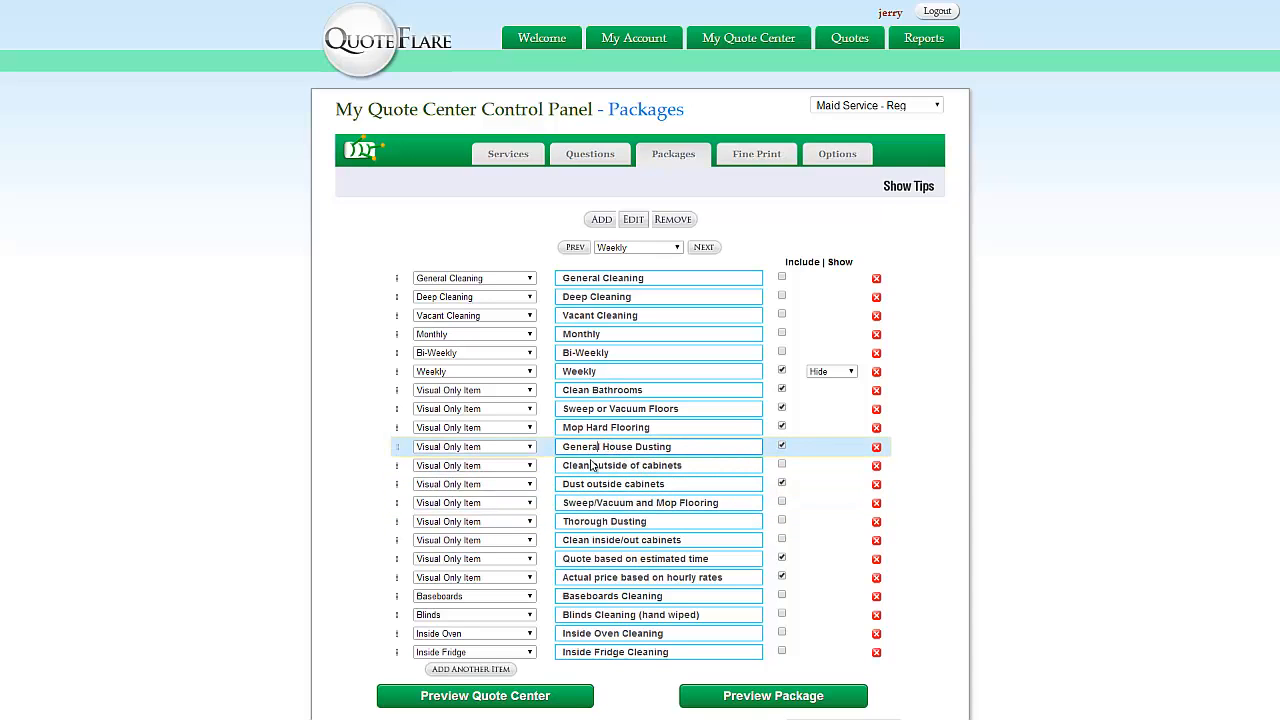
click(591, 465)
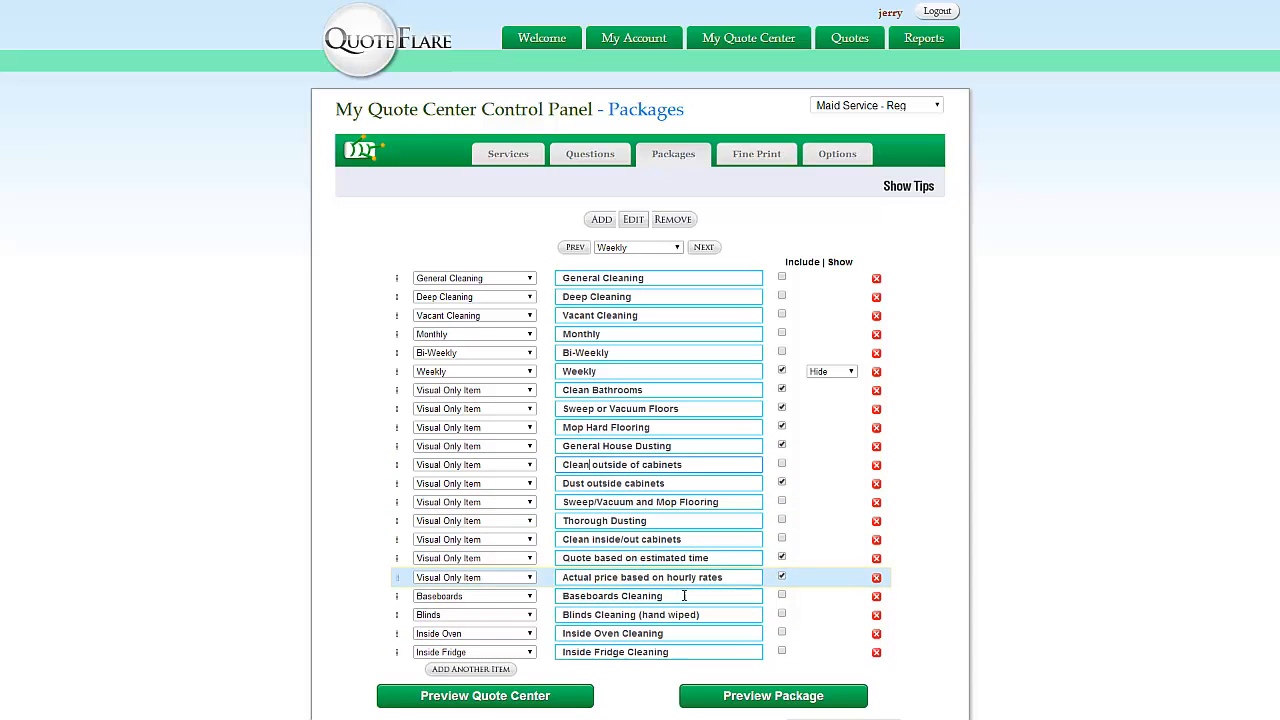
- Compare the items included in the Monthly, Bi-Weekly and Weekly packages, and return to the General Cleaning package
click(575, 248)
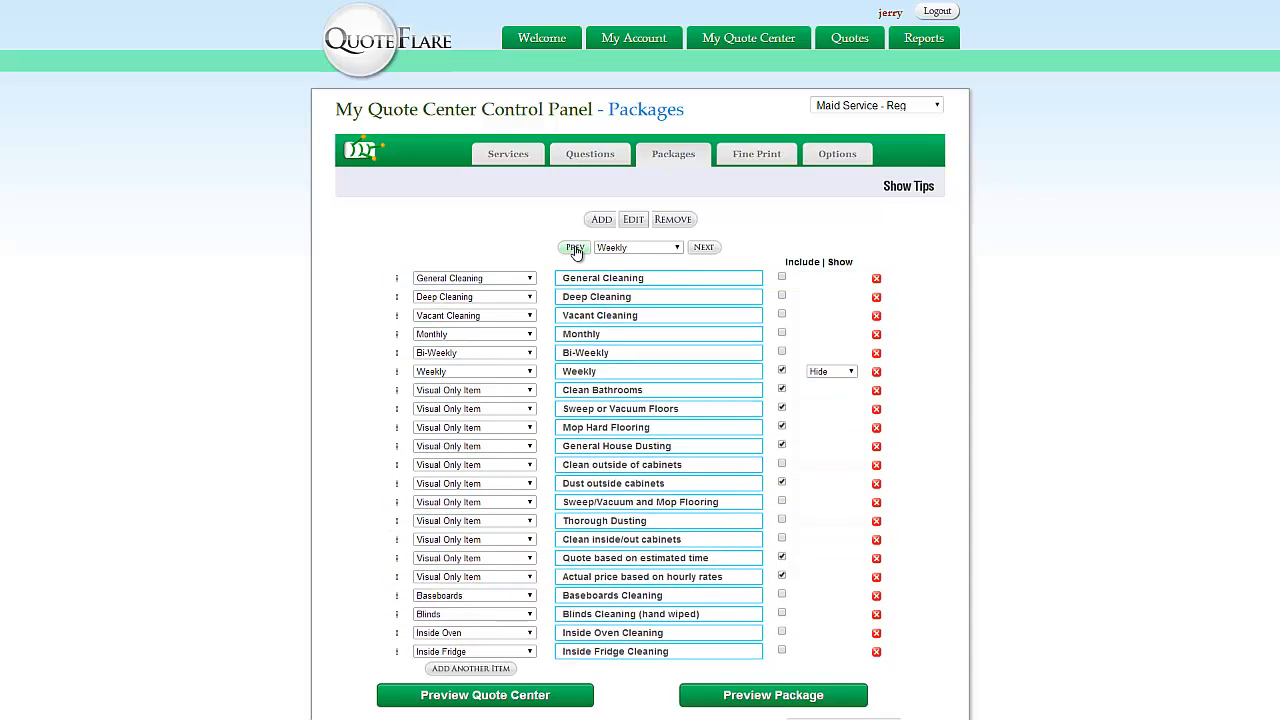
click(575, 248)
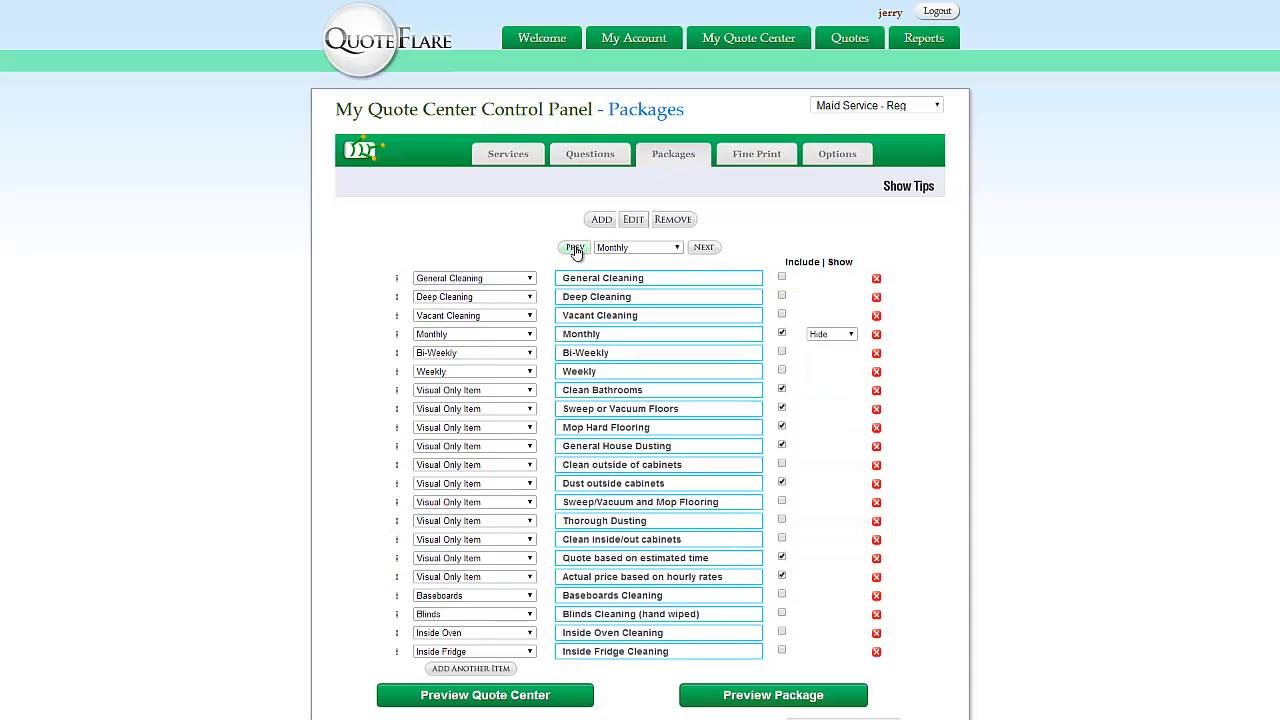
click(704, 249)
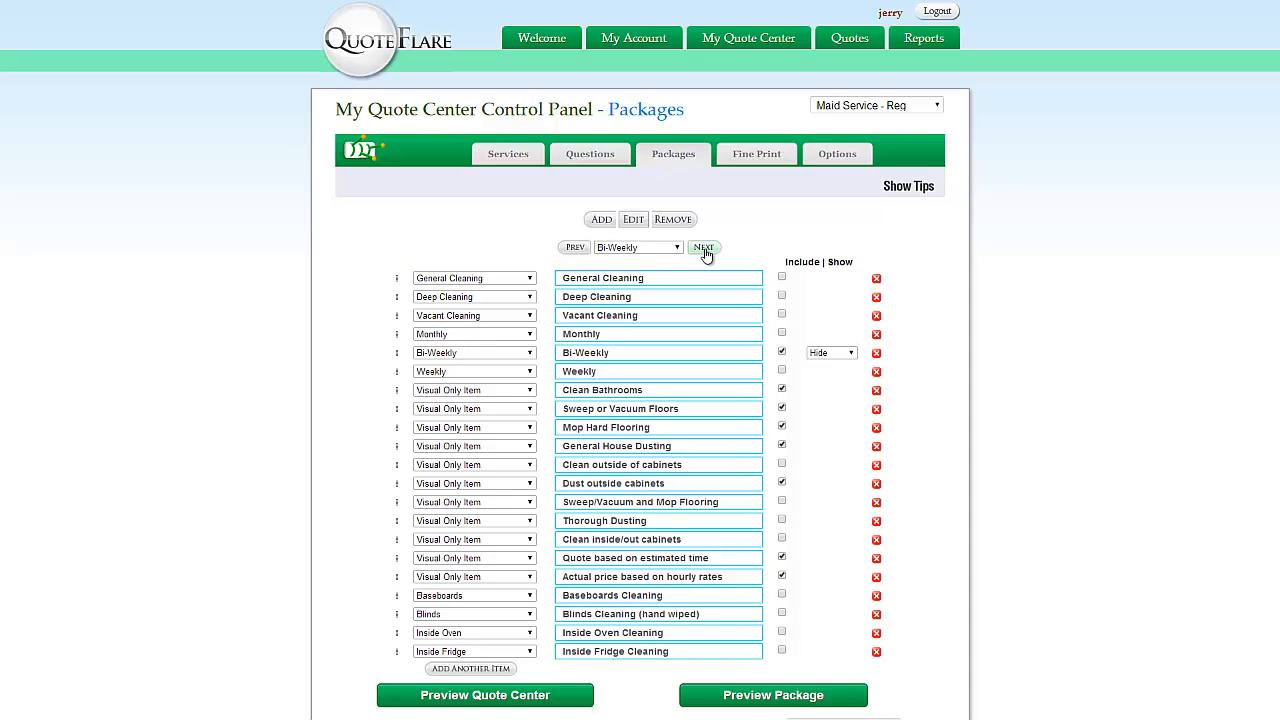
click(704, 249)
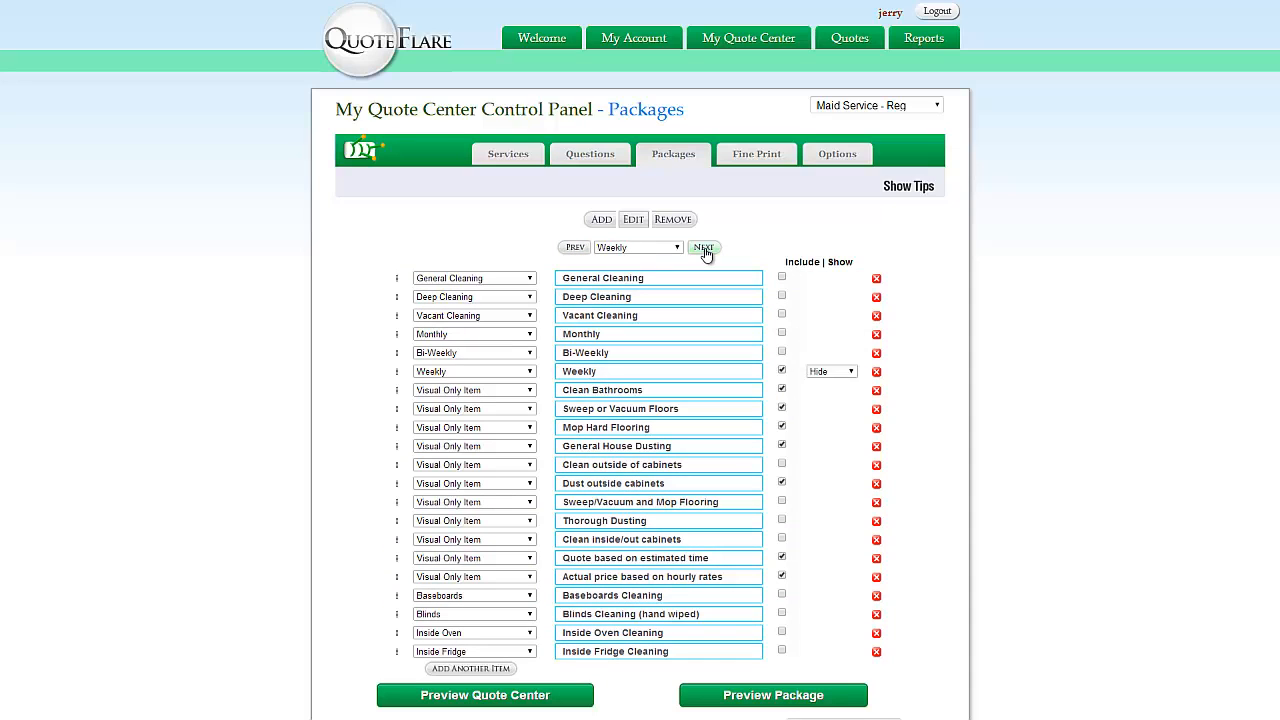
click(575, 248)
click(575, 248)
click(575, 248)
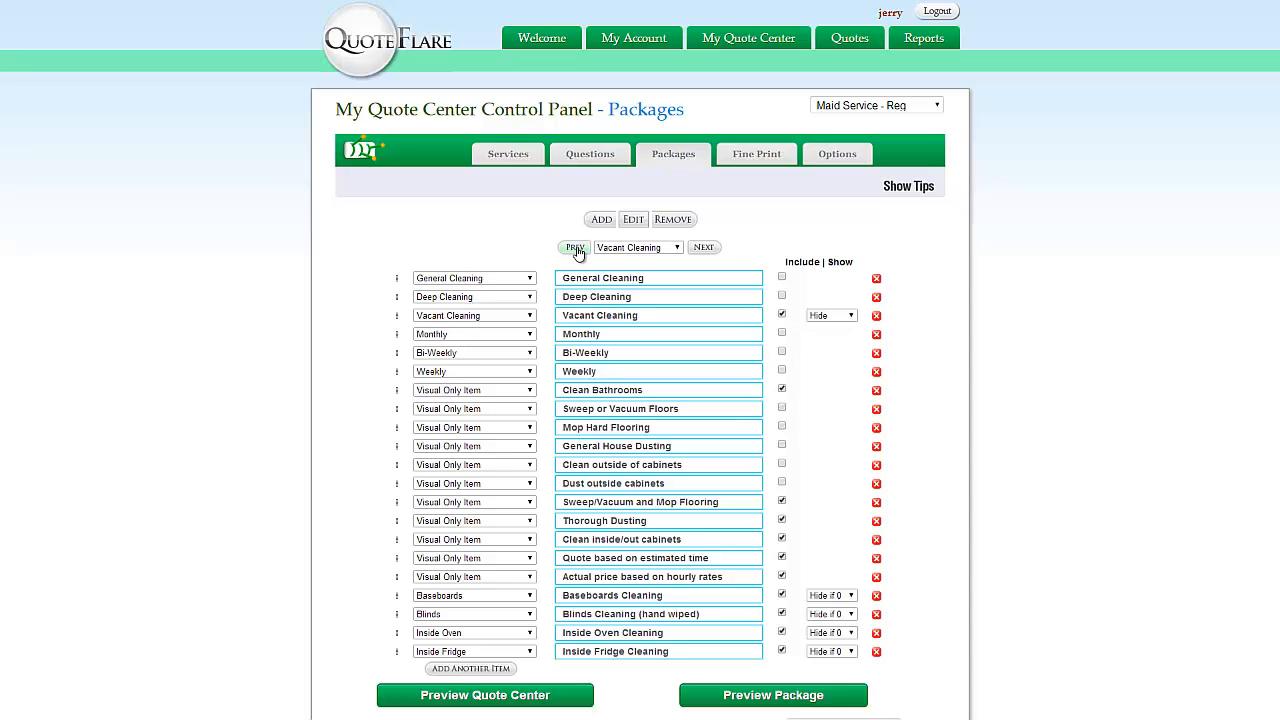
click(575, 248)
click(575, 248)
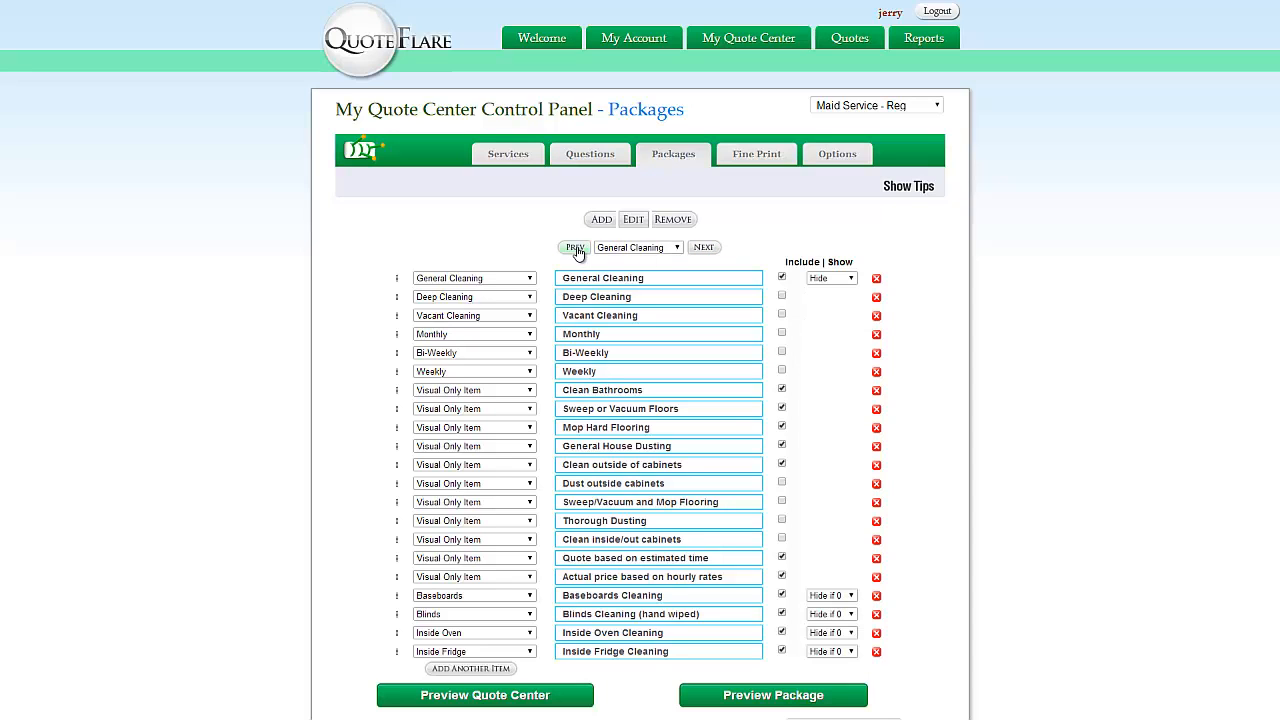
- Review the packages from General Cleaning to Bi-Weekly once more and return to General Cleaning
click(703, 248)
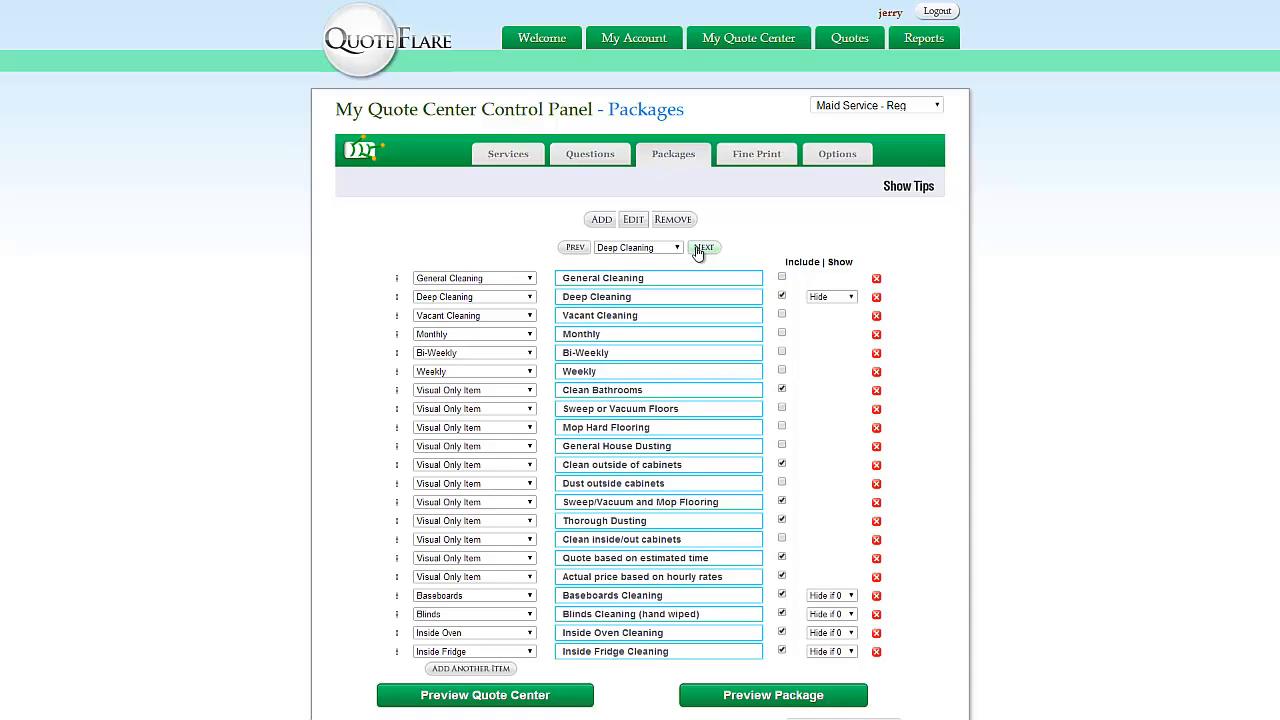
click(703, 248)
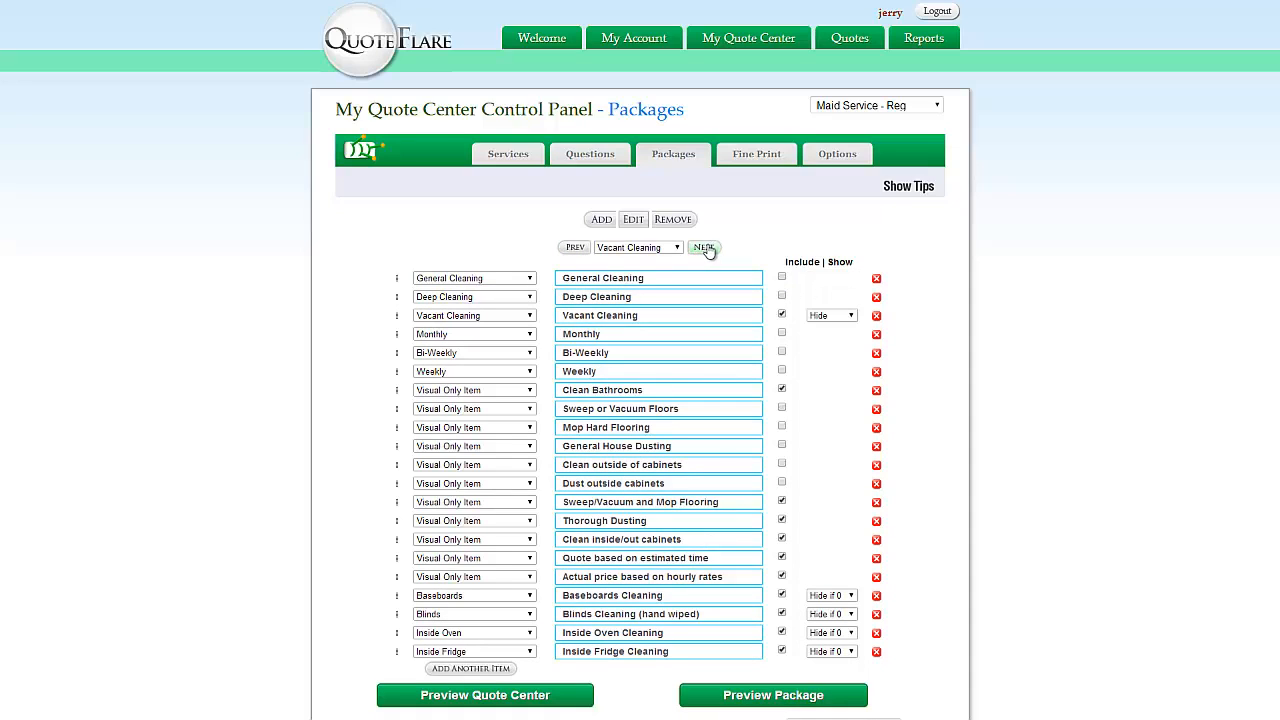
click(705, 248)
click(708, 249)
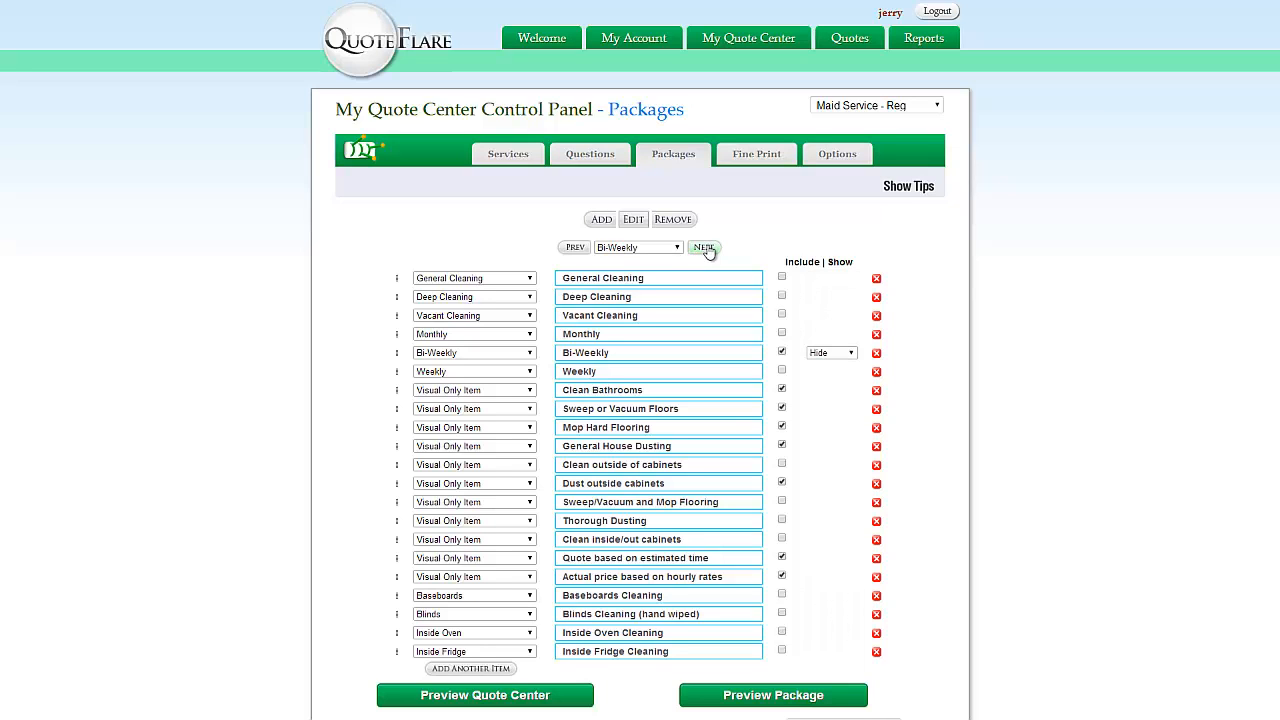
click(573, 249)
click(573, 249)
click(573, 249)
click(574, 250)
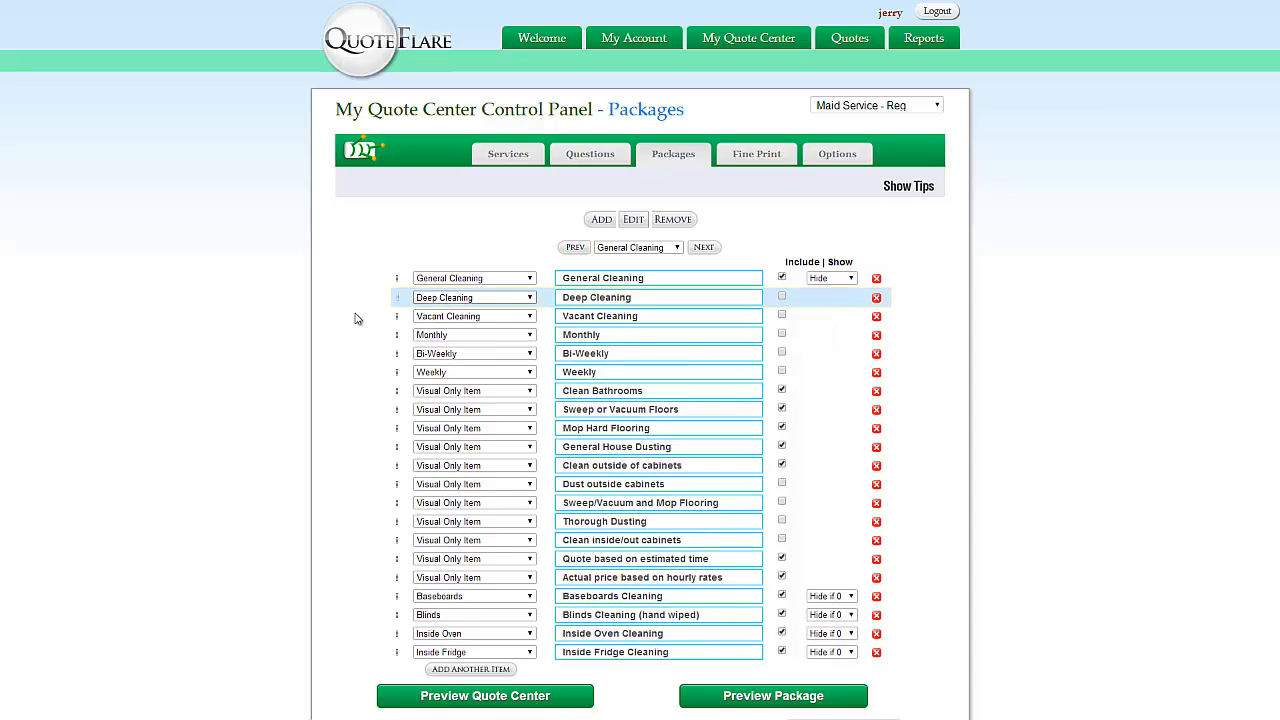
- Examine the fields for adding a new package and close the form without adding one
click(601, 220)
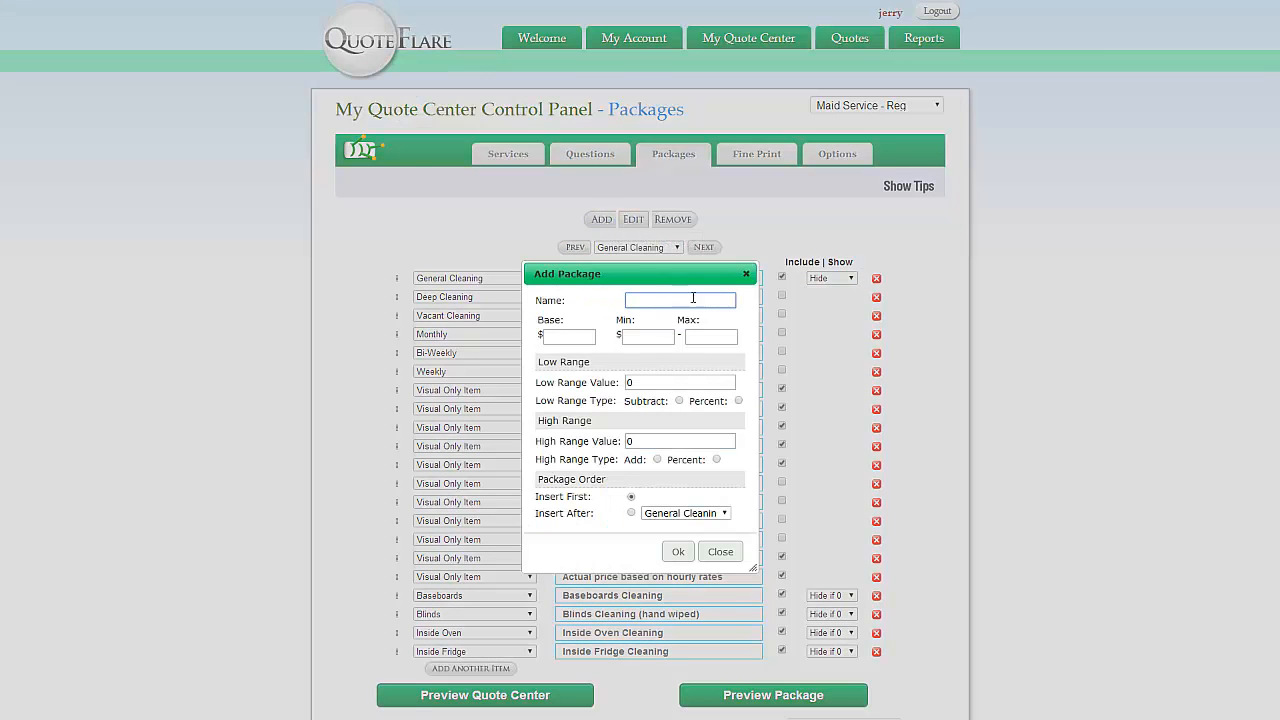
click(748, 275)
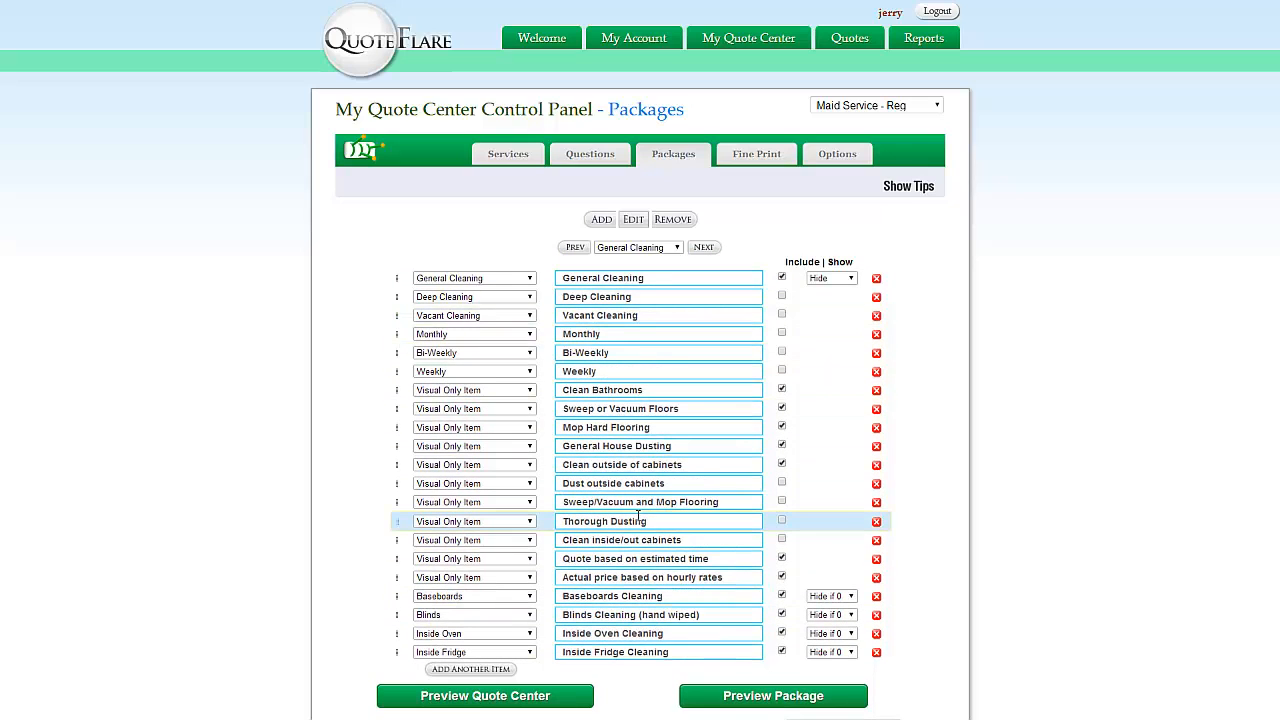
- Show the Vacant Cleaning package and examine the Show choices for its Baseboards Cleaning item
click(703, 248)
click(703, 248)
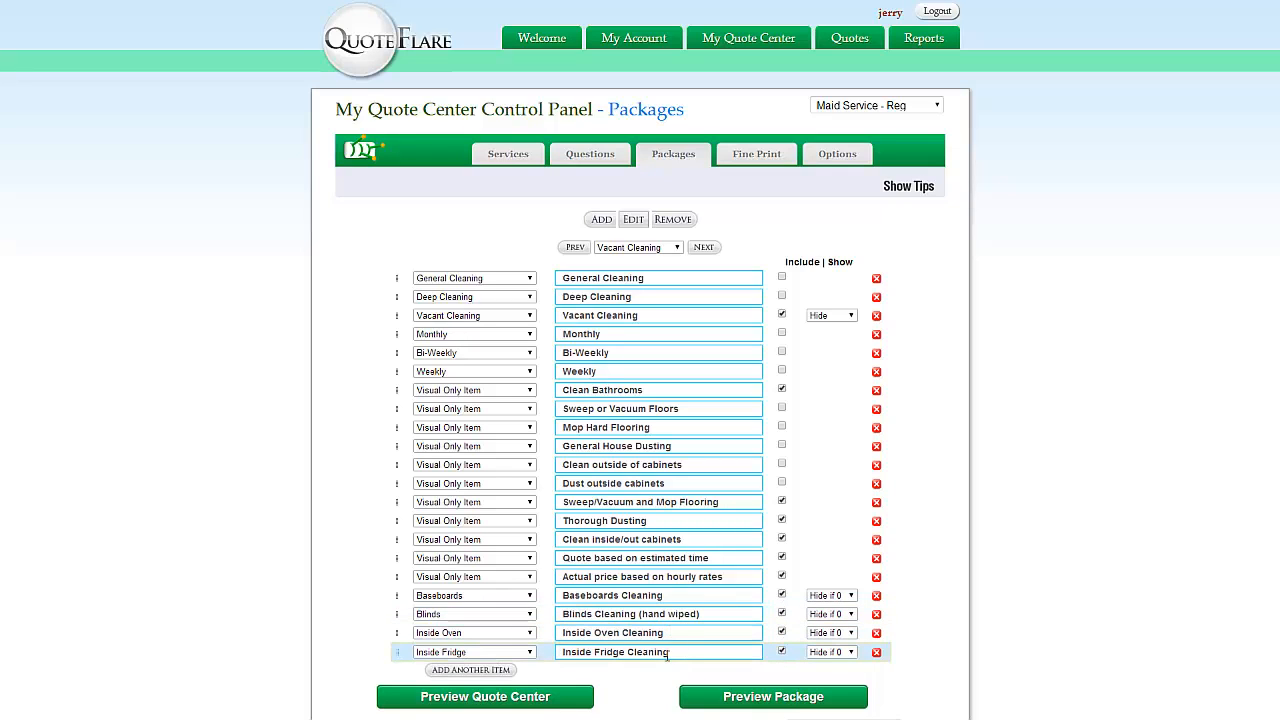
click(851, 597)
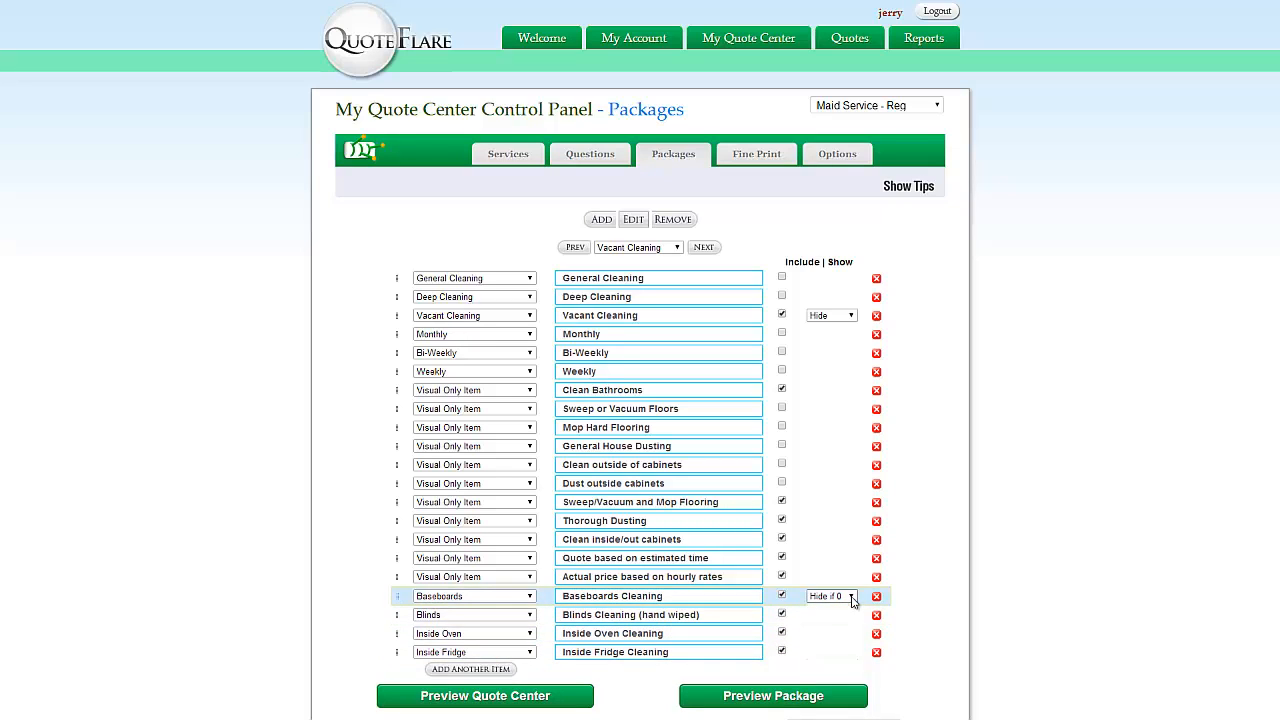
click(851, 597)
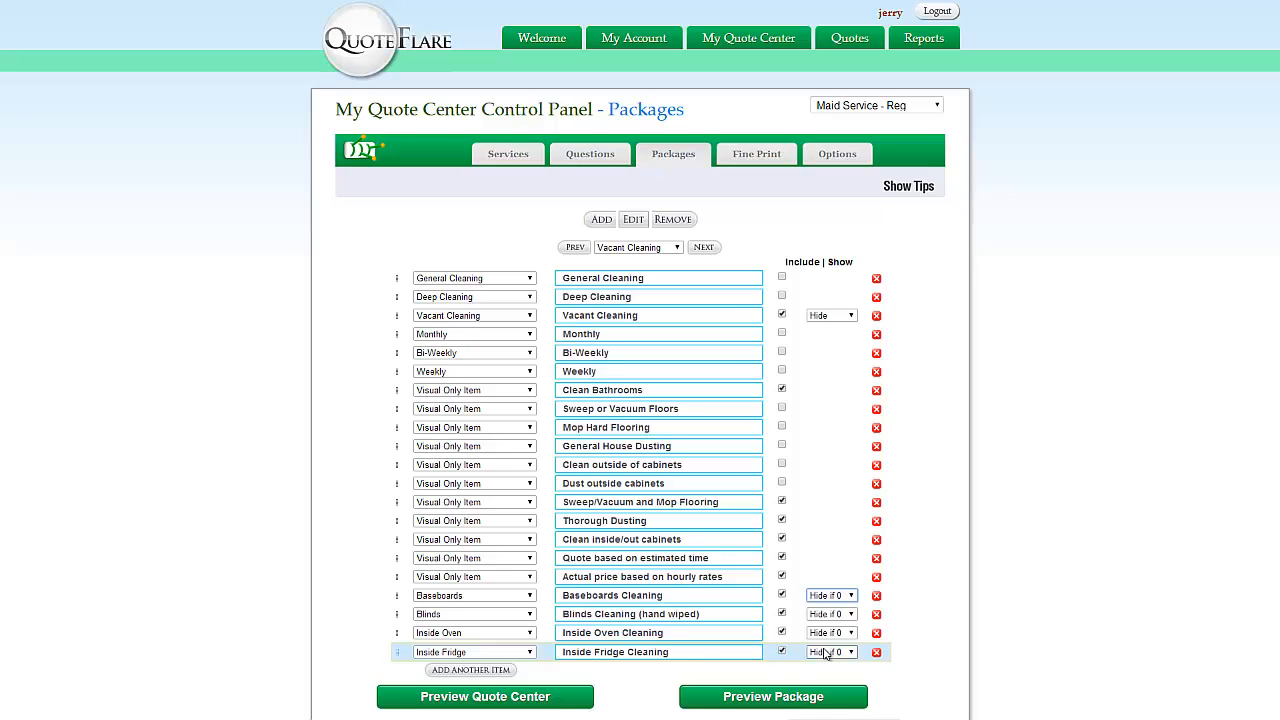
- Preview the quote center and enter the placeholder t as the first and last name
click(537, 705)
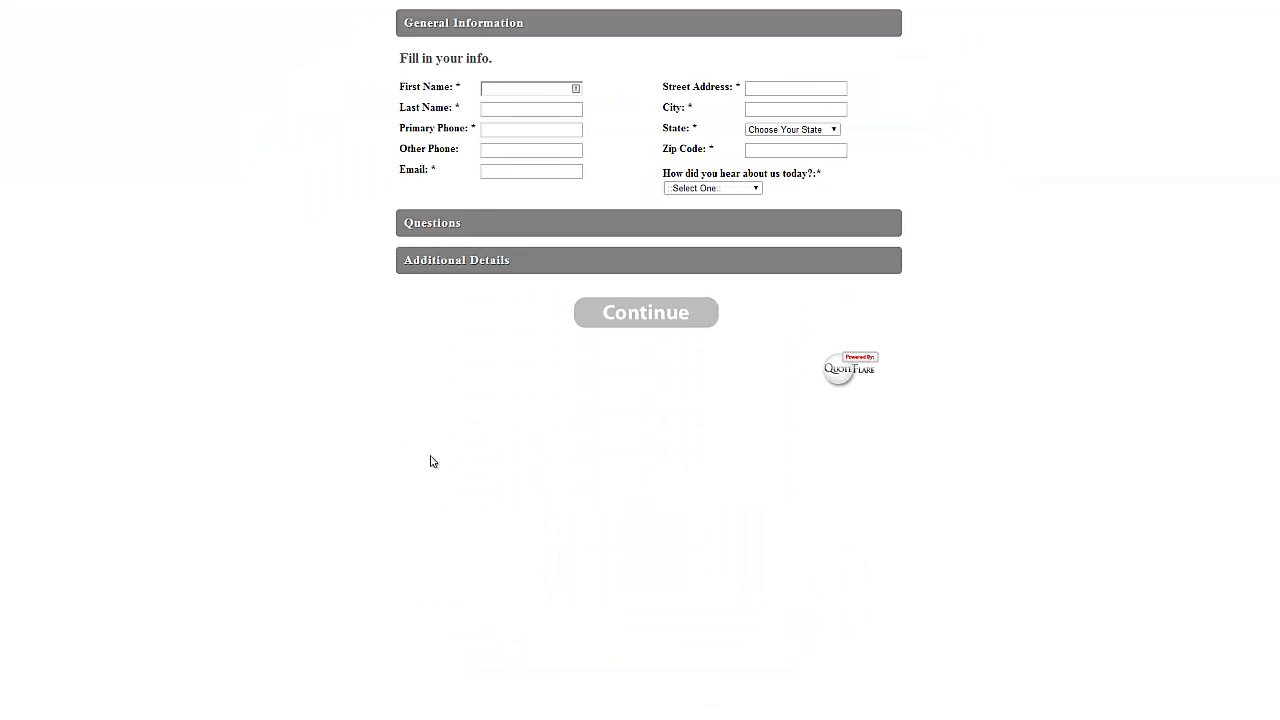
click(490, 89)
text(t)
key(Tab)
text(t)
key(Tab)
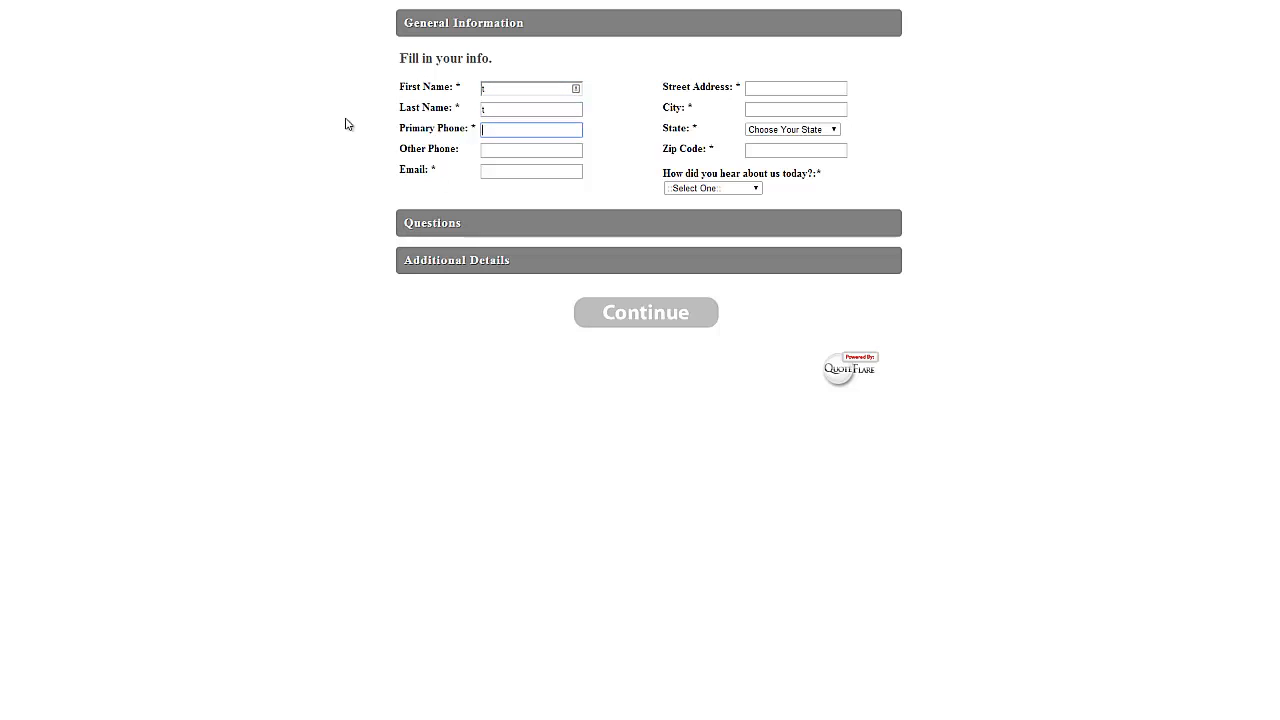
- Fill the phone, email, street address, city and zip code fields with the placeholder t and choose TN as the state
text(t)
key(Tab)
text(tt)
key(Tab)
text(t)
key(Tab)
text(t)
key(Tab)
key(t)
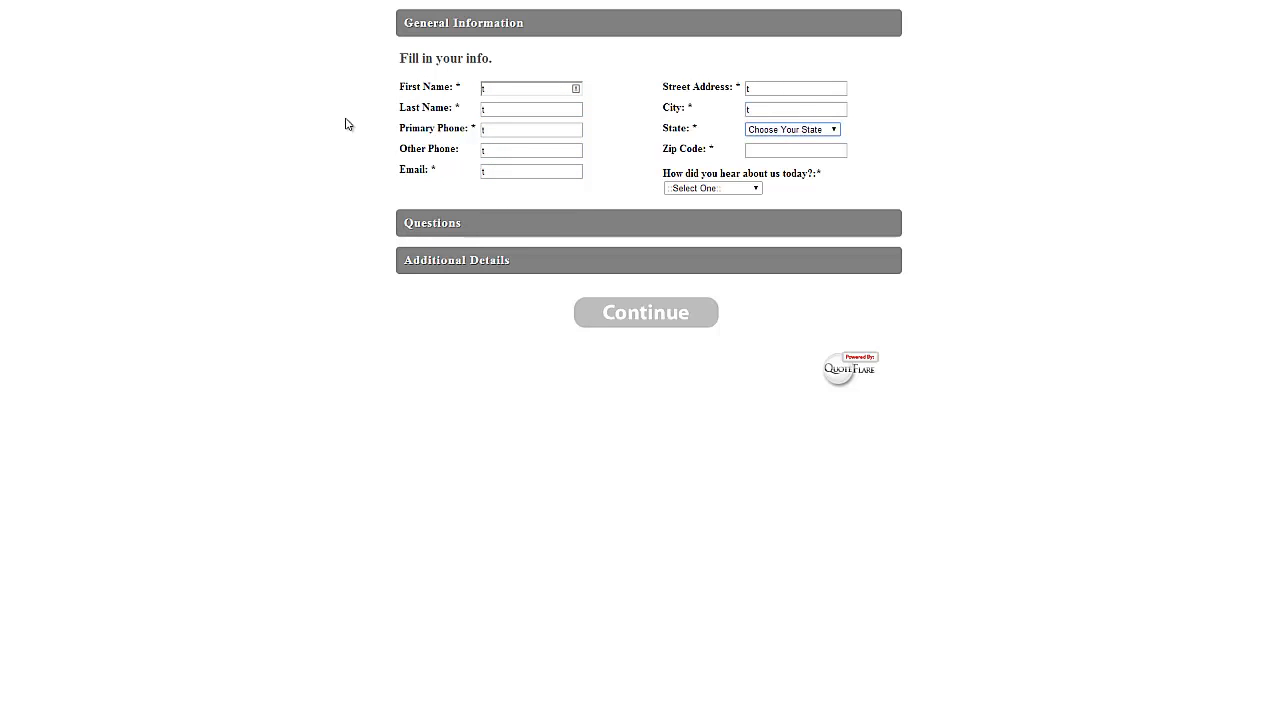
key(Tab)
text(t)
key(Tab)
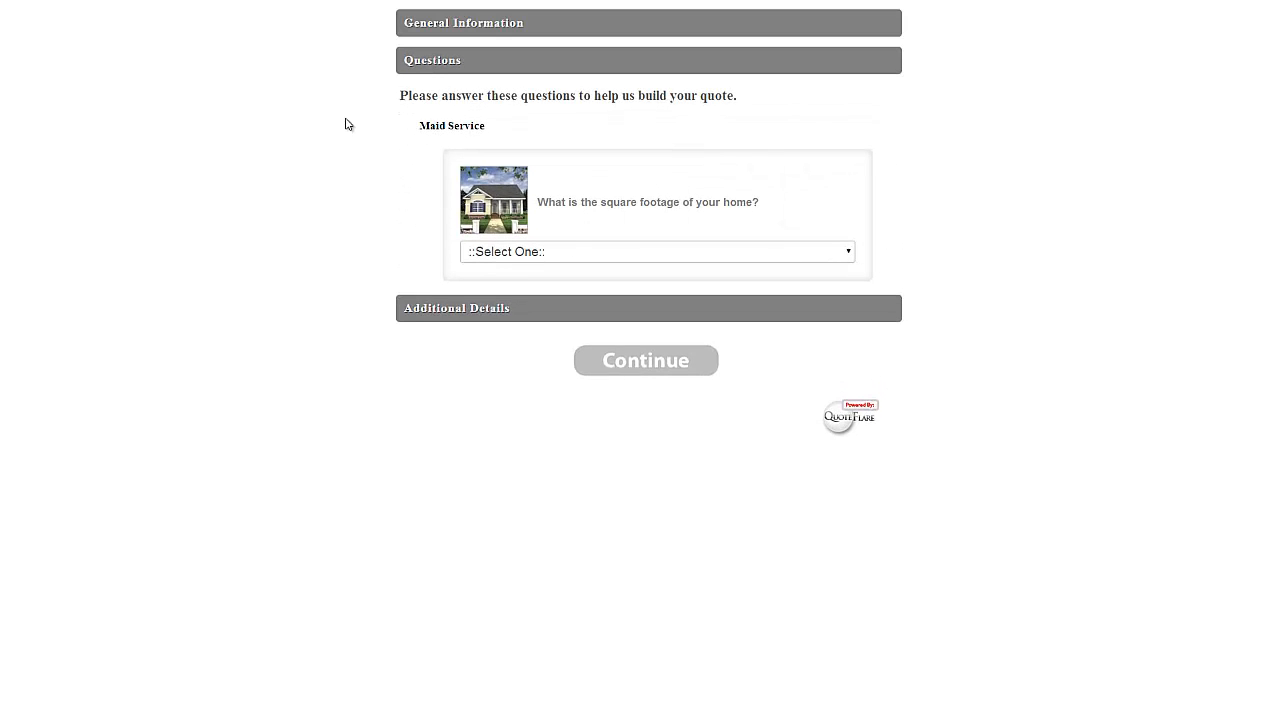
- Answer the home questions with 1501 to 2000 square feet, 2 bathrooms and 3 bedrooms
click(567, 253)
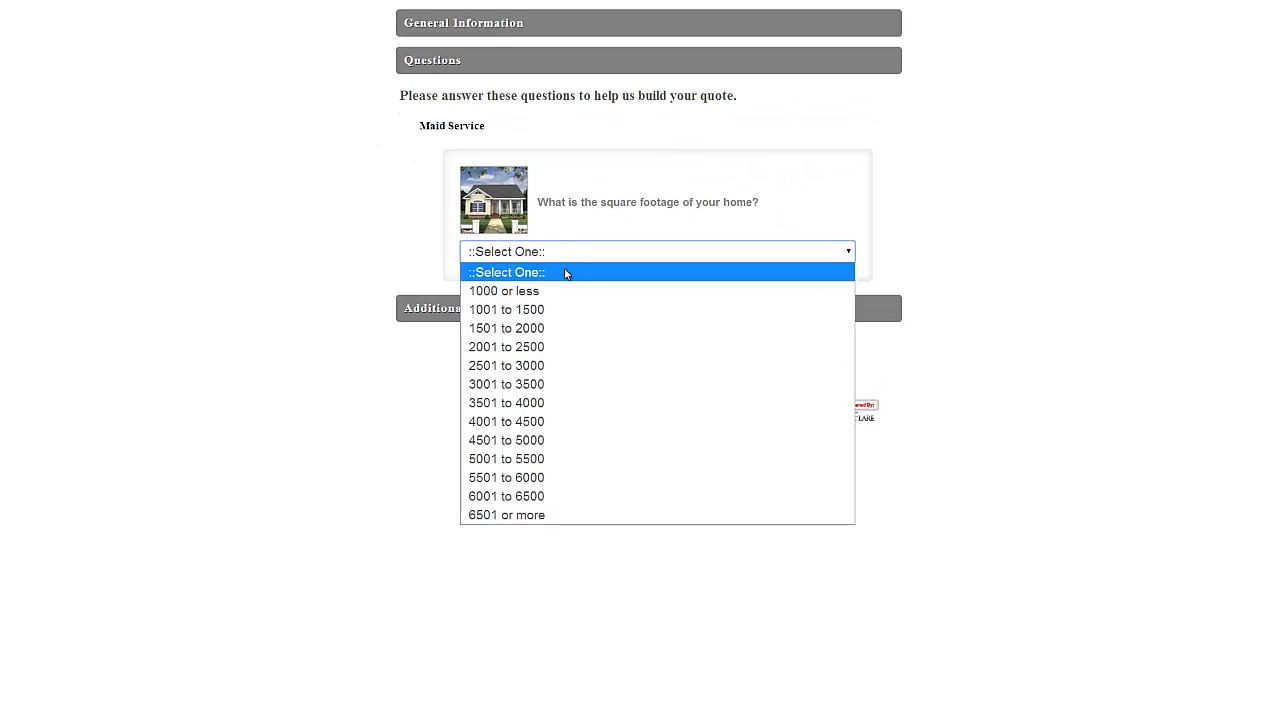
click(564, 330)
click(563, 398)
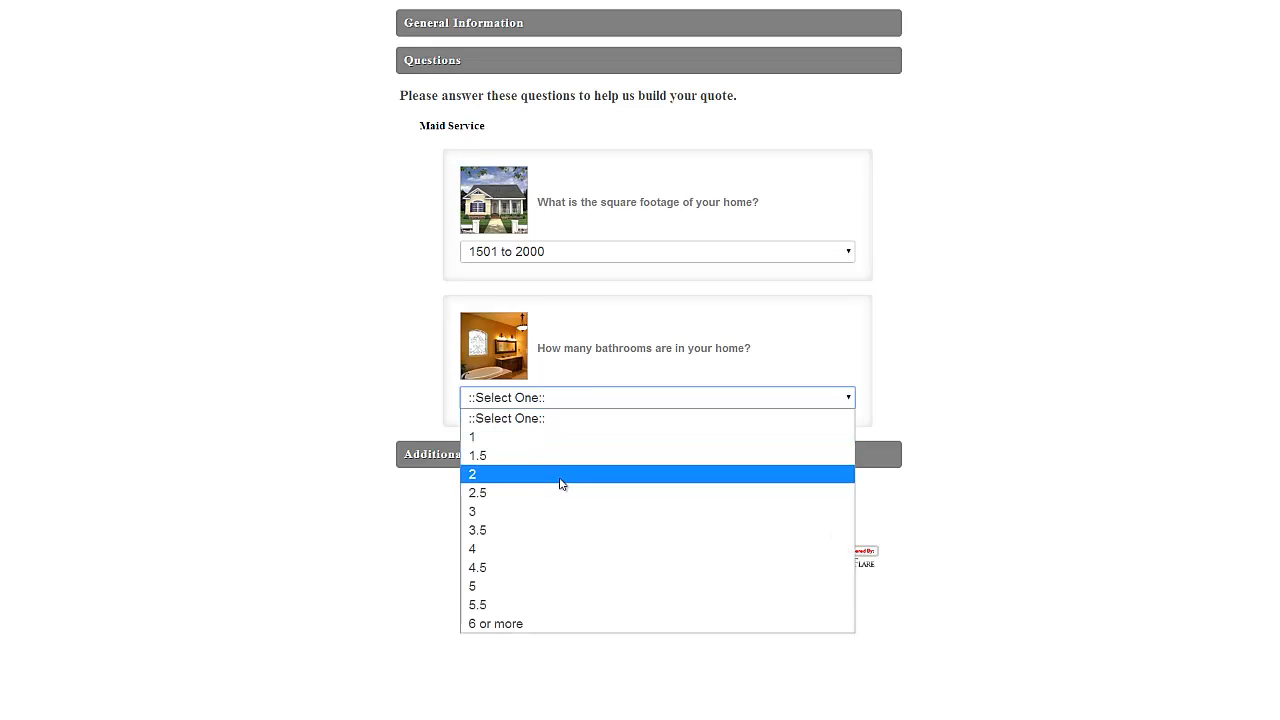
click(561, 478)
click(559, 545)
click(555, 630)
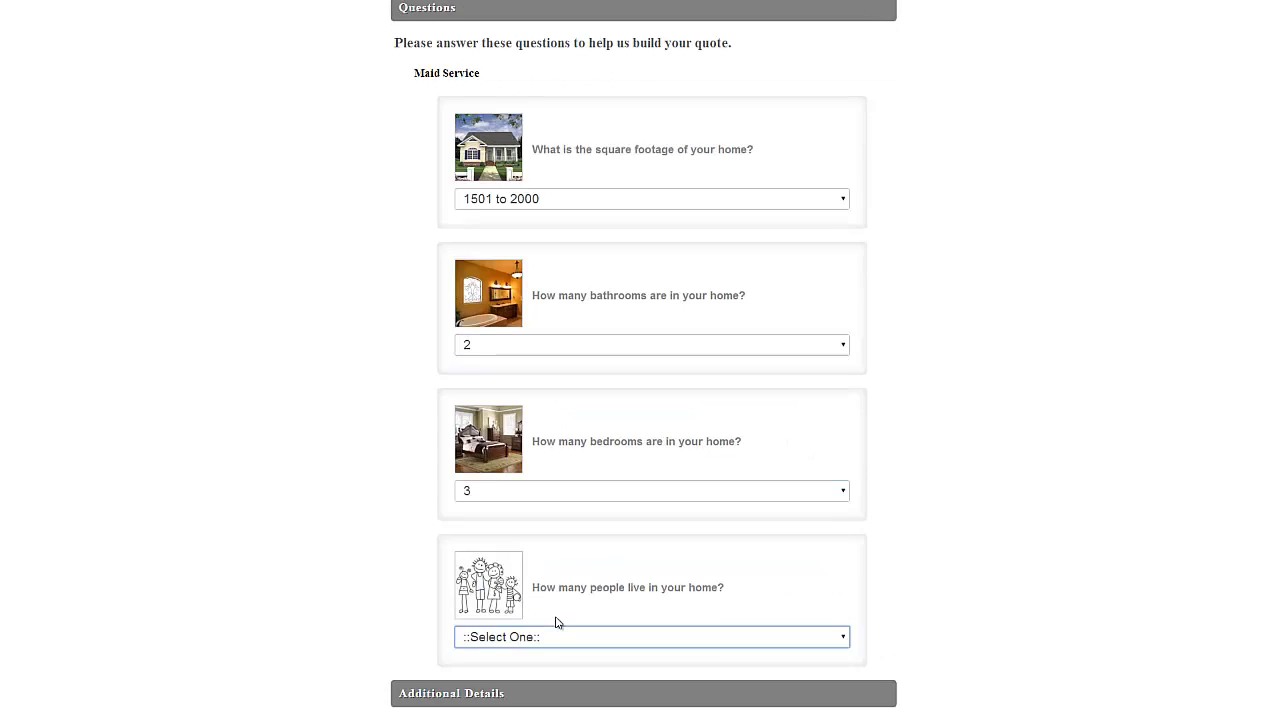
- Answer that 3 people and 2 pets live in the home
click(556, 640)
click(544, 484)
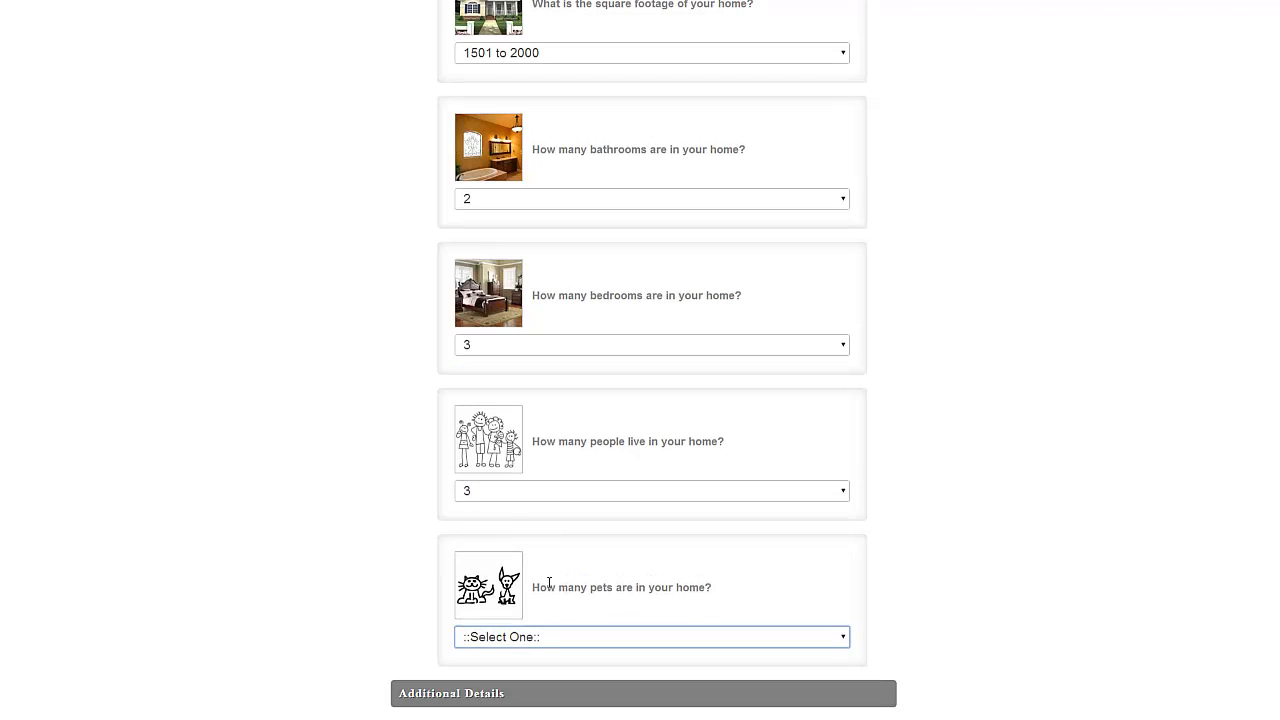
click(552, 642)
click(556, 712)
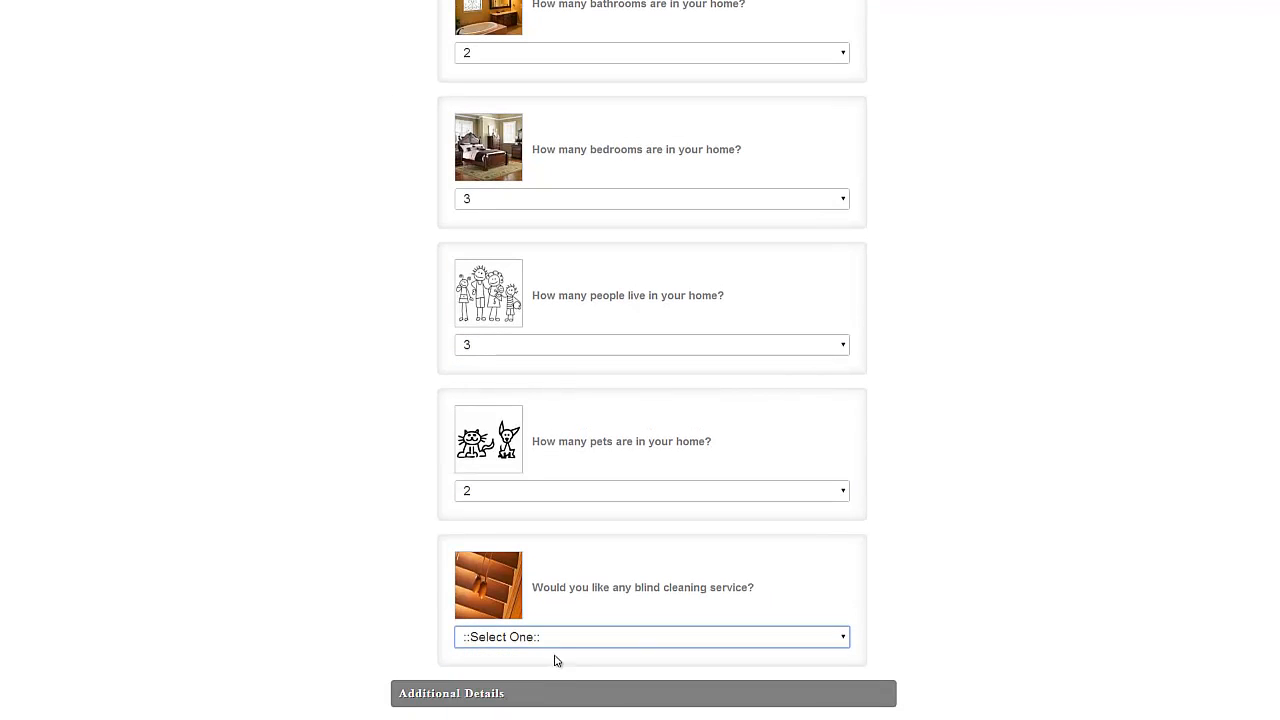
- Request hand-wiped blind cleaning for 10 wood blinds
click(562, 638)
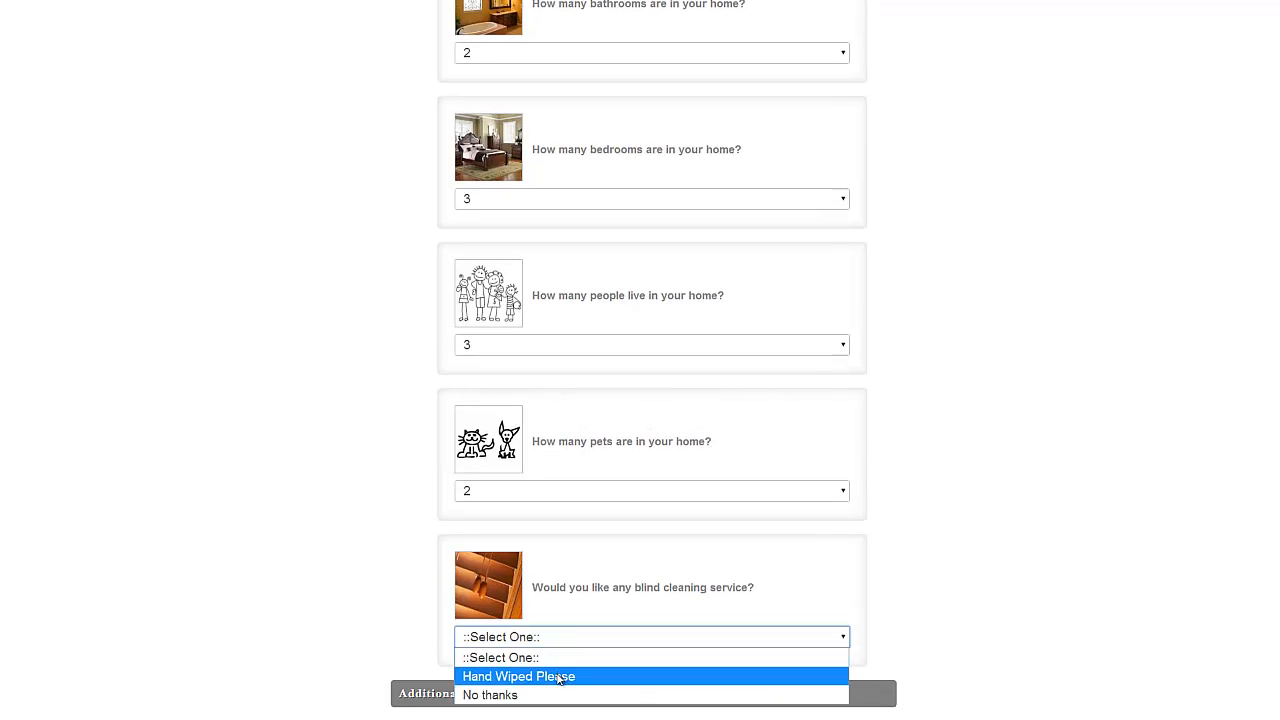
click(557, 677)
click(562, 640)
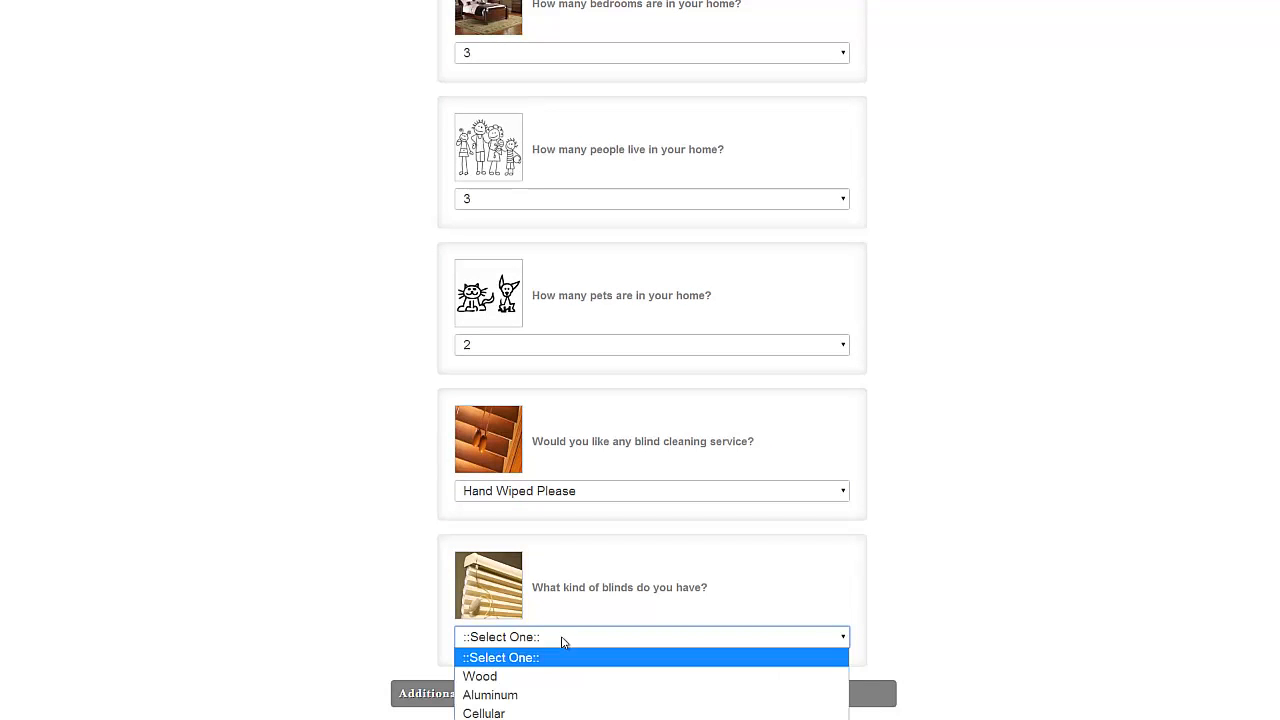
click(560, 676)
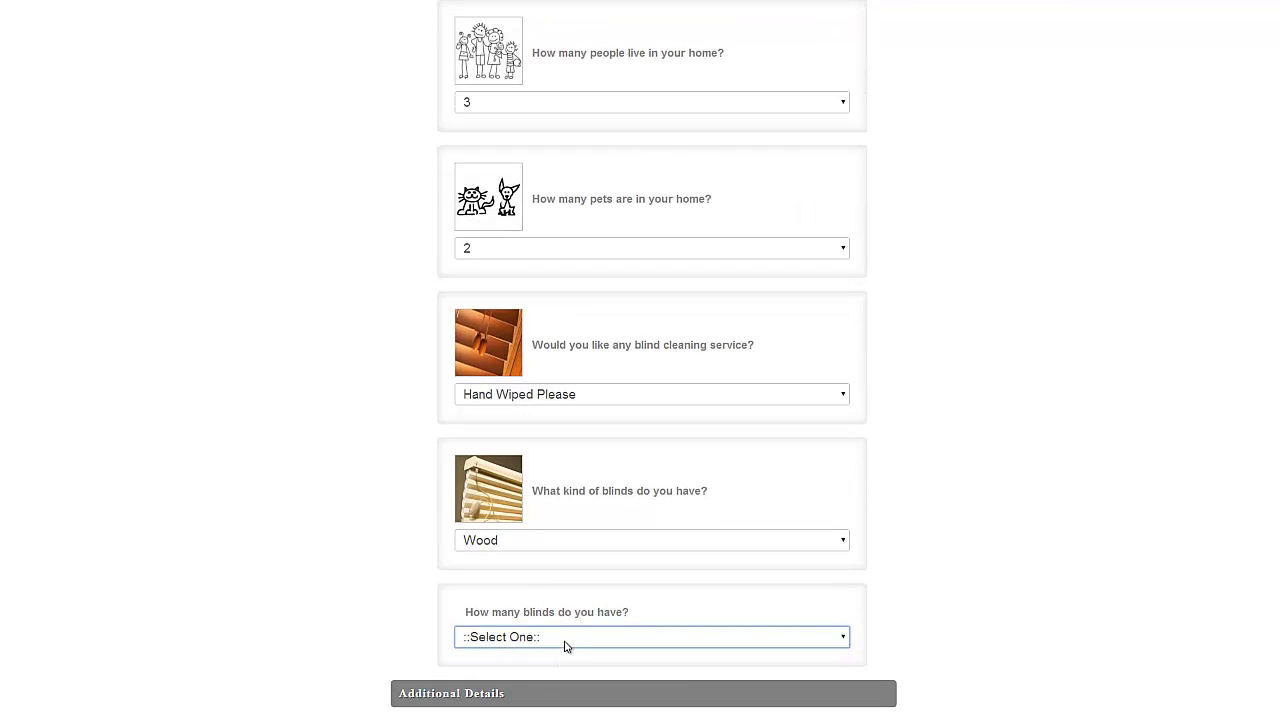
click(565, 645)
click(557, 503)
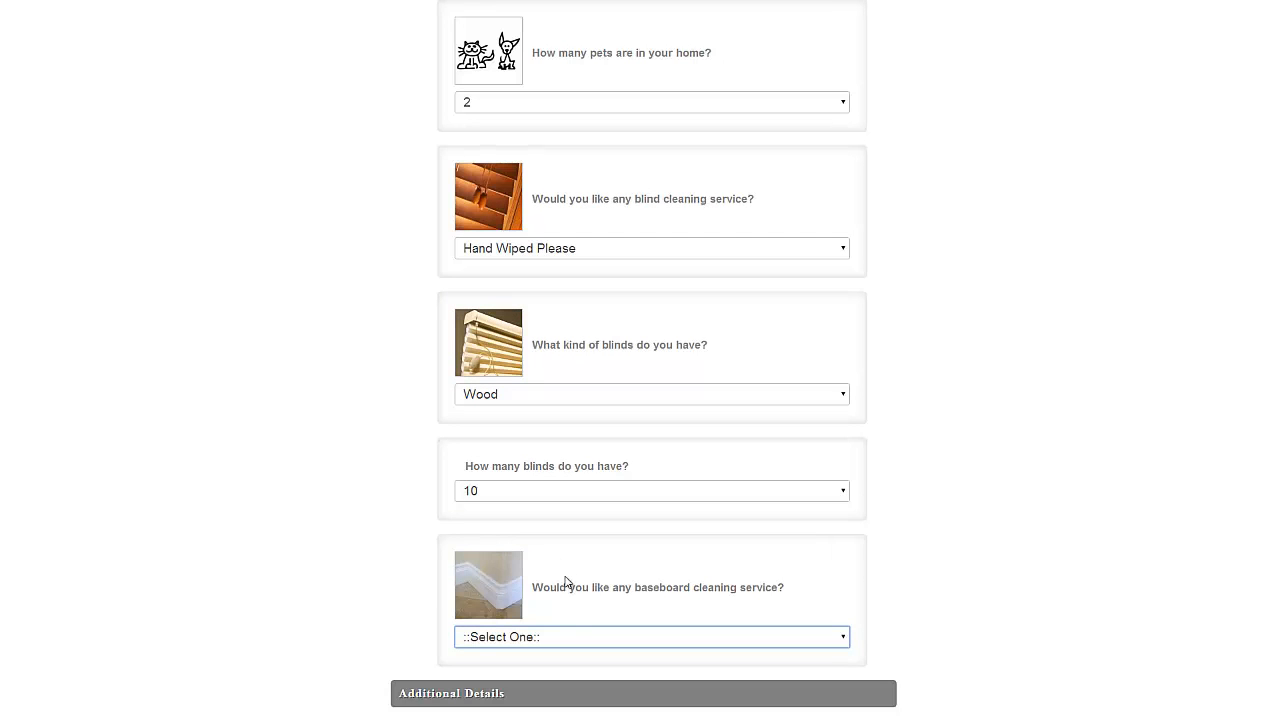
- Decline baseboard cleaning, accept inside oven and fridge cleaning, and submit the form without additional details to generate the quote
click(561, 643)
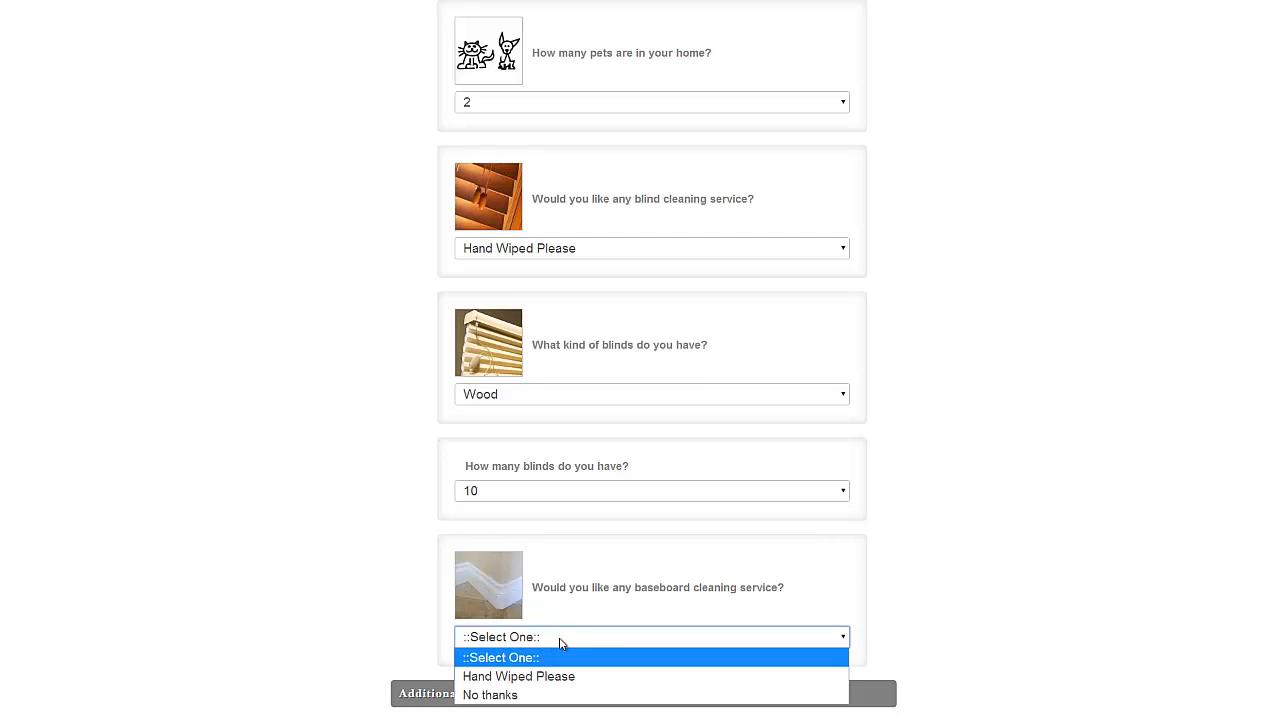
click(555, 694)
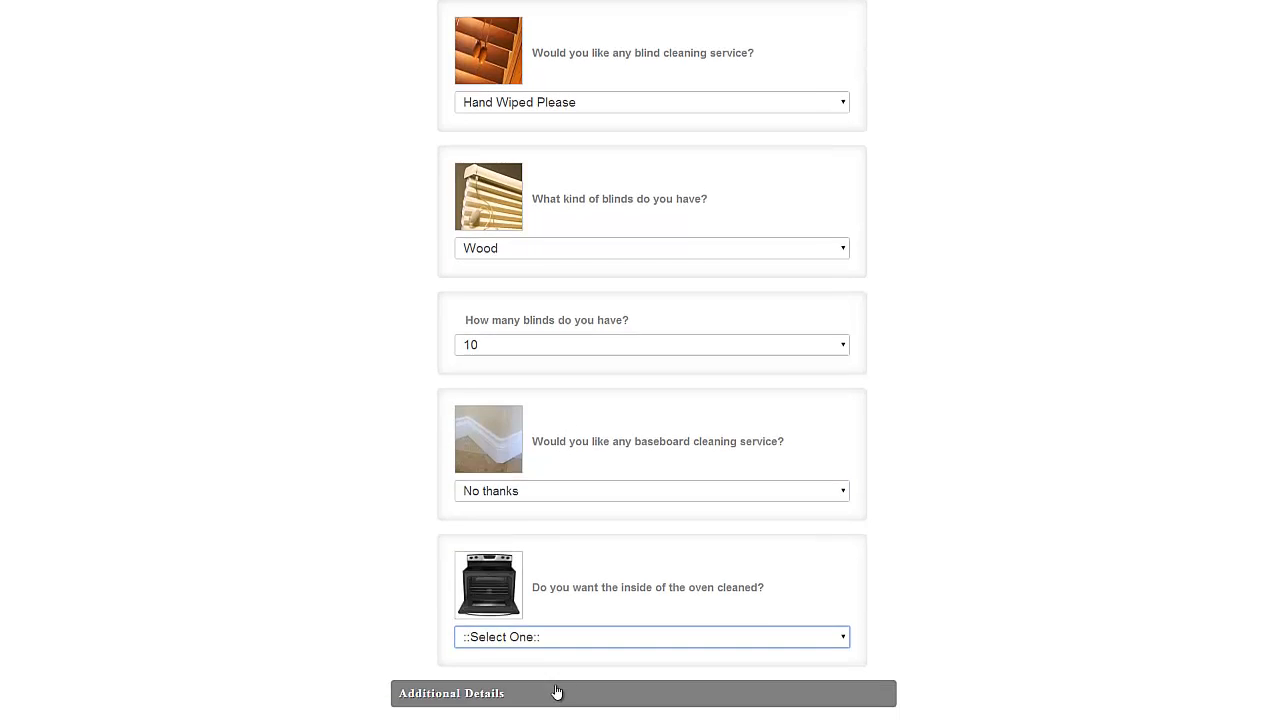
click(559, 647)
click(557, 674)
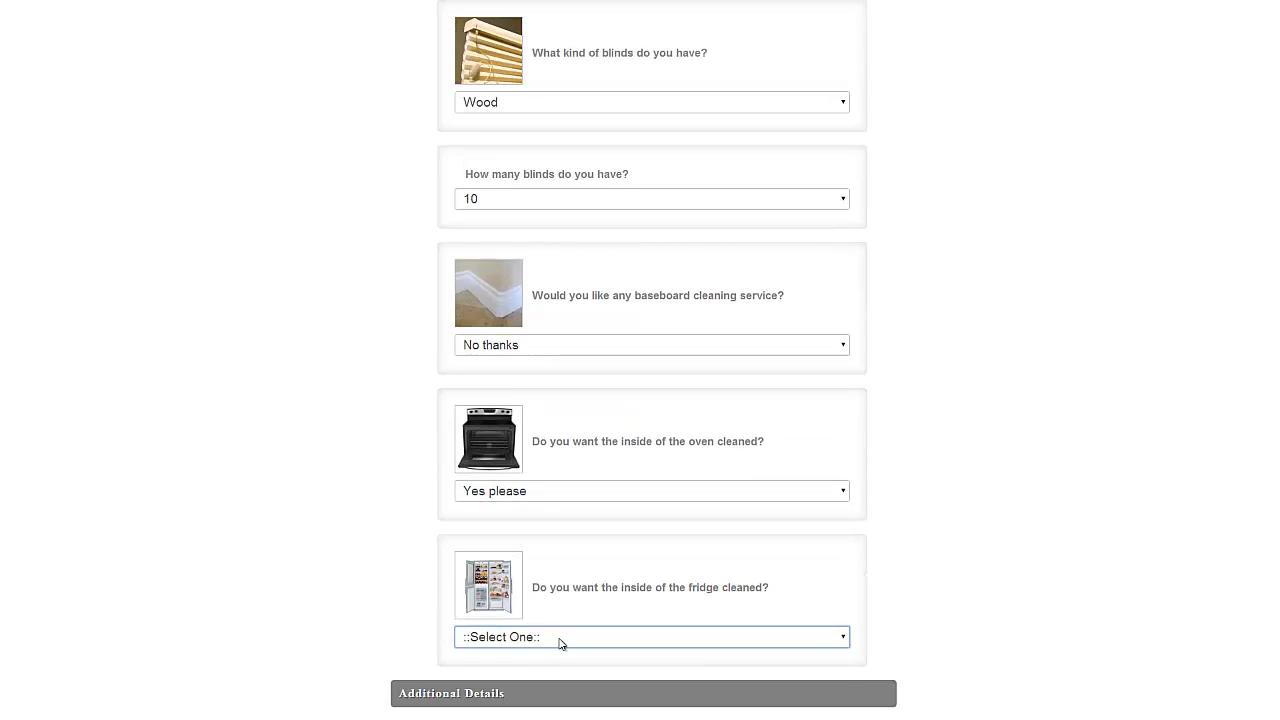
click(559, 644)
click(557, 658)
click(557, 684)
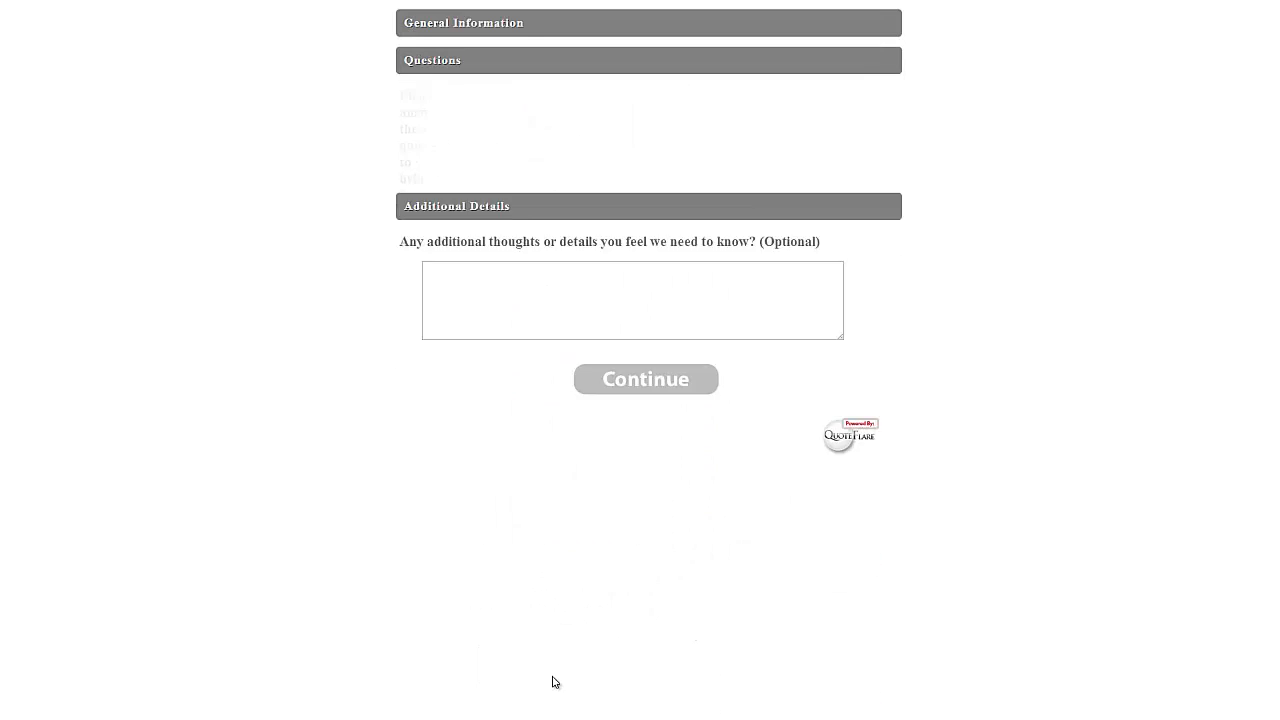
click(646, 275)
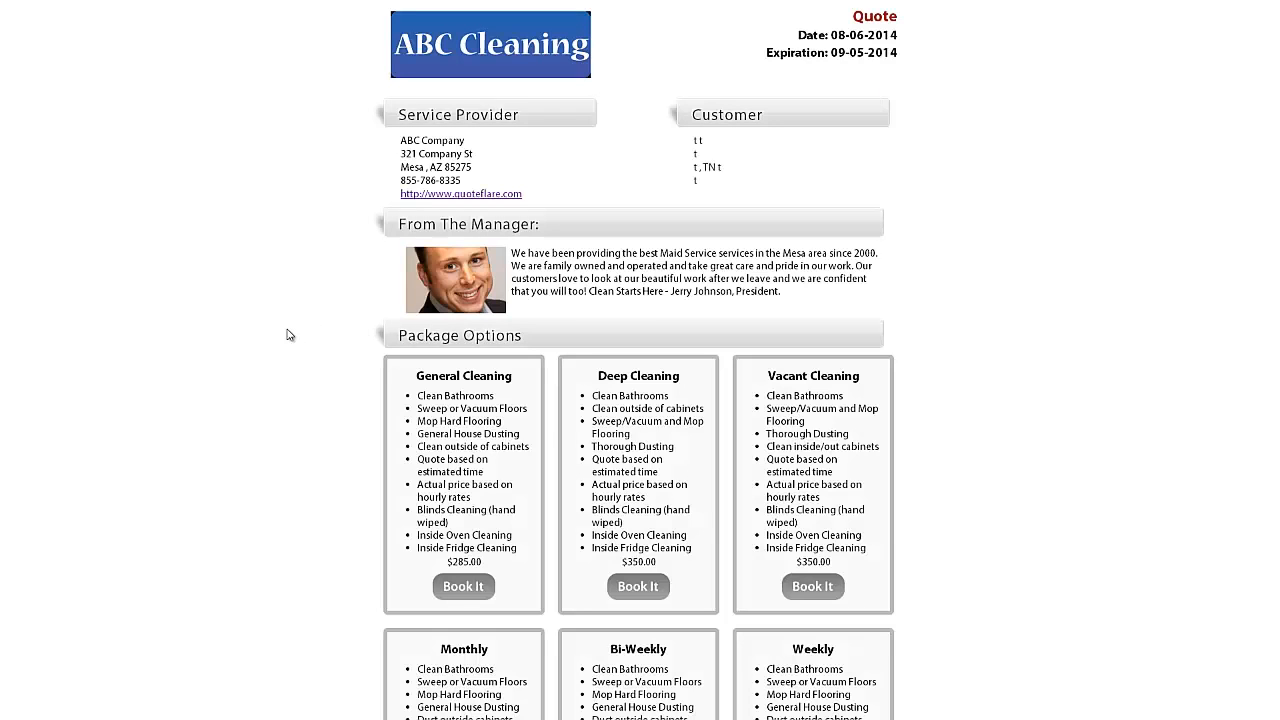
- Examine the generated quote's customer details, manager message, and the contents and prices of its package options
scroll(288, 335, down, 2)
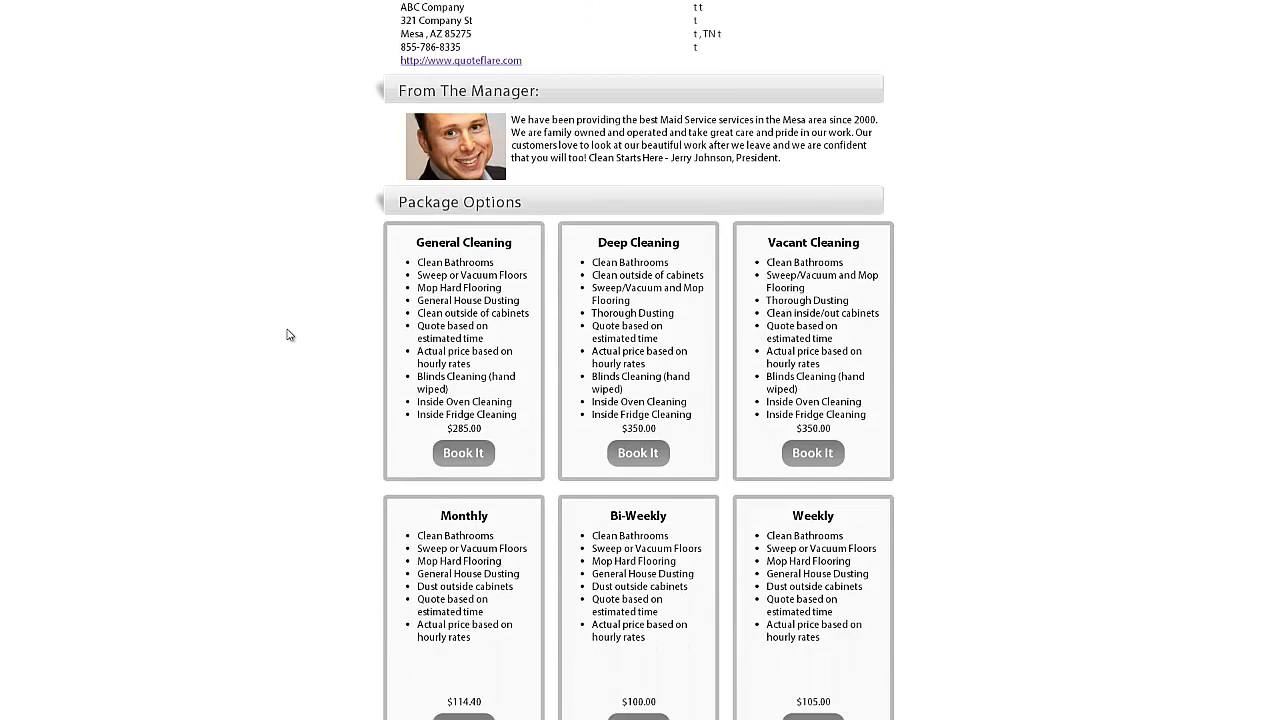
scroll(288, 335, down, 1)
scroll(288, 335, up, 3)
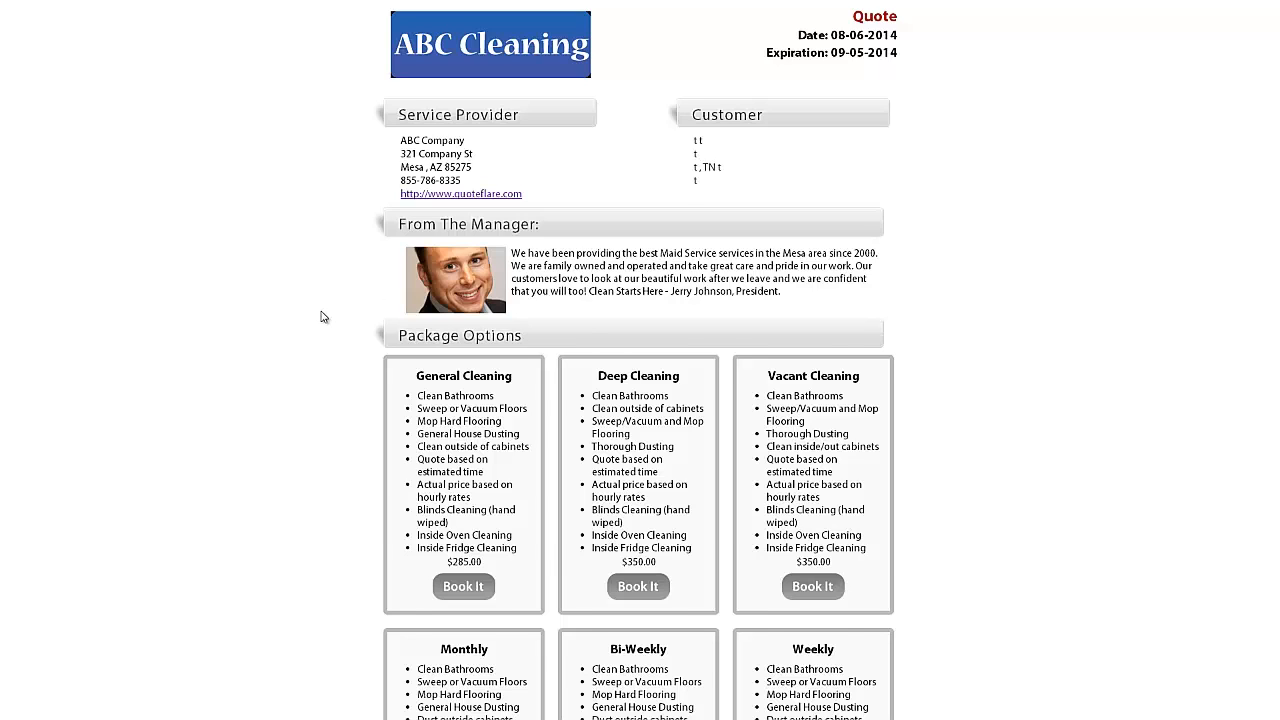
scroll(321, 317, down, 1)
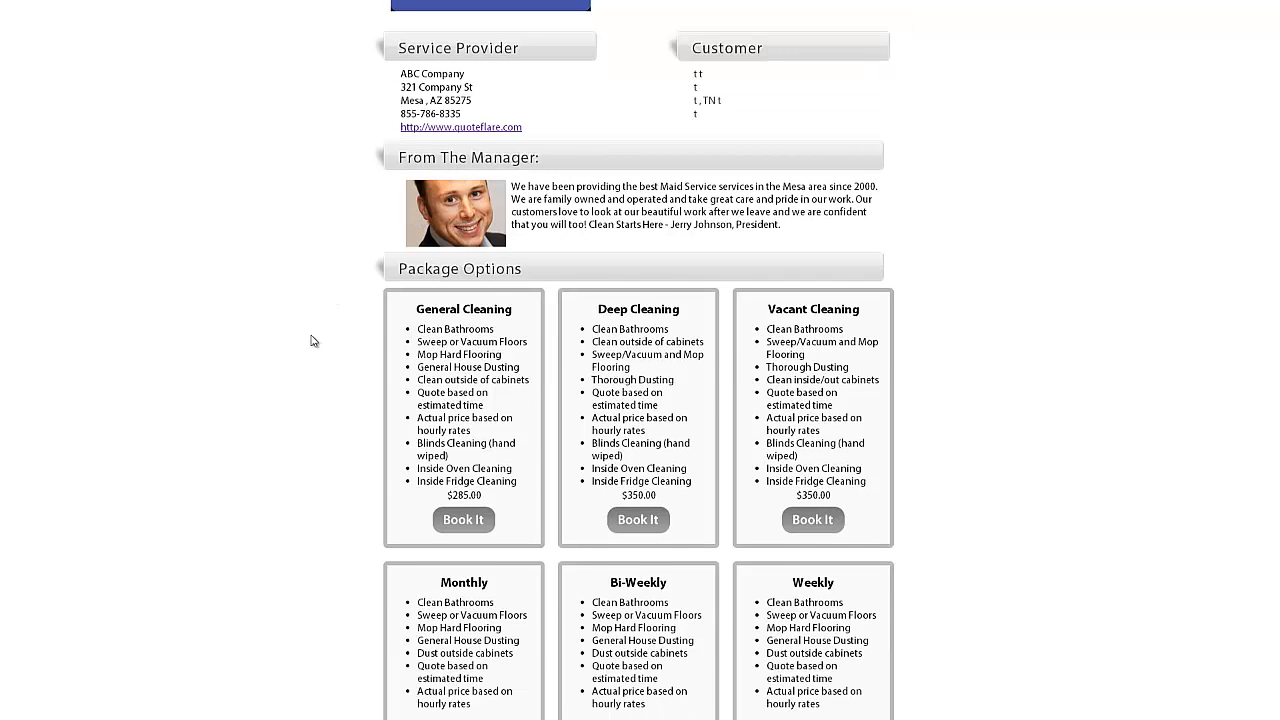
scroll(318, 341, up, 1)
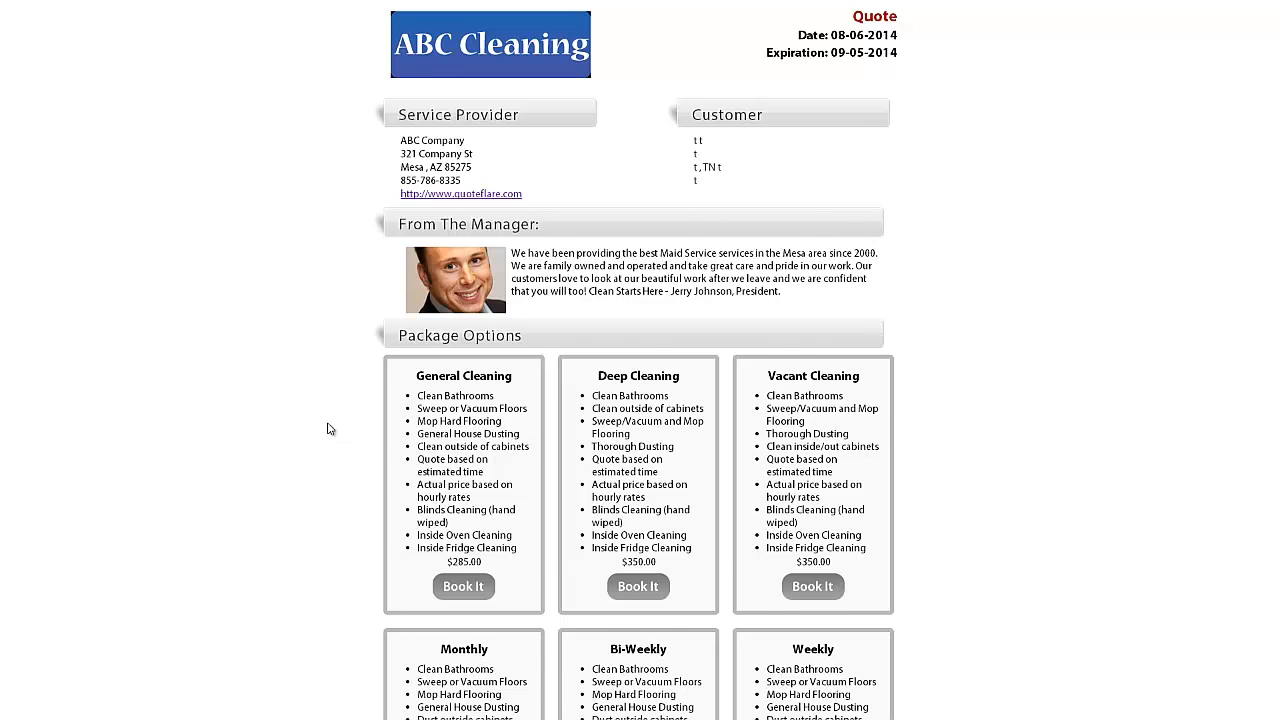
scroll(330, 428, down, 3)
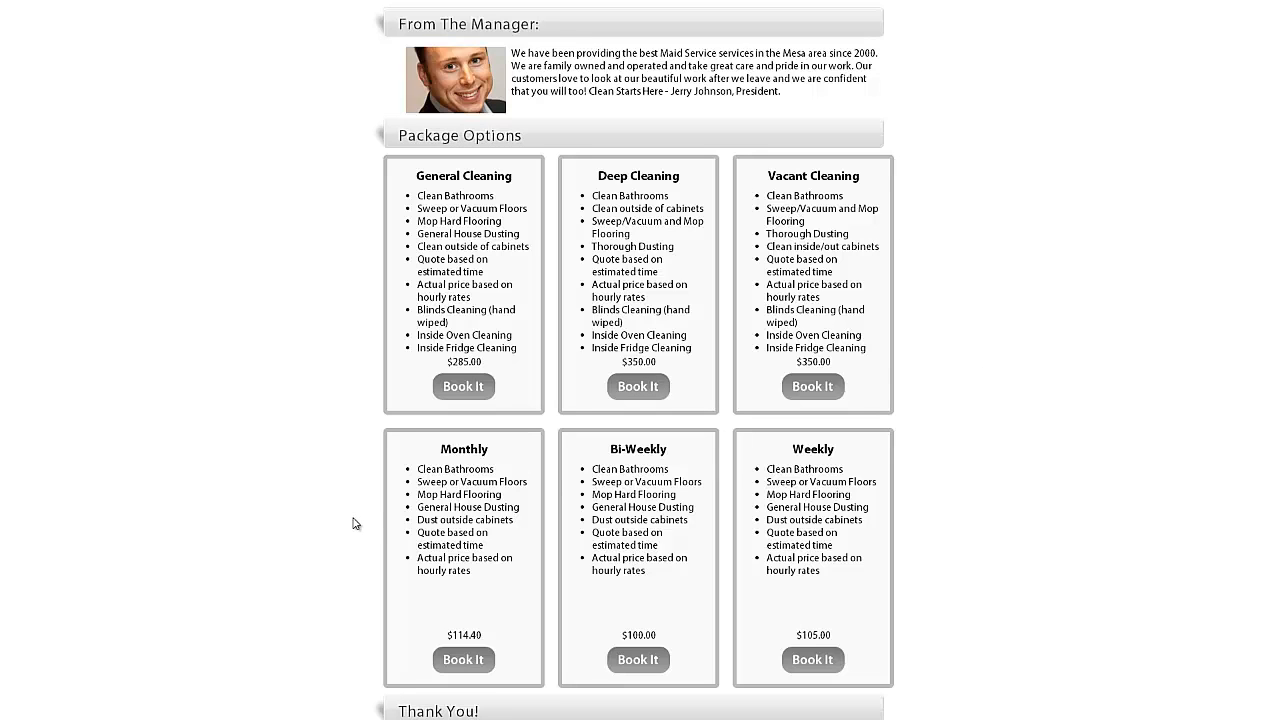
scroll(352, 517, down, 2)
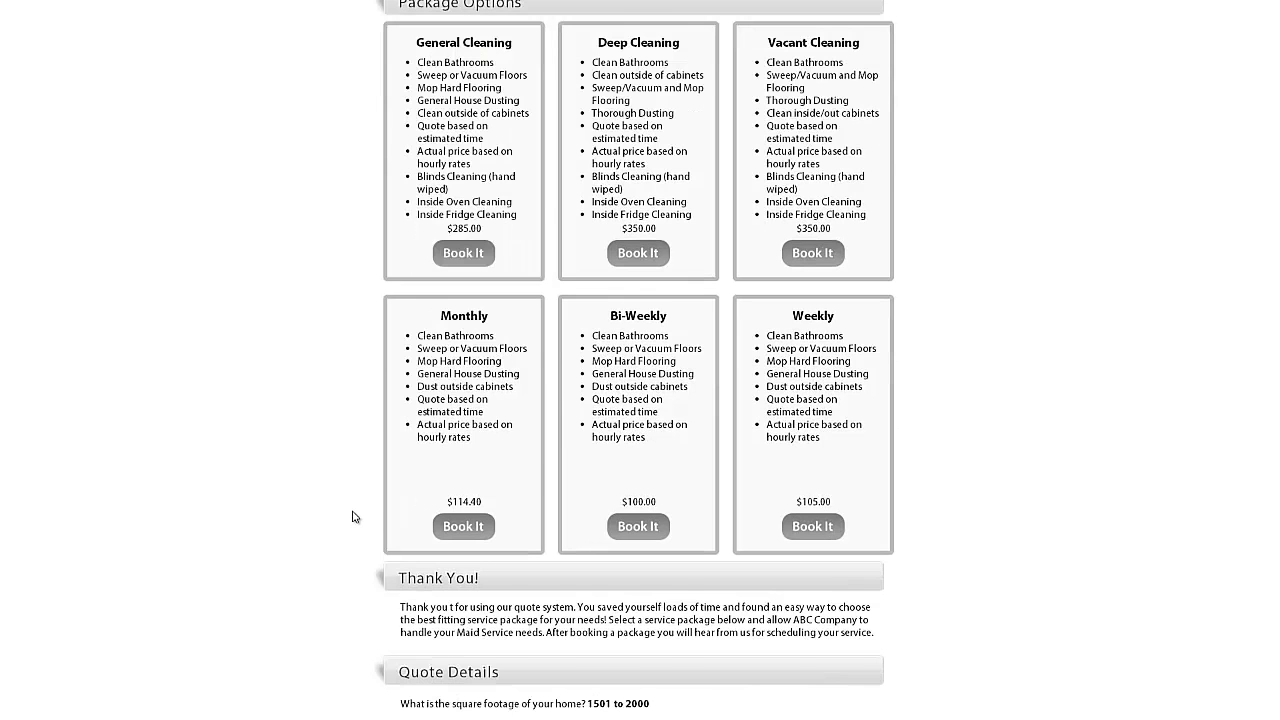
- Review the quote's thank-you message, question answers and guarantee text, rechecking the package options
scroll(345, 450, down, 4)
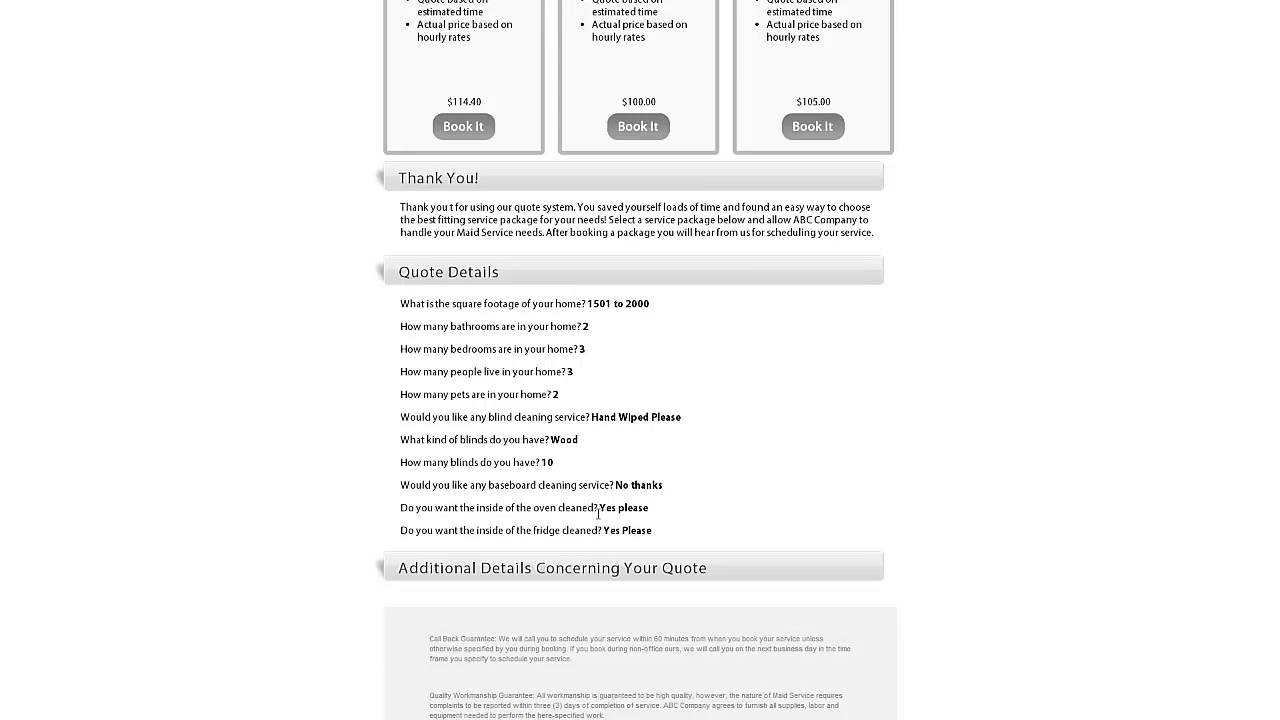
scroll(323, 409, up, 1)
scroll(323, 551, down, 2)
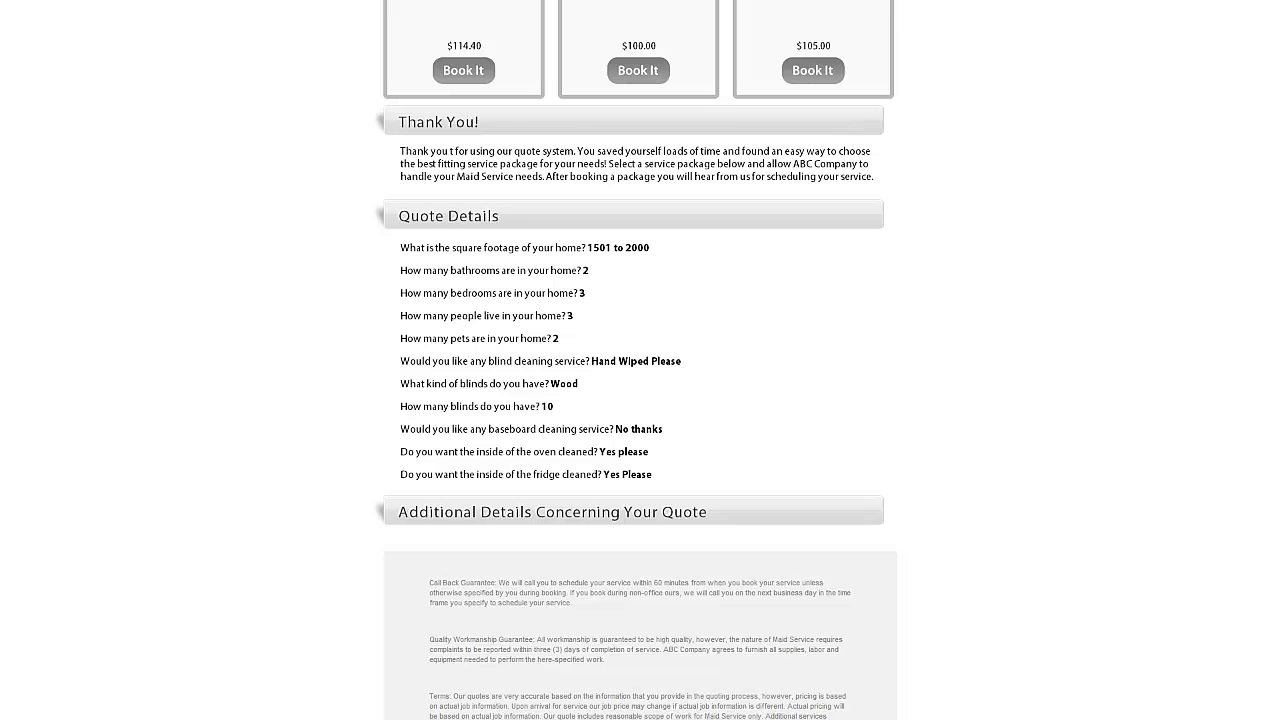
scroll(640, 360, up, 1)
scroll(640, 360, up, 10)
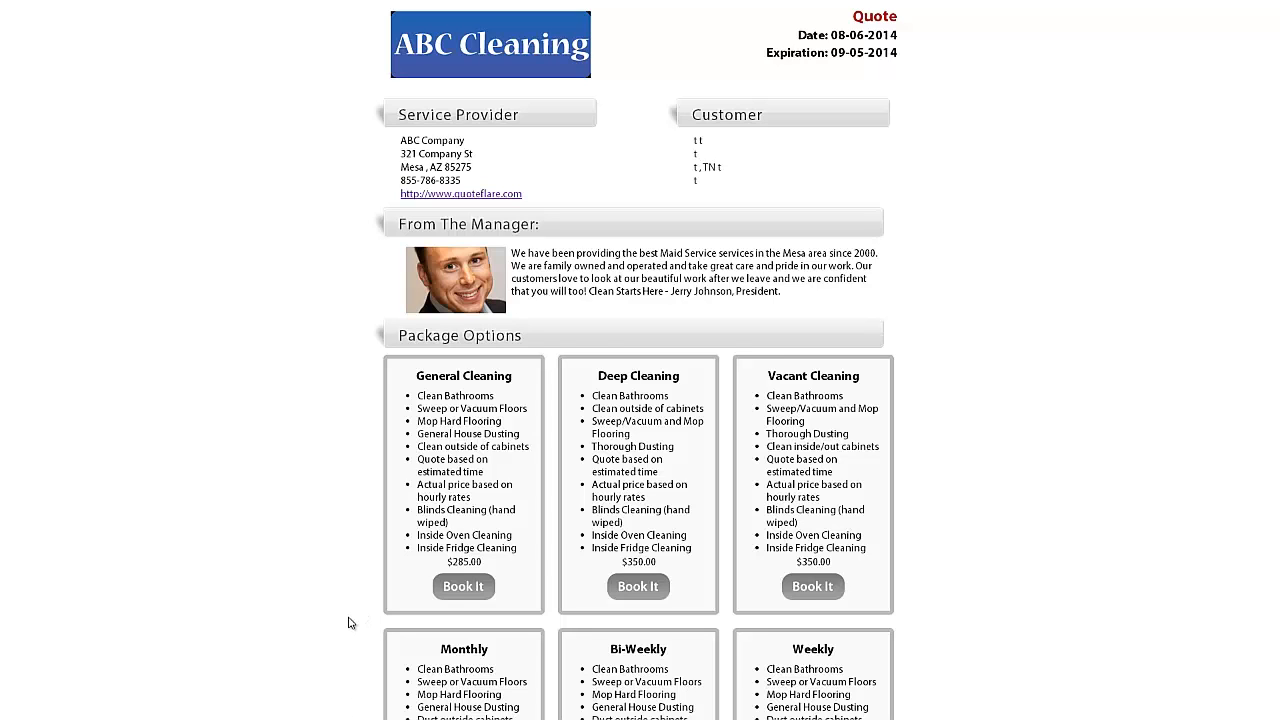
scroll(347, 623, down, 5)
scroll(346, 626, up, 1)
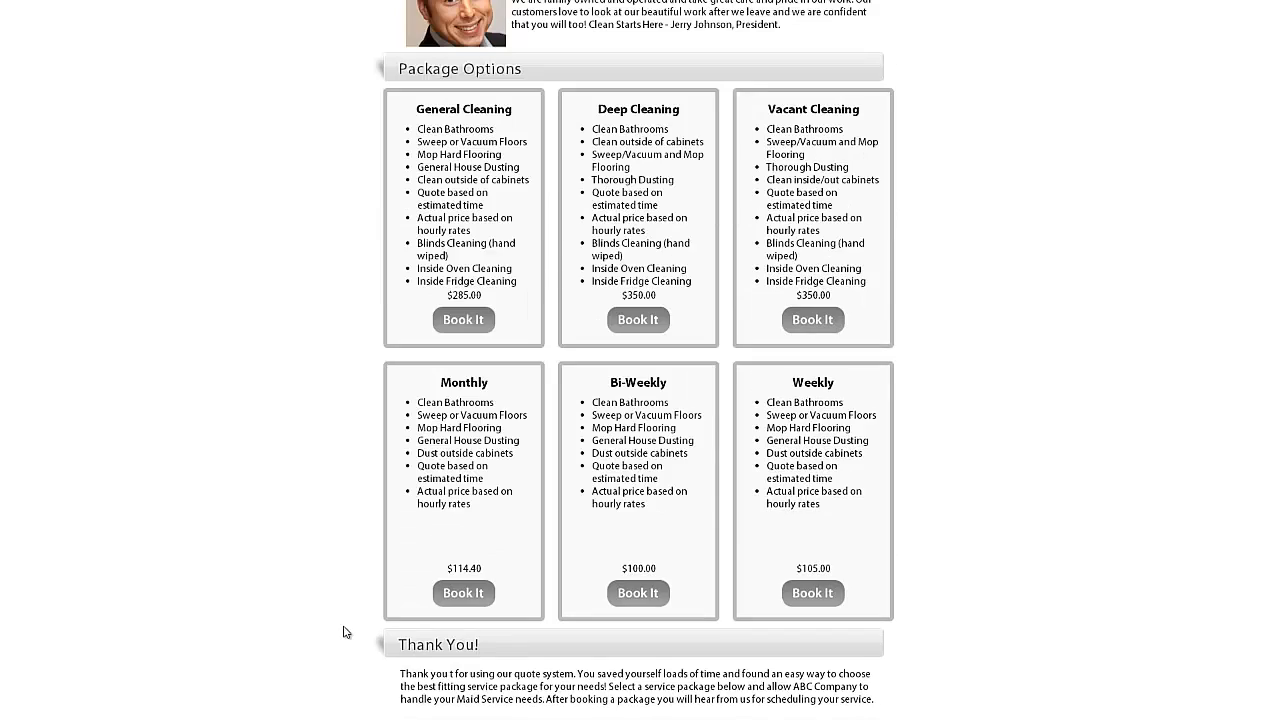
scroll(344, 637, down, 4)
scroll(342, 637, down, 4)
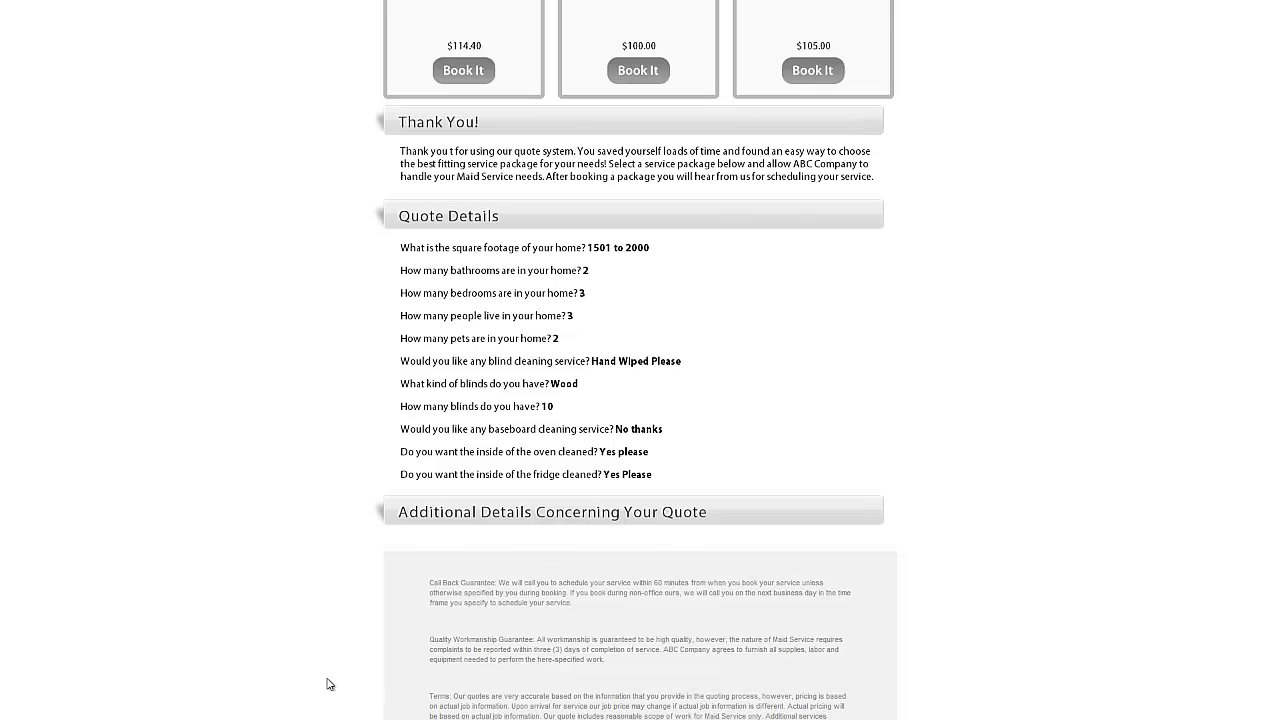
scroll(330, 687, up, 3)
scroll(330, 687, up, 6)
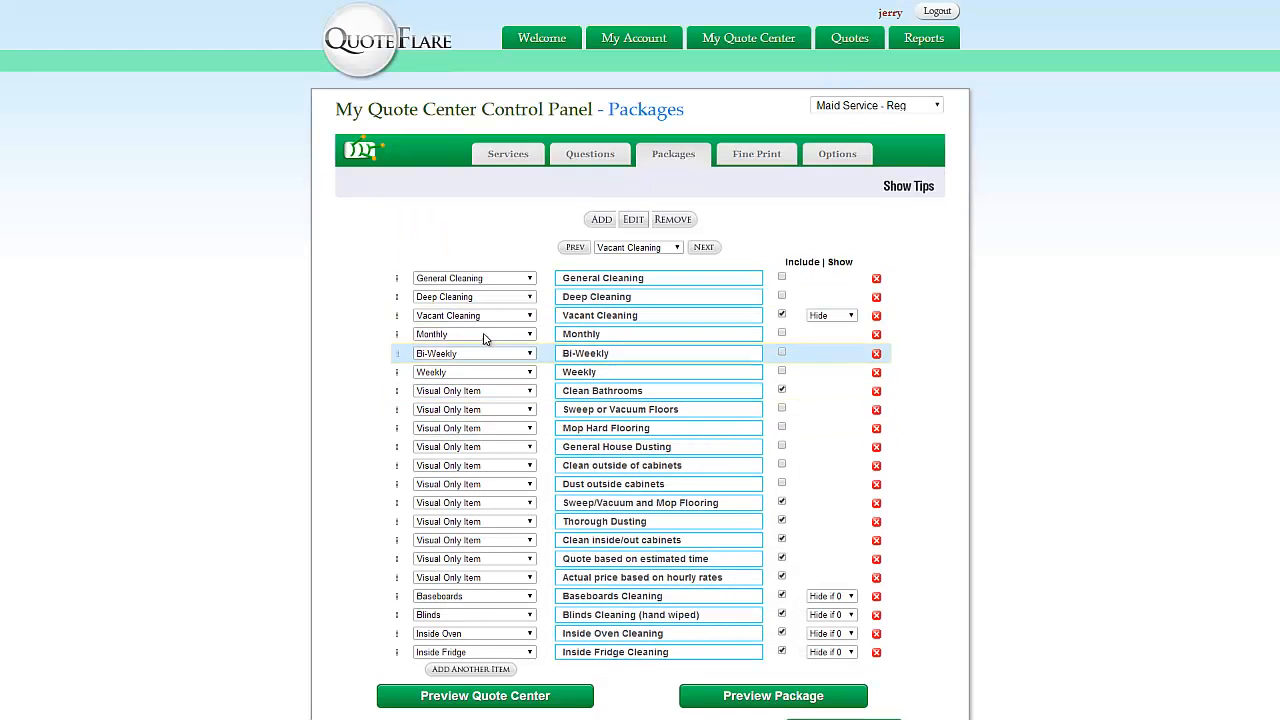
- Return to the control panel and look over the Fine Print messages for the Maid Service - Reg quote center
click(752, 158)
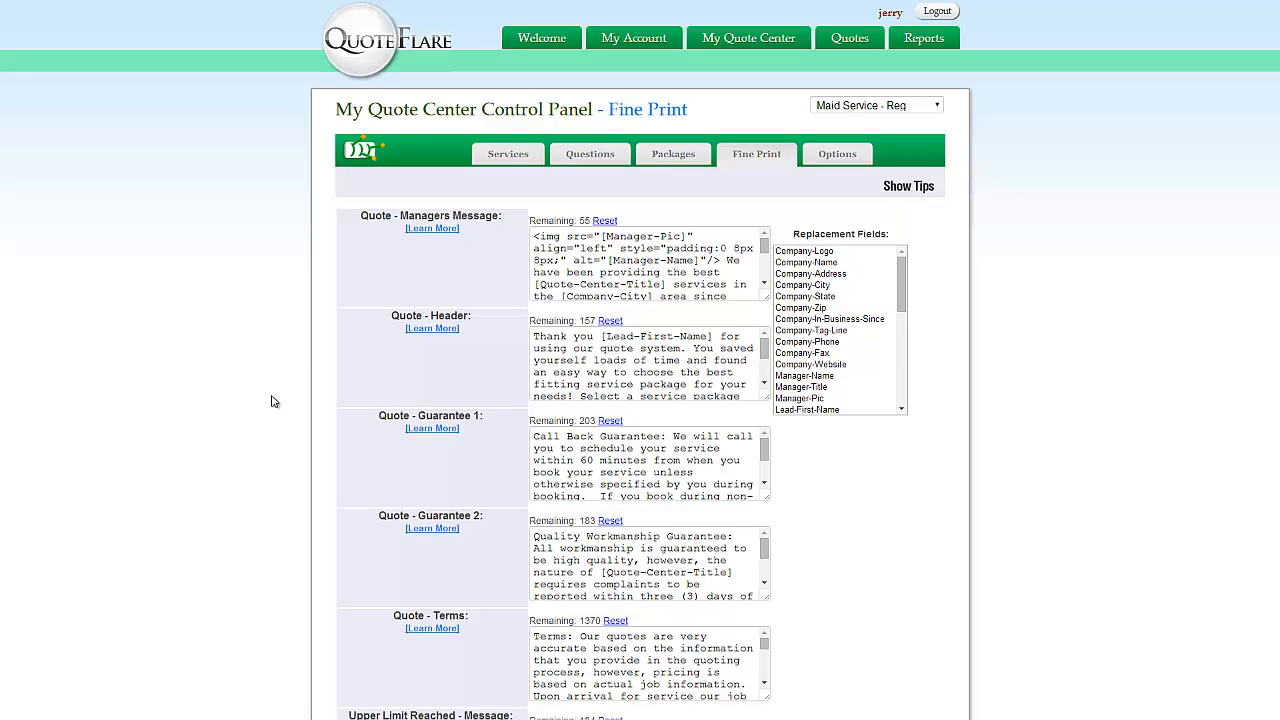
scroll(271, 401, down, 5)
scroll(274, 401, up, 3)
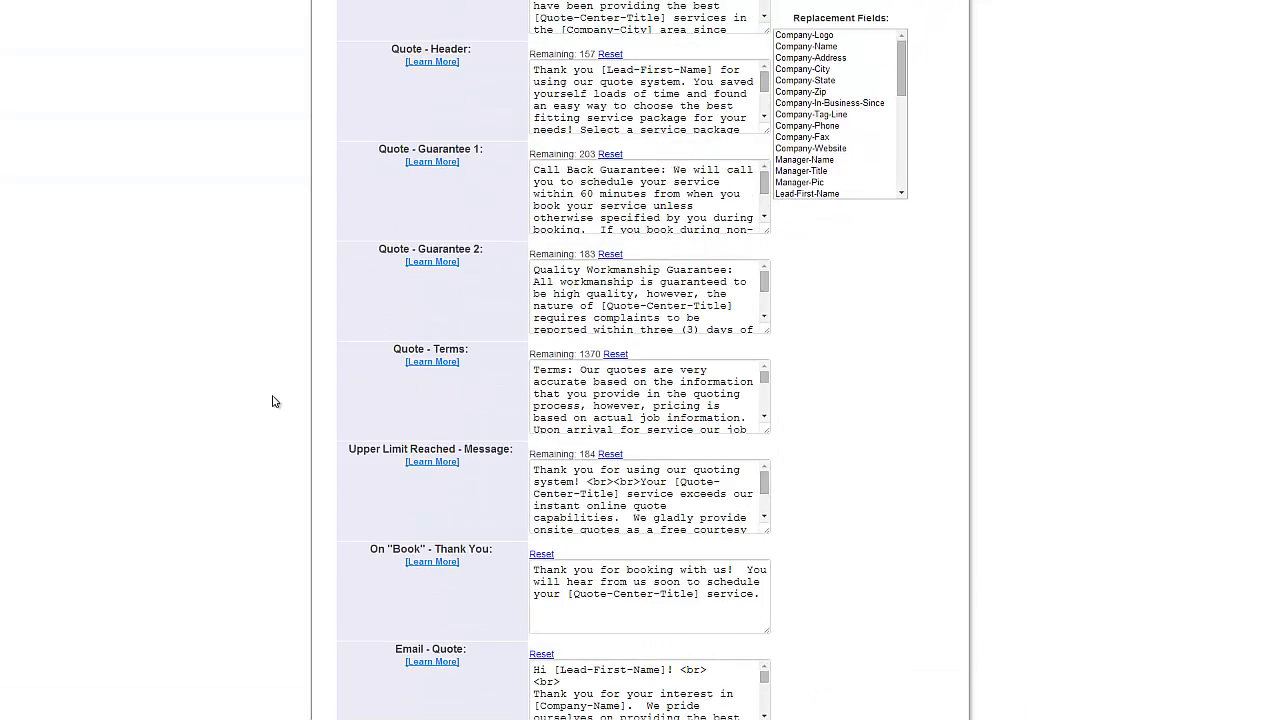
scroll(274, 401, up, 2)
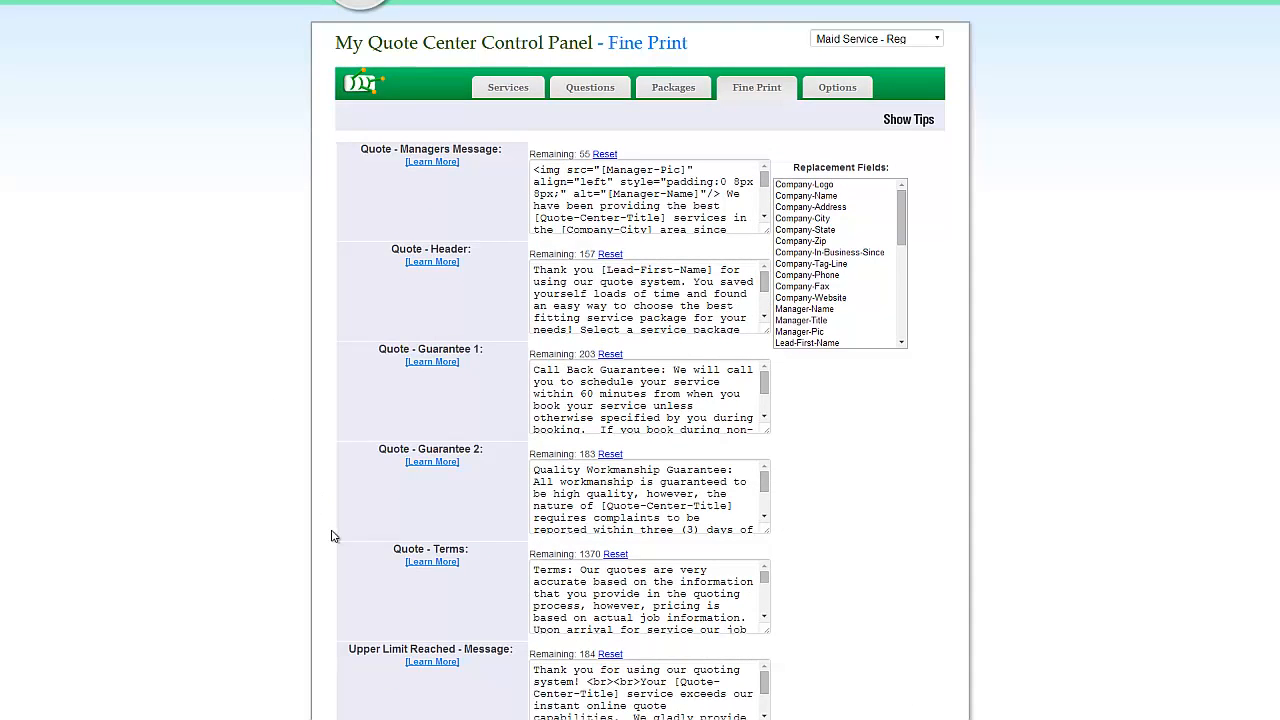
- Enlarge the Upper Limit Reached message box to read its full text
scroll(335, 538, down, 1)
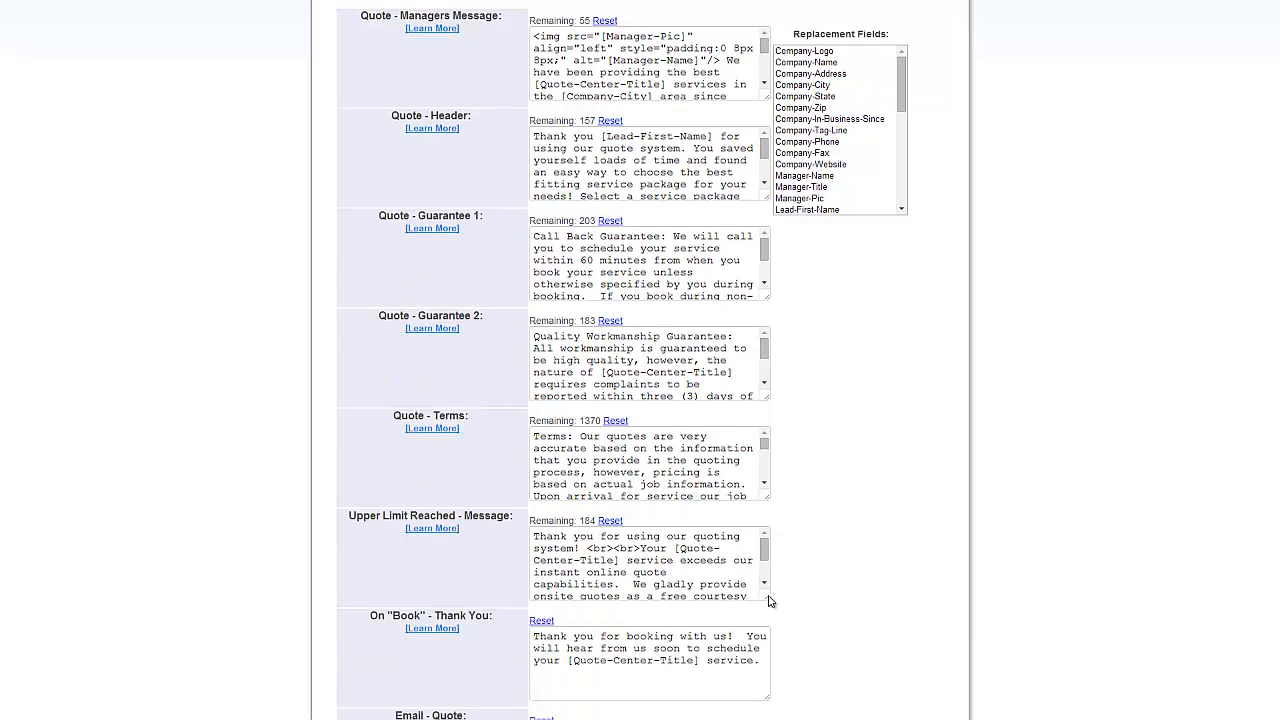
drag(768, 601, 848, 716)
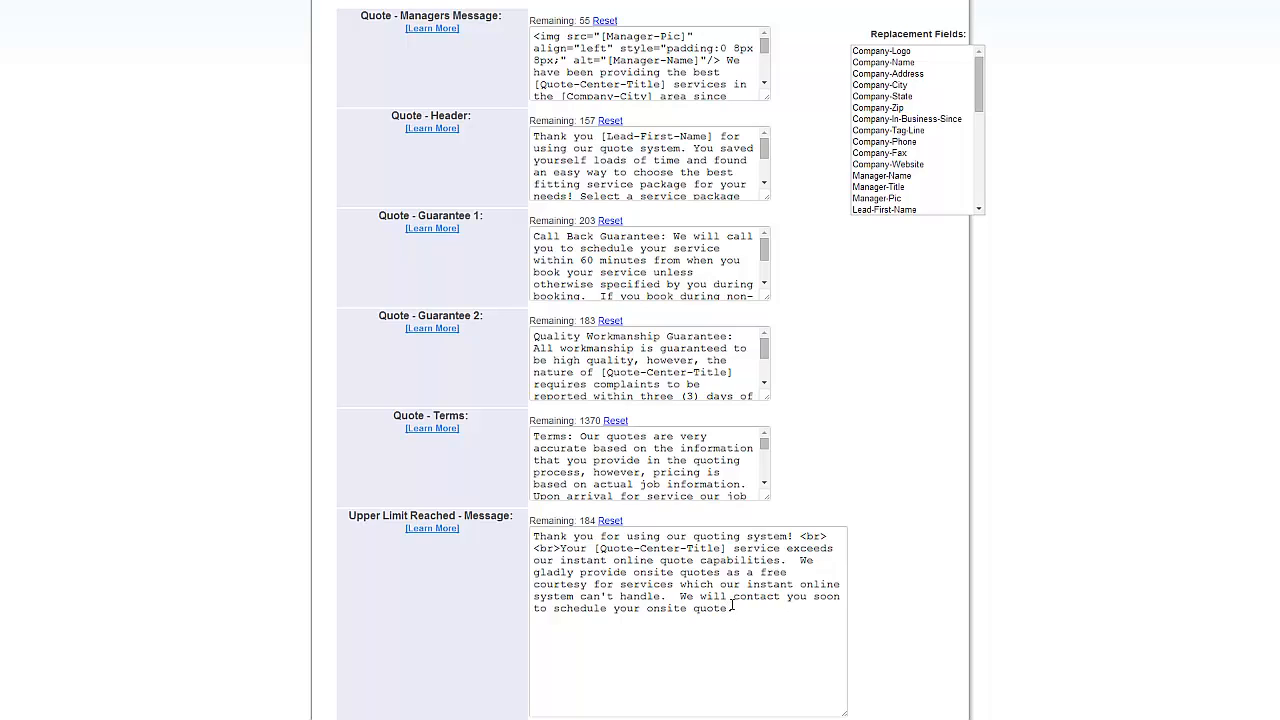
click(733, 609)
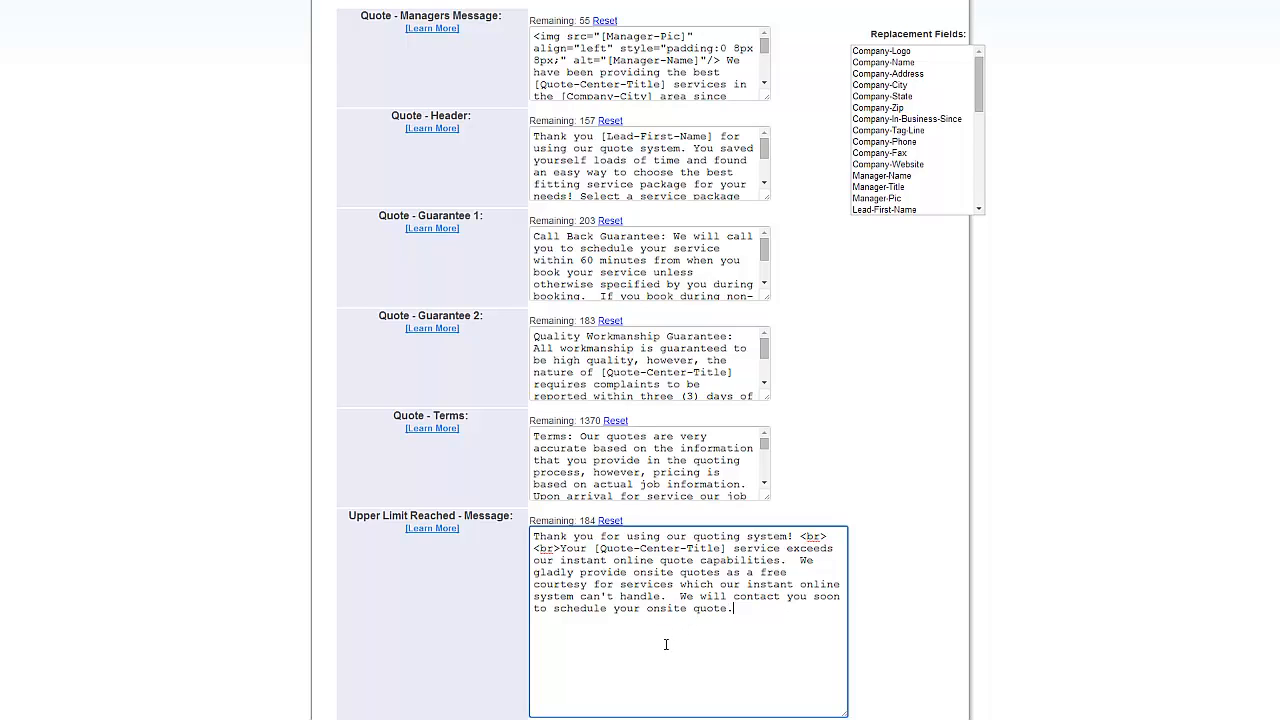
scroll(665, 627, up, 2)
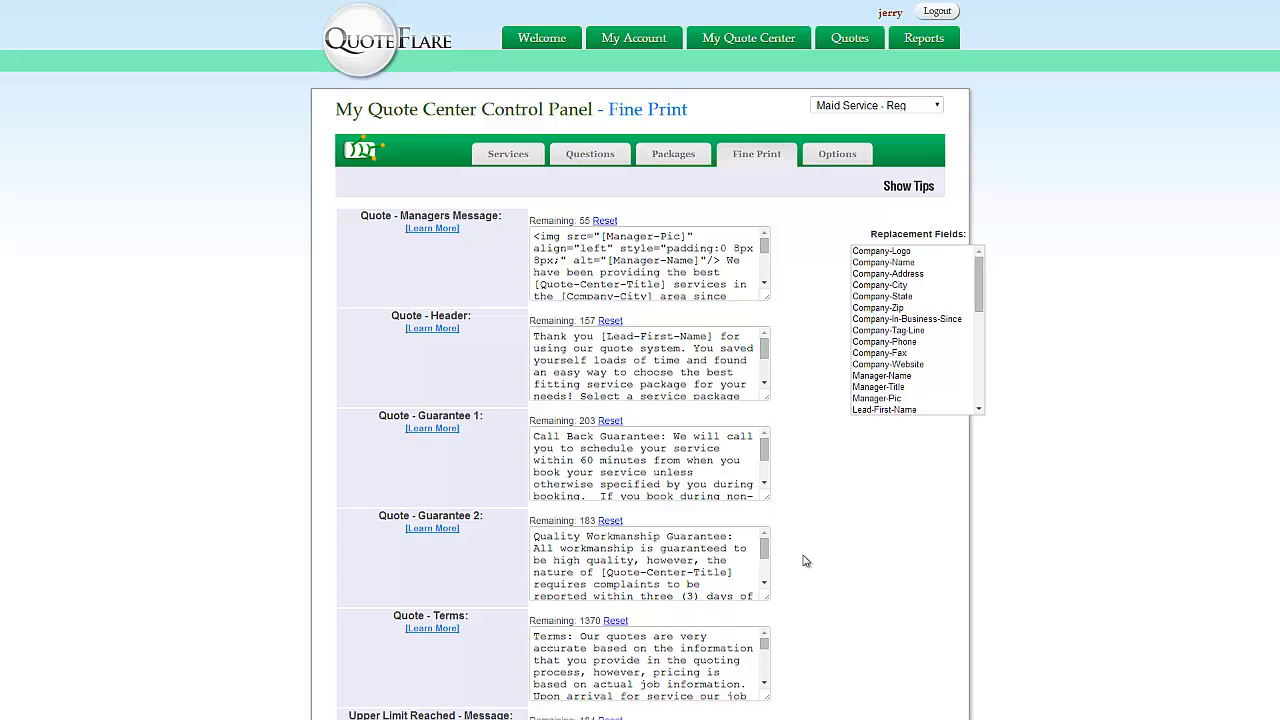
- In the quote center's options, move Angies List out of the current how-hear items and back in above Other Search Engine, and save the list
click(837, 160)
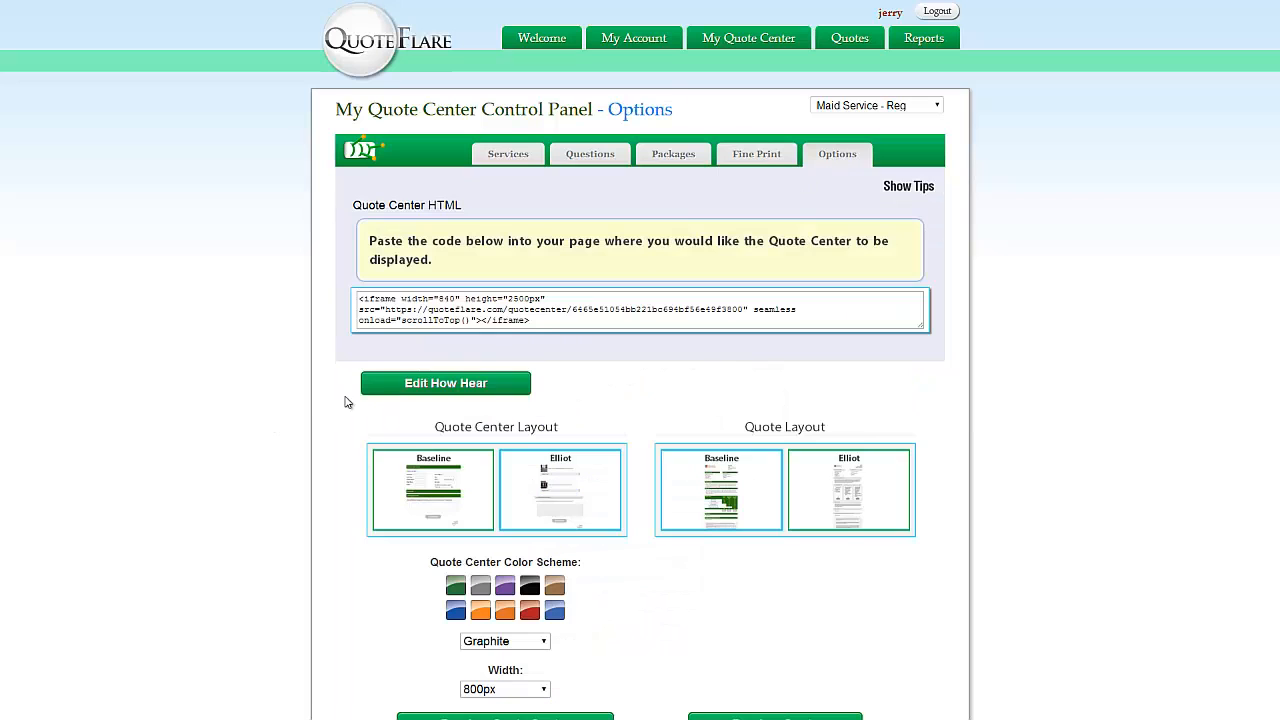
click(412, 386)
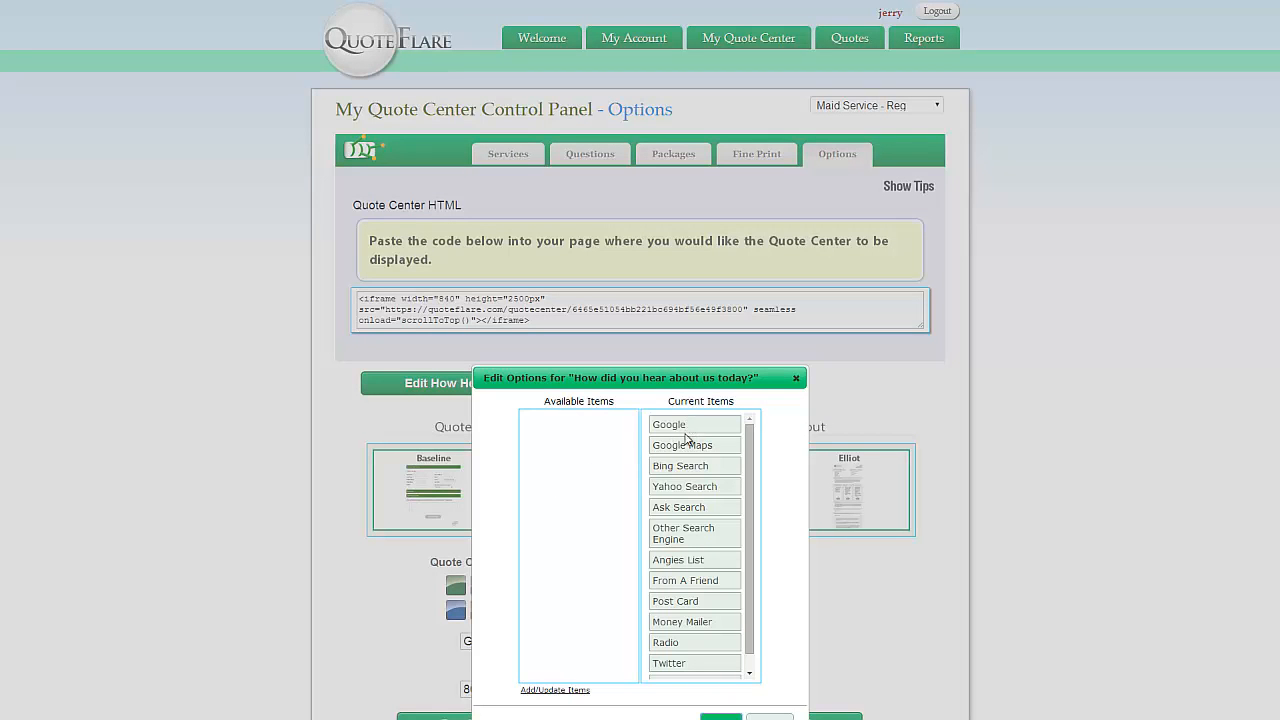
scroll(679, 580, down, 2)
scroll(689, 478, up, 1)
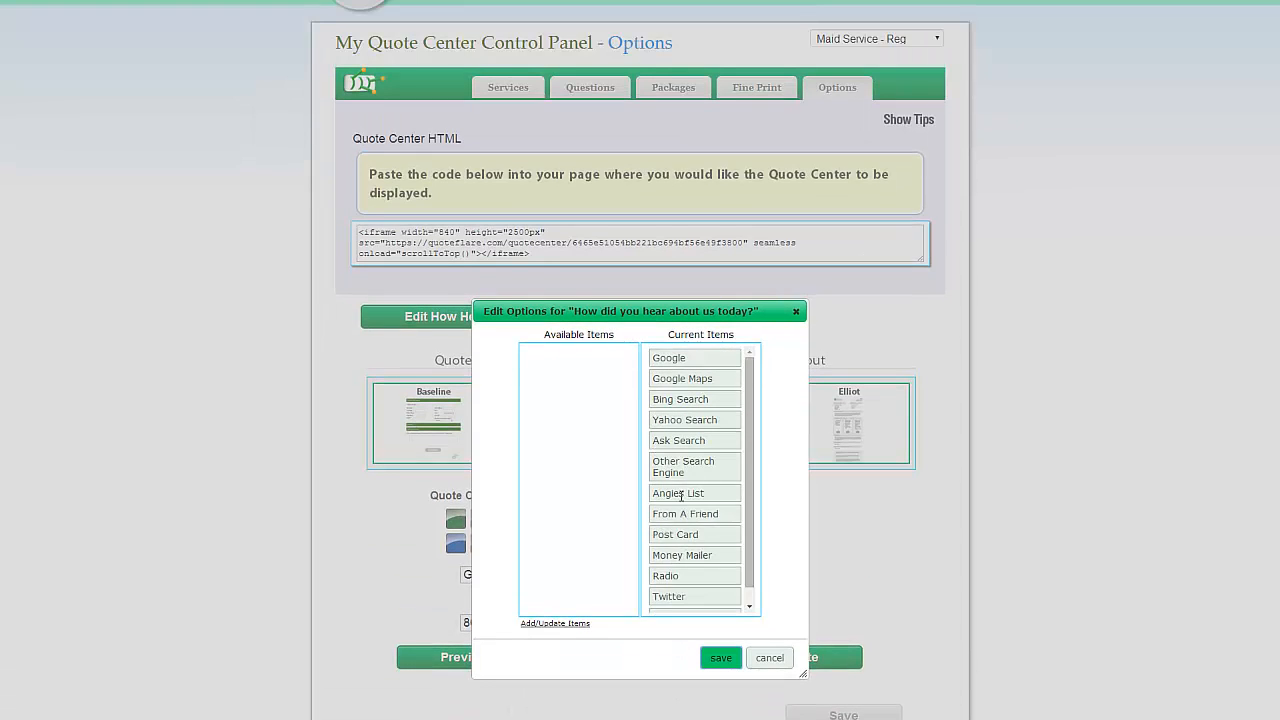
drag(680, 494, 557, 511)
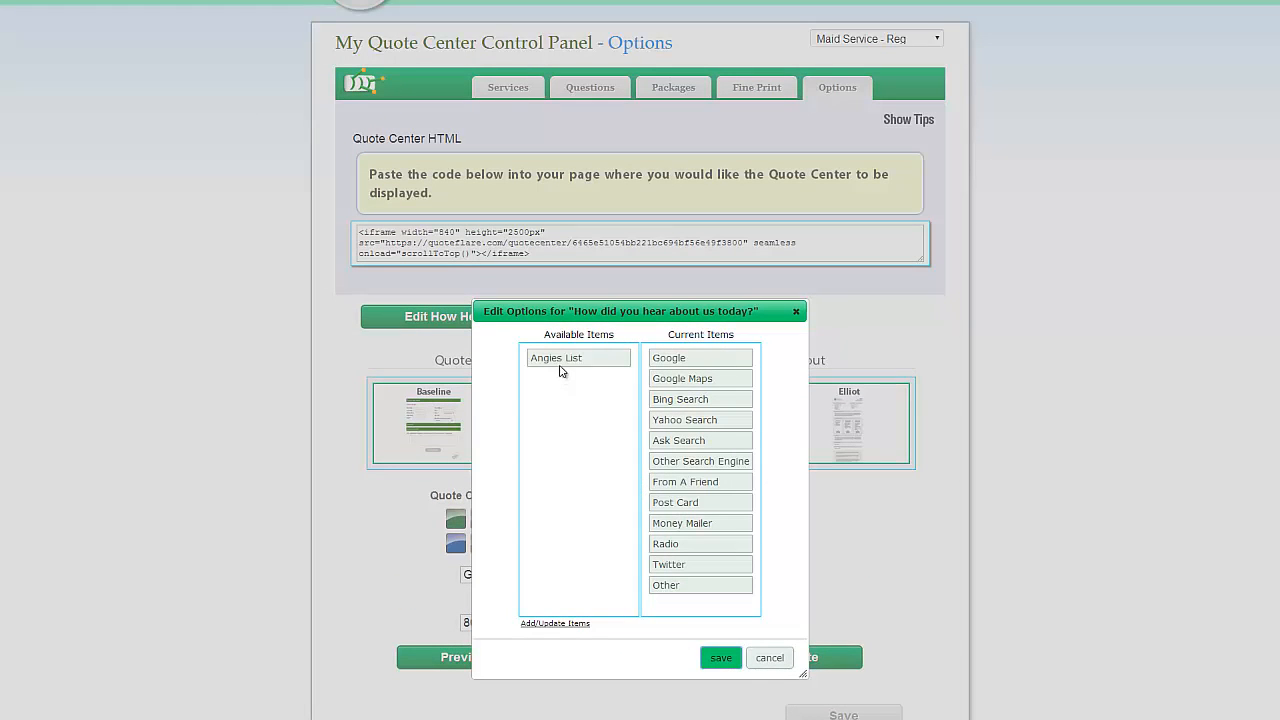
drag(569, 363, 665, 460)
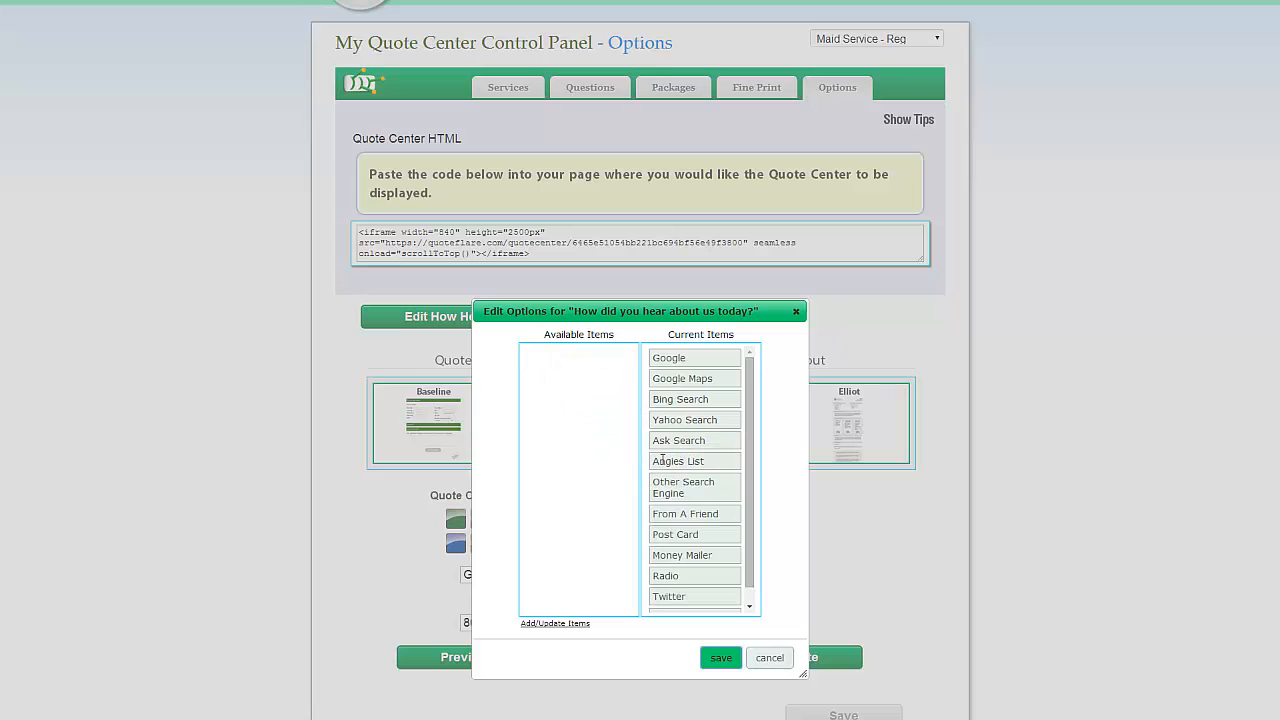
click(720, 659)
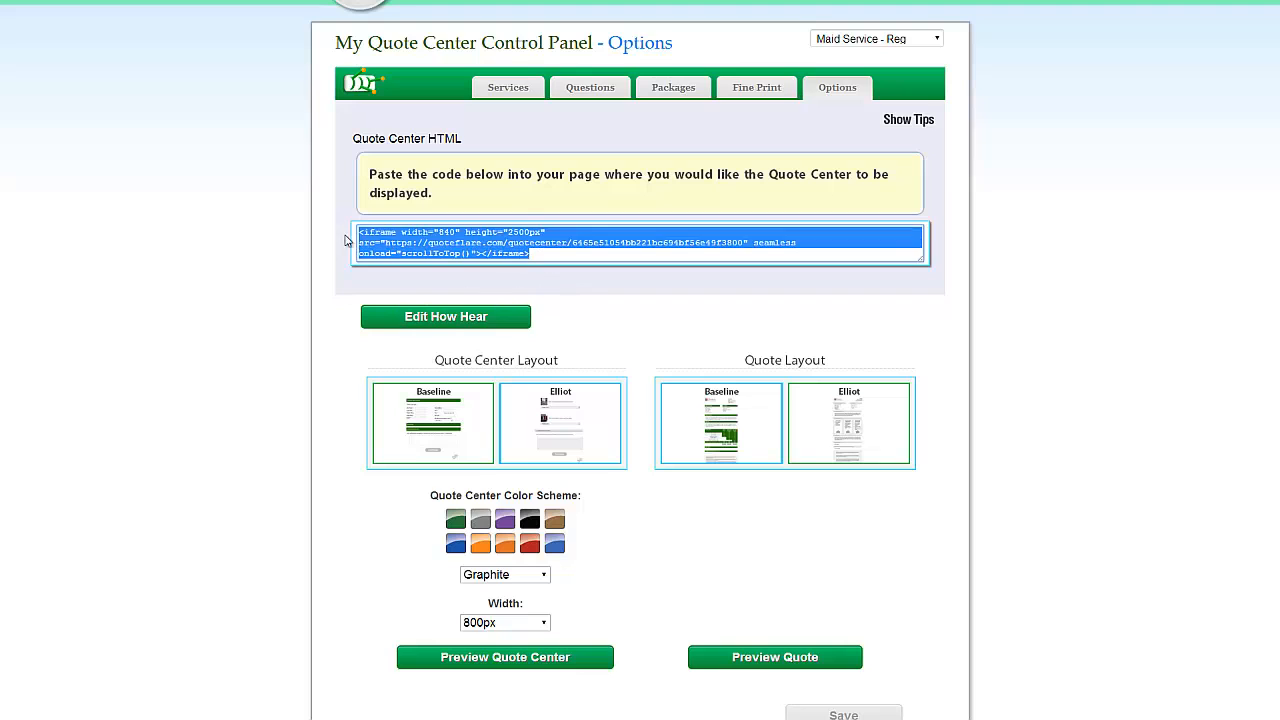
- Change the Quote Center Layout to Elliot and save the options
click(348, 330)
scroll(330, 520, down, 1)
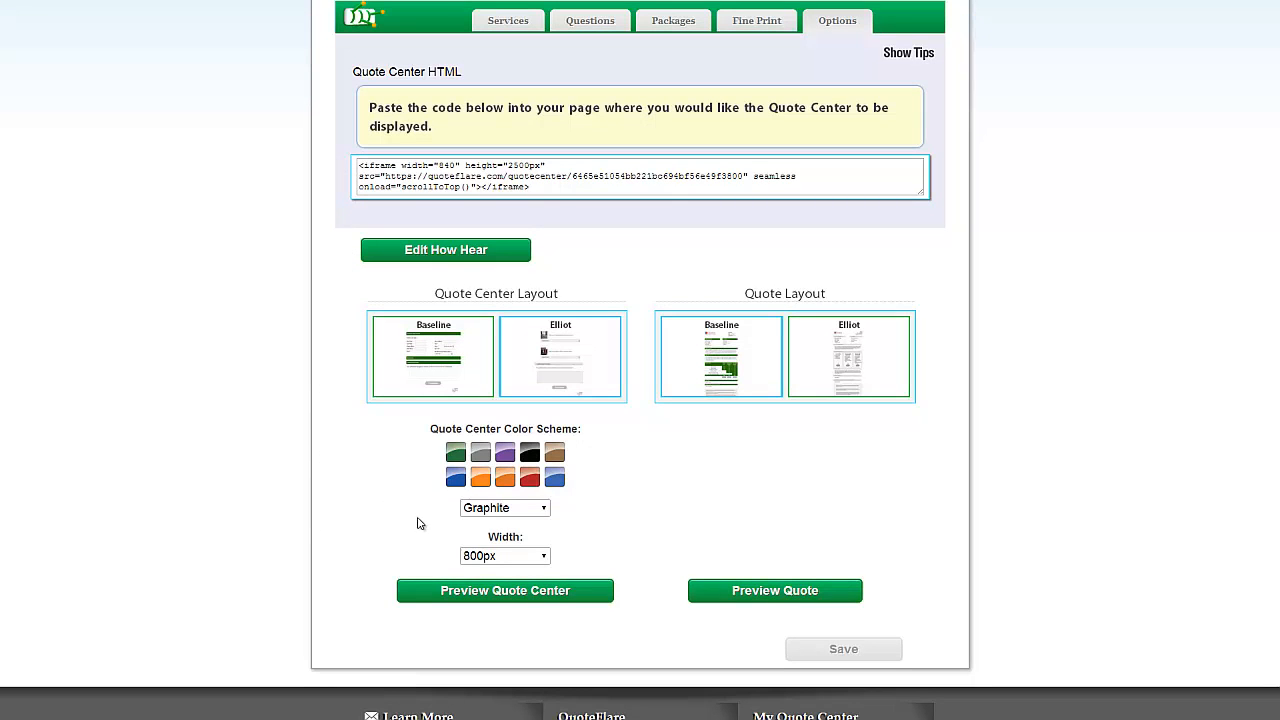
click(548, 350)
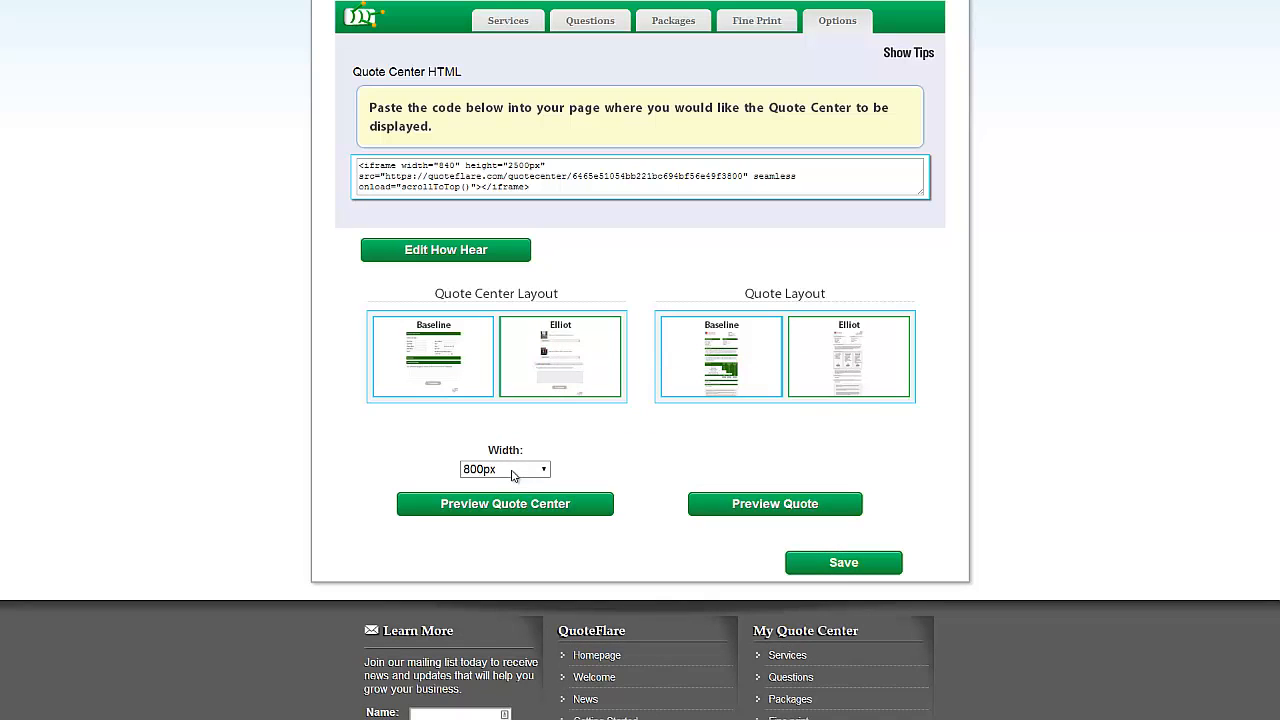
mouse_move(867, 366)
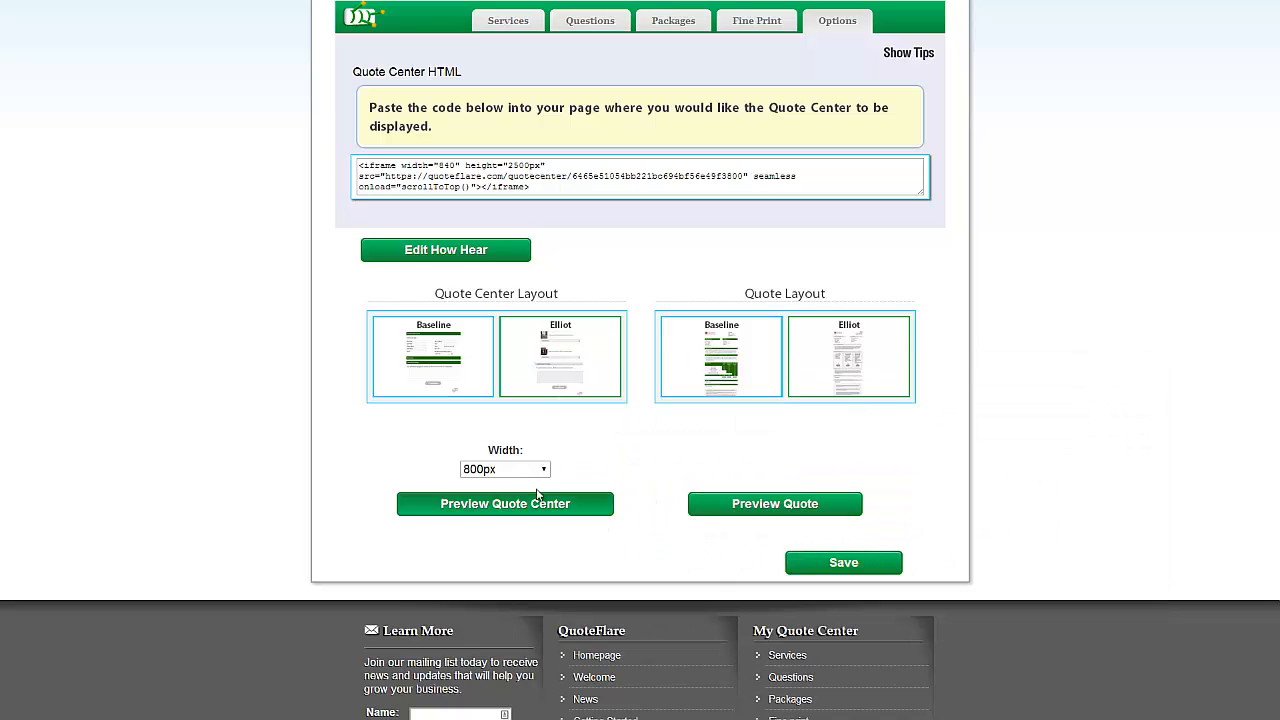
click(820, 566)
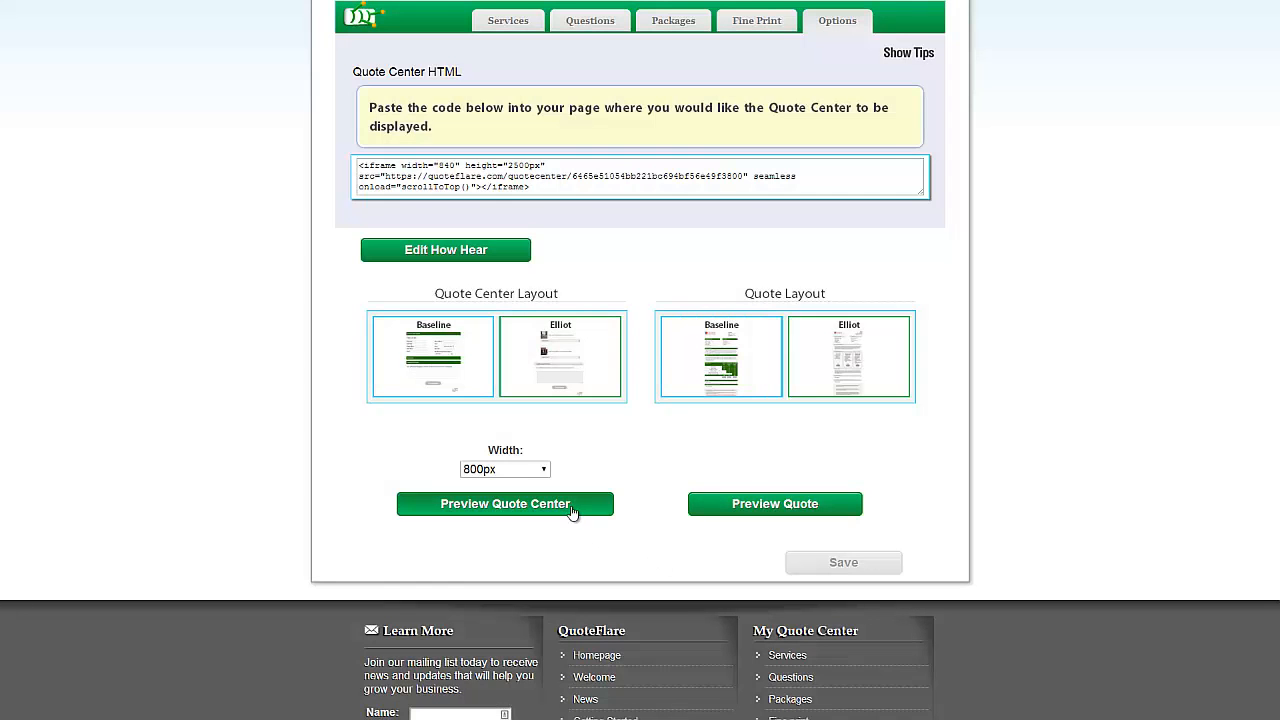
- Preview the quote center form, return to the control panel, and open the Services list
click(588, 510)
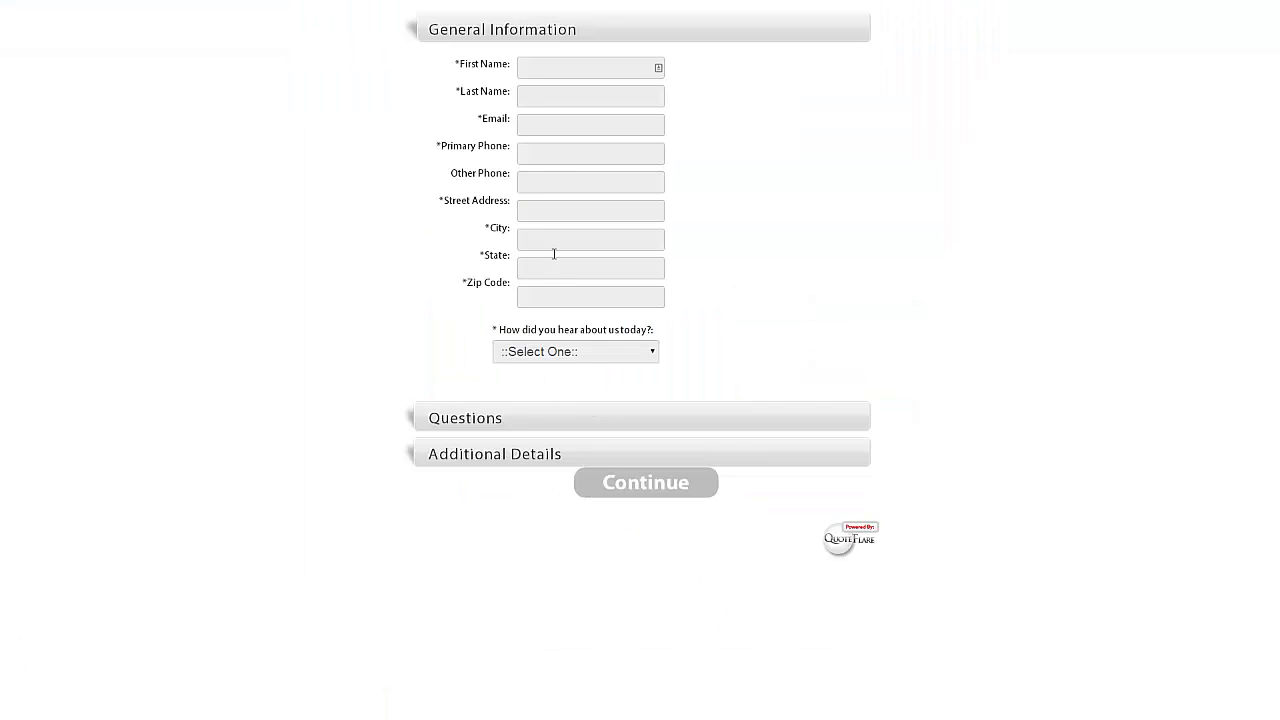
click(477, 35)
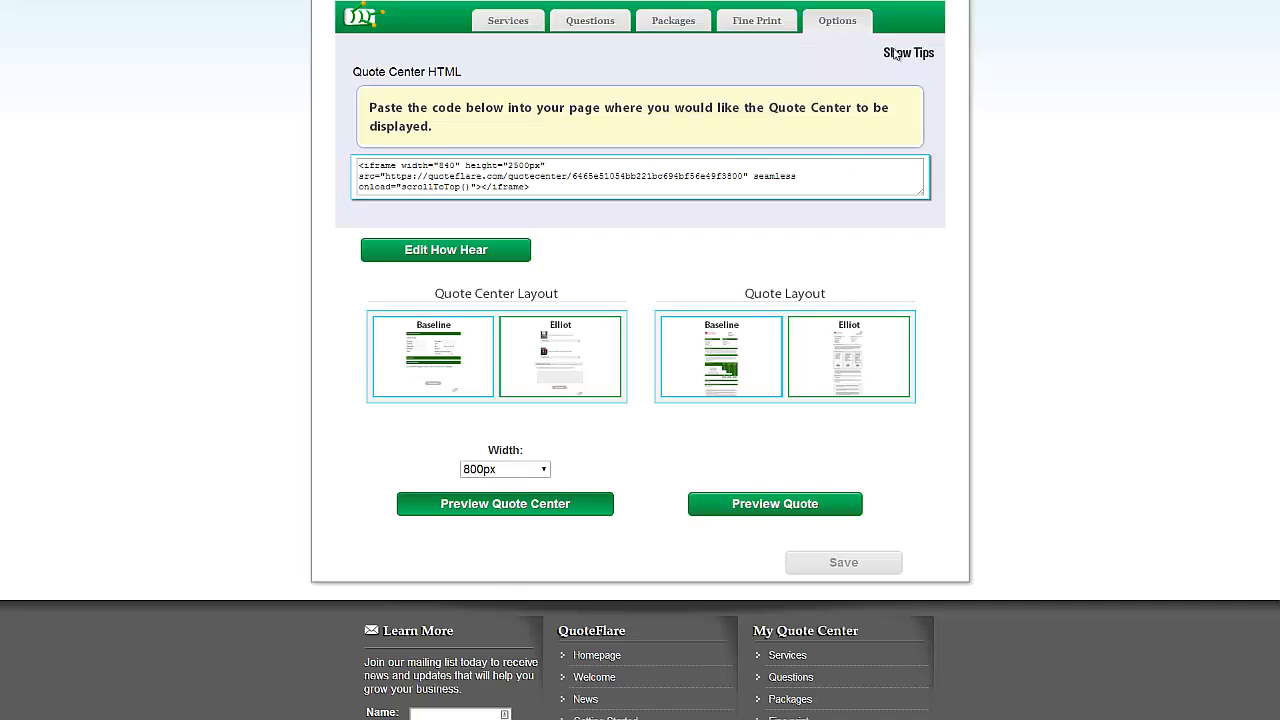
scroll(646, 507, up, 3)
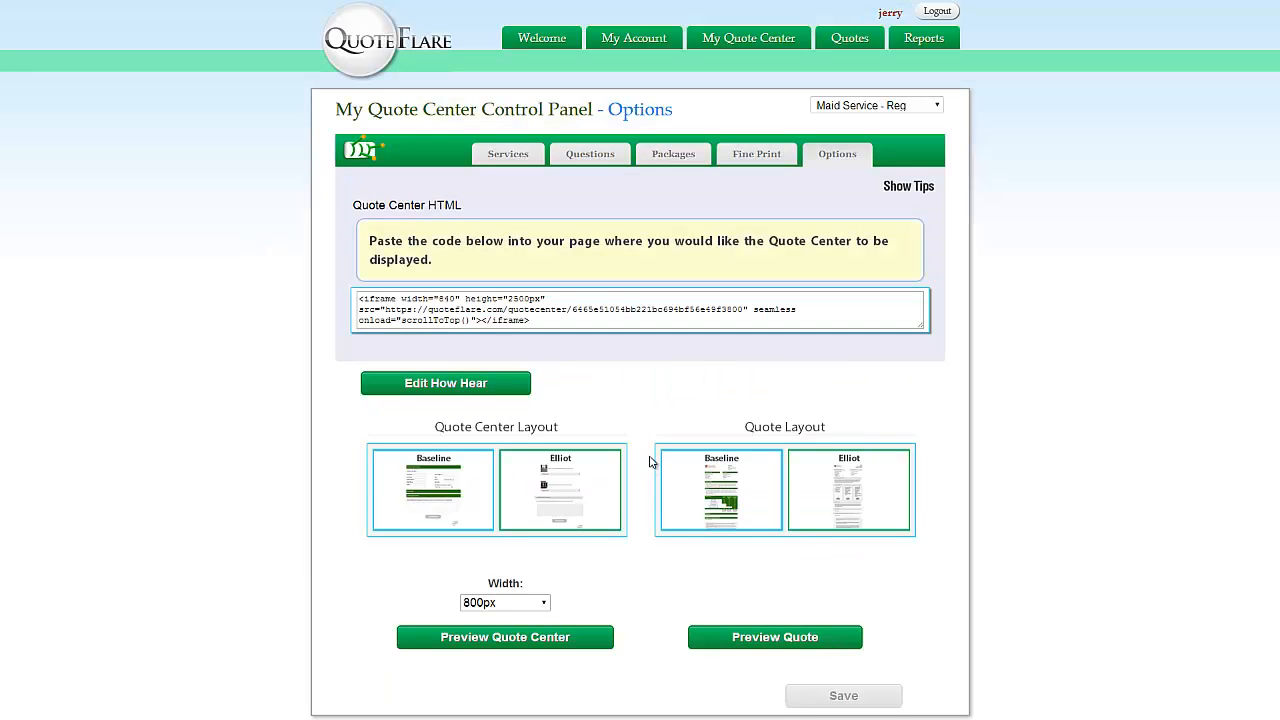
click(524, 160)
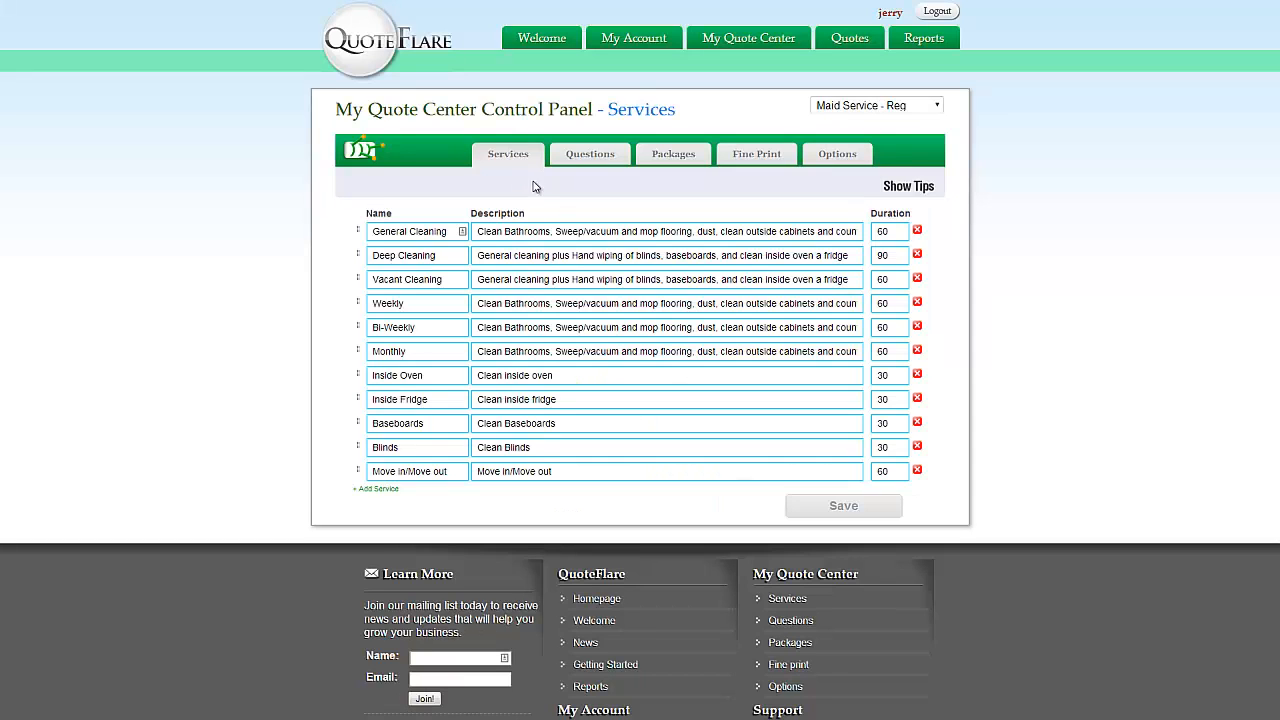